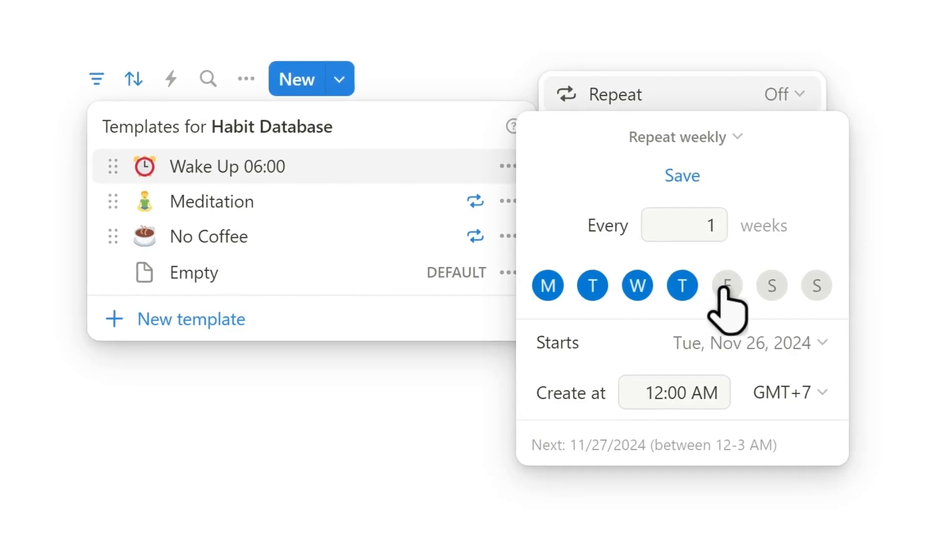
Add Friday to the weekly repeat of the Wake Up 06:00 template and save the schedule.
left_click(723, 289)
left_click(682, 179)
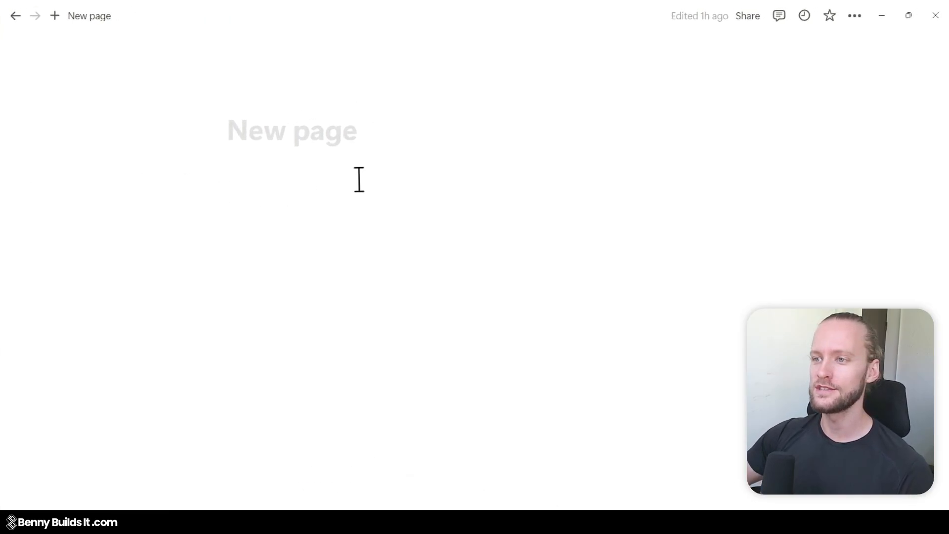
Title the new page Habit Tracker and give it the filled checkbox icon.
mouse_move(350, 142)
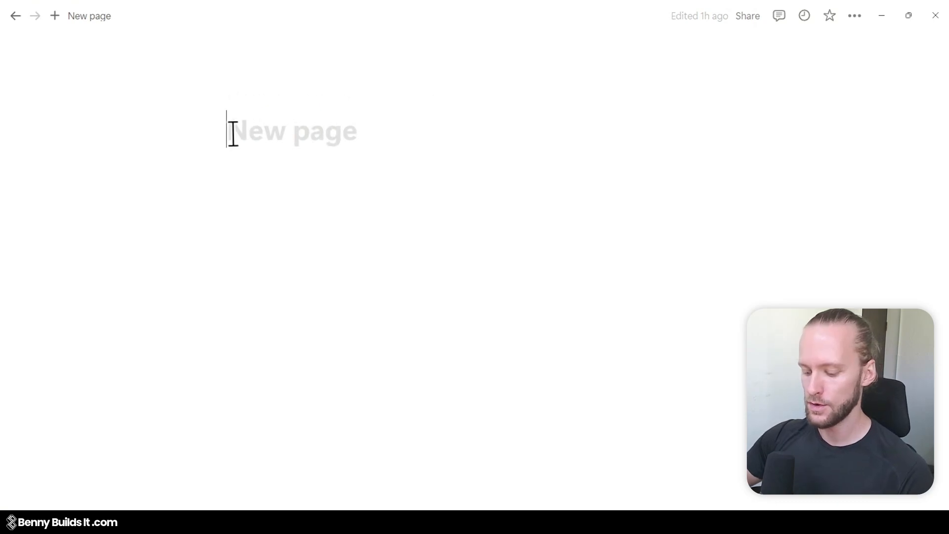
type("Habit Tracker")
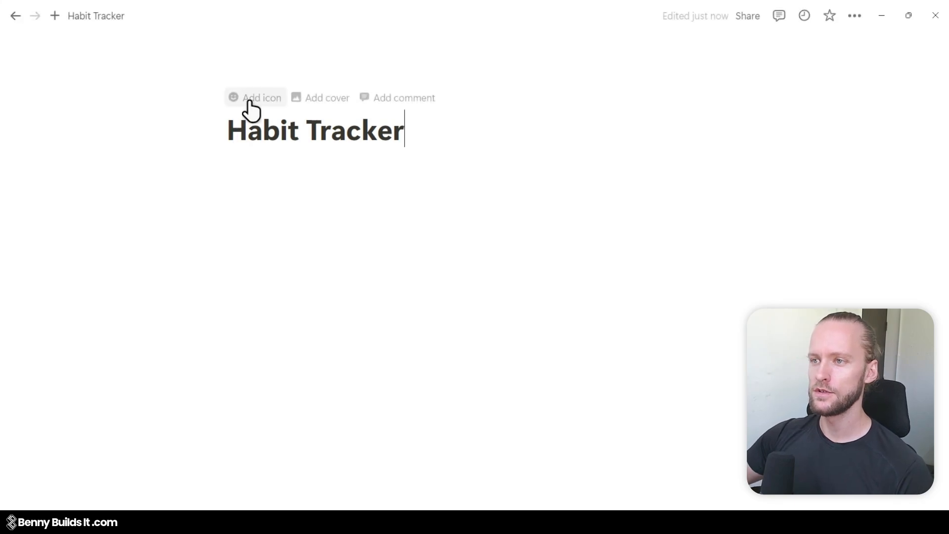
left_click(250, 110)
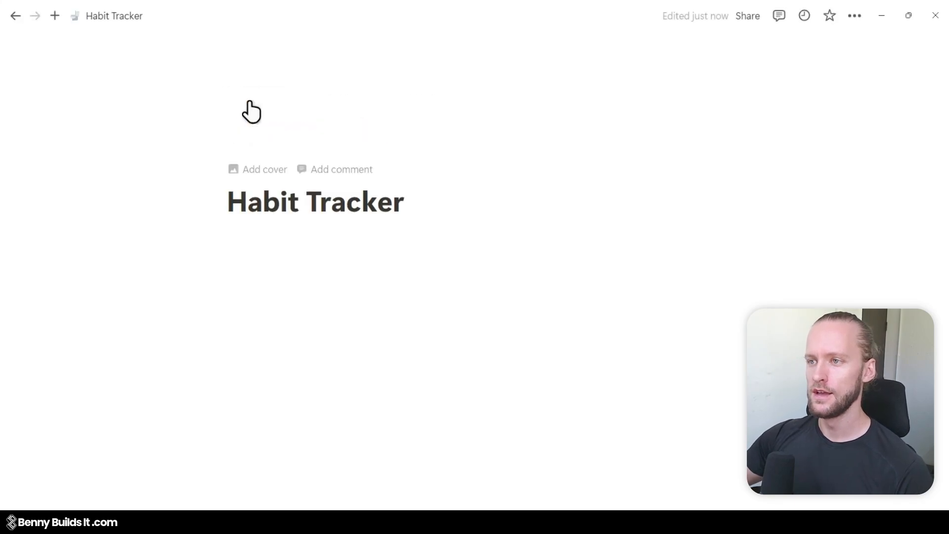
left_click(251, 121)
left_click(167, 171)
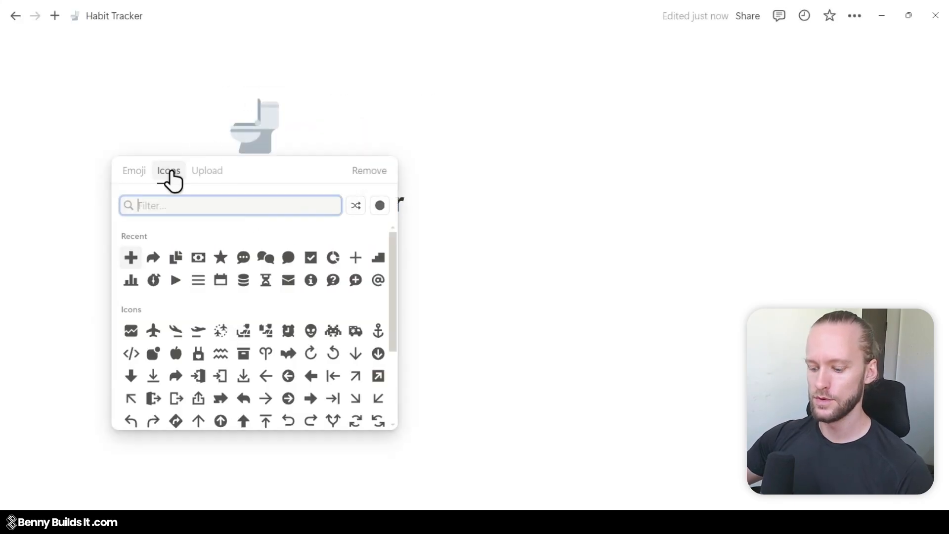
type("check")
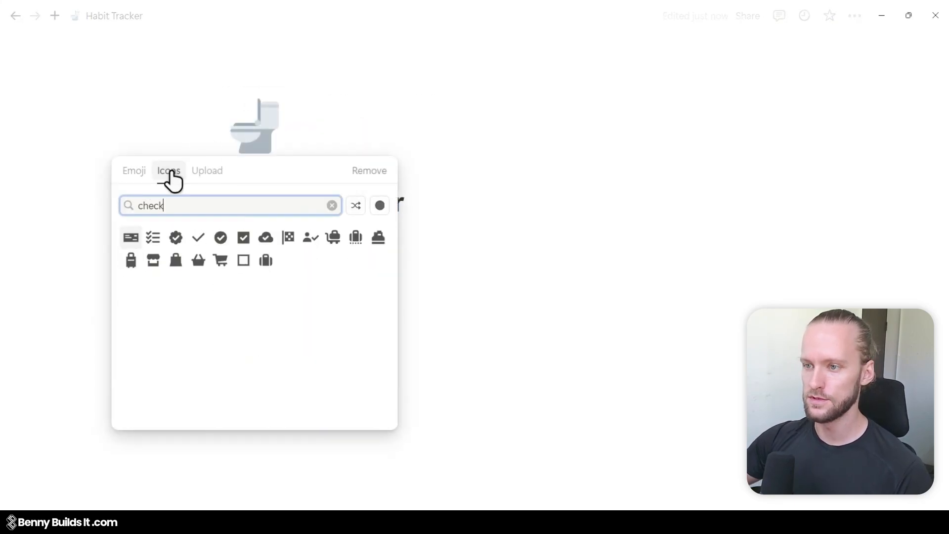
left_click(244, 241)
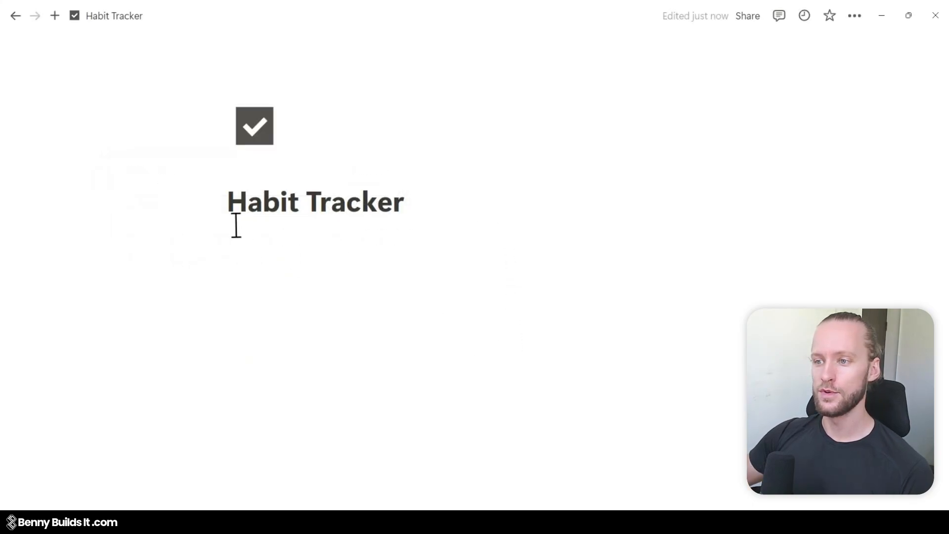
Insert a callout block with a gray background below the page title.
left_click(251, 246)
type("/call")
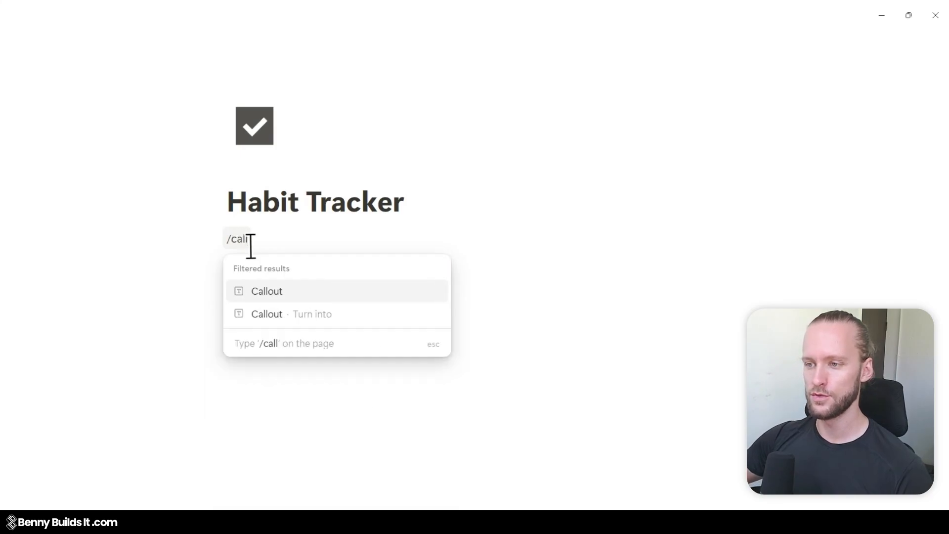
left_click(291, 297)
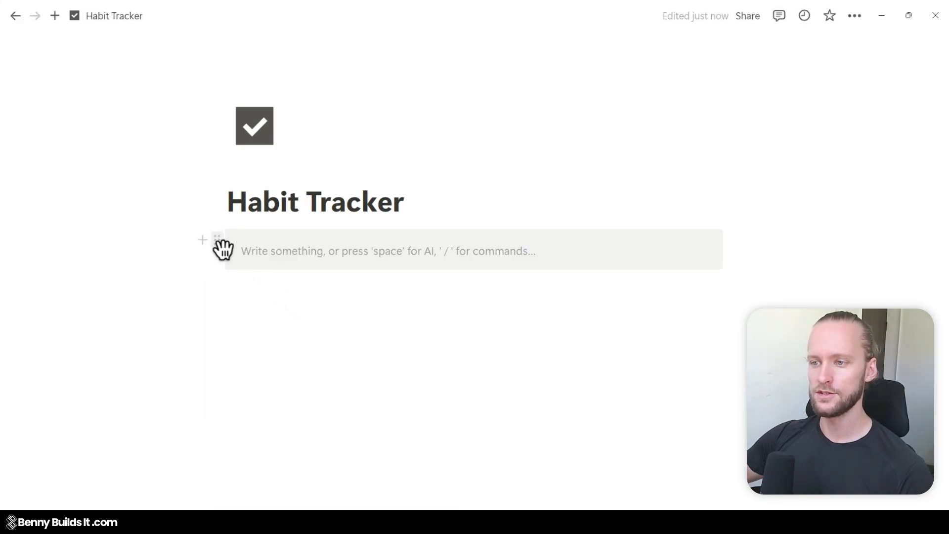
left_click(221, 246)
mouse_move(165, 360)
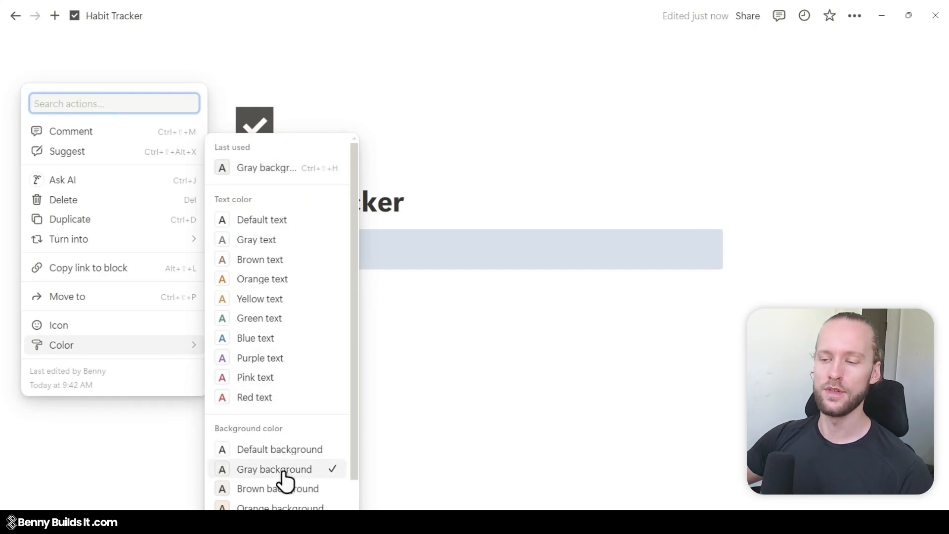
Add the second-level heading Content inside the callout.
left_click(267, 252)
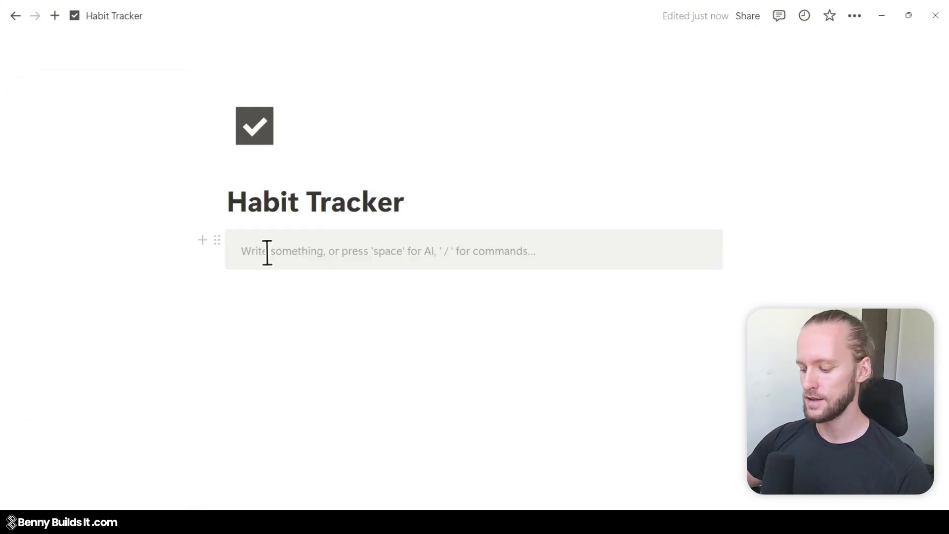
type("##")
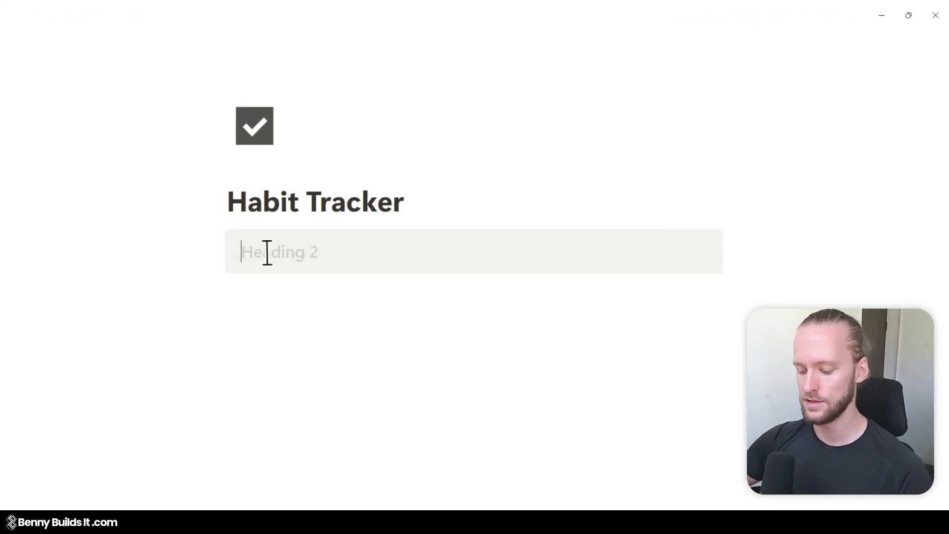
type(" C")
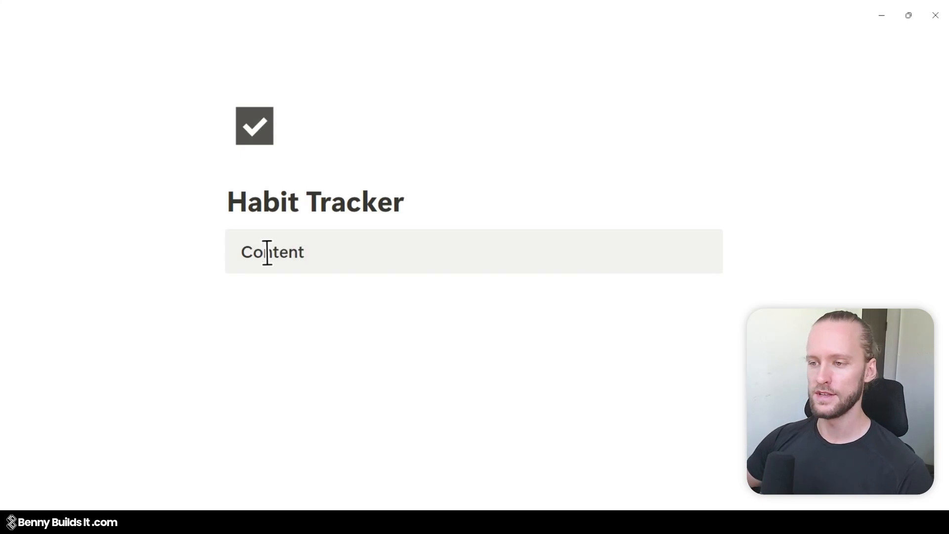
type("ontent")
Create a full-page database on a new line under the Content heading in the callout.
key("Return")
type("/")
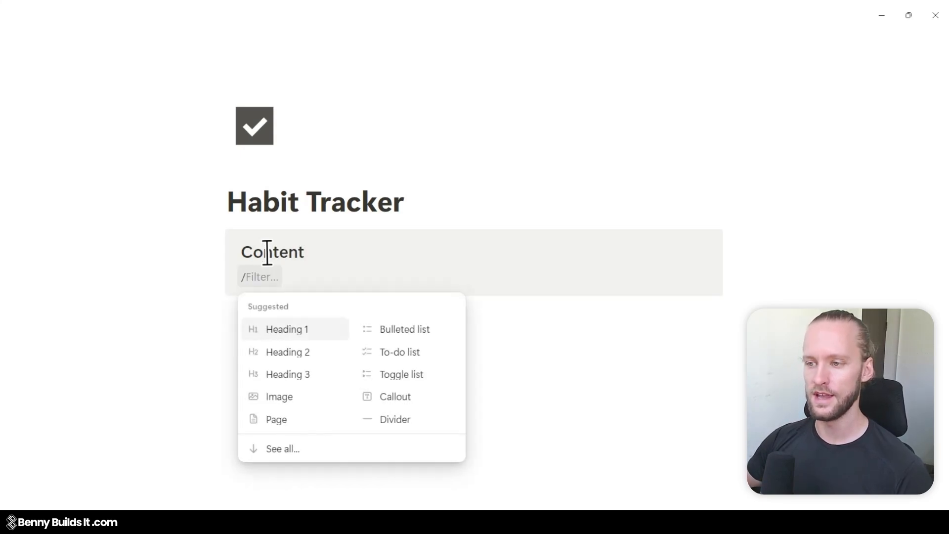
type("data")
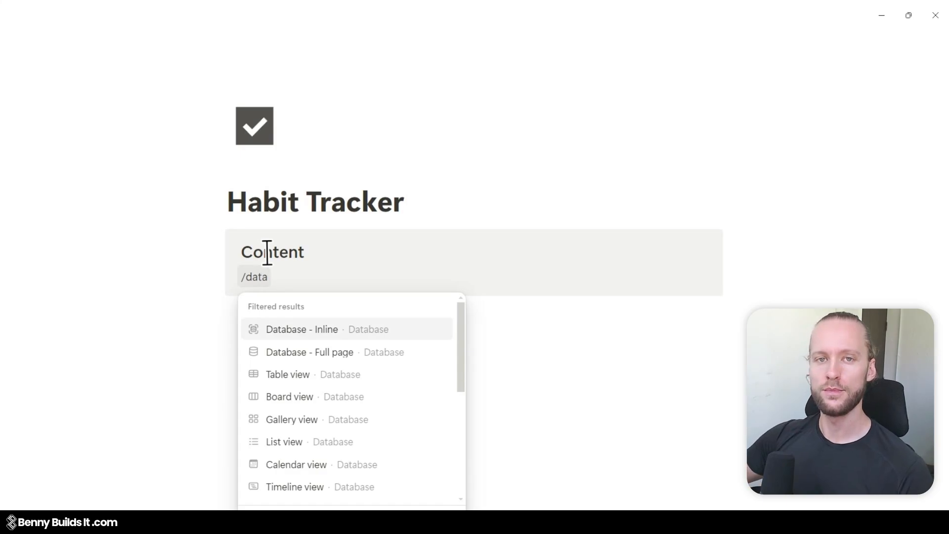
left_click(434, 354)
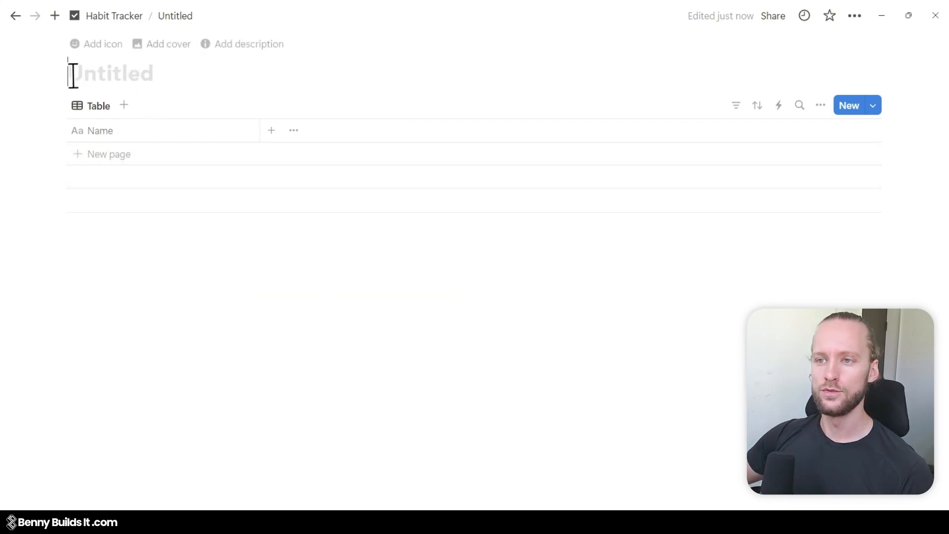
Title the new database Habit Database and give it the stacked database icon.
type("Hab")
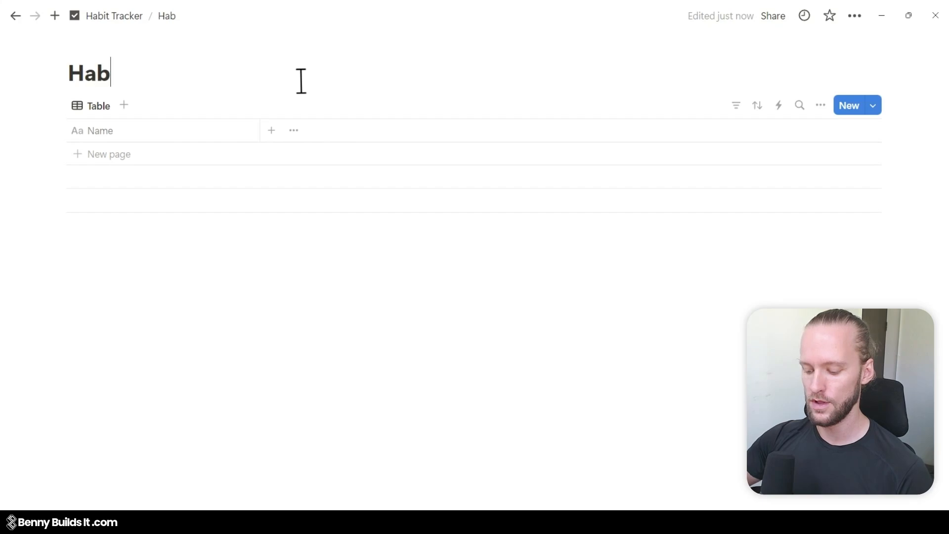
type("it Data")
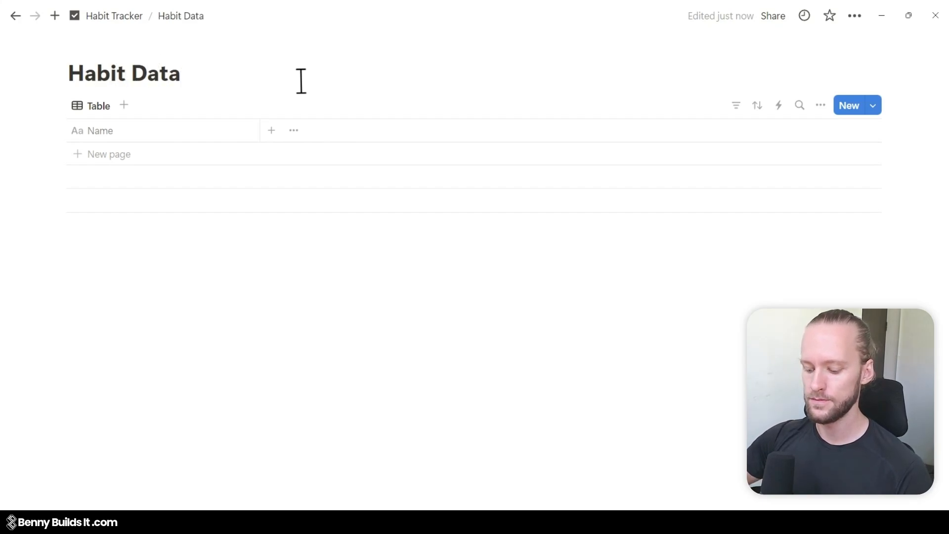
type("base")
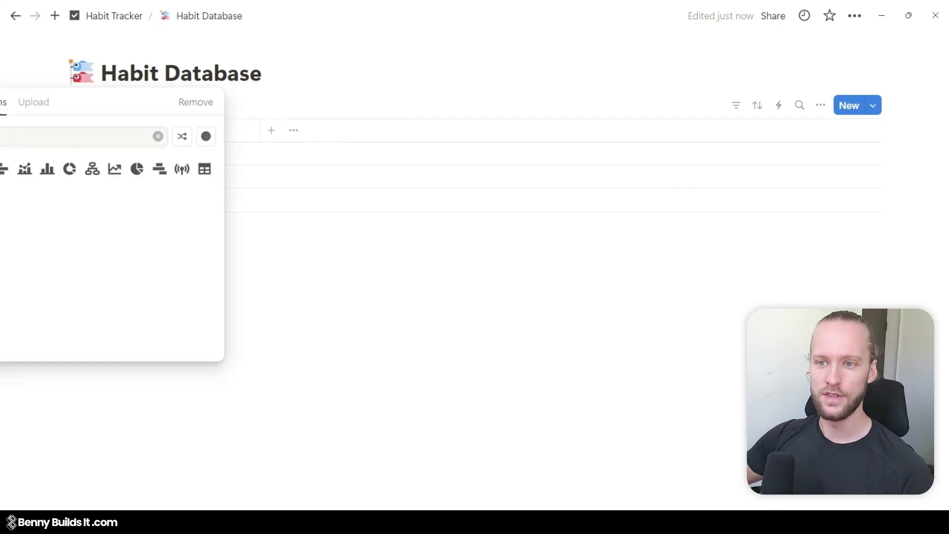
key("Return")
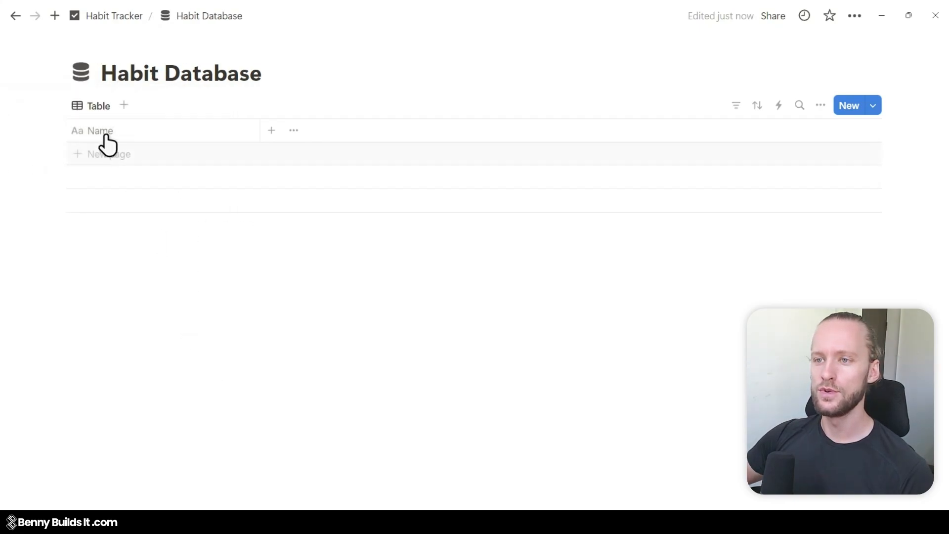
Rename the table view to All and set its icon to the database symbol.
left_click(92, 112)
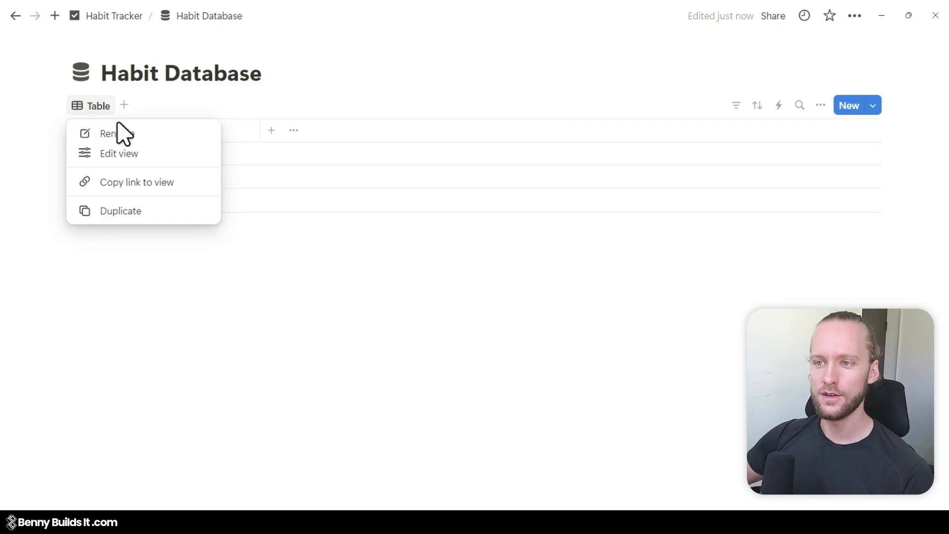
left_click(152, 133)
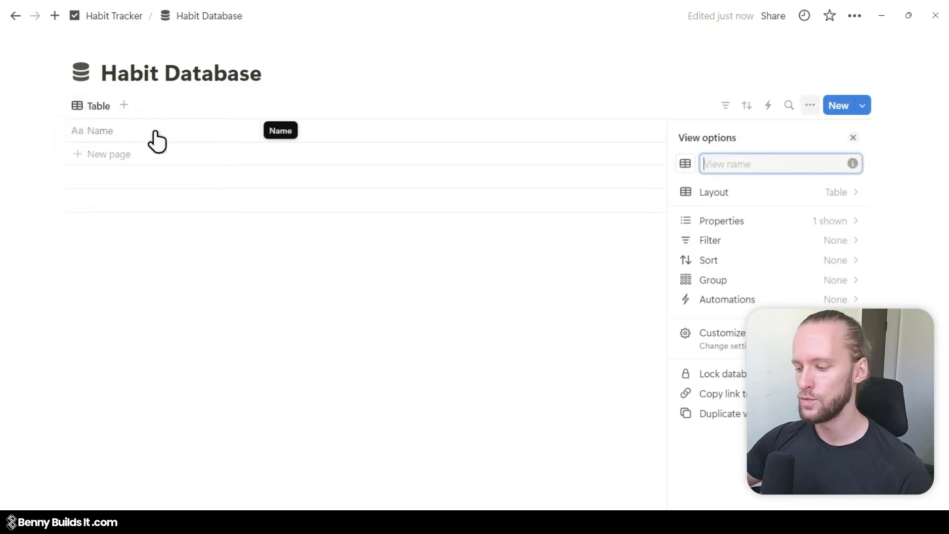
type("All")
left_click(686, 164)
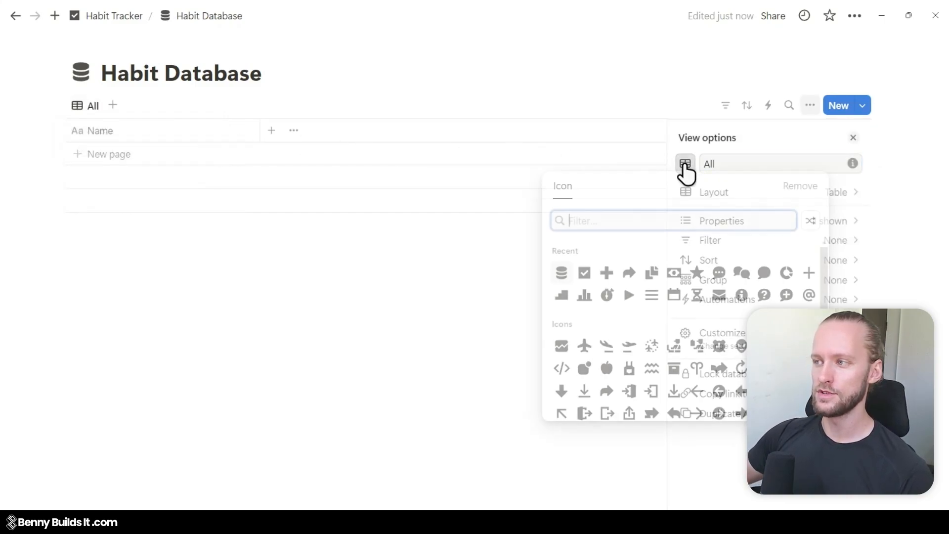
left_click(562, 278)
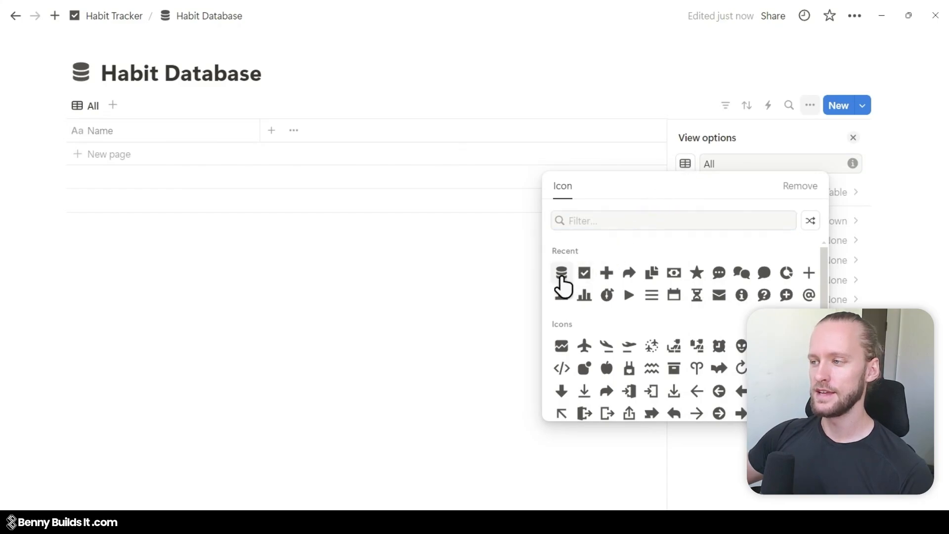
left_click(561, 275)
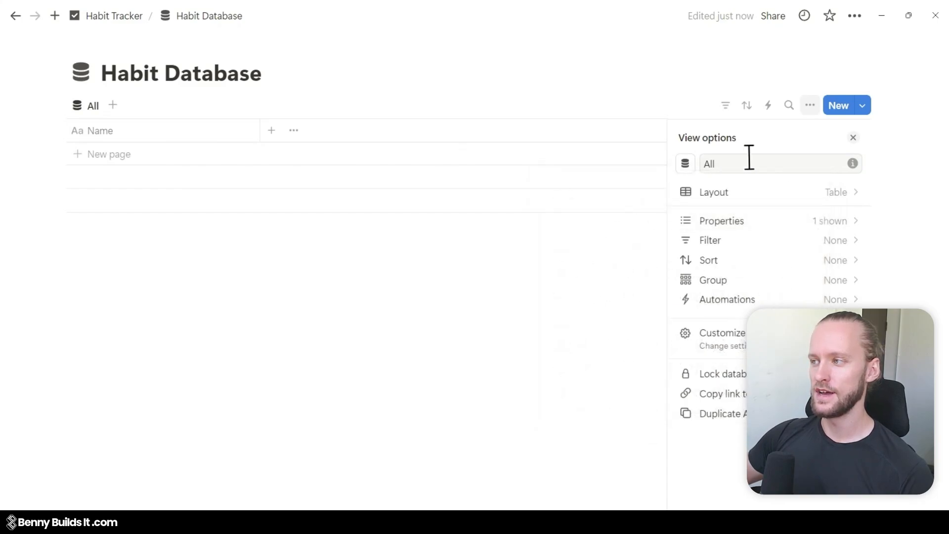
left_click(314, 269)
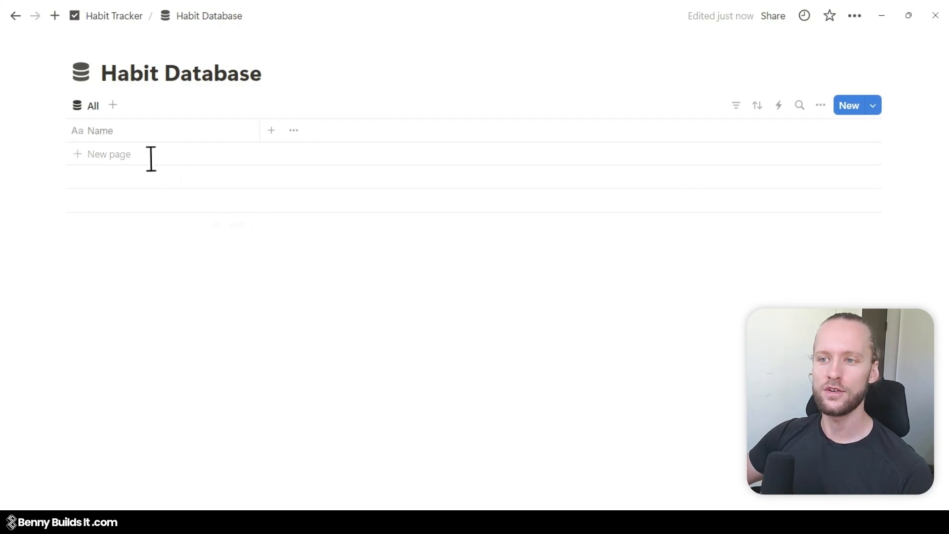
Rename the Name property to Habit and add a Number property to the database.
left_click(111, 131)
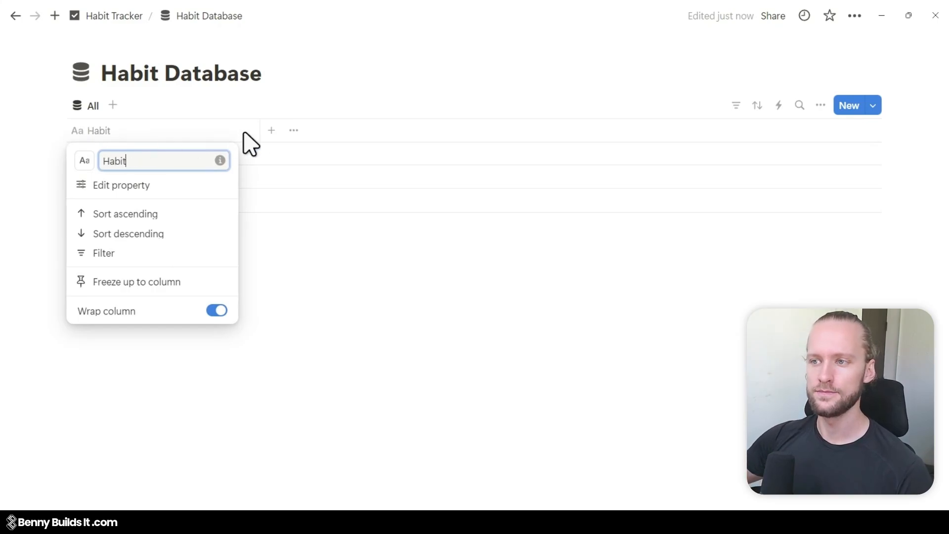
left_click(260, 132)
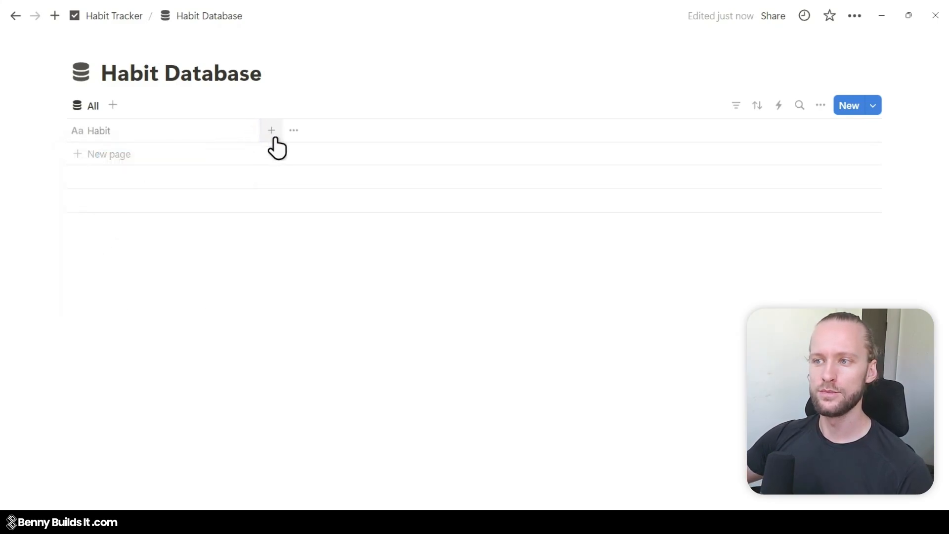
left_click(275, 138)
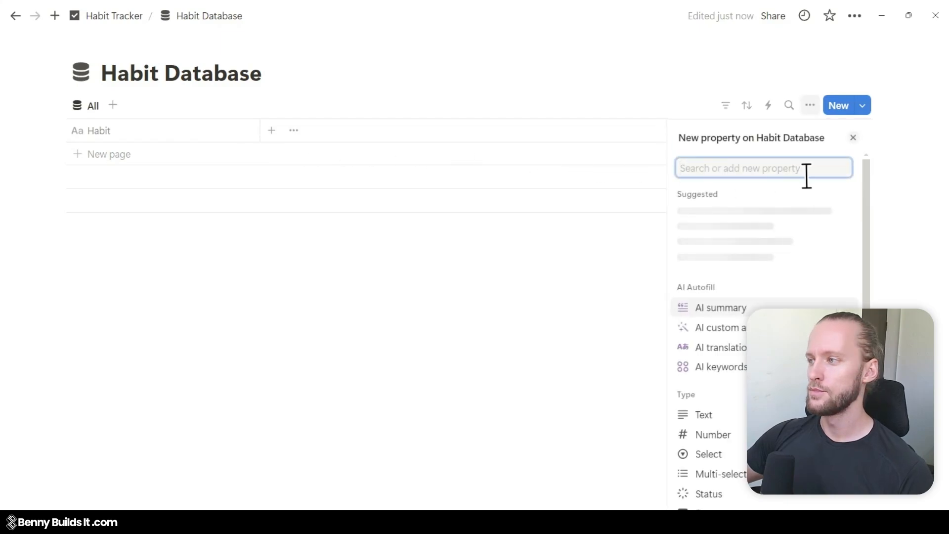
type("number")
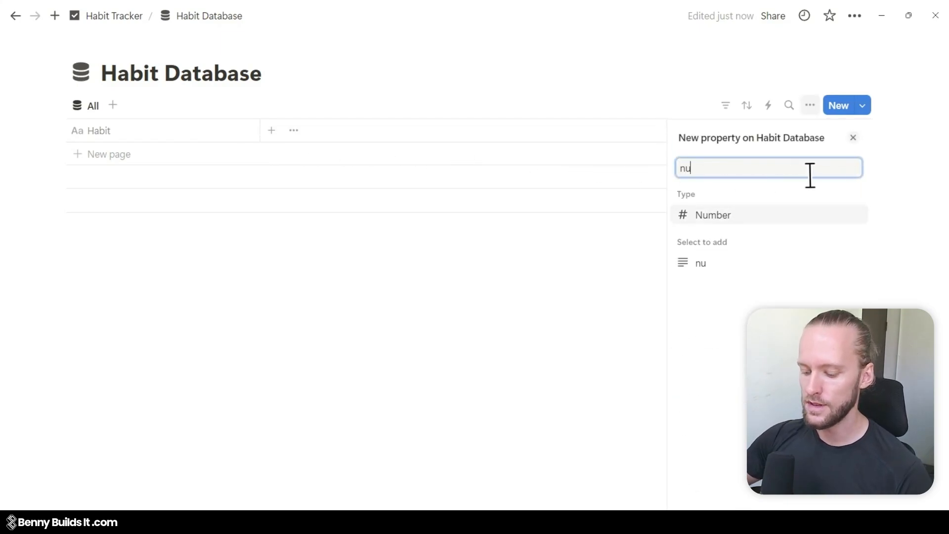
left_click(756, 230)
left_click(522, 262)
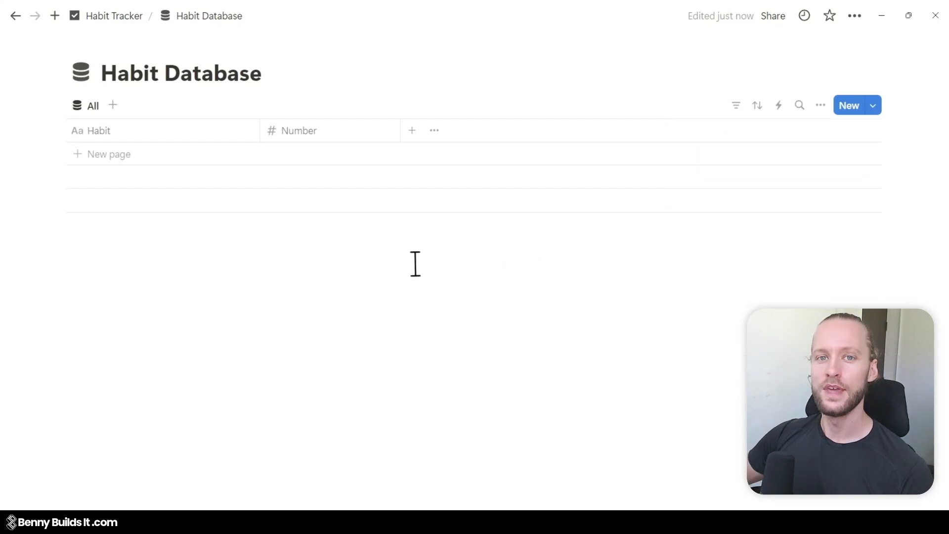
Add a Date property to the Habit Database.
left_click(412, 130)
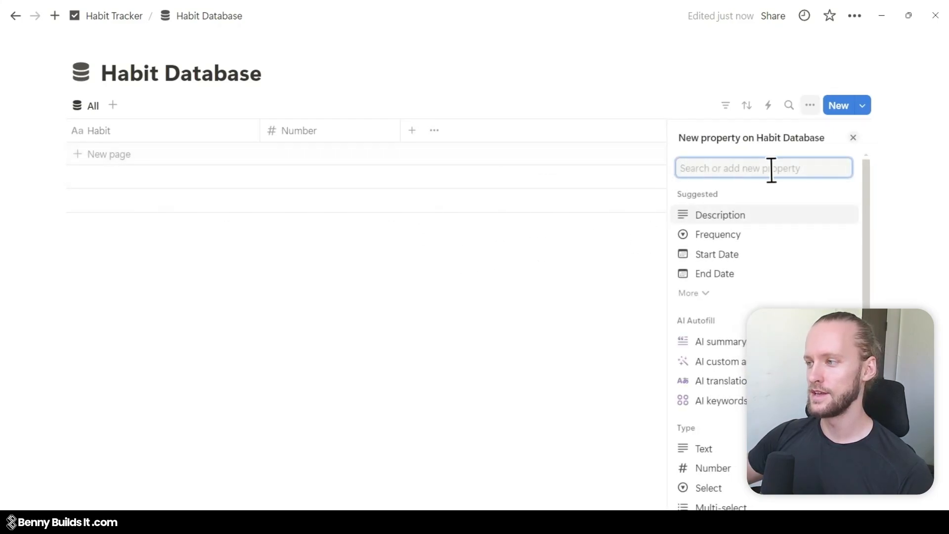
type("date")
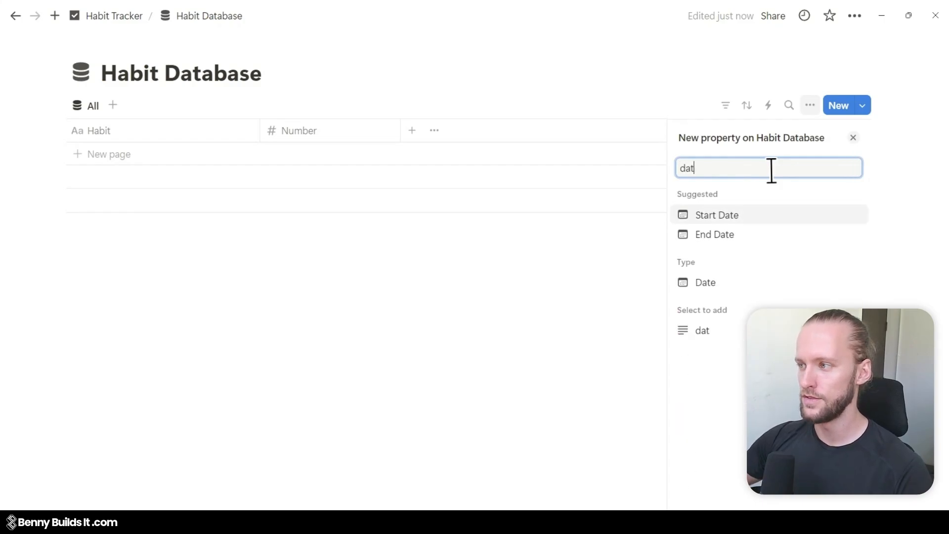
left_click(760, 292)
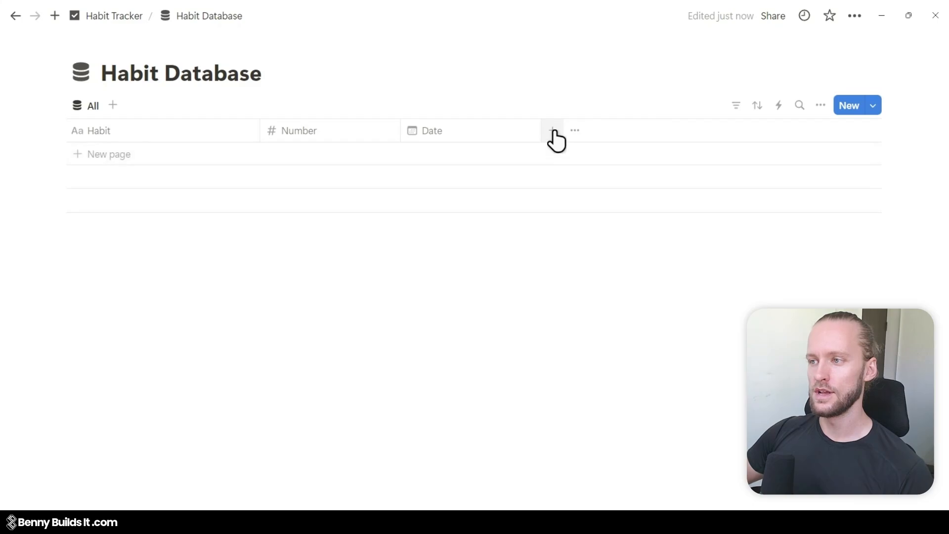
Add a Select property named Status to the Habit Database.
left_click(553, 131)
type("Sel")
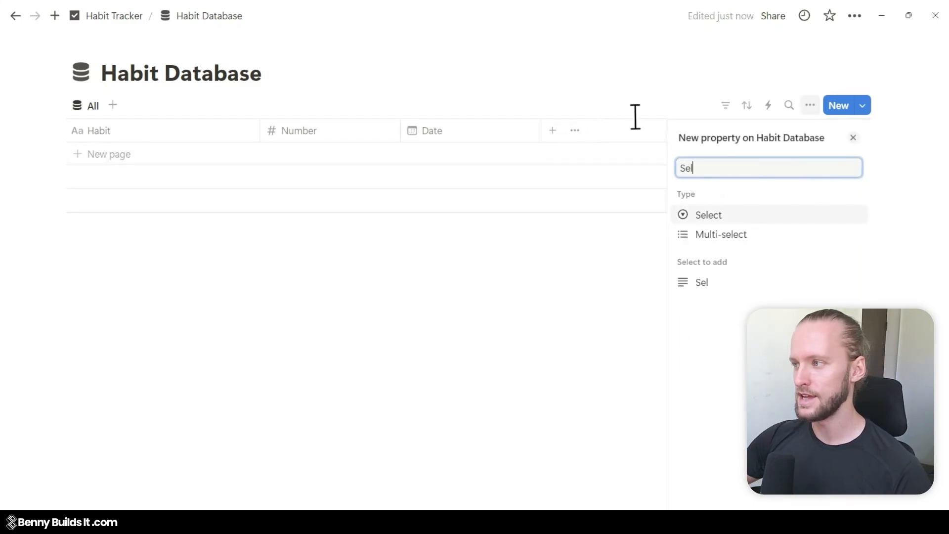
key("Return")
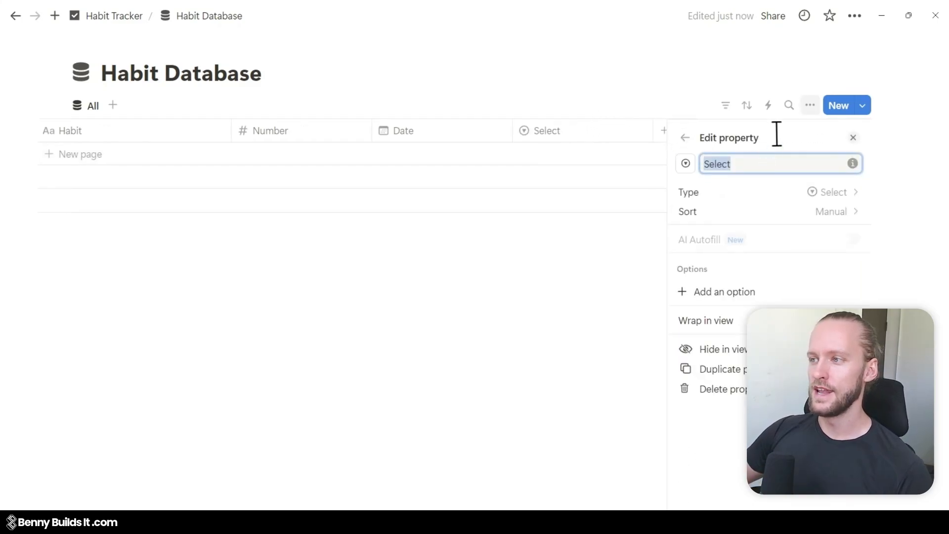
type("St")
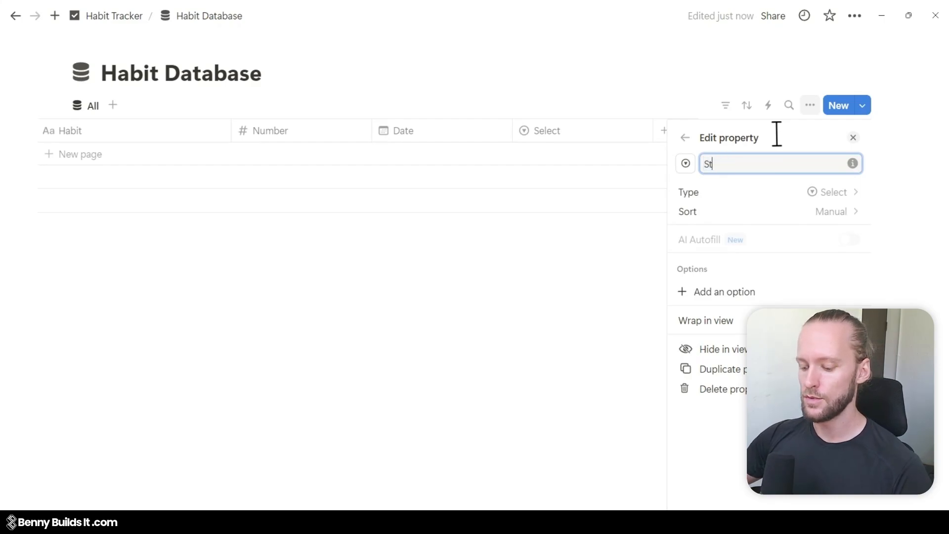
type("atus")
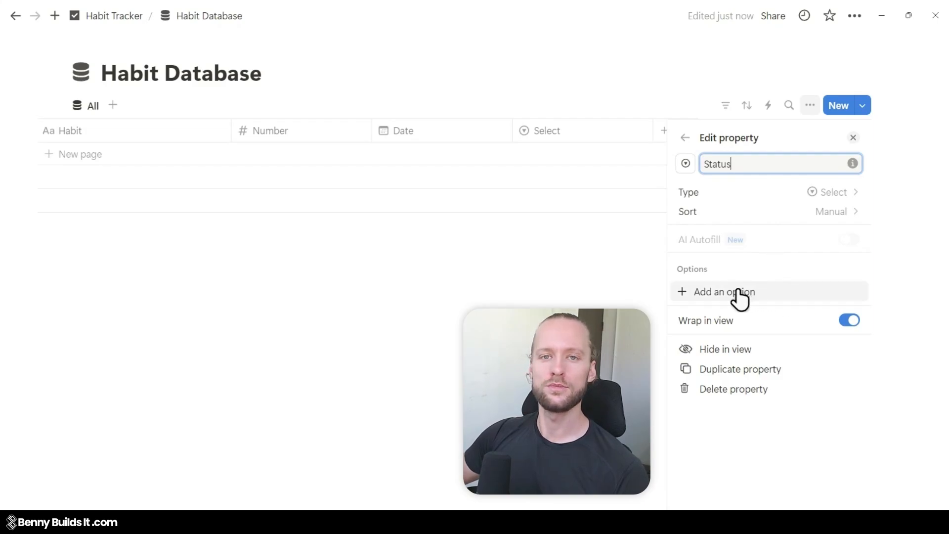
key("Return")
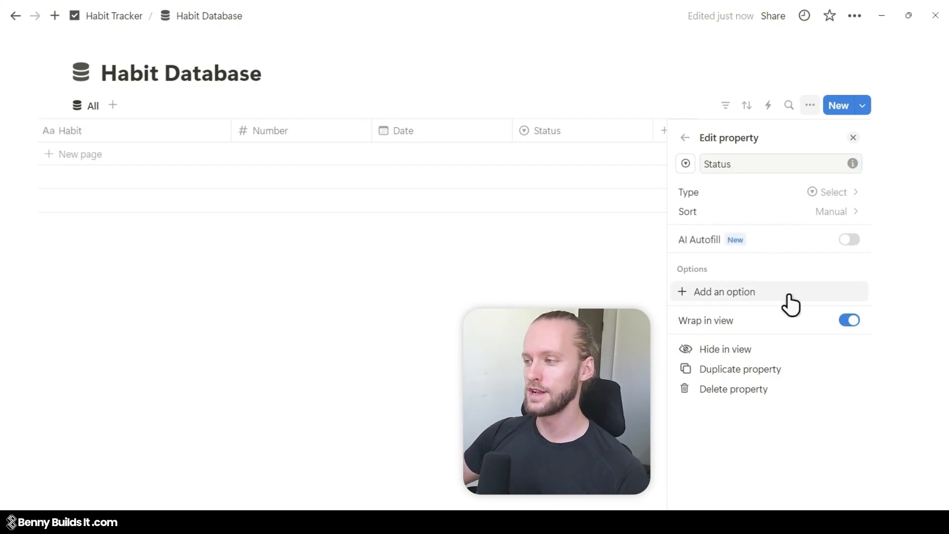
Add a Done ✅ option to the Status property and color it green.
left_click(790, 305)
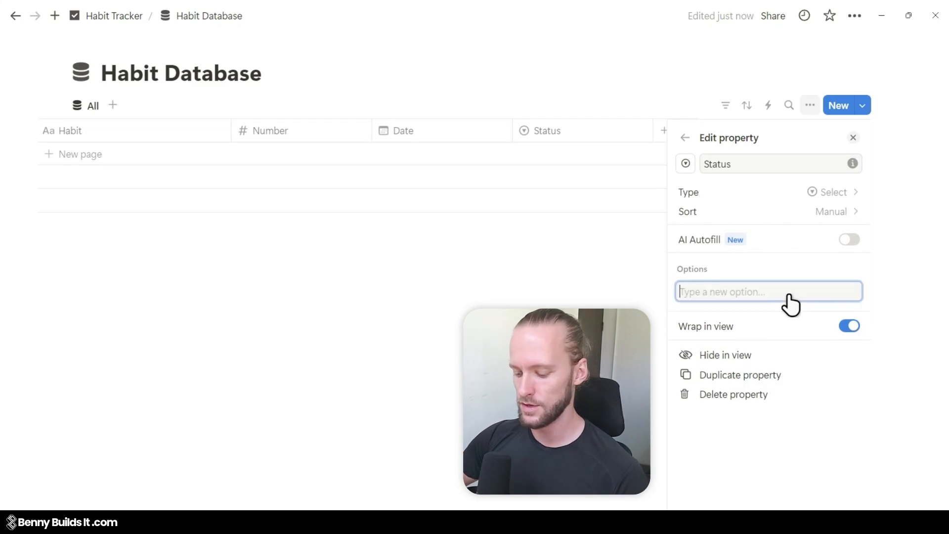
type("Done")
key("super+period")
type("check")
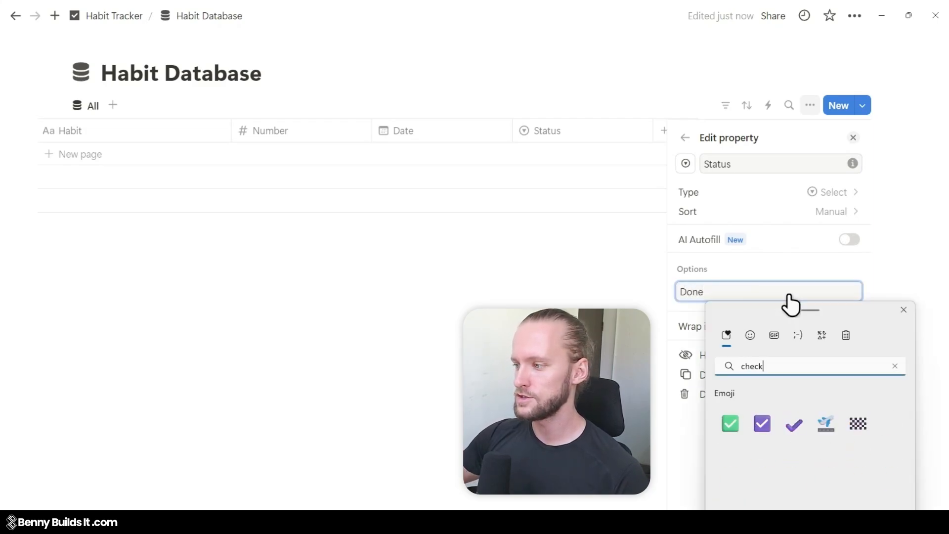
left_click(734, 422)
key("Return")
left_click(860, 316)
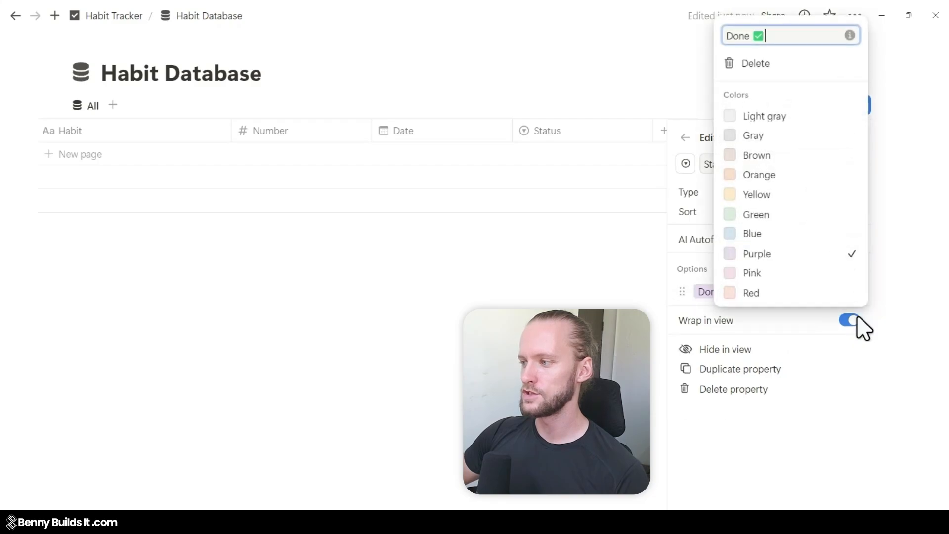
left_click(774, 216)
key("Escape")
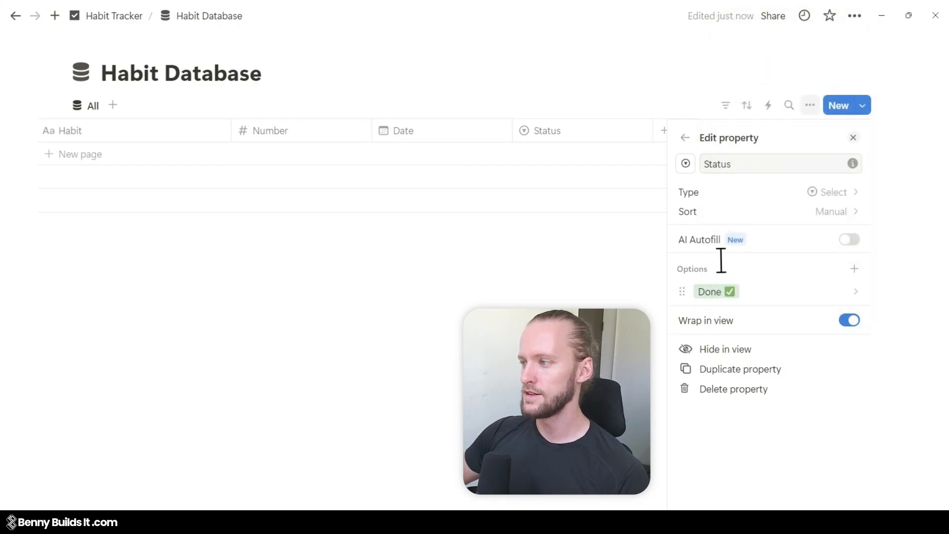
Add a red Missed ❌ option and a Pending option with a square emoji to the Status property.
left_click(855, 269)
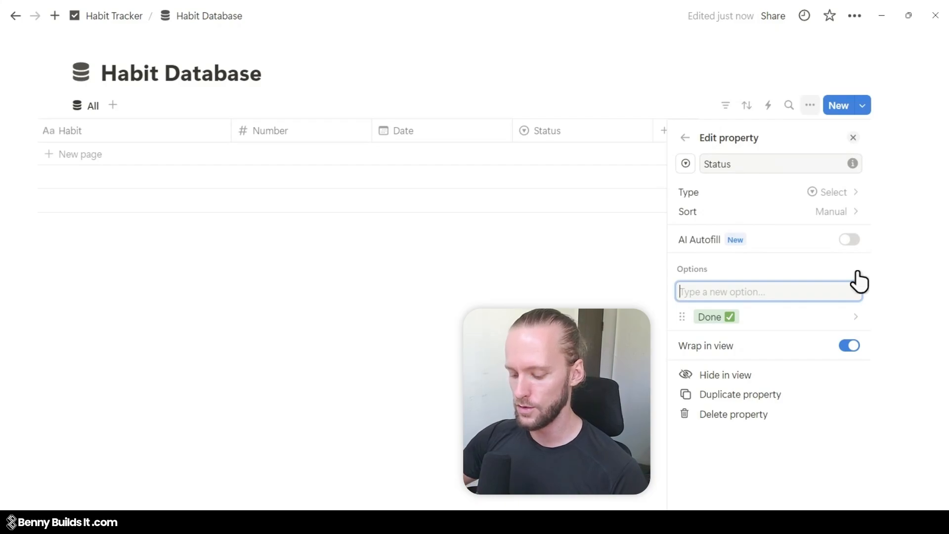
type("Missed ❌")
key("Return")
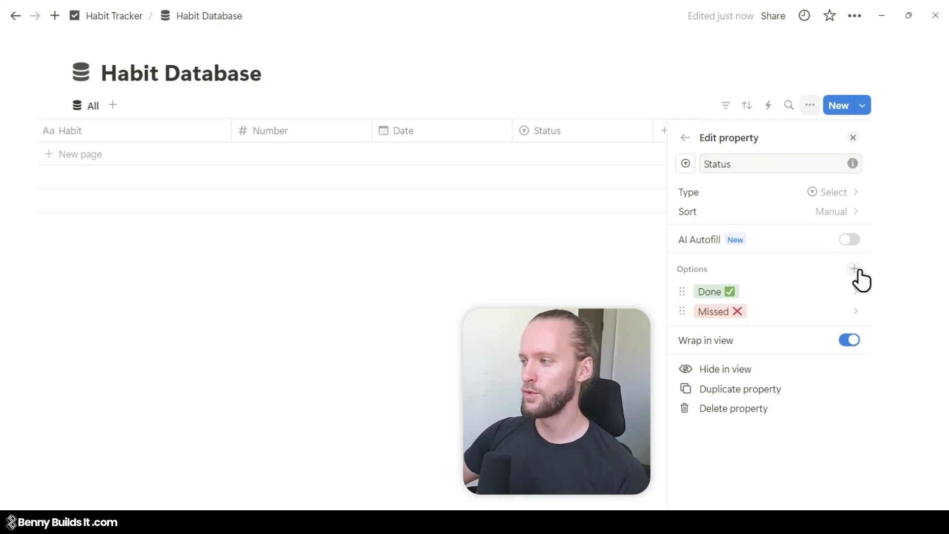
left_click(859, 271)
type("Pendin")
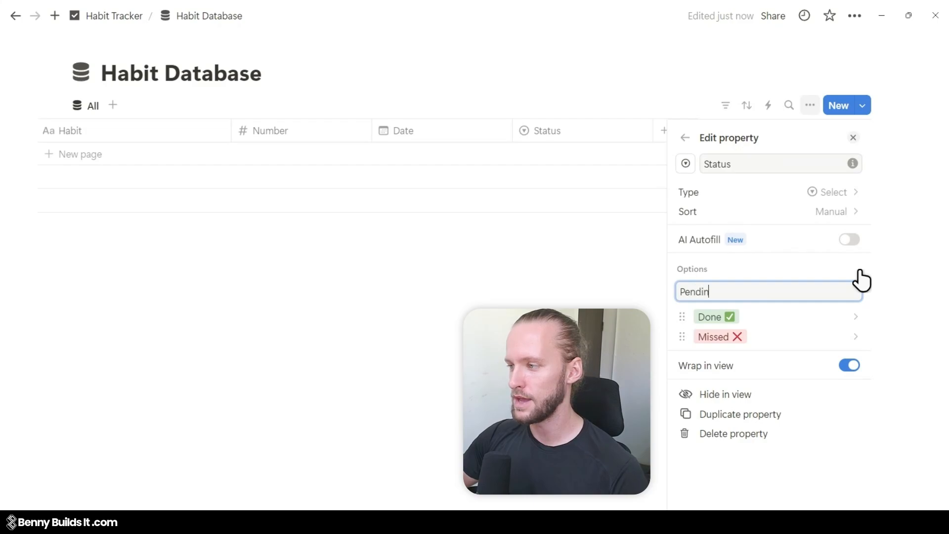
type("g ⬜")
key("Return")
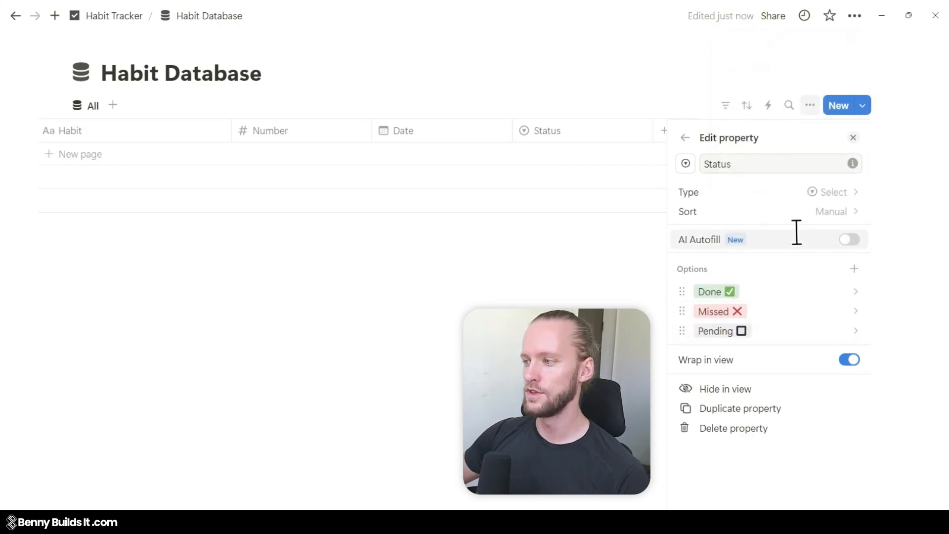
left_click(496, 273)
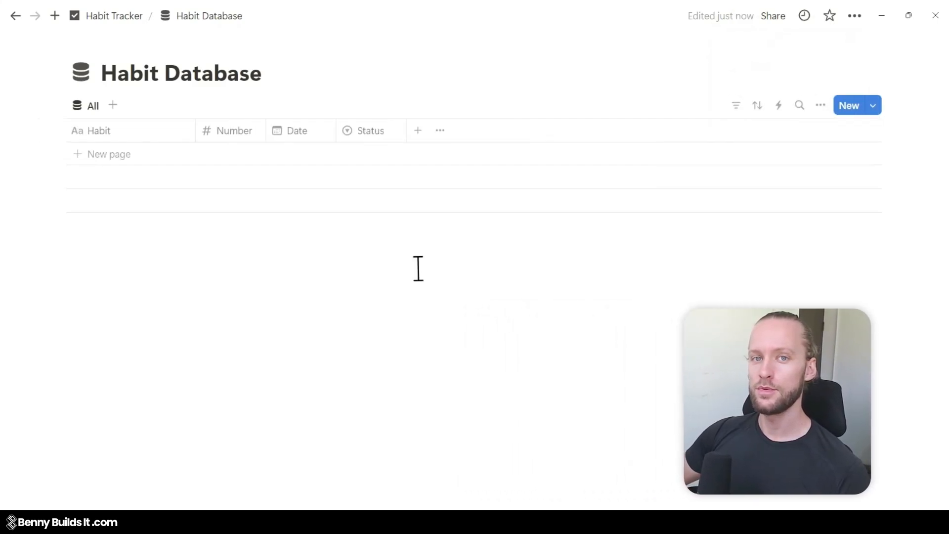
Add a Button property named Done Button to the Habit Database.
left_click(419, 132)
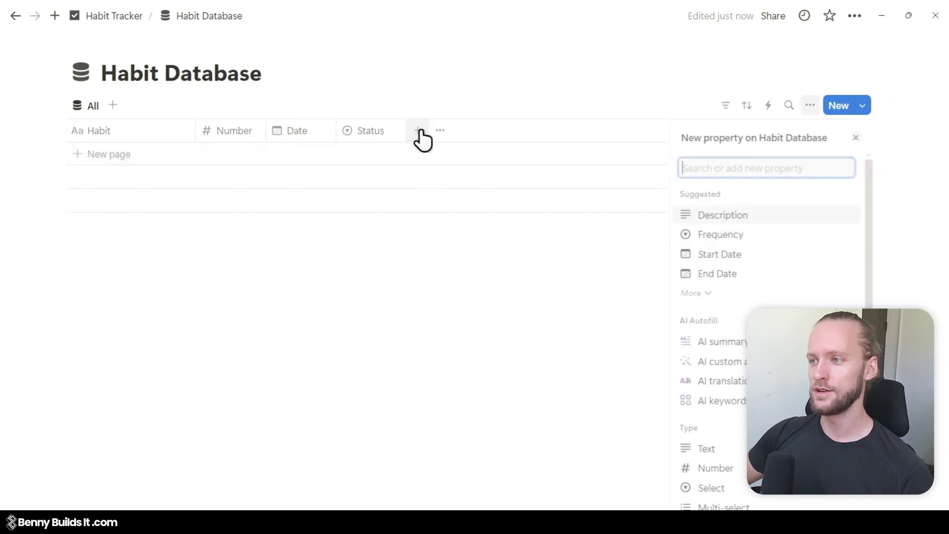
type("button")
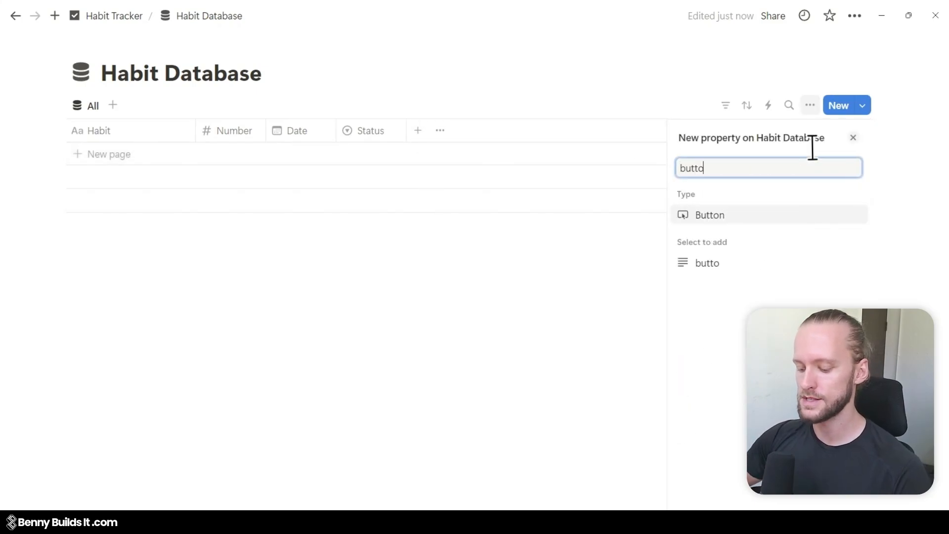
left_click(734, 218)
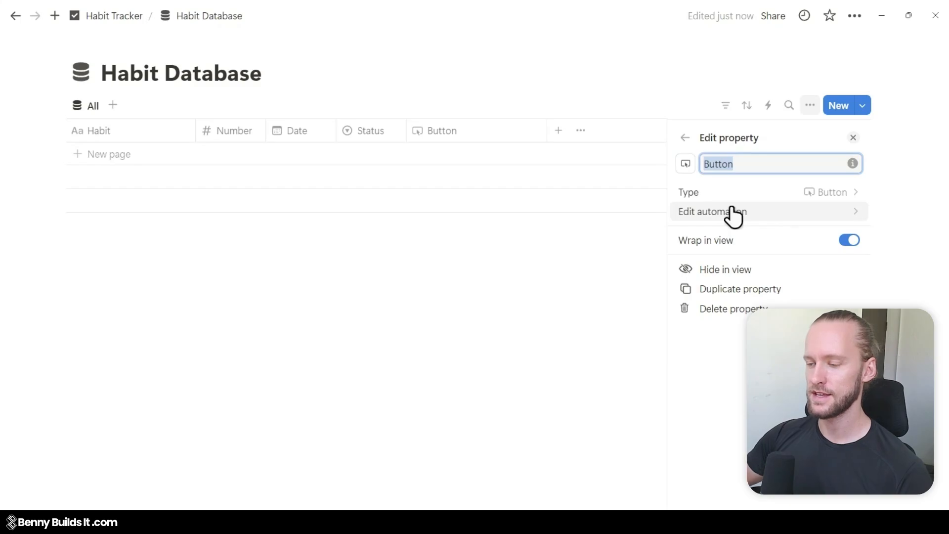
type("Done")
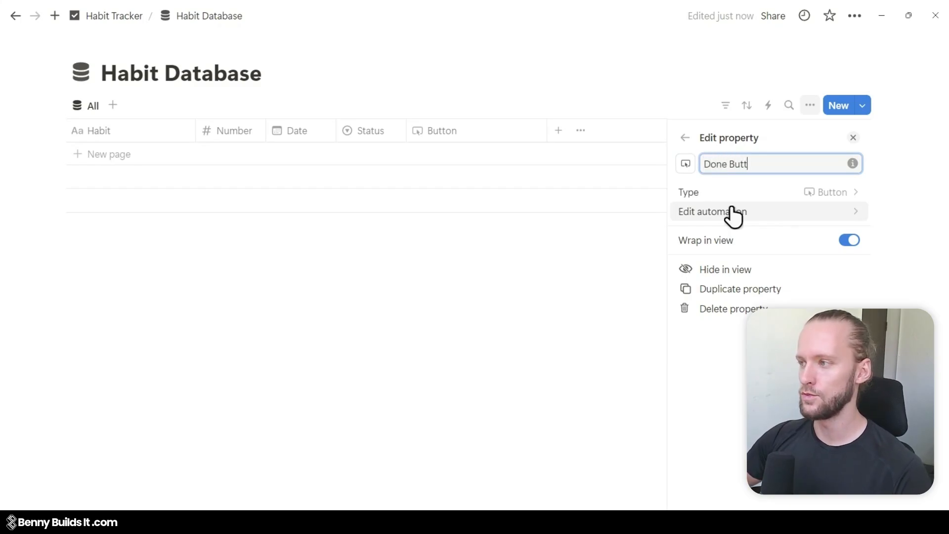
Change the button label in the Done Button automation to Done ✅.
left_click(767, 213)
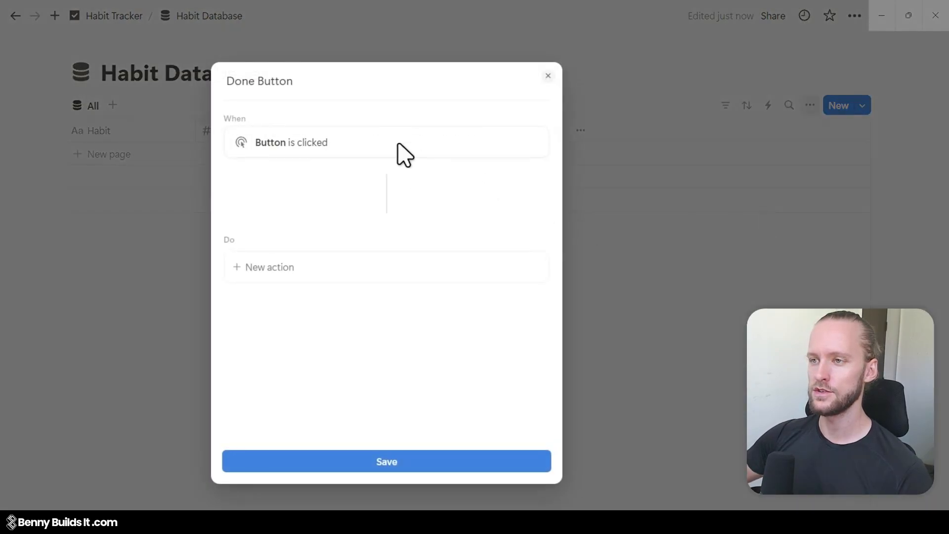
left_click_drag(260, 81, 303, 89)
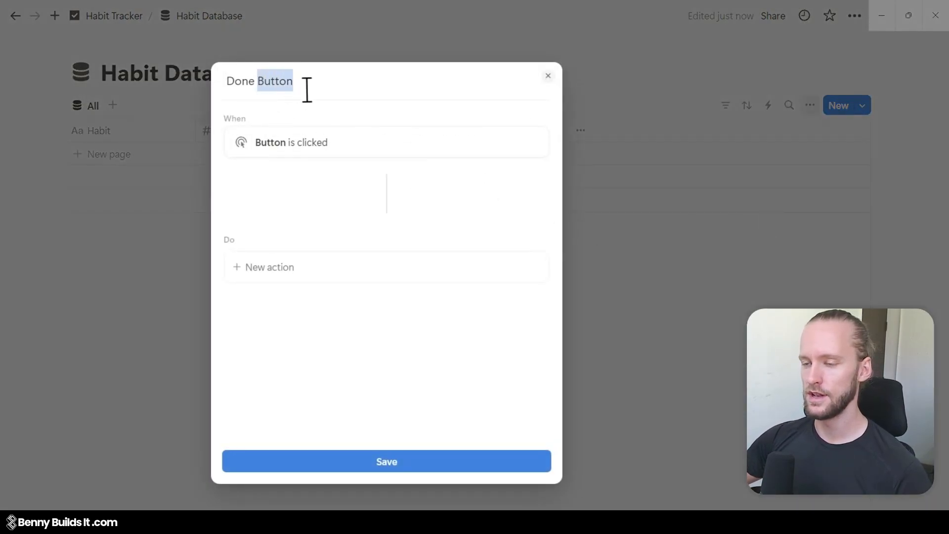
key("BackSpace")
key("super+period")
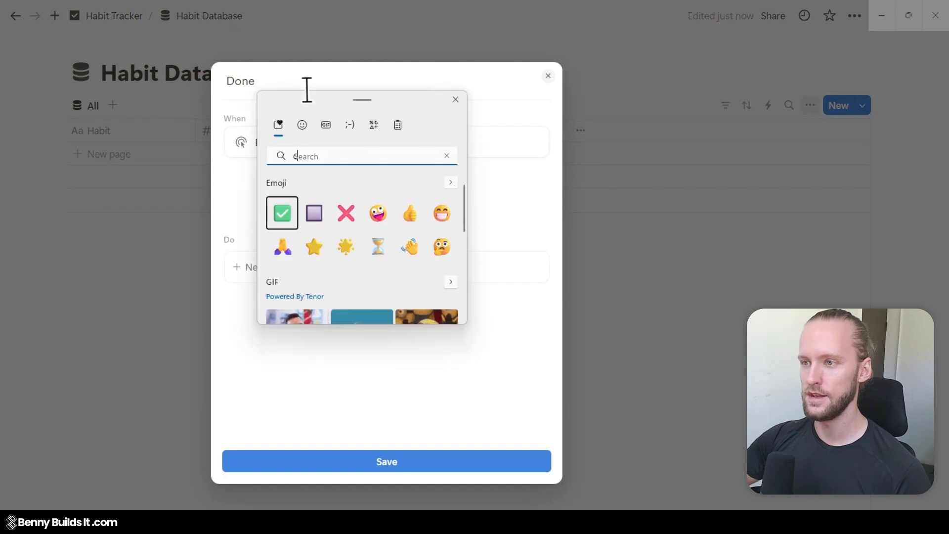
type("check")
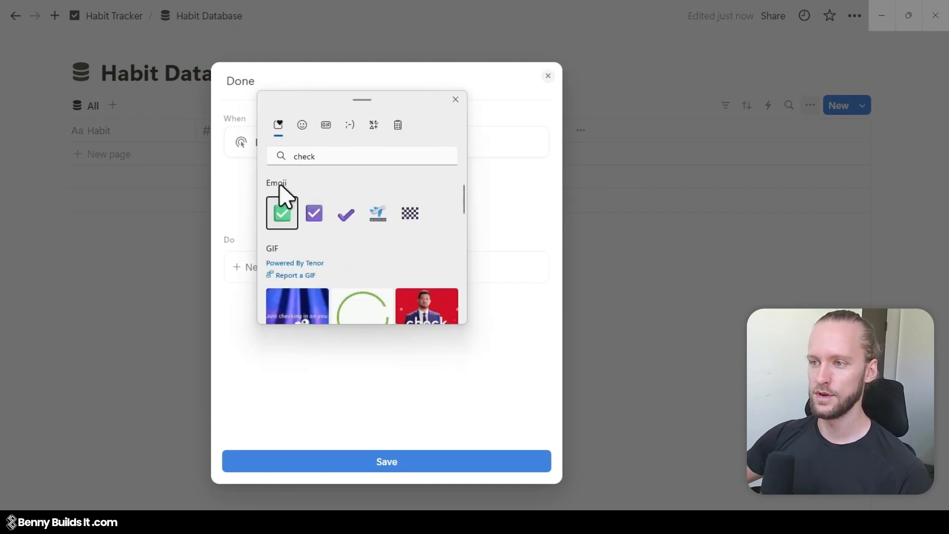
left_click(282, 213)
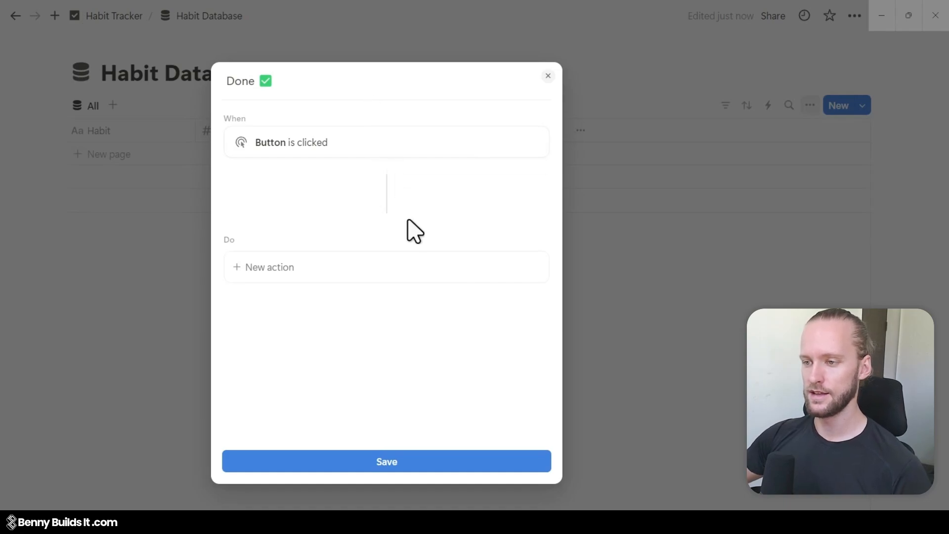
Make the Done button's action set this page's Status to Done ✅, and save the automation.
left_click(372, 269)
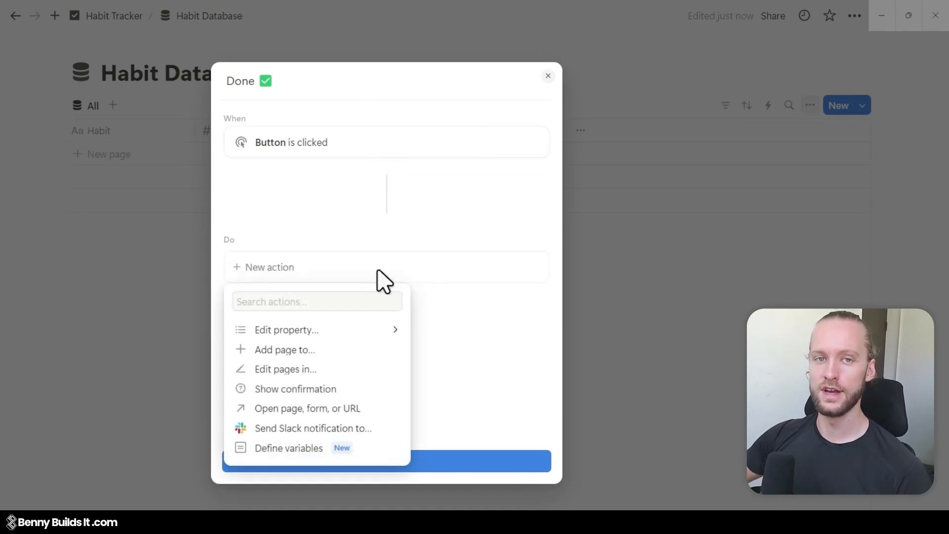
left_click(349, 337)
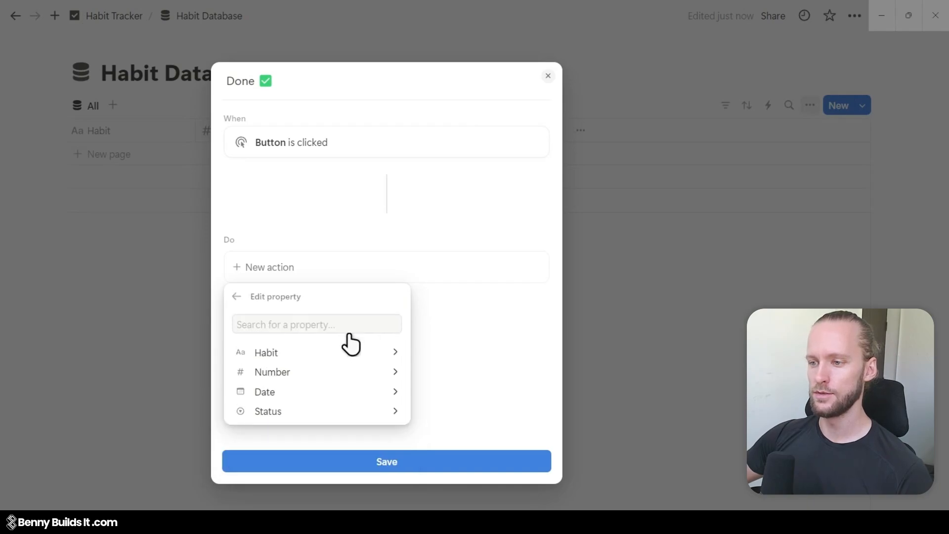
left_click(301, 415)
left_click(319, 359)
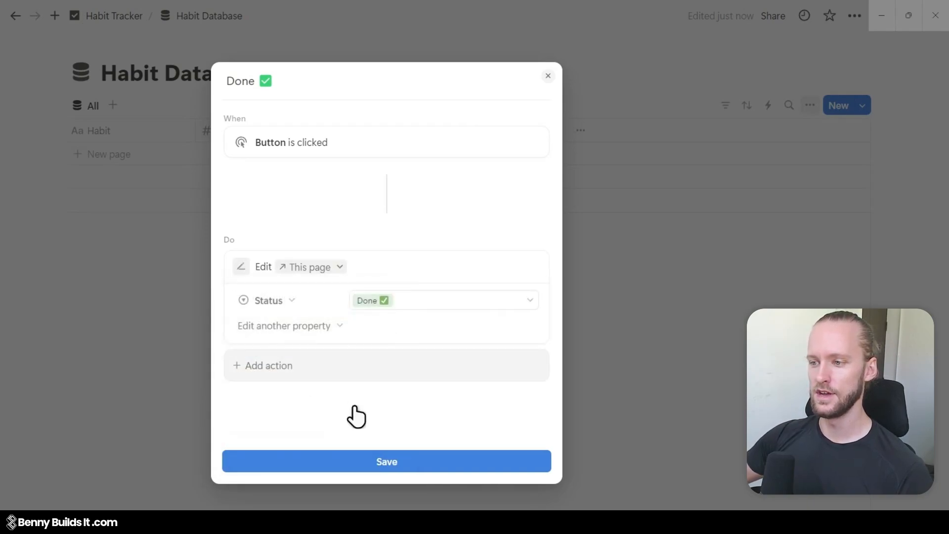
left_click(386, 466)
left_click(388, 462)
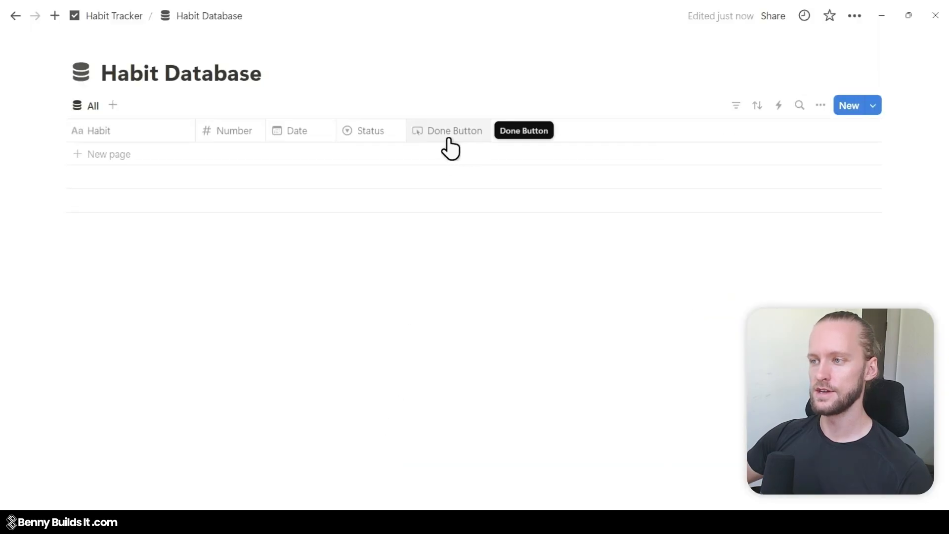
Duplicate the Done Button property and rename the copy Missed Button.
left_click(451, 148)
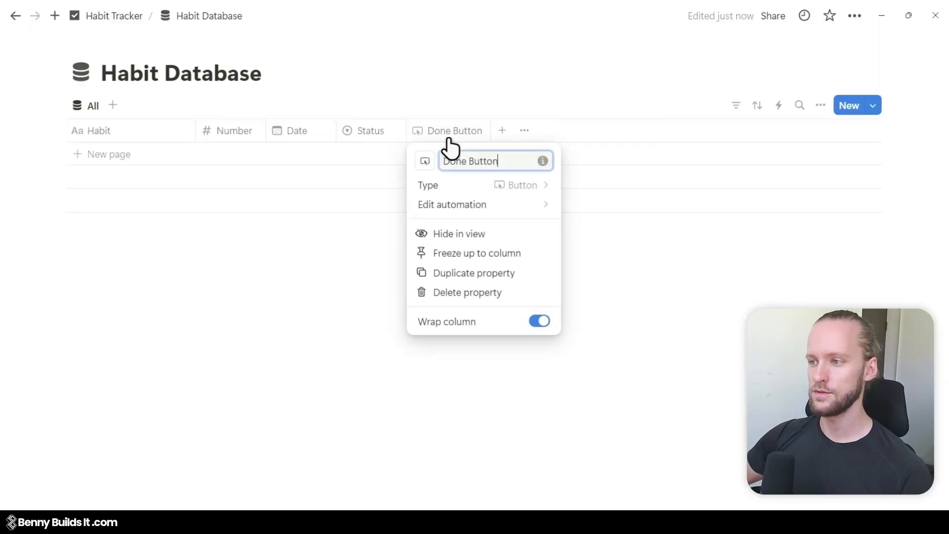
left_click(512, 275)
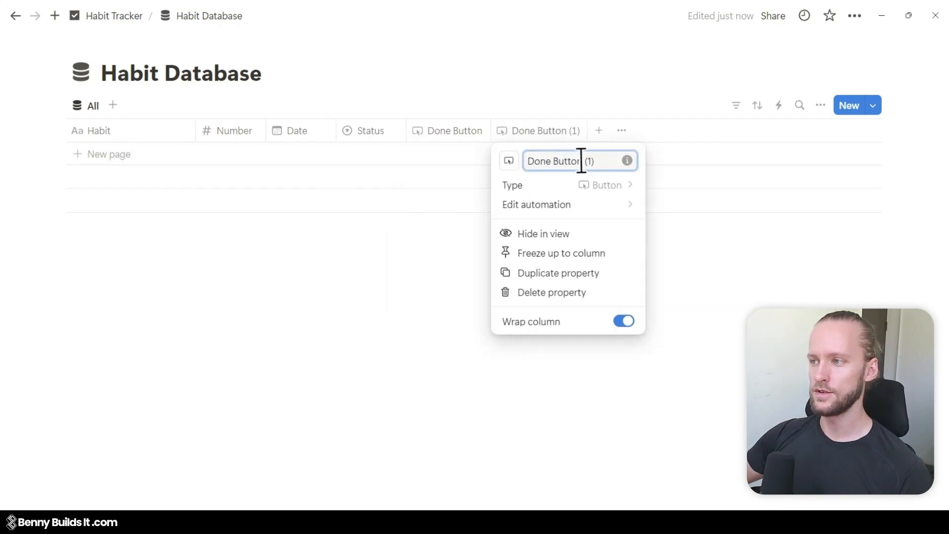
key("BackSpace")
key("BackSpace")
key("BackSpace")
key("BackSpace")
key("BackSpace")
key("BackSpace")
key("BackSpace")
key("BackSpace")
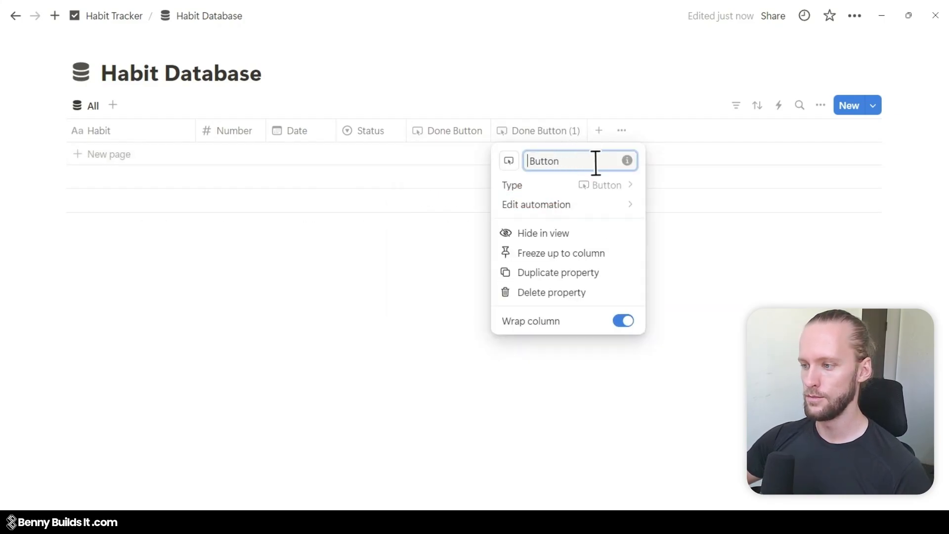
type("Missed")
Change the button label in the Missed Button automation to Missed ❌.
left_click(581, 207)
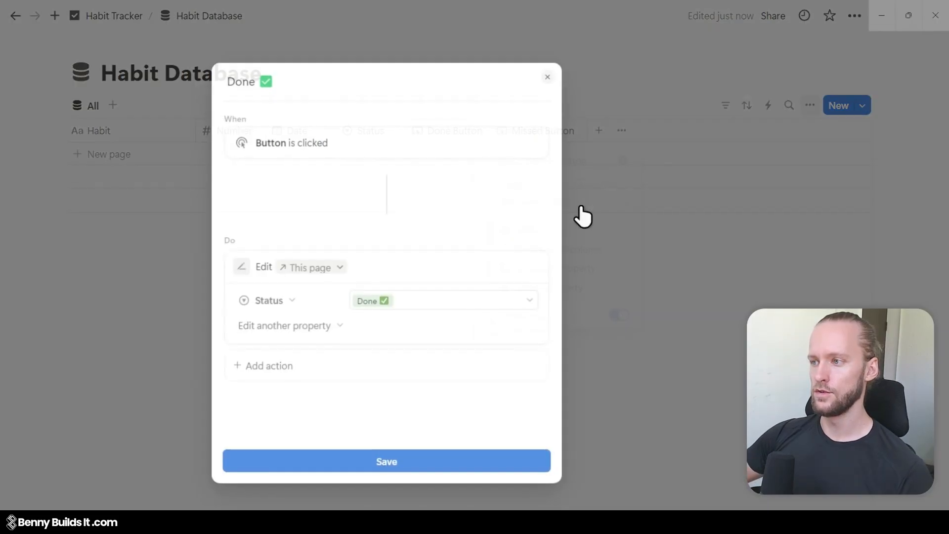
triple_click(244, 81)
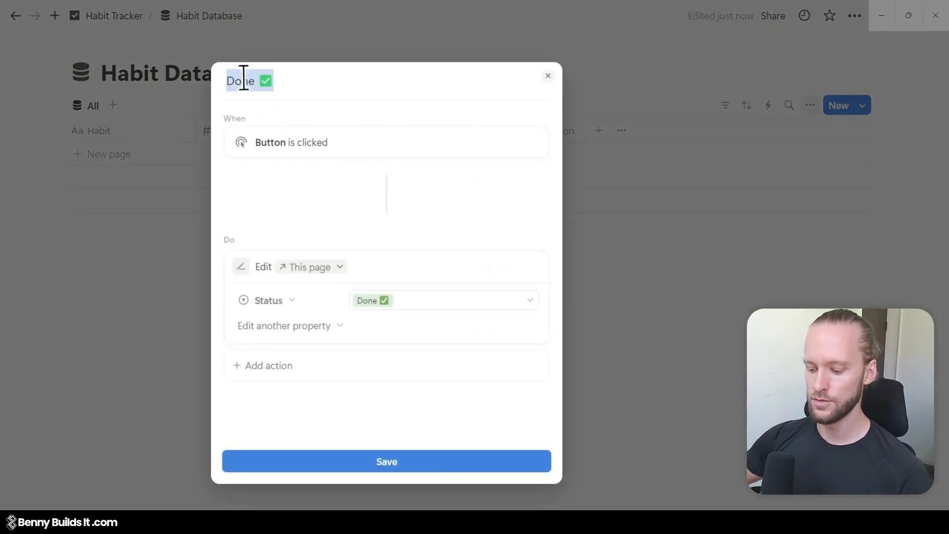
type("Mi")
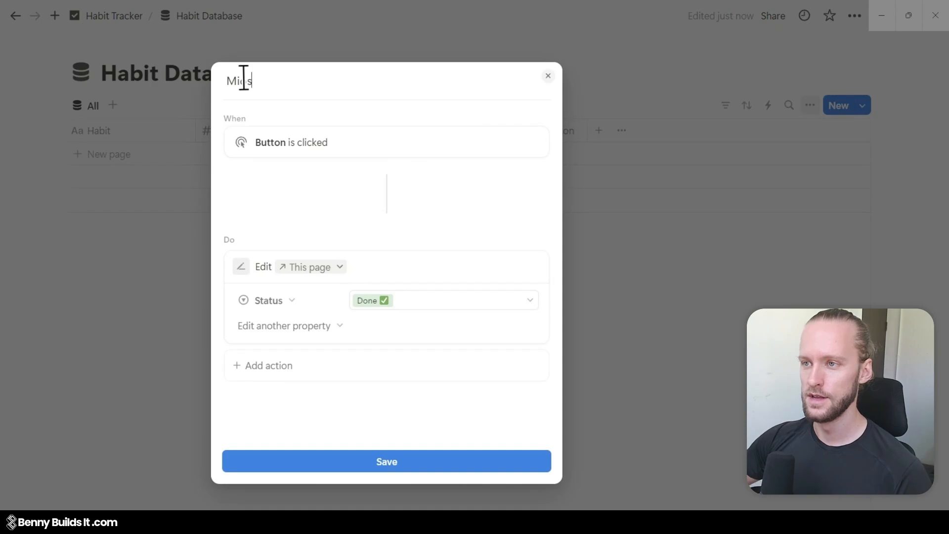
type("ssed ❌")
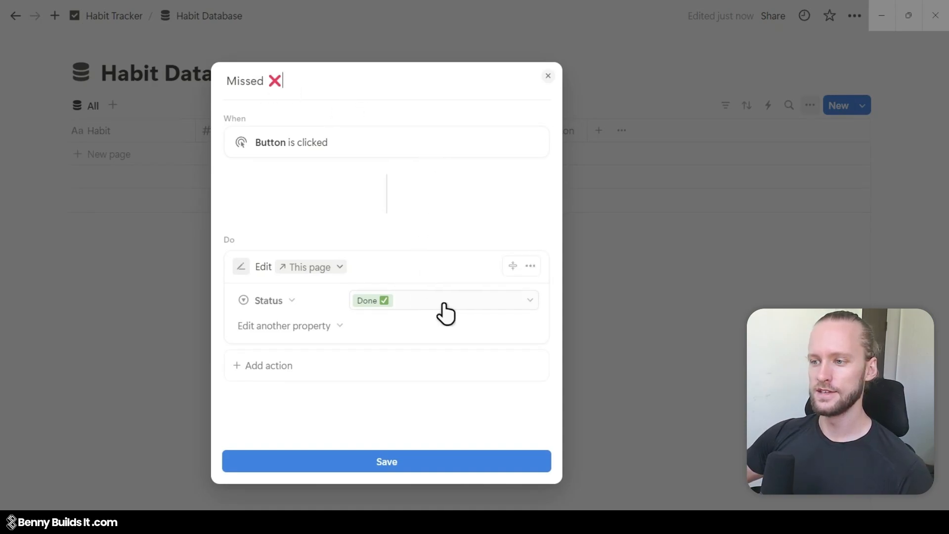
Make the Missed button's action set this page's Status to Missed ❌, and save the automation.
left_click(530, 302)
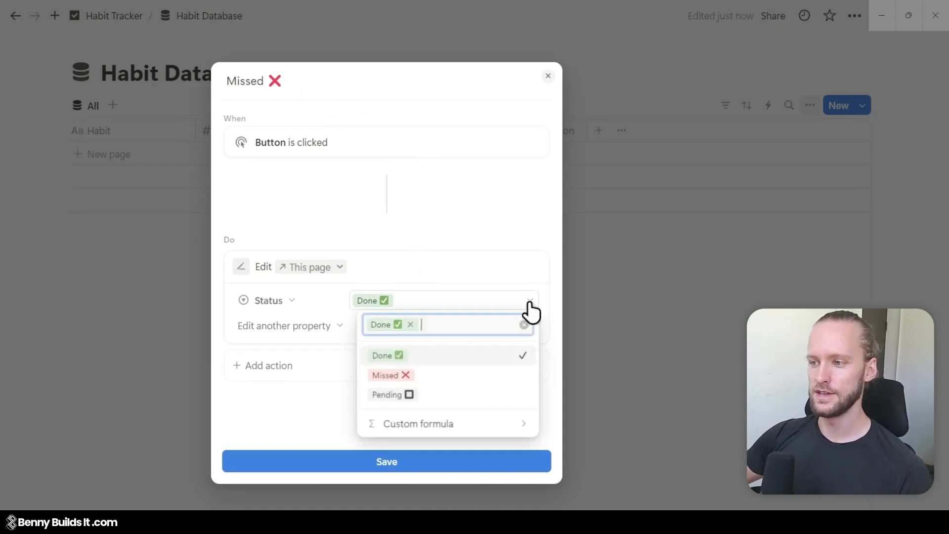
left_click(431, 375)
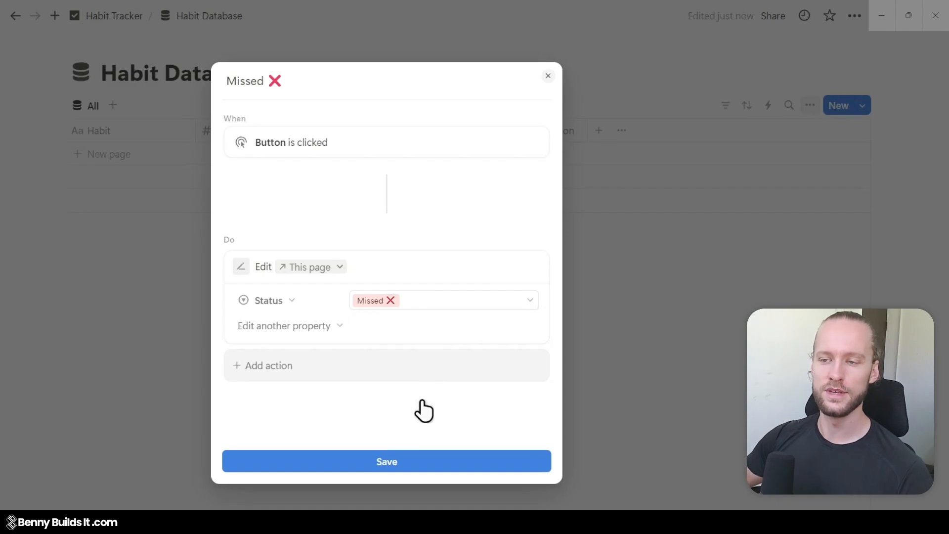
left_click(387, 462)
Move the Number column ahead of the Habit column and narrow it until only its # symbol fits.
left_click_drag(232, 131, 134, 140)
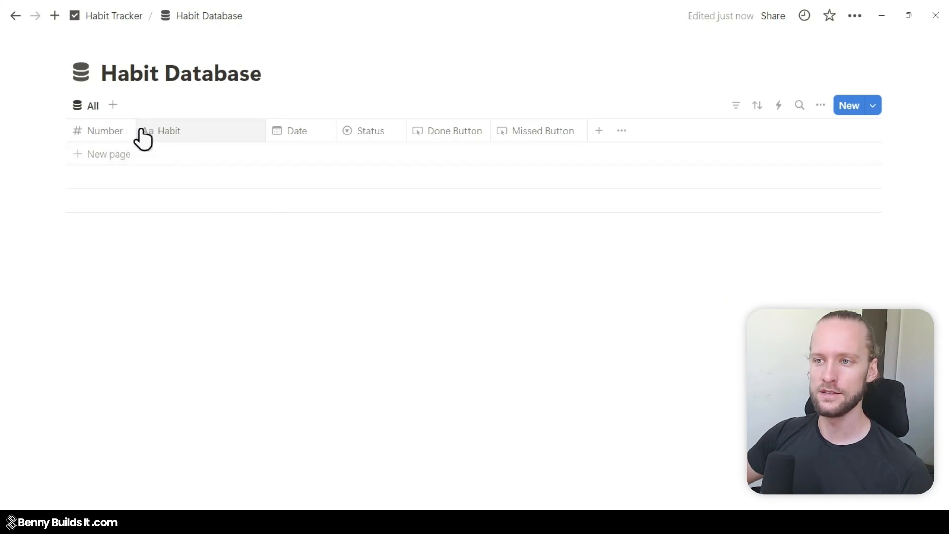
left_click_drag(136, 131, 57, 144)
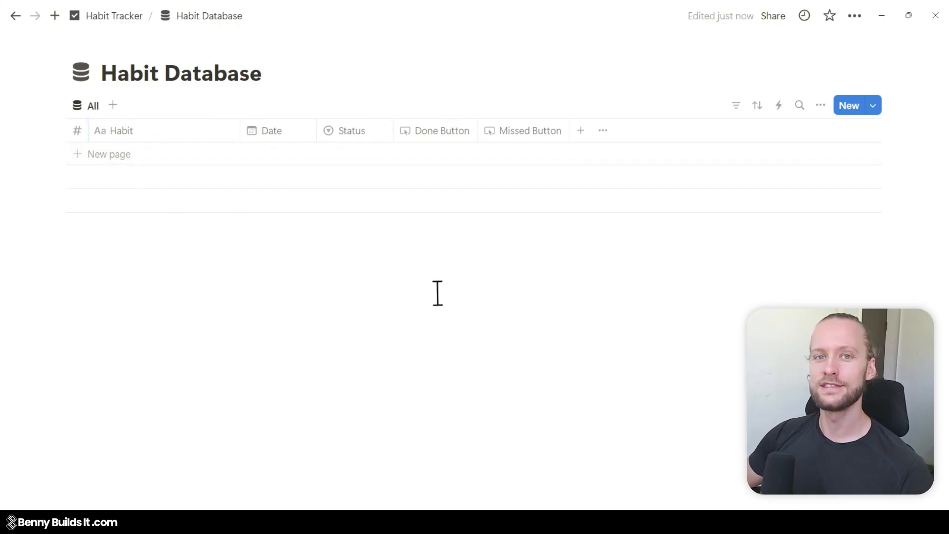
Create a new Habit Database template titled Wake Up 06:00 and give it the alarm clock emoji as icon.
left_click(873, 110)
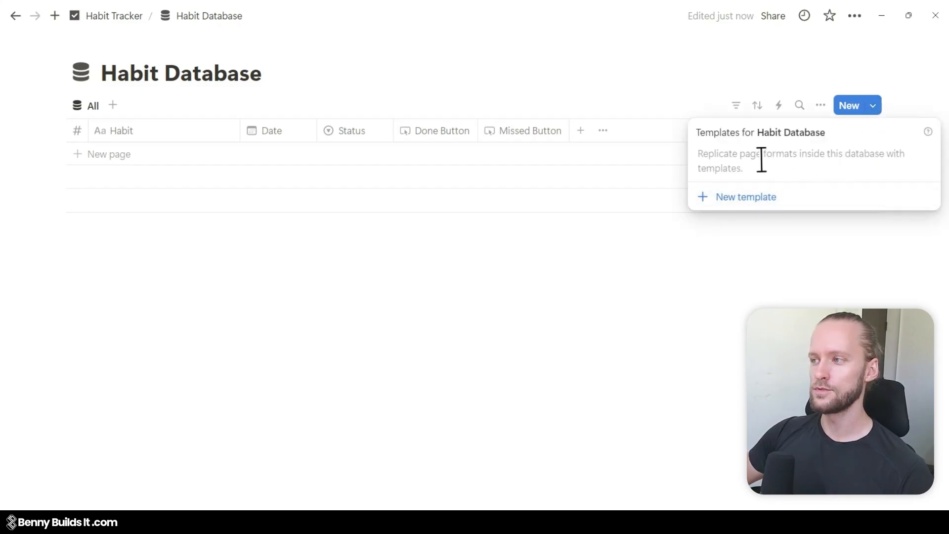
left_click(741, 209)
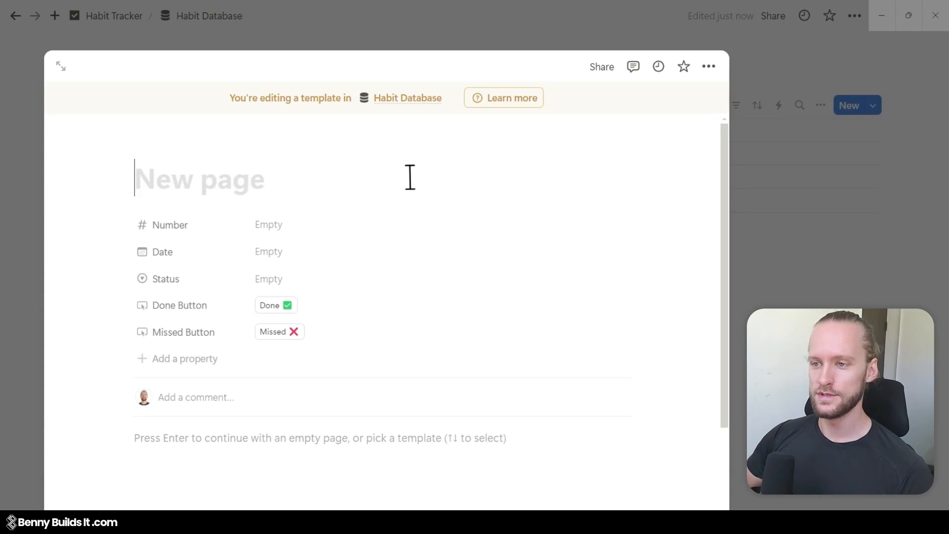
type("Wake Up")
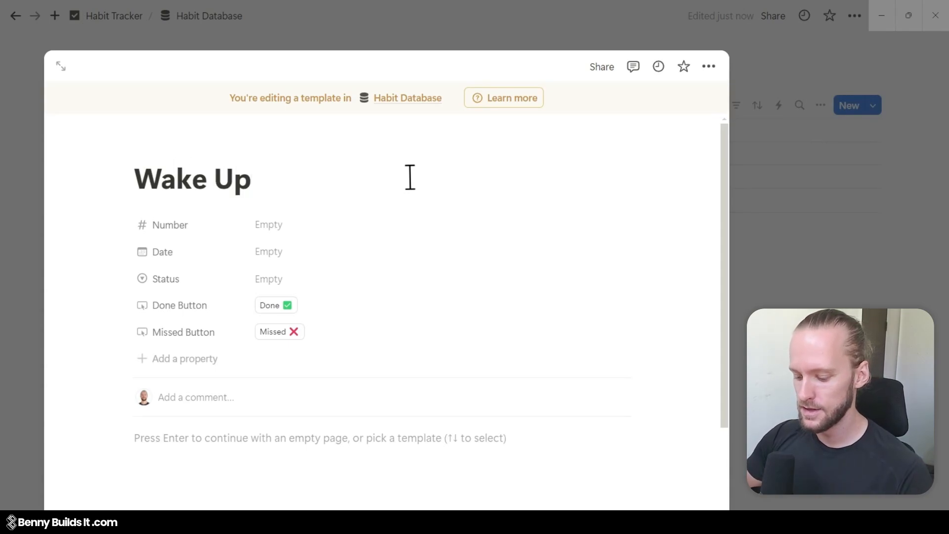
type(" 06:00")
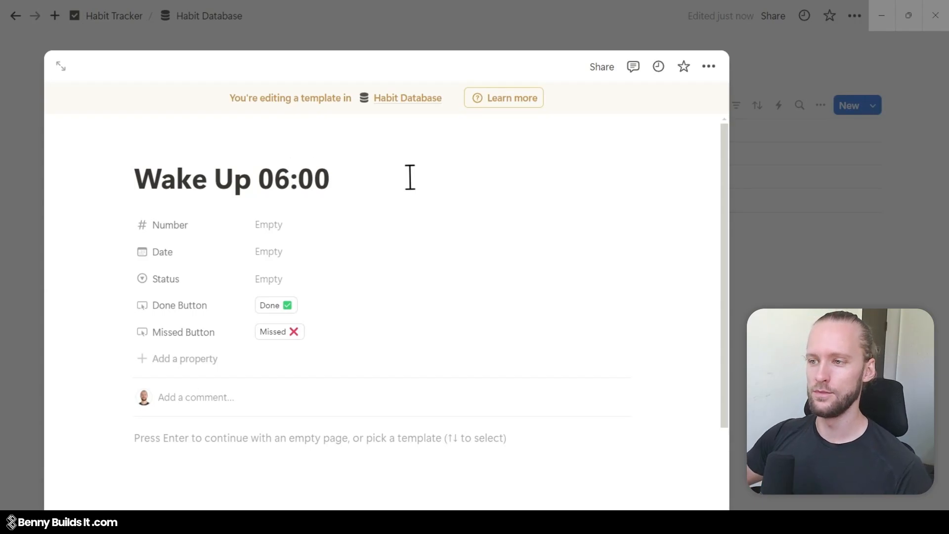
left_click(166, 152)
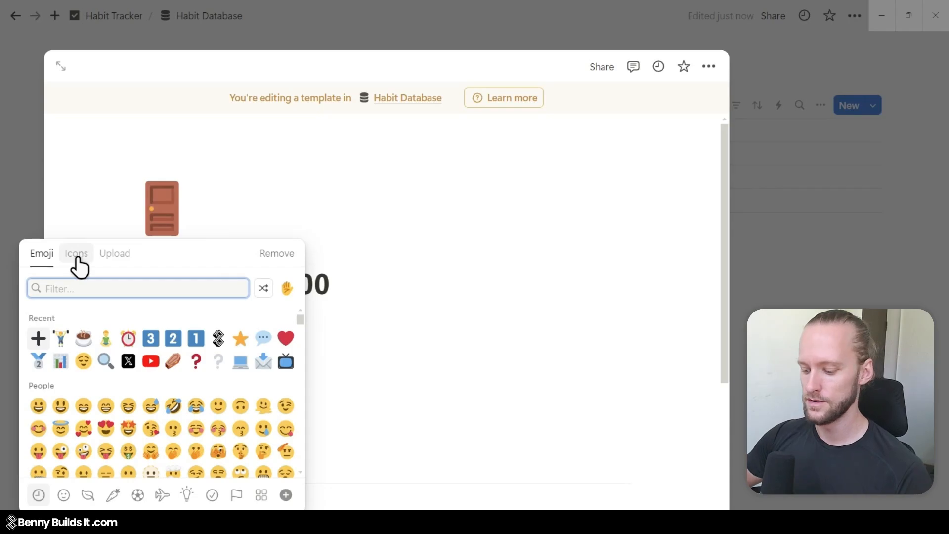
type("alarm")
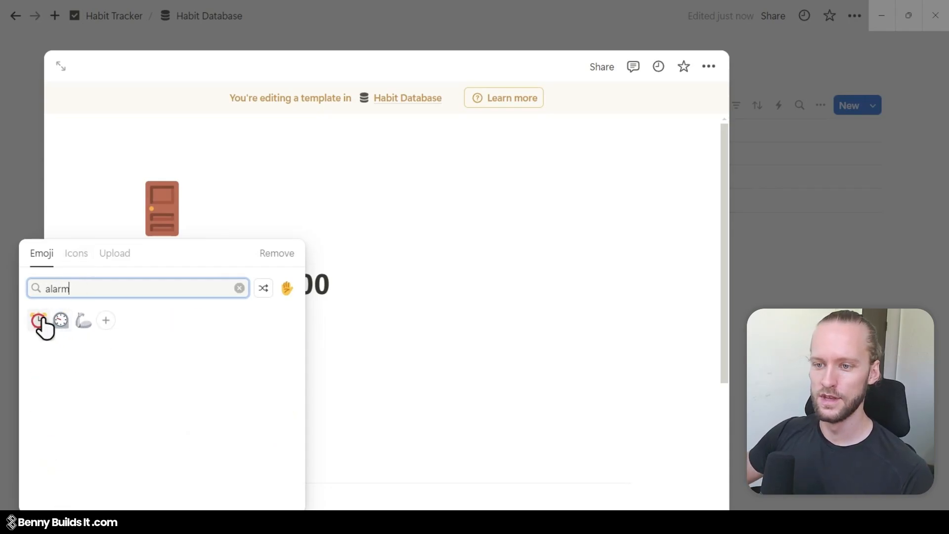
left_click(41, 320)
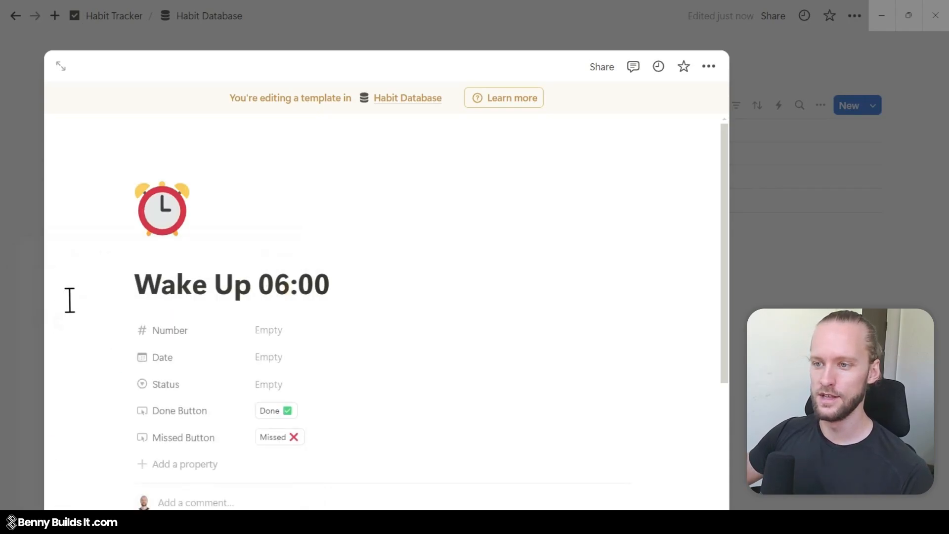
Set the Wake Up 06:00 template's Number to 1 and its Date to Today (date when duplicated), and close the template.
left_click(291, 340)
type("1")
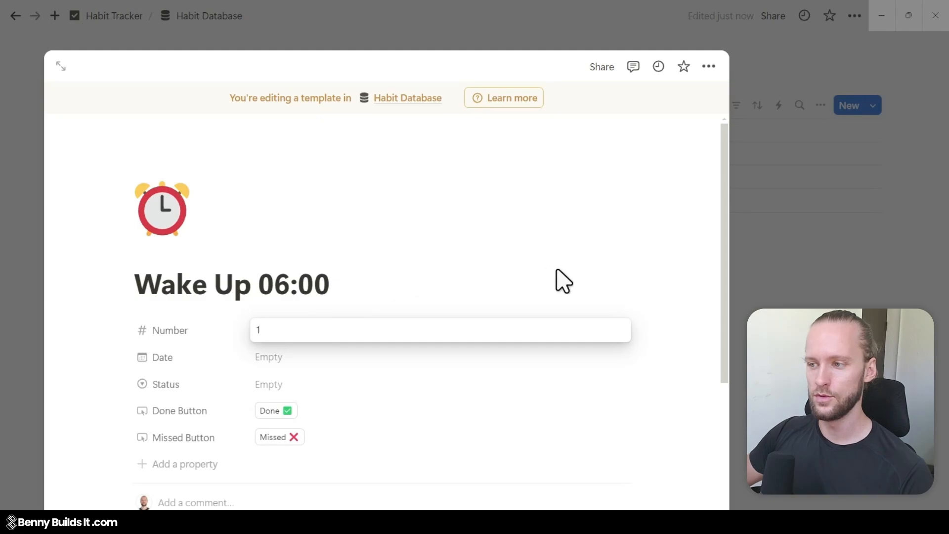
left_click(511, 284)
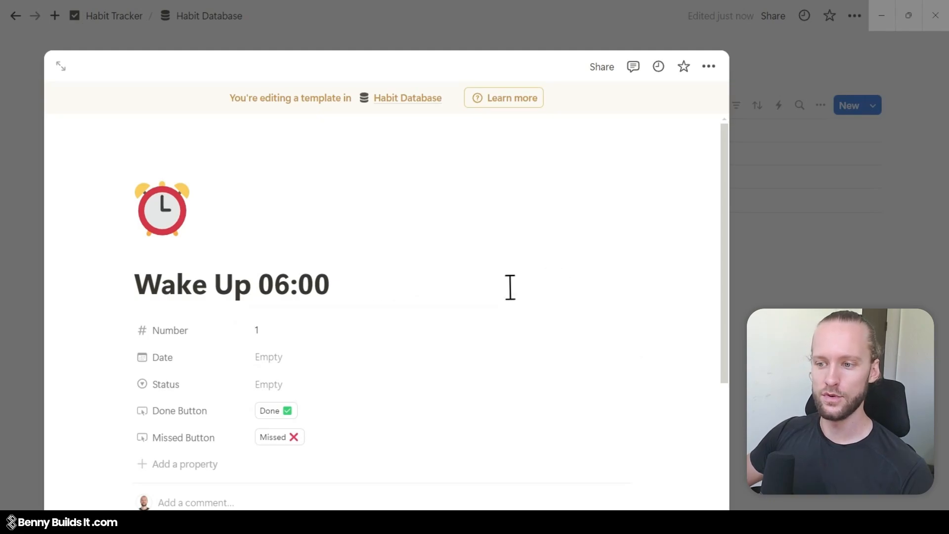
left_click(319, 364)
left_click(322, 369)
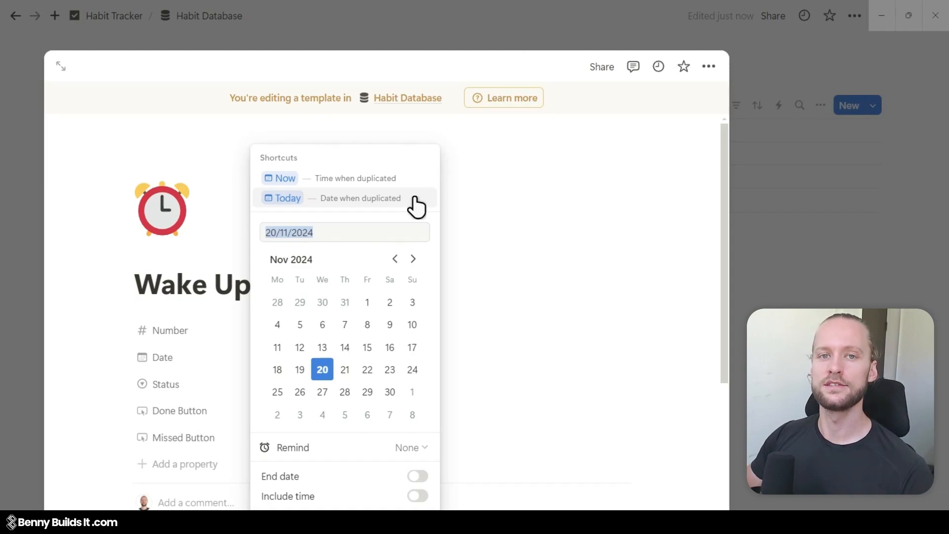
left_click(880, 289)
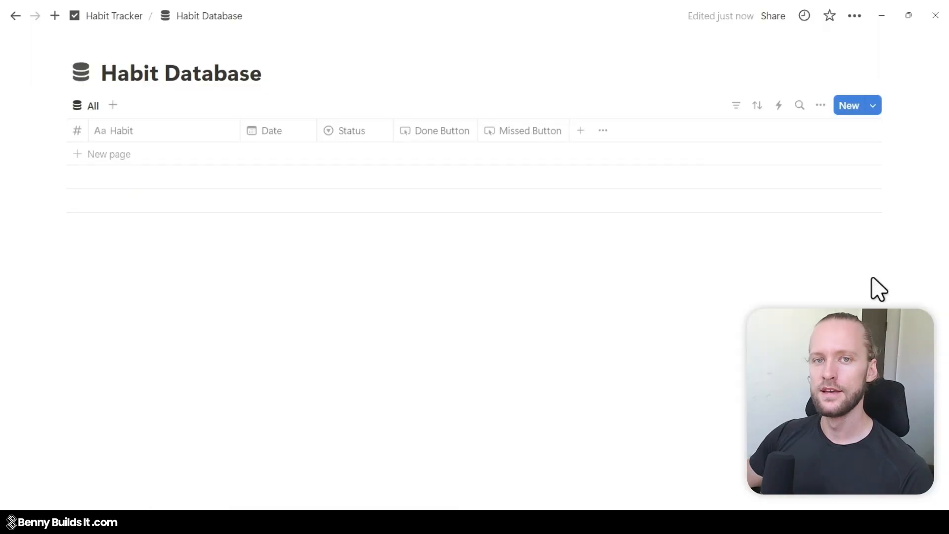
Duplicate the Wake Up 06:00 template and rename the copy Meditation.
left_click(875, 107)
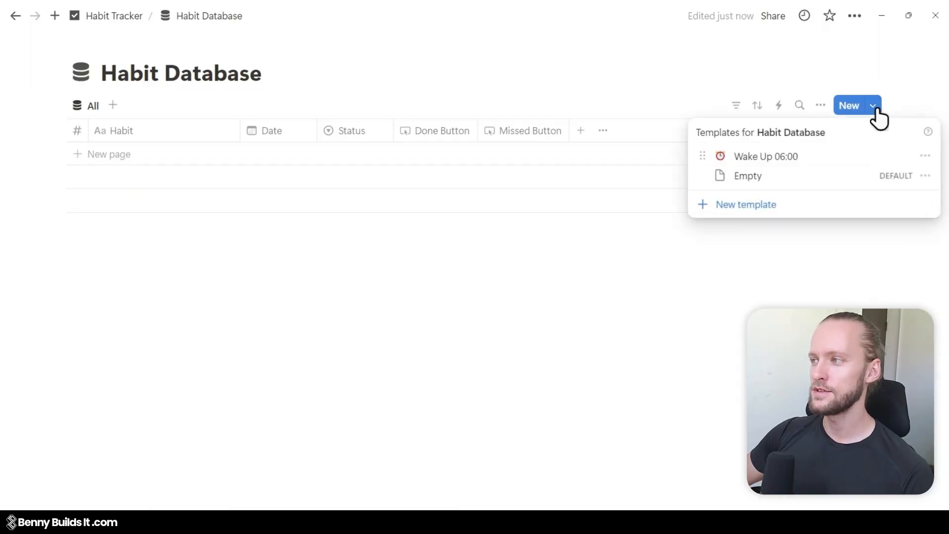
left_click(926, 157)
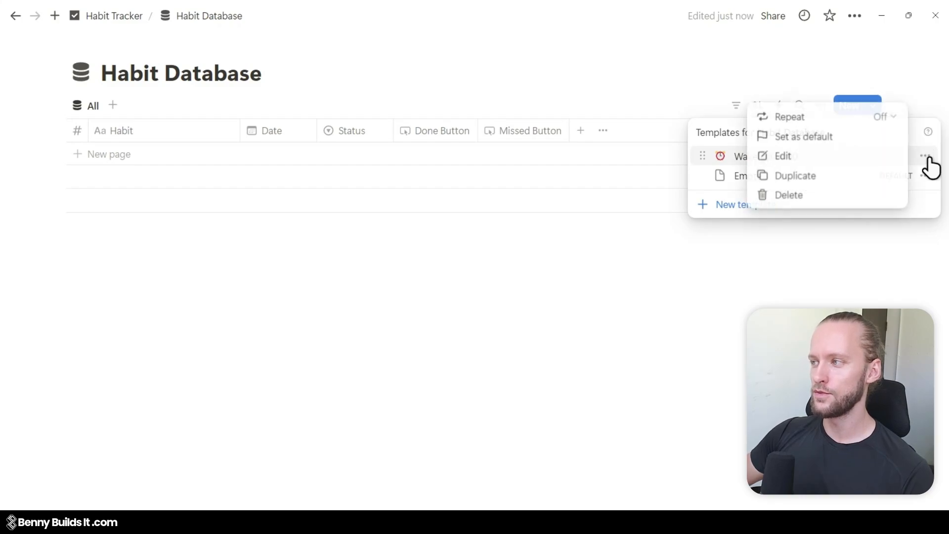
left_click(845, 186)
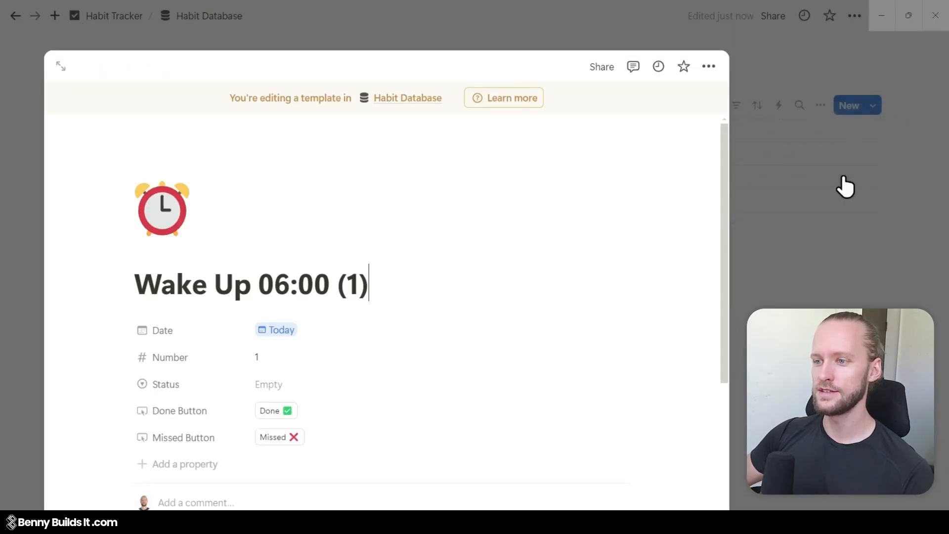
double_click(266, 286)
triple_click(266, 287)
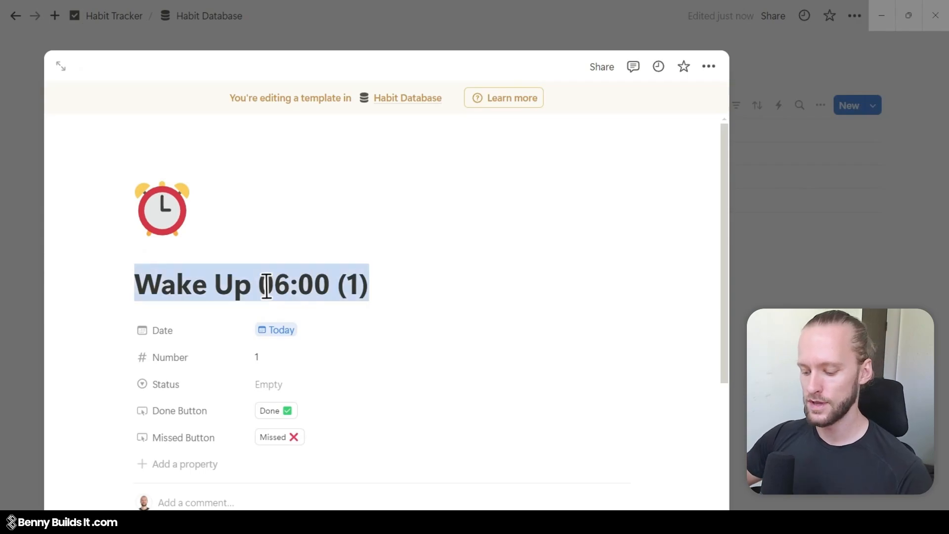
type("Medit")
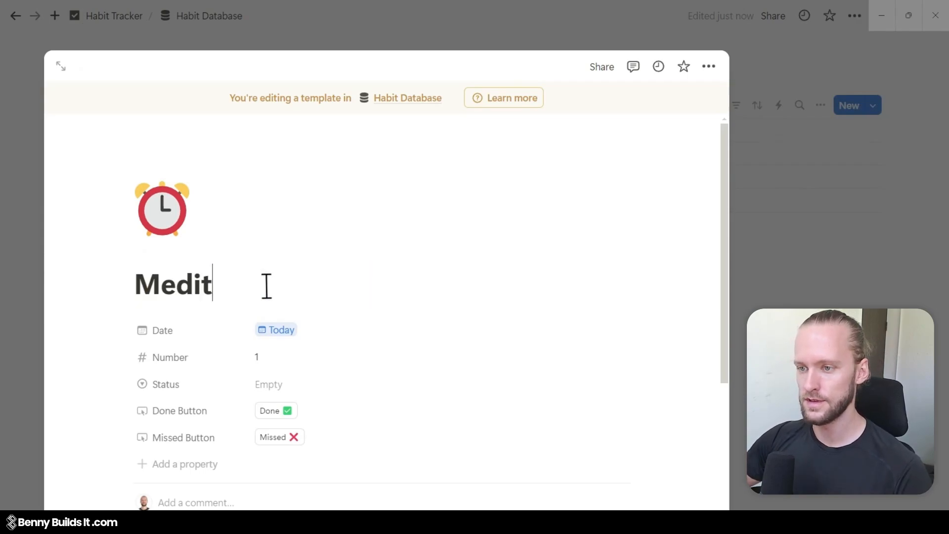
type("ation")
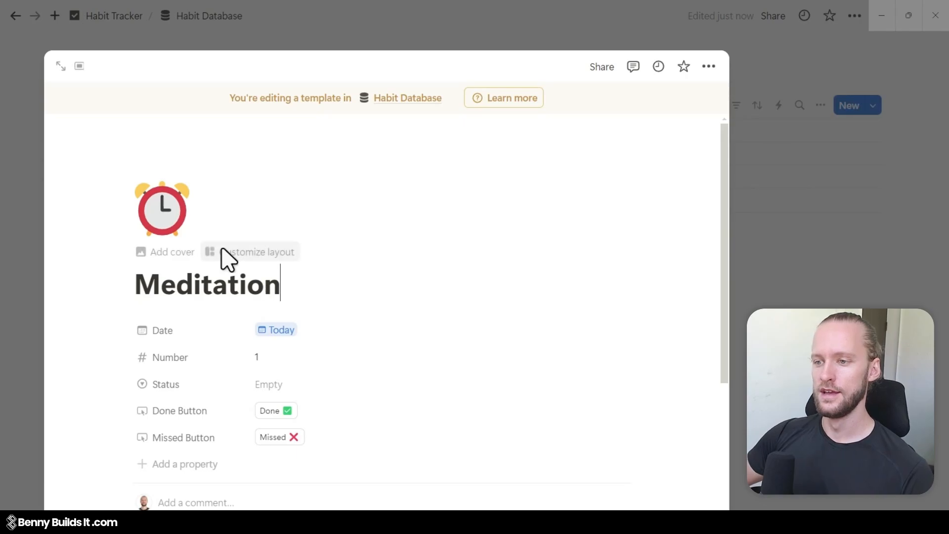
Give the Meditation template the meditating person emoji as icon, set its Number to 2, and close the template.
left_click(178, 227)
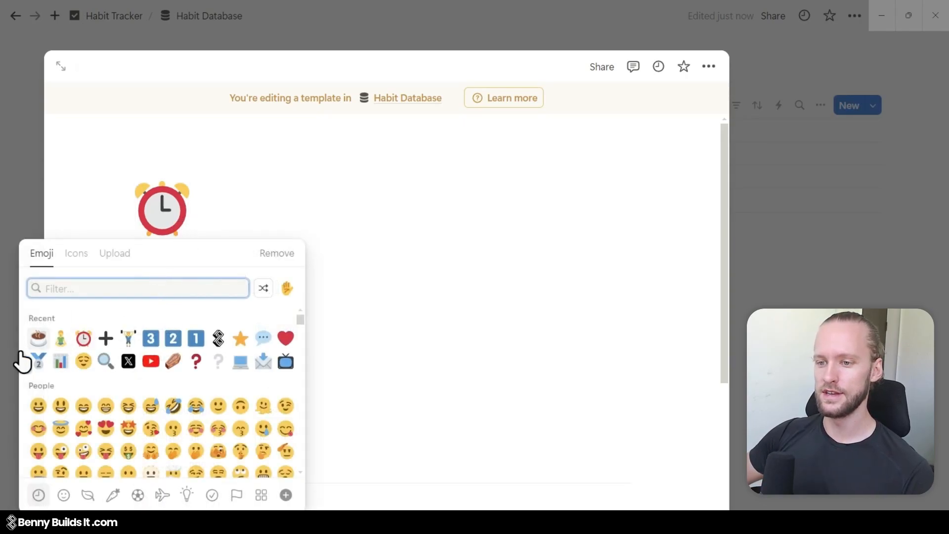
left_click(55, 340)
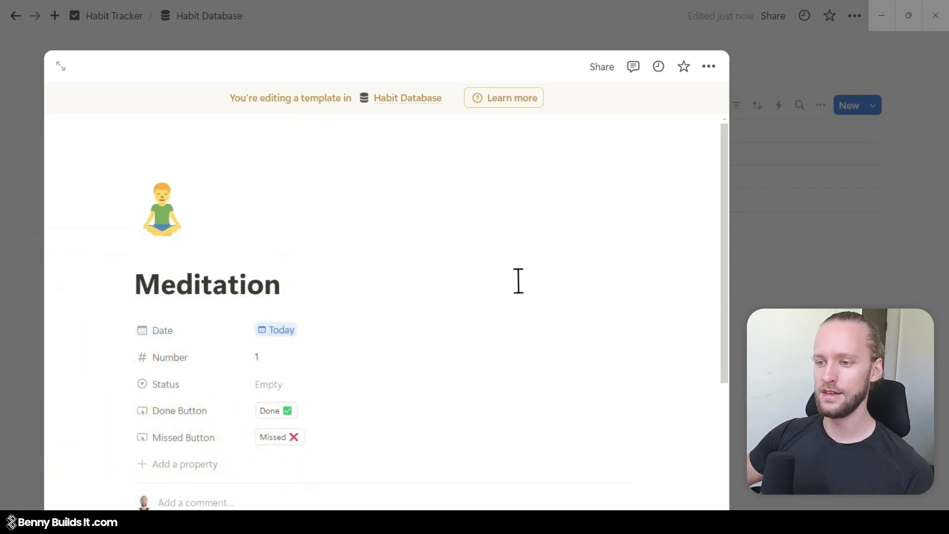
left_click(329, 354)
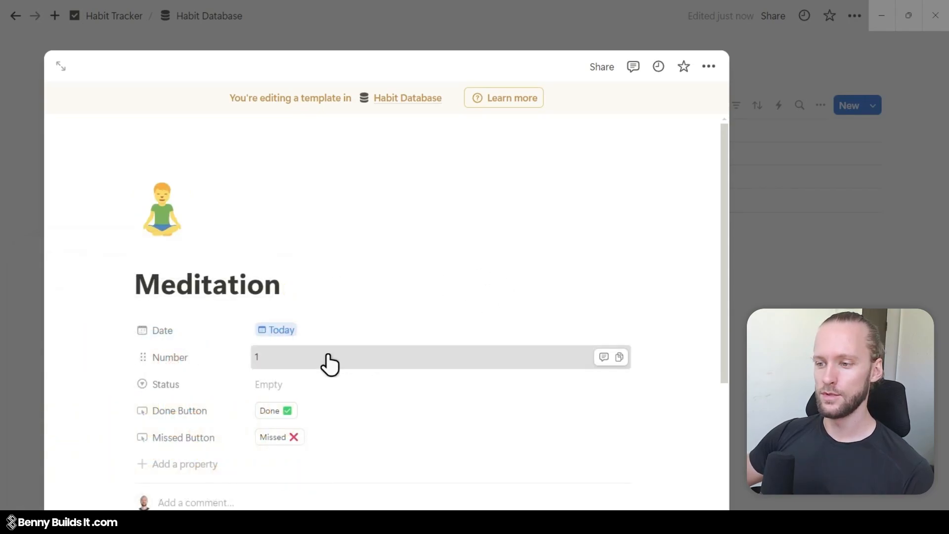
type("2")
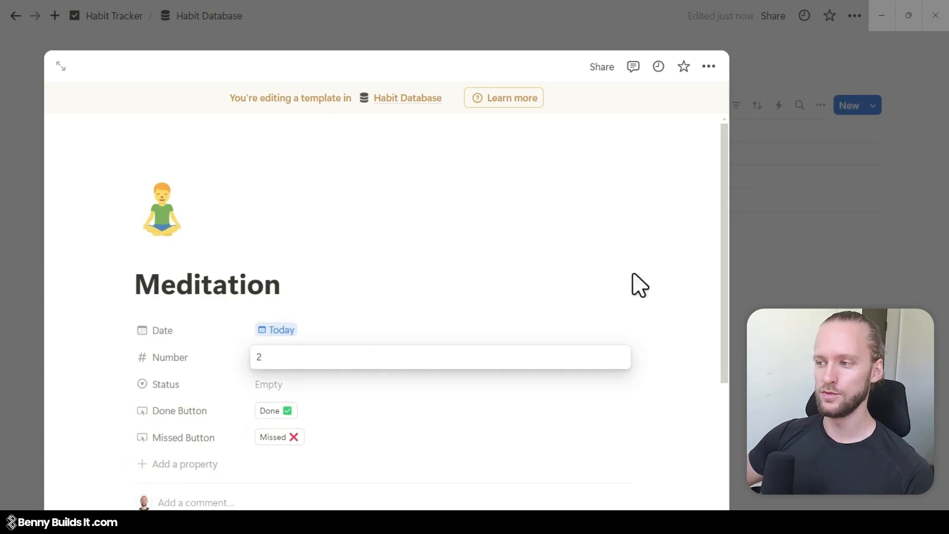
left_click(656, 267)
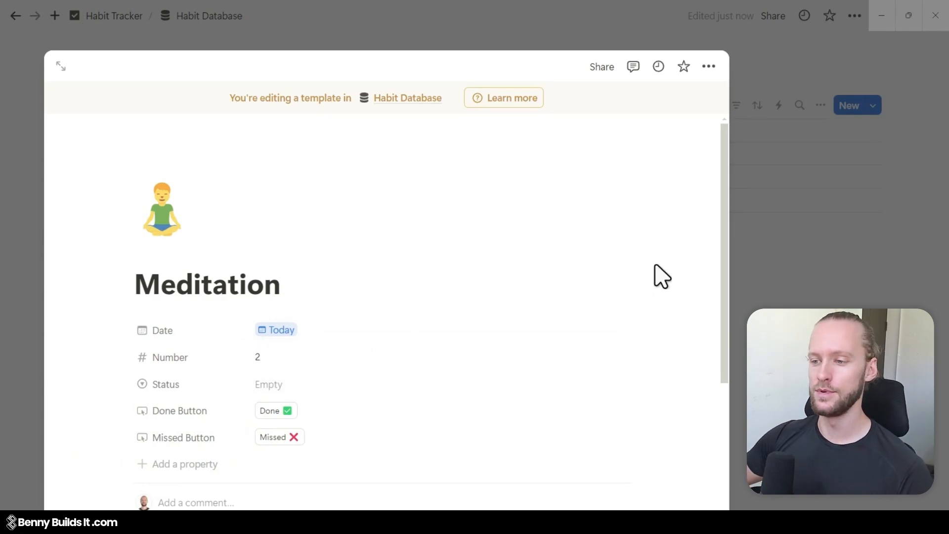
left_click(816, 299)
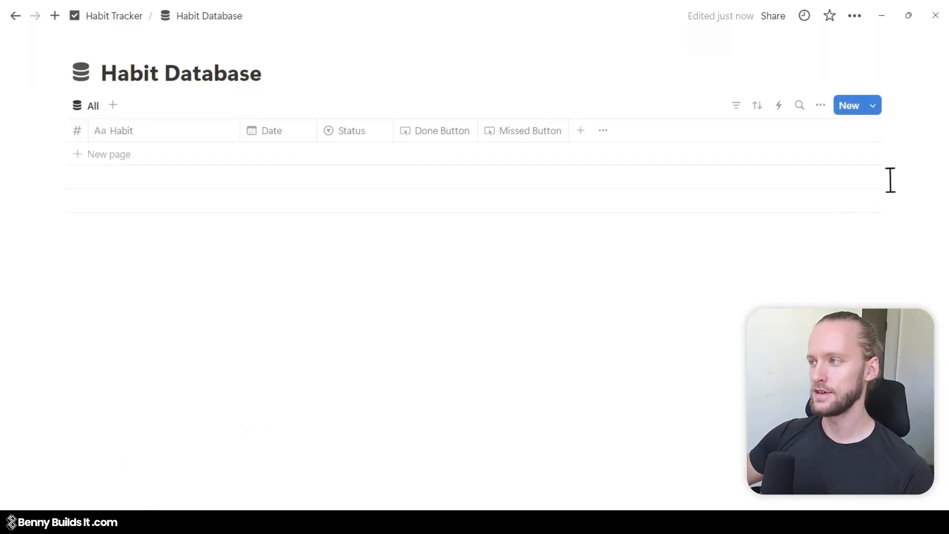
Duplicate the Meditation template in the Habit Database and rename the copy No Coffee.
left_click(879, 111)
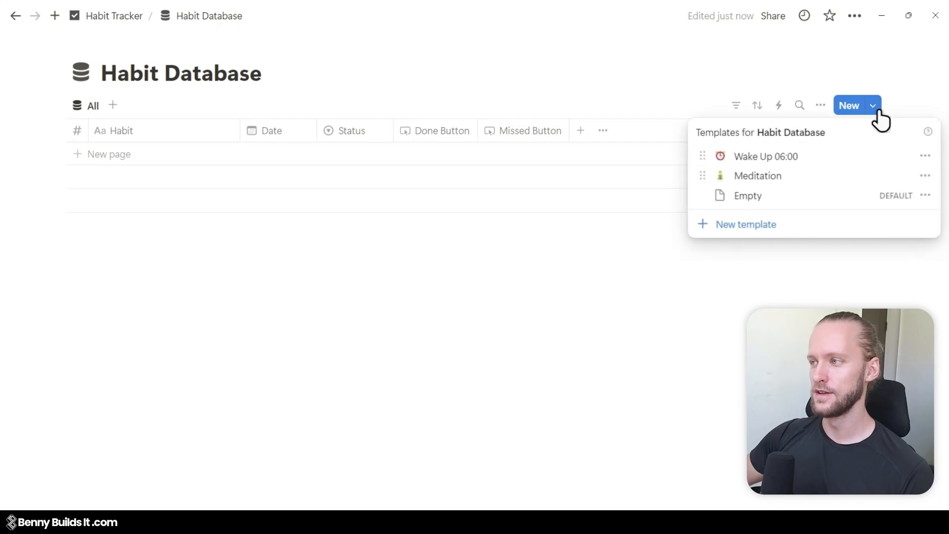
left_click(926, 177)
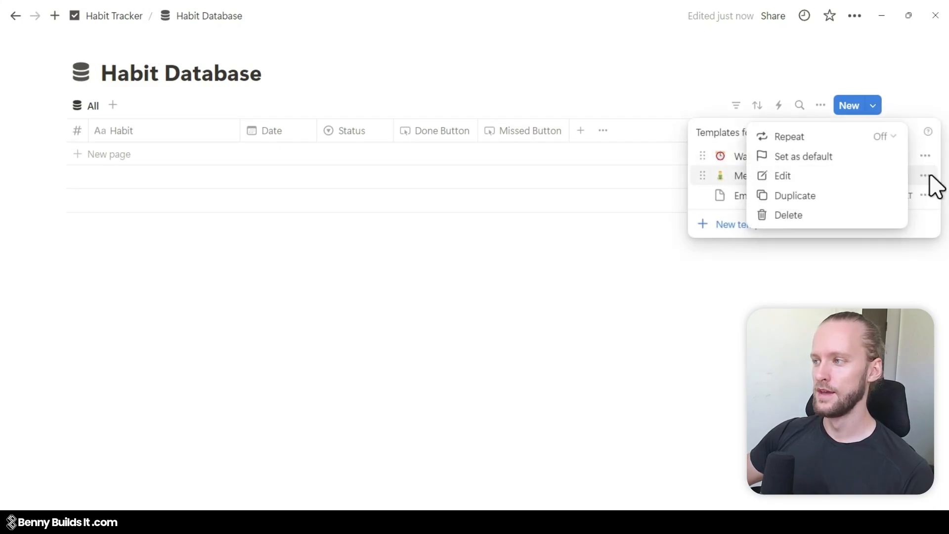
left_click(858, 197)
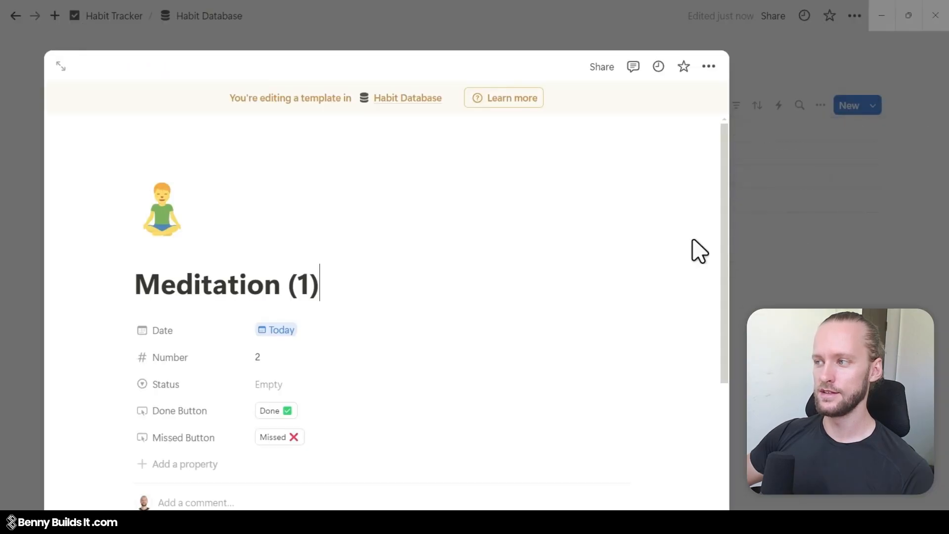
triple_click(277, 291)
key("BackSpace")
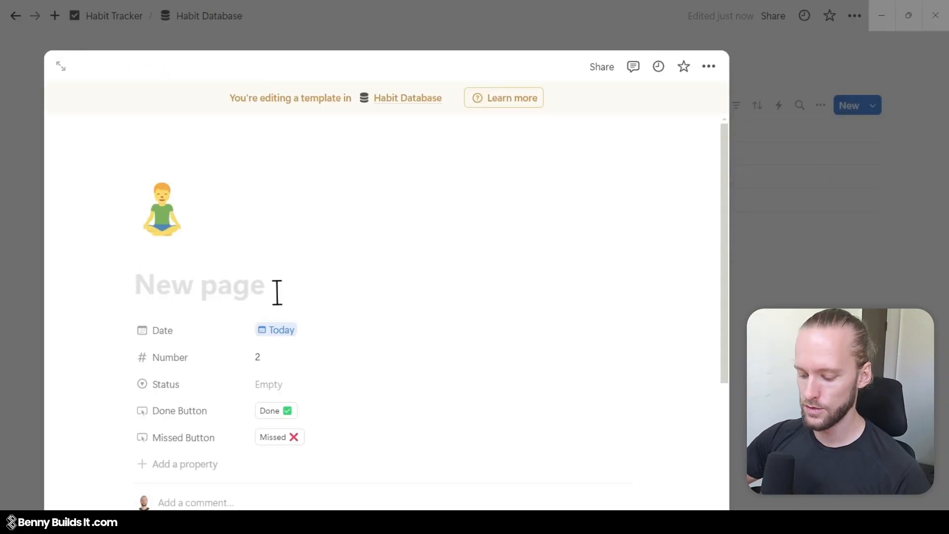
type("No Cof")
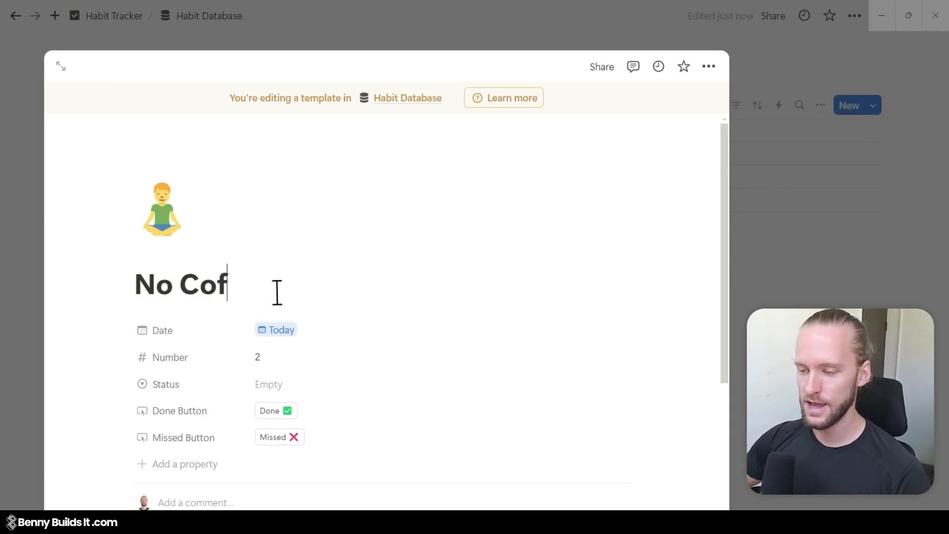
type("fee")
Give the No Coffee template the coffee cup emoji as icon, set its Number to 3, and close the template.
left_click(174, 223)
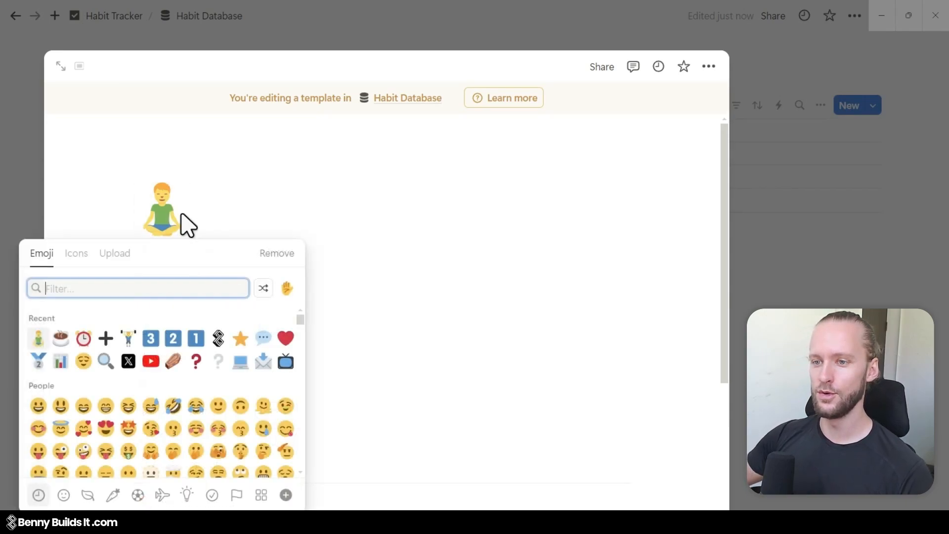
left_click(82, 337)
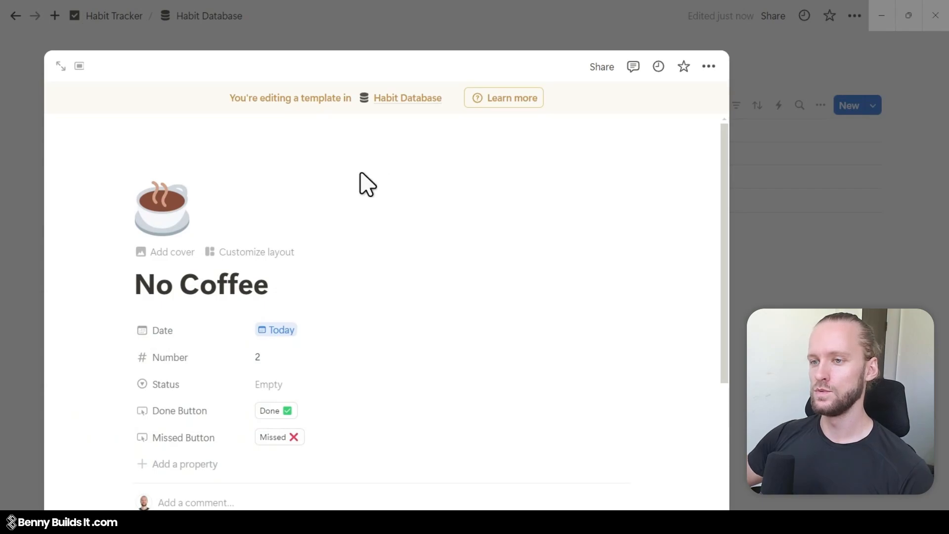
left_click(265, 357)
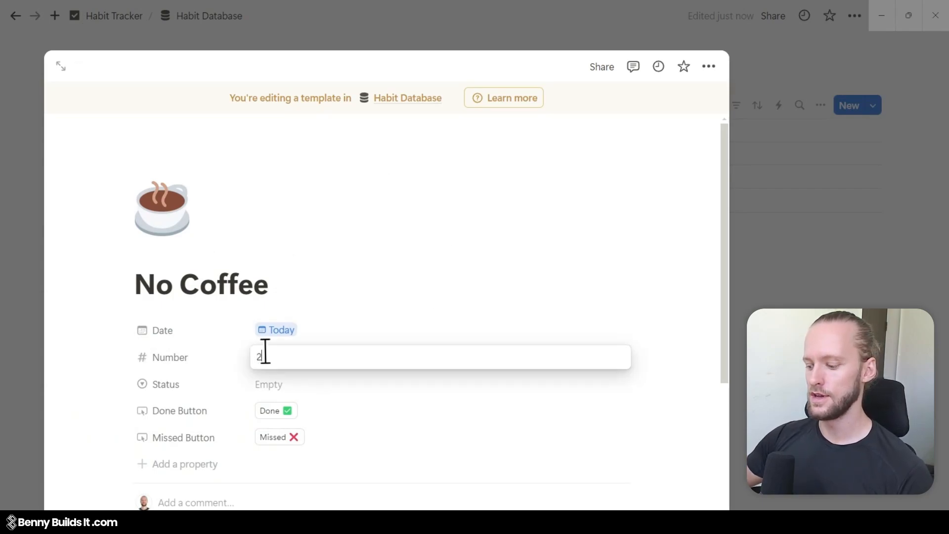
left_click(635, 306)
key("Escape")
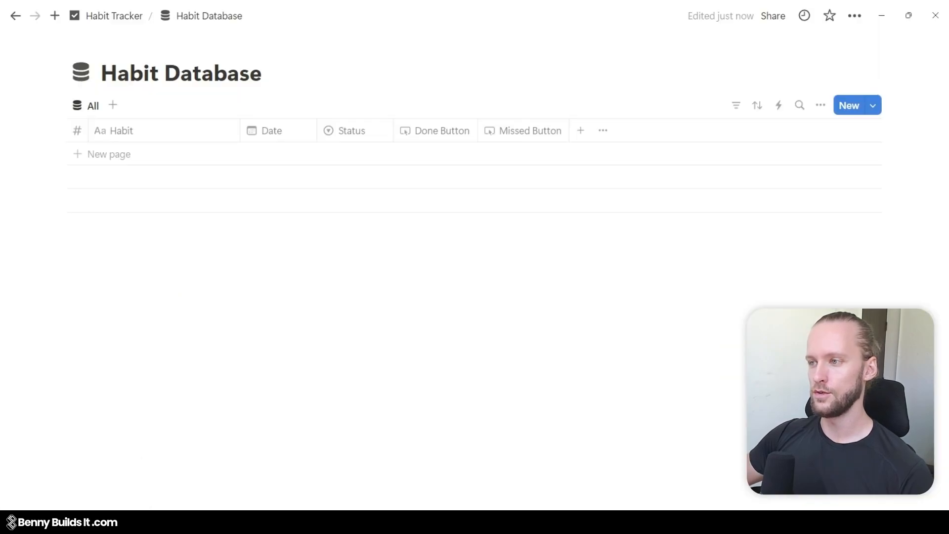
Set the Meditation template to repeat daily, every 1 day at 12:00 AM, and save the schedule.
left_click(877, 108)
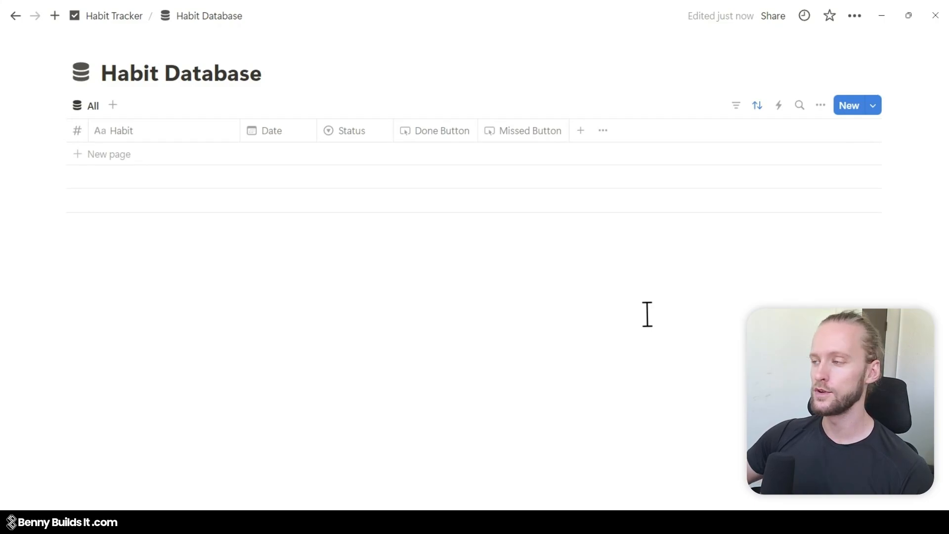
left_click(873, 106)
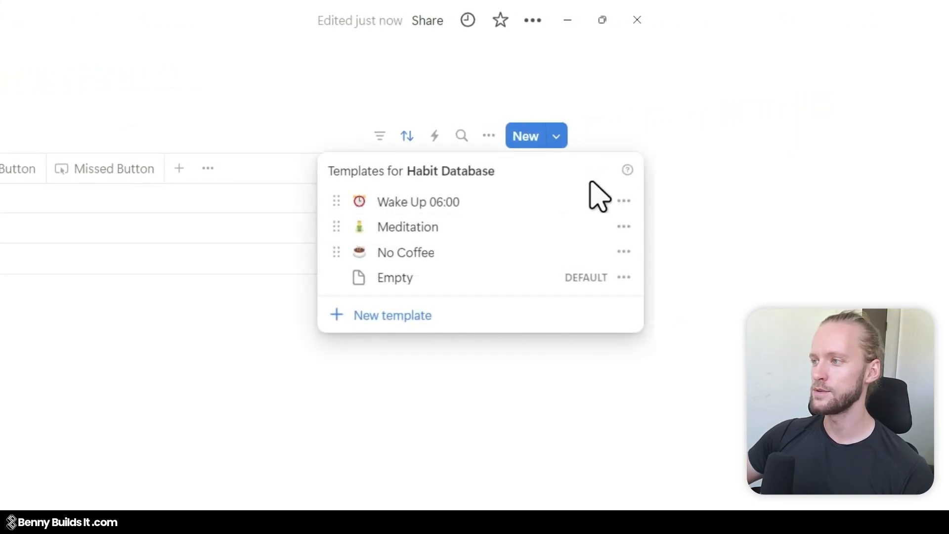
left_click(624, 228)
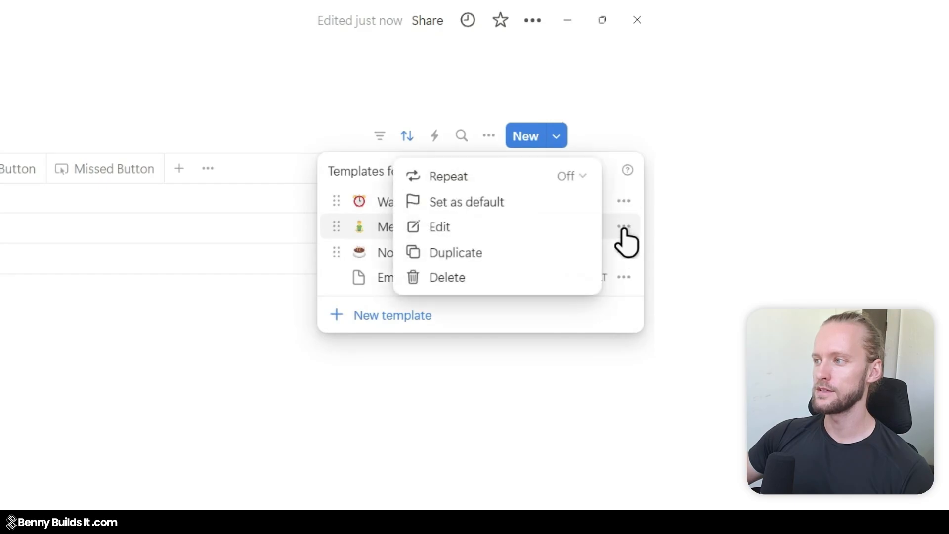
left_click(484, 179)
left_click(449, 216)
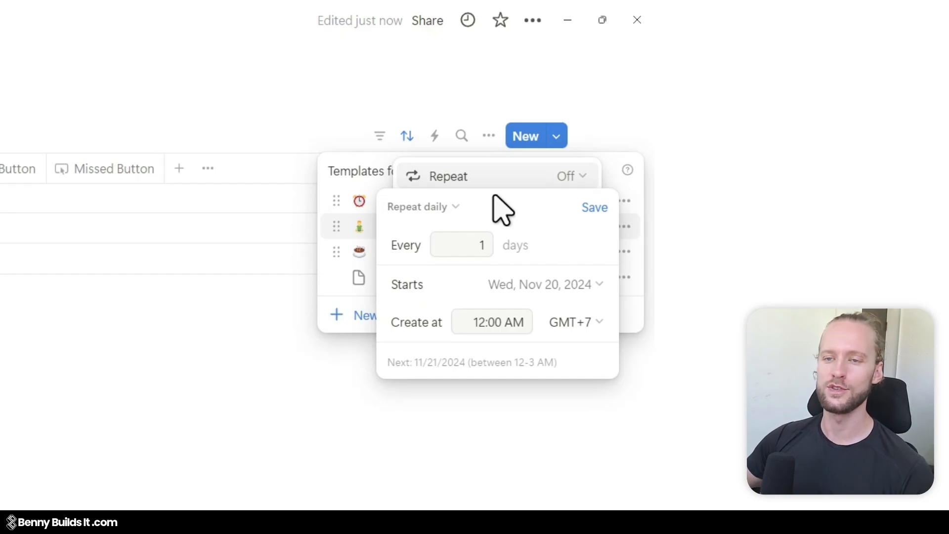
left_click(594, 209)
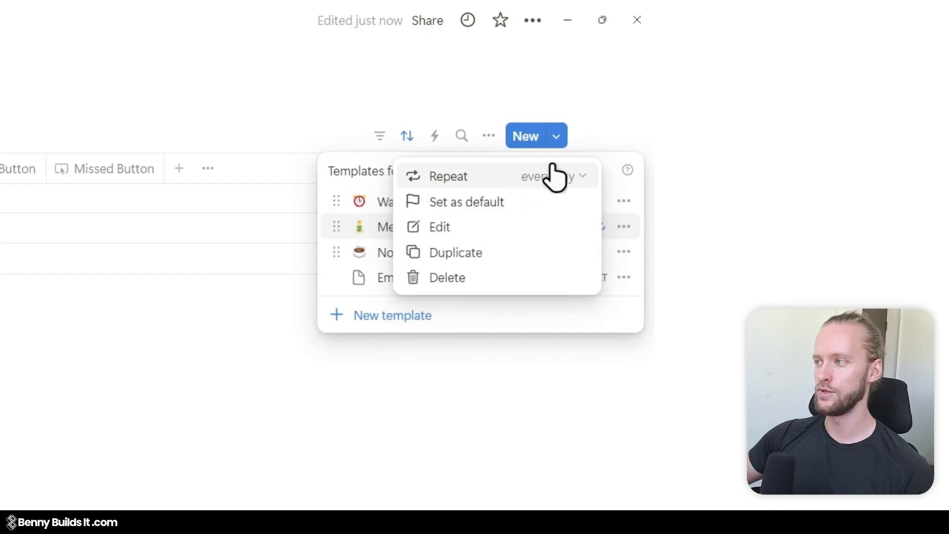
left_click(621, 194)
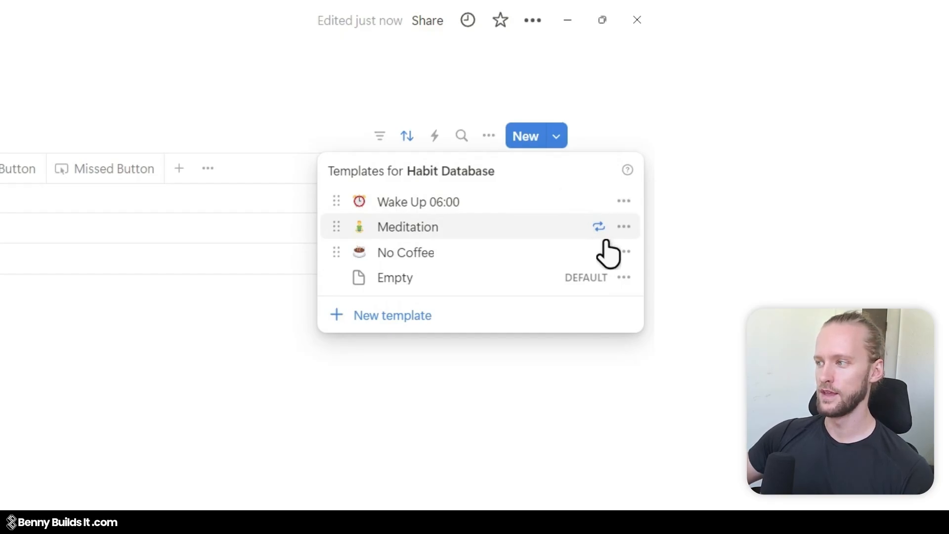
Set the No Coffee template to repeat daily and save the schedule.
left_click(623, 253)
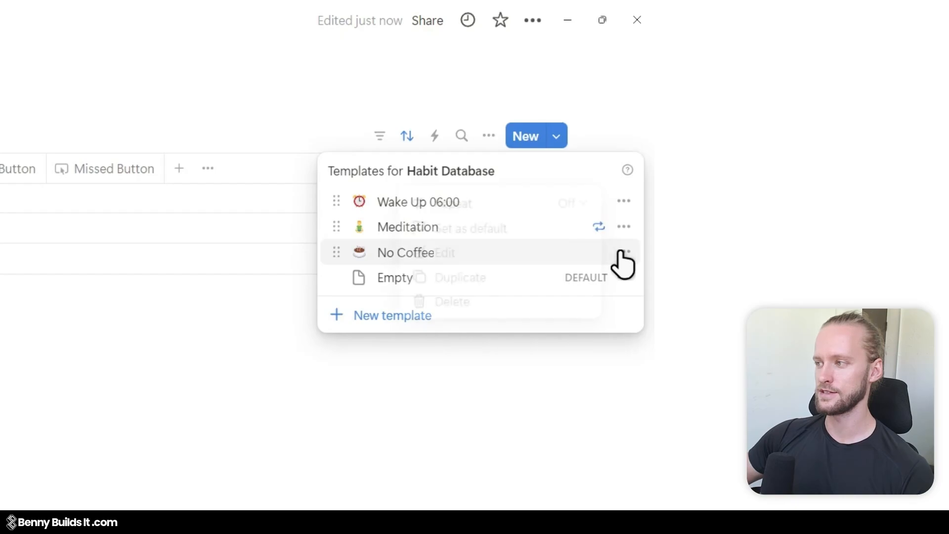
left_click(512, 202)
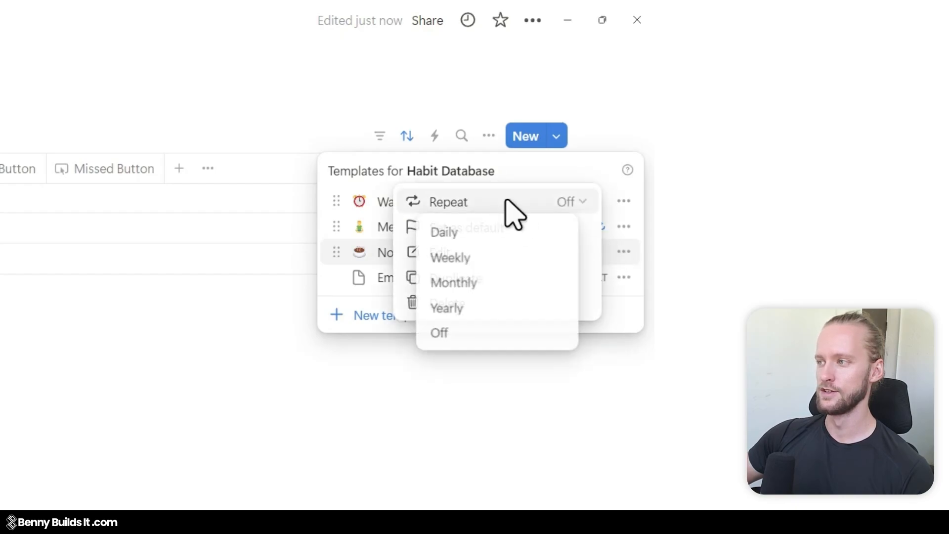
left_click(474, 232)
left_click(583, 231)
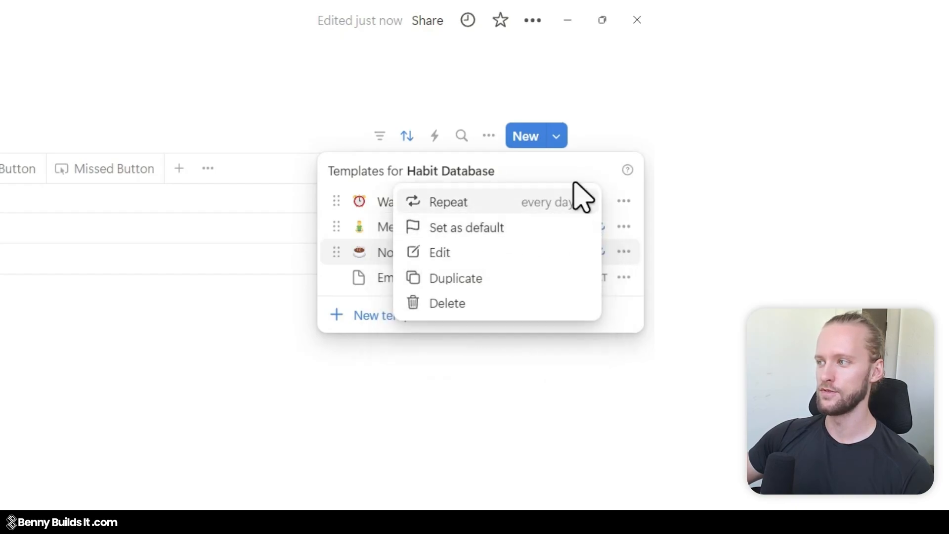
left_click(583, 170)
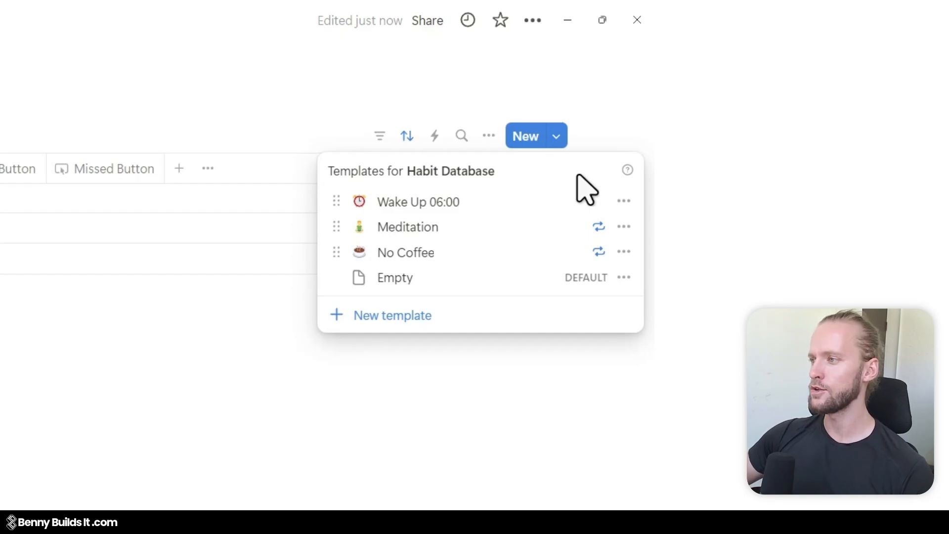
Set the Wake Up 06:00 template to repeat weekly on Monday through Friday, save the schedule, and close the template list.
left_click(625, 203)
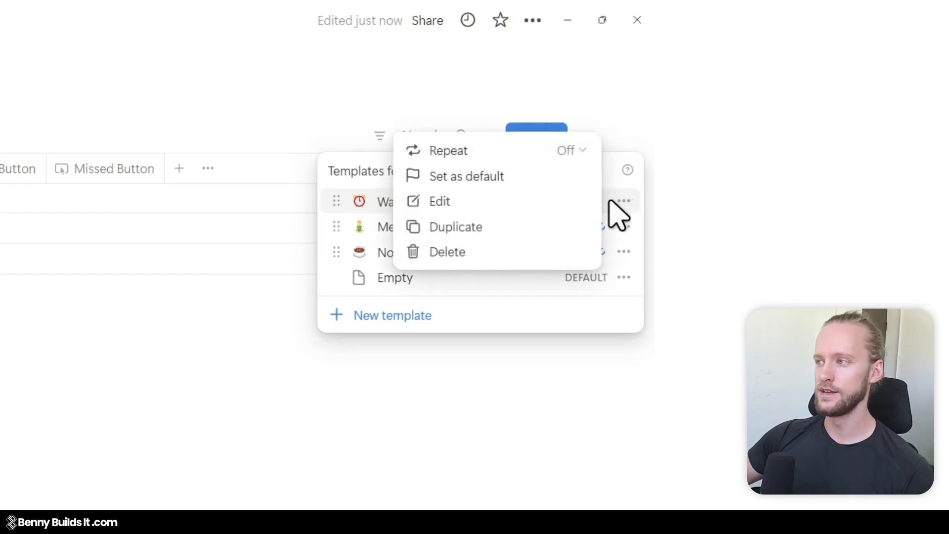
left_click(524, 156)
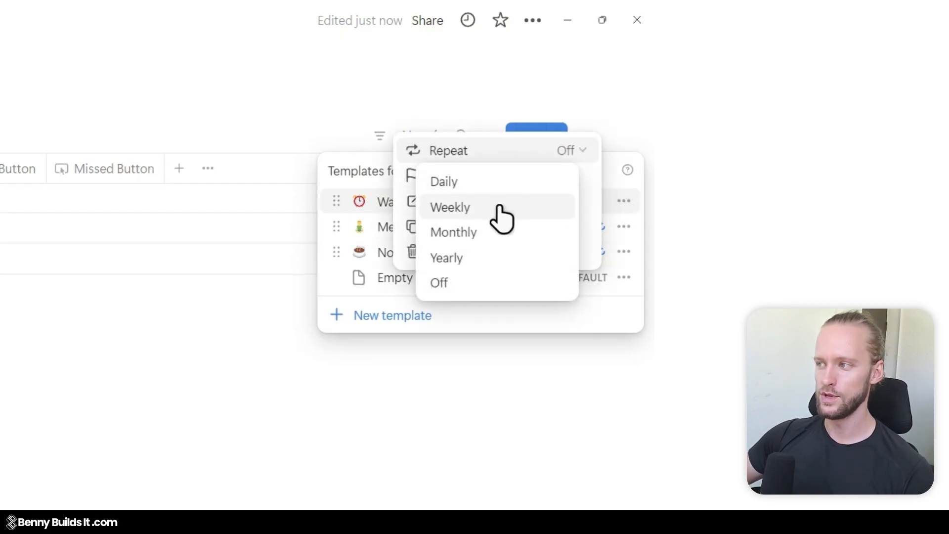
left_click(499, 205)
left_click(402, 270)
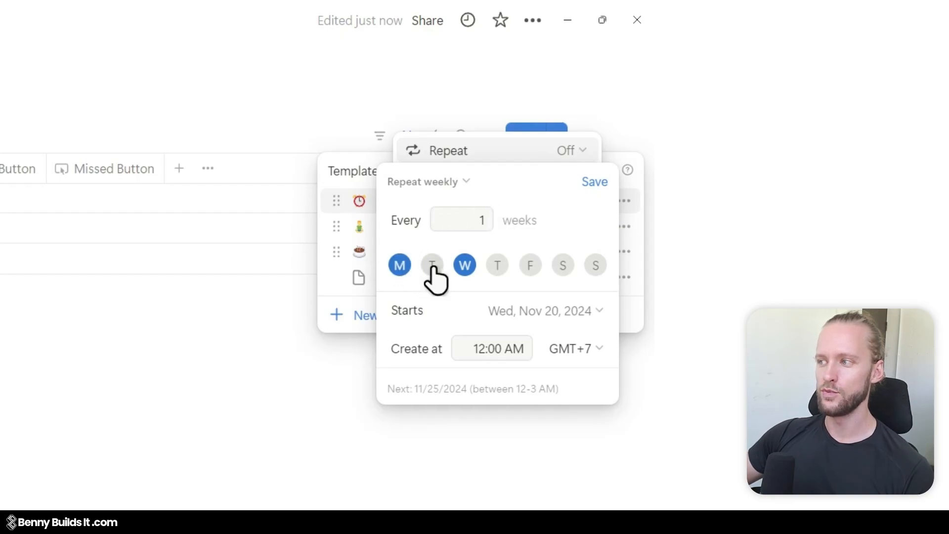
left_click(433, 271)
left_click(496, 266)
left_click(530, 266)
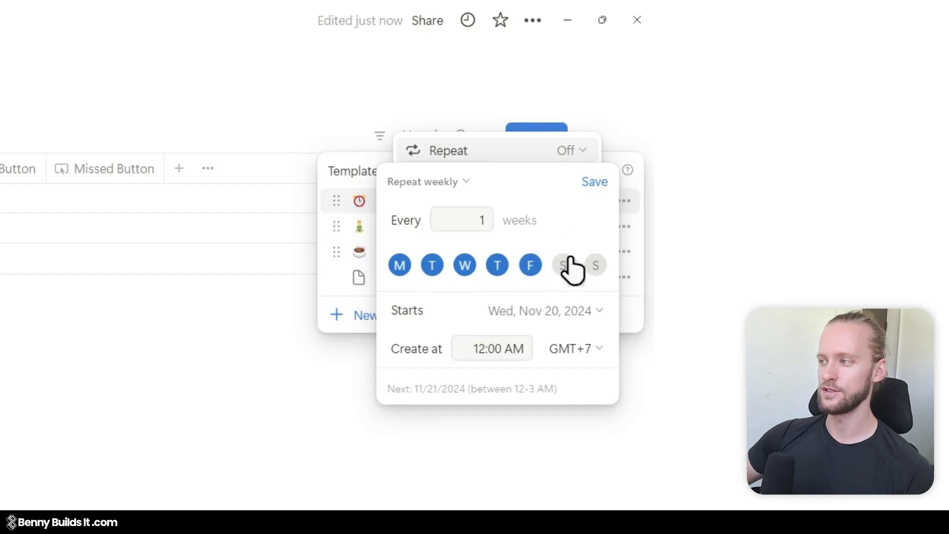
left_click(599, 181)
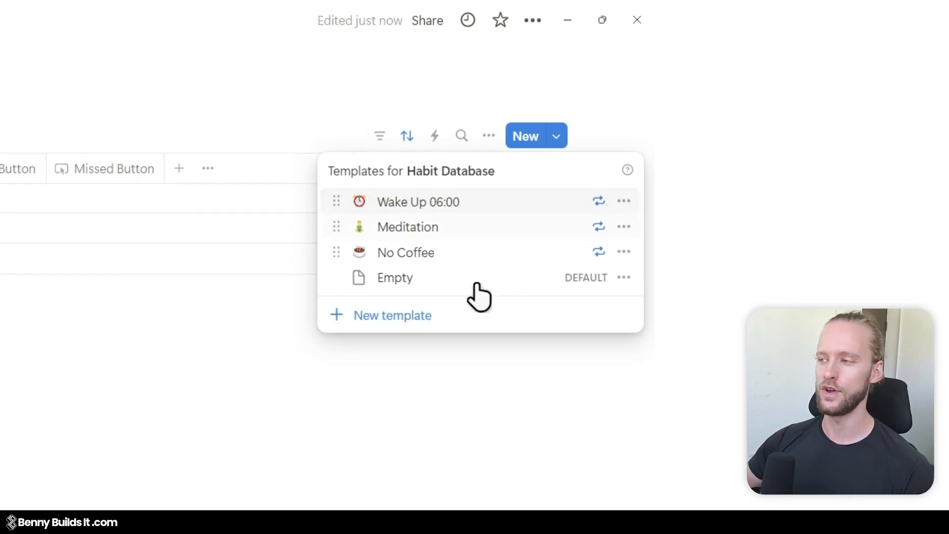
left_click(345, 385)
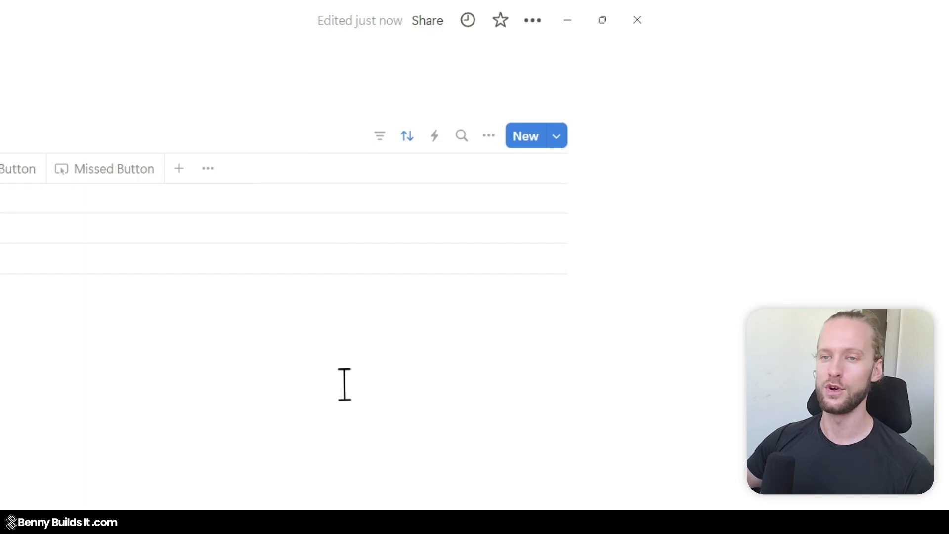
Turn off the repeat schedule of the No Coffee template and close the template list.
left_click(557, 138)
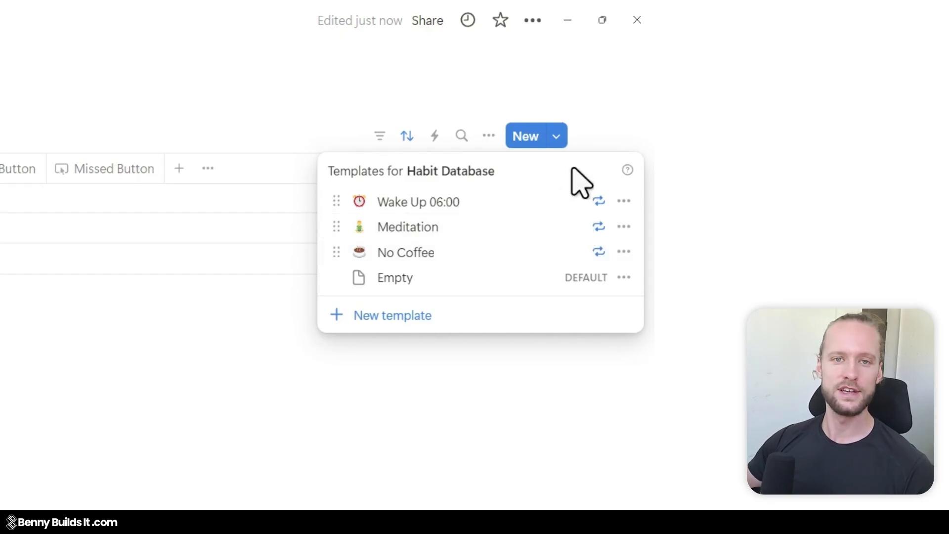
left_click(623, 253)
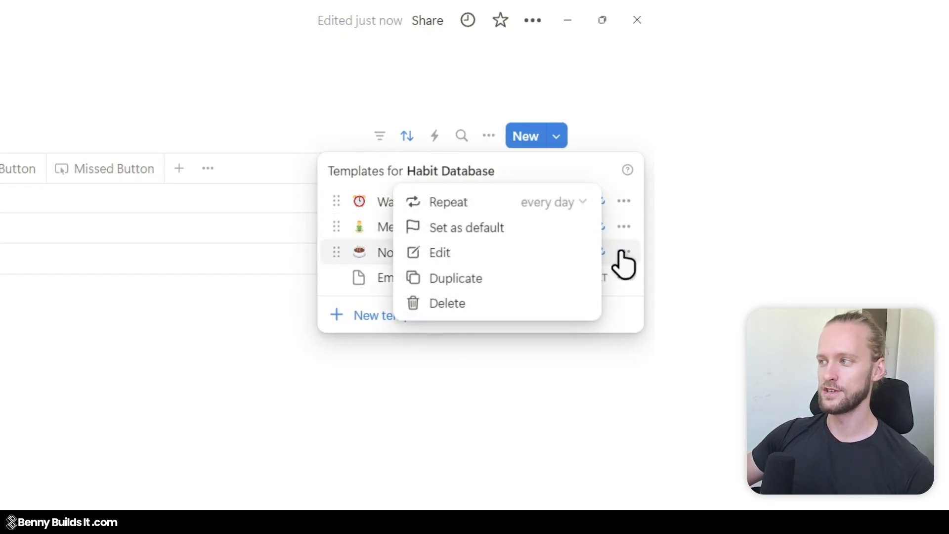
left_click(539, 203)
left_click(454, 233)
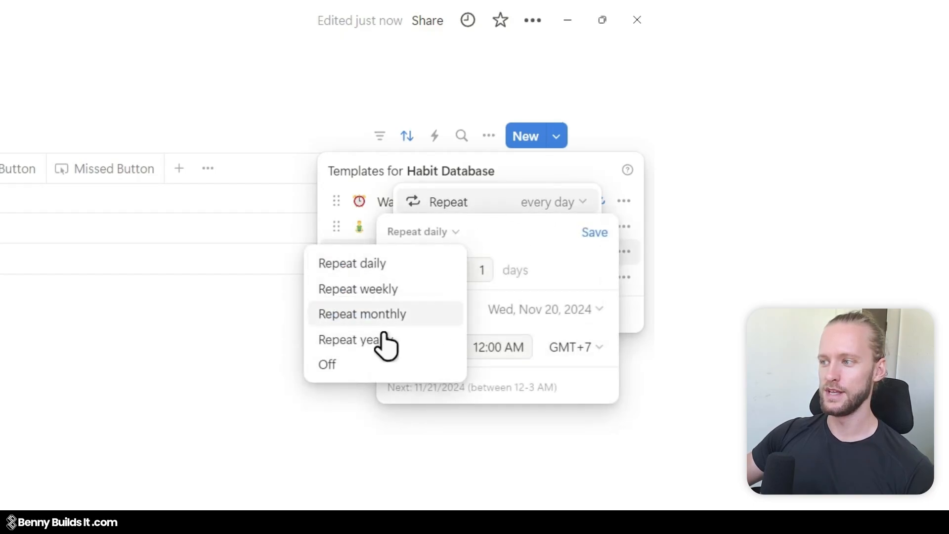
left_click(362, 364)
left_click(568, 178)
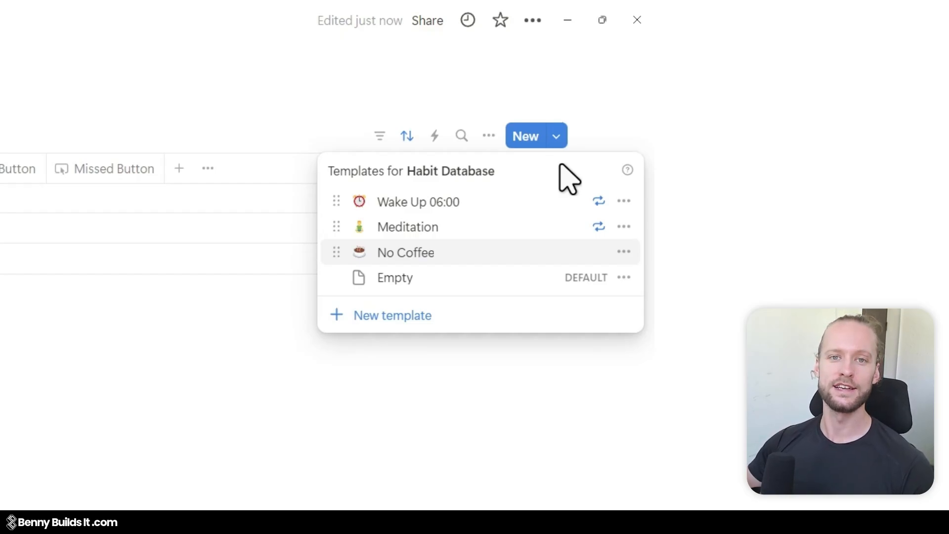
left_click(18, 363)
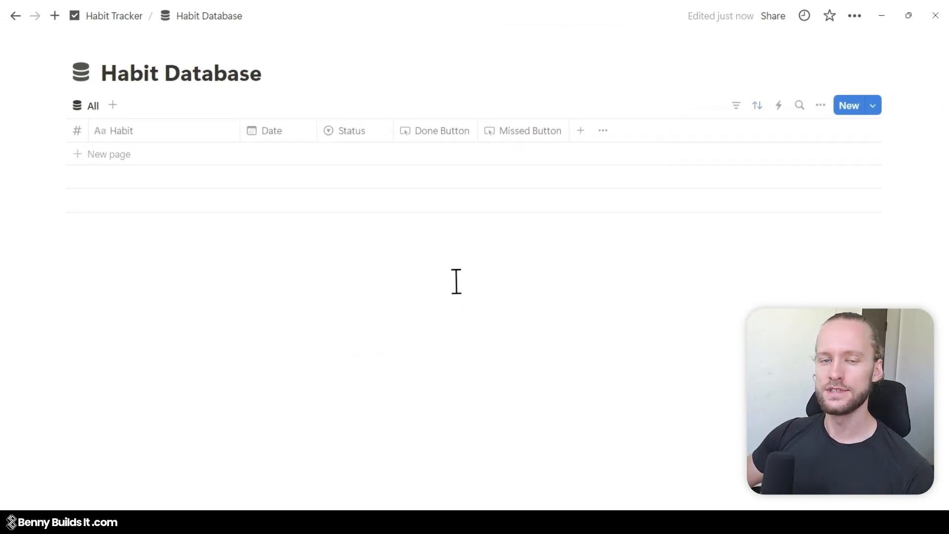
Create Habit Database entries from the No Coffee, Meditation and Wake Up 06:00 templates and close the opened page.
left_click(873, 107)
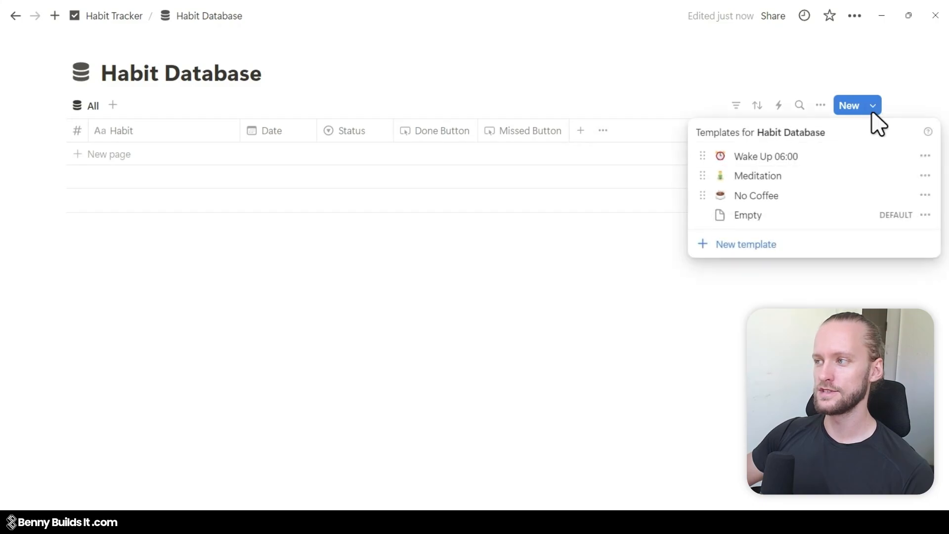
left_click(840, 169)
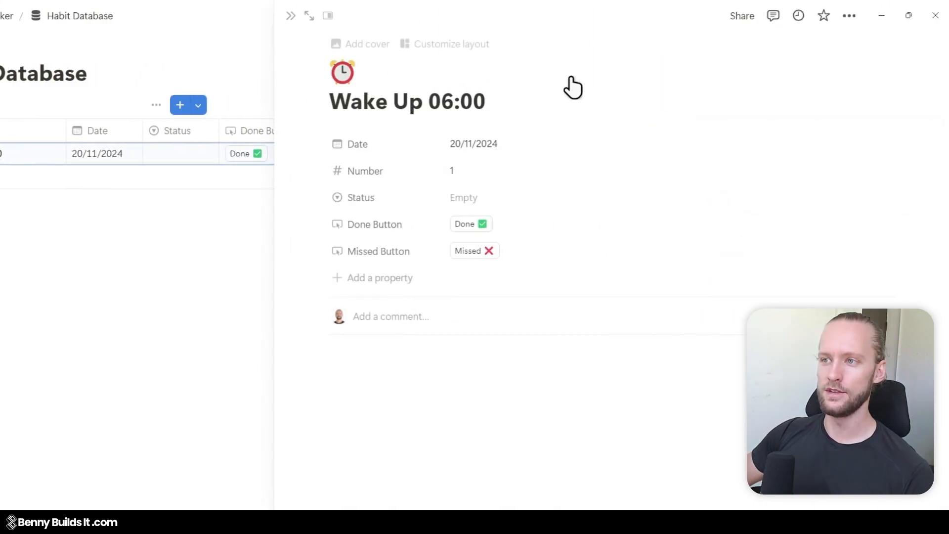
key("Escape")
Sort the All view of the Habit Database by Date in descending order.
left_click(758, 106)
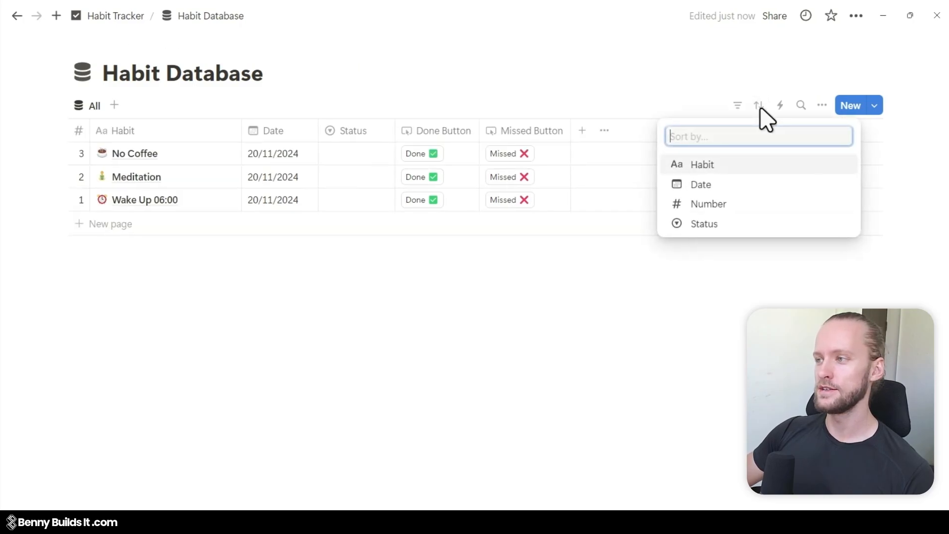
left_click(737, 187)
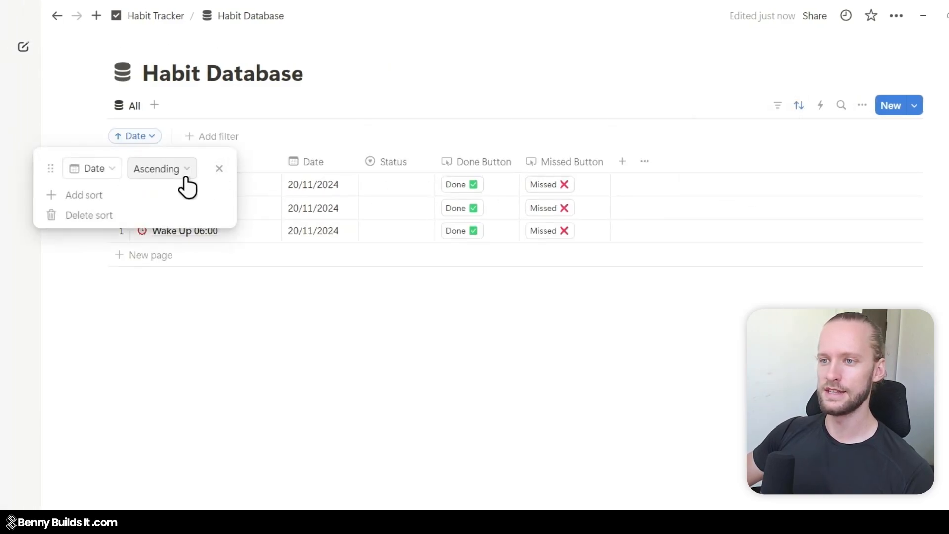
left_click(168, 172)
left_click(169, 214)
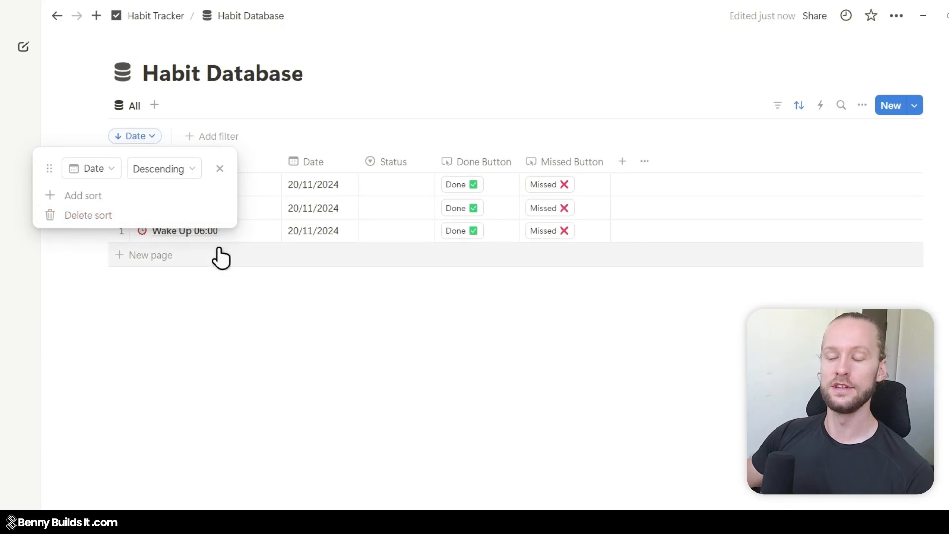
Add a second sort by Number in descending order to the All view and close the sort settings.
left_click(93, 197)
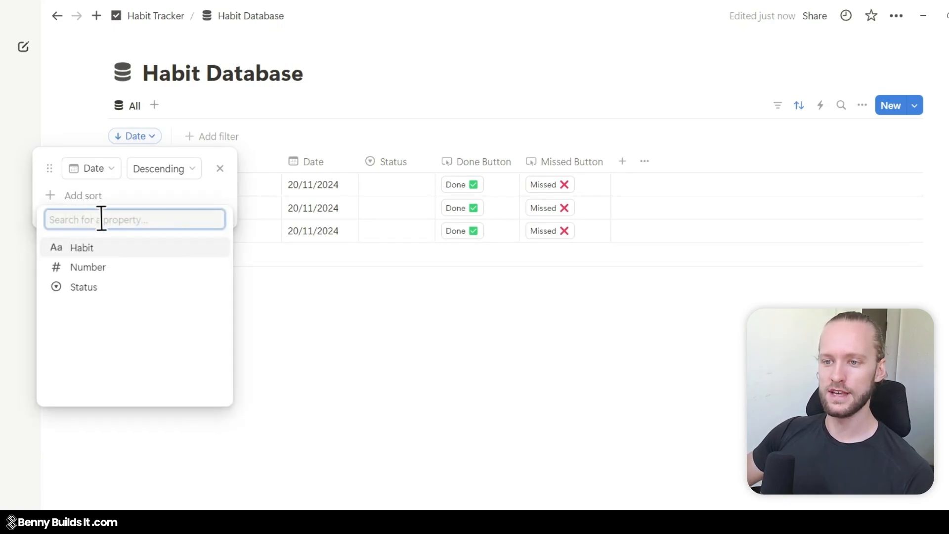
left_click(98, 268)
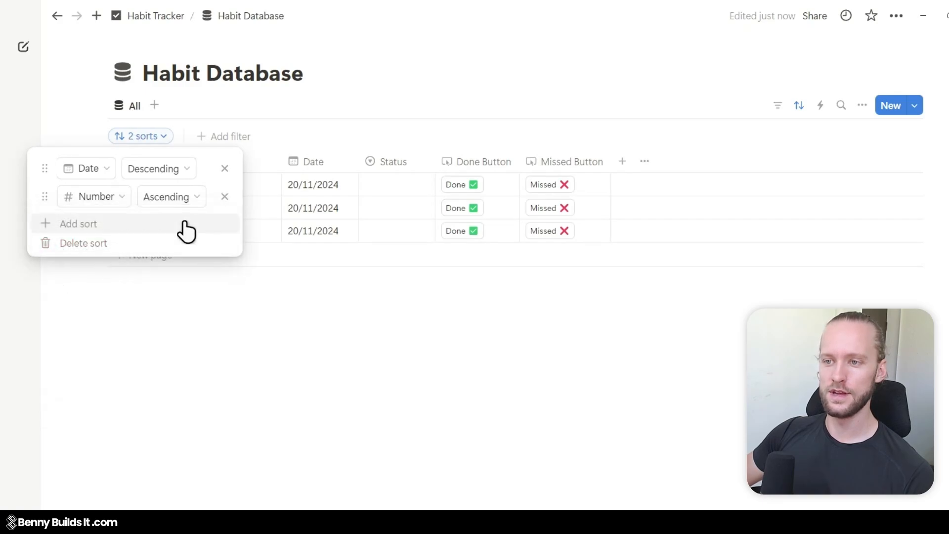
left_click(196, 210)
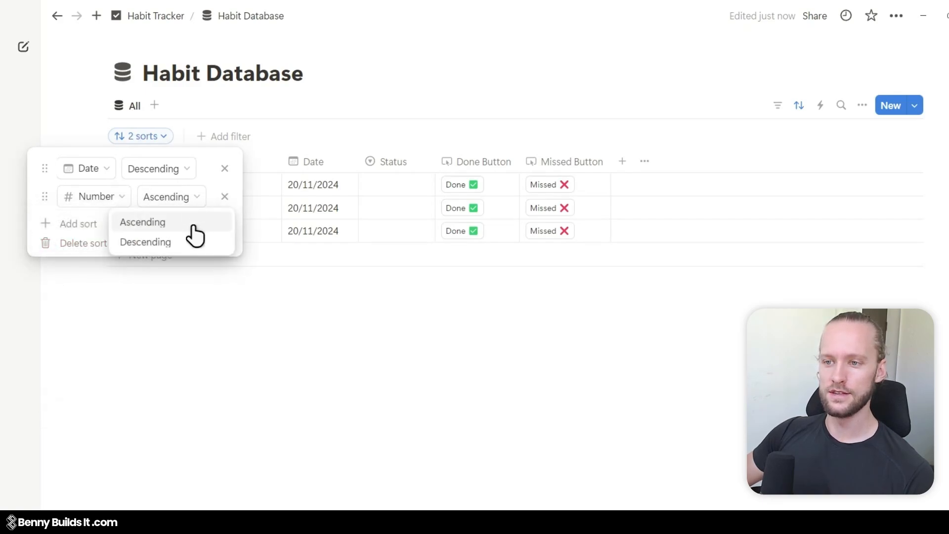
left_click(185, 250)
left_click(451, 303)
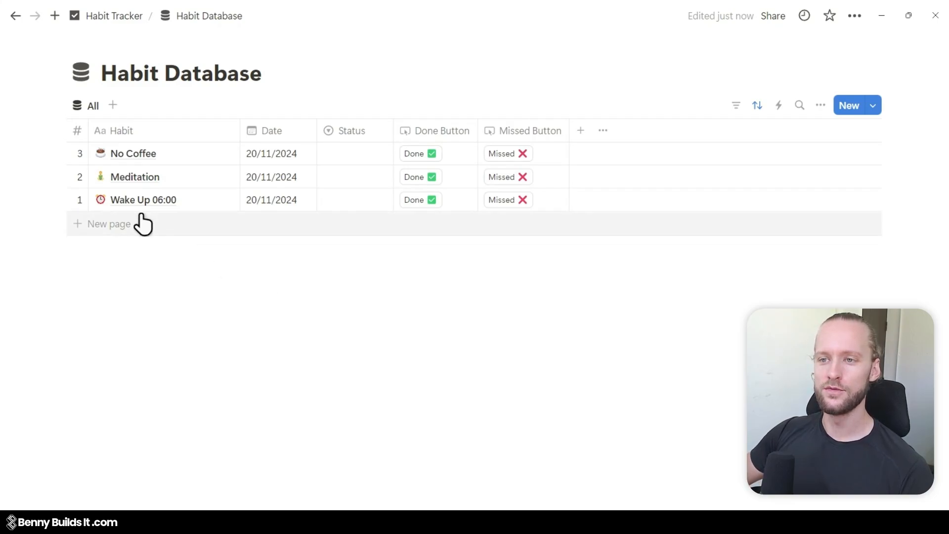
Duplicate the No Coffee, Meditation and Wake Up 06:00 entries repeatedly to fill the Habit Database, and review the resulting list.
left_click(53, 130)
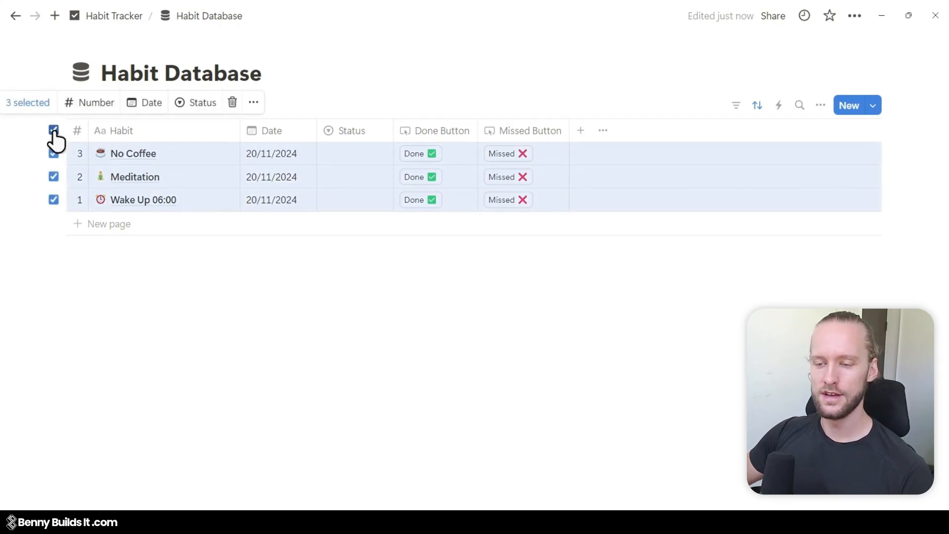
key("ctrl+d")
left_click(53, 130)
key("ctrl+d")
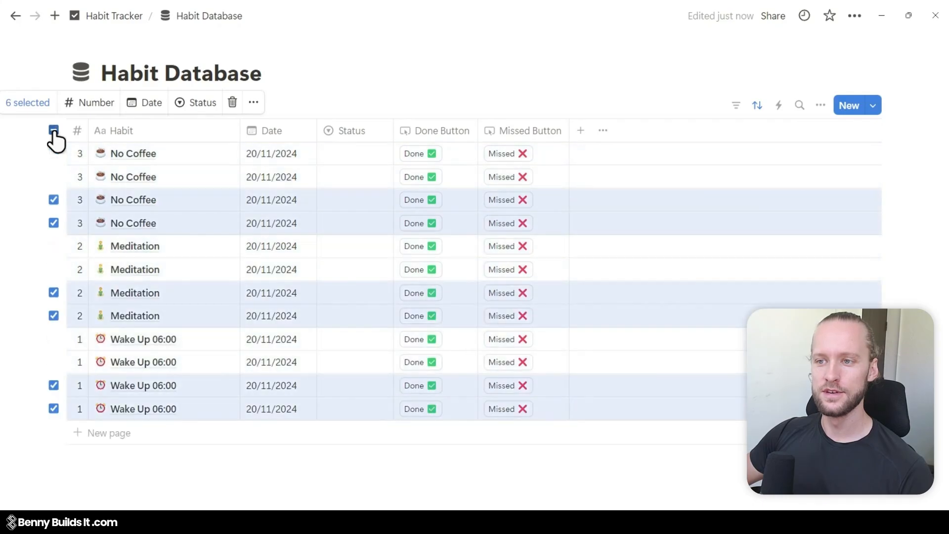
left_click(53, 130)
key("ctrl+d")
key("Escape")
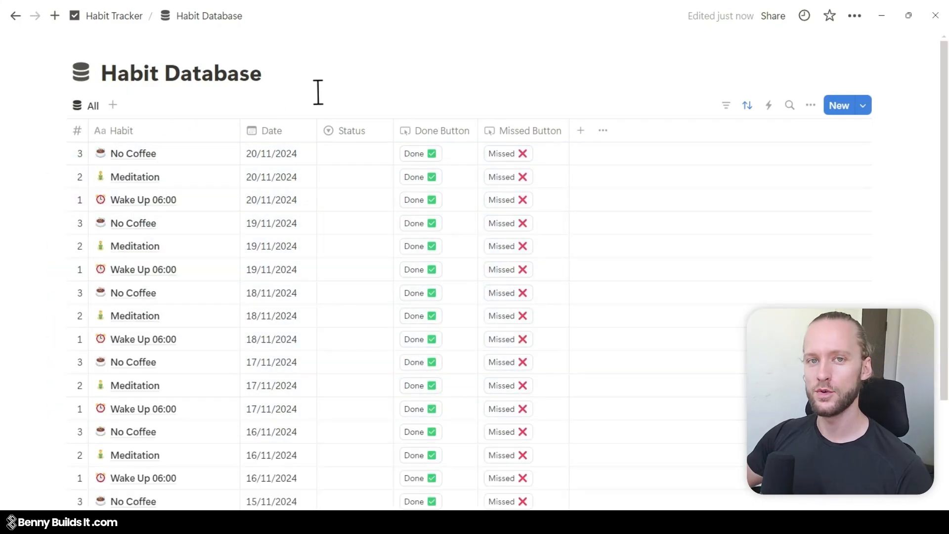
scroll(319, 96, "down", 5)
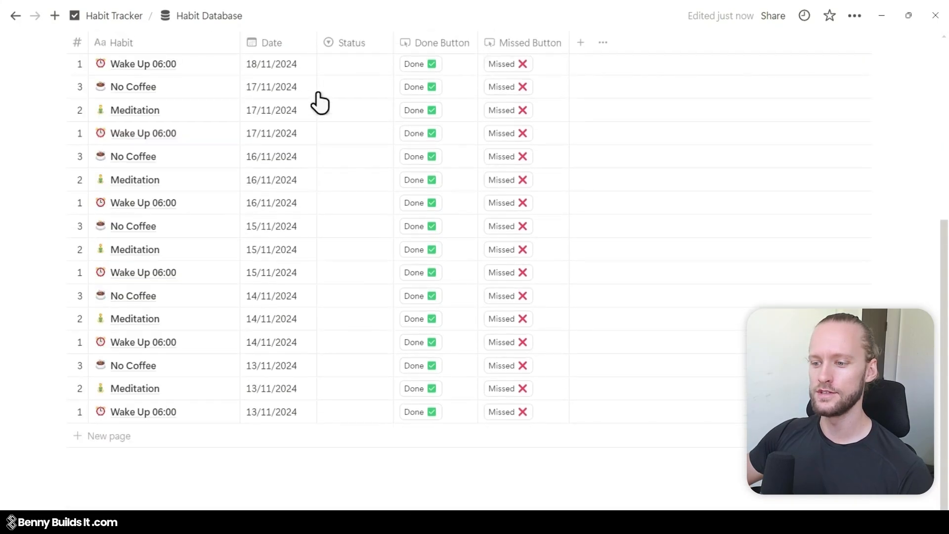
scroll(257, 419, "up", 5)
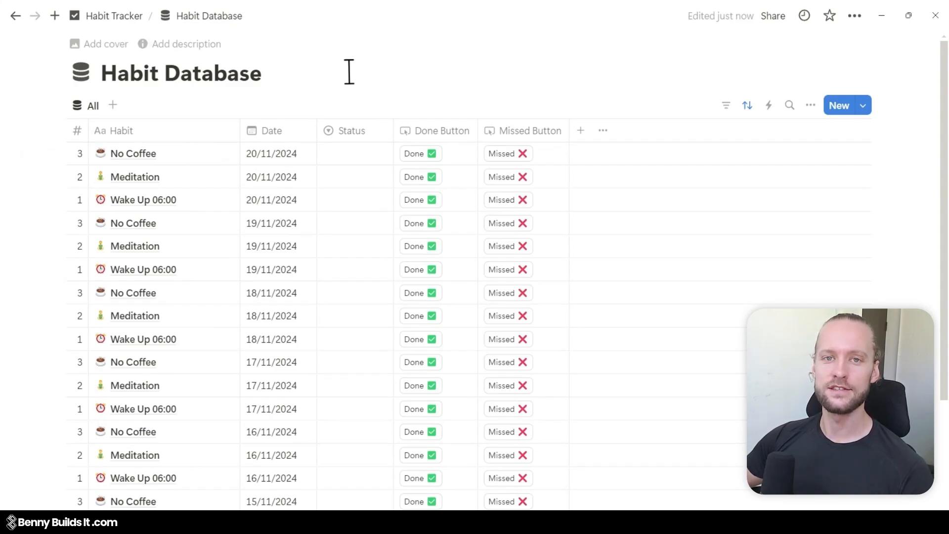
Mark the 20/11 No Coffee and Wake Up 06:00 and all 19/11 habits Done; mark the 20/11 Meditation and 18/11 No Coffee and Meditation Missed.
left_click(421, 154)
left_click(508, 177)
left_click(421, 200)
left_click(421, 223)
left_click(421, 246)
left_click(421, 269)
left_click(508, 293)
left_click(508, 316)
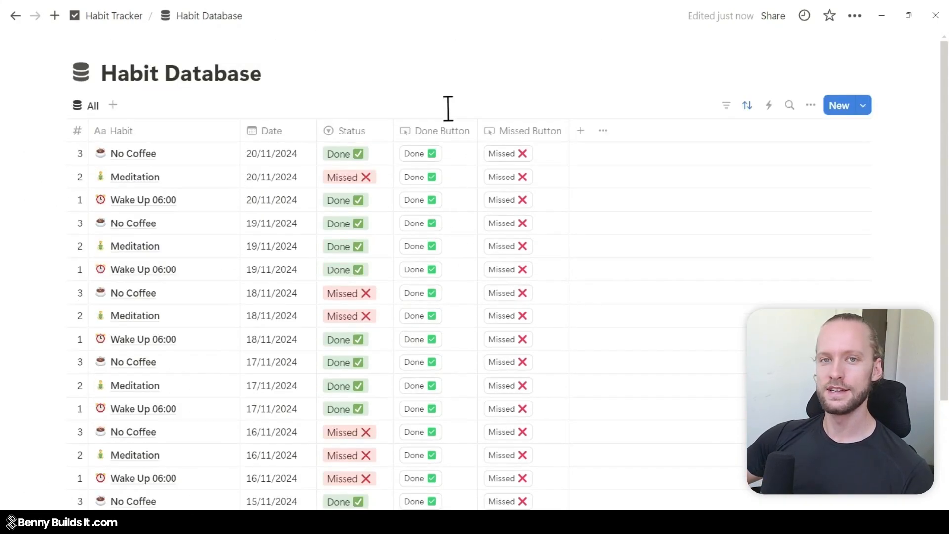
Move the Pending option of the Status property above Done and Missed, and close the property settings.
left_click(373, 132)
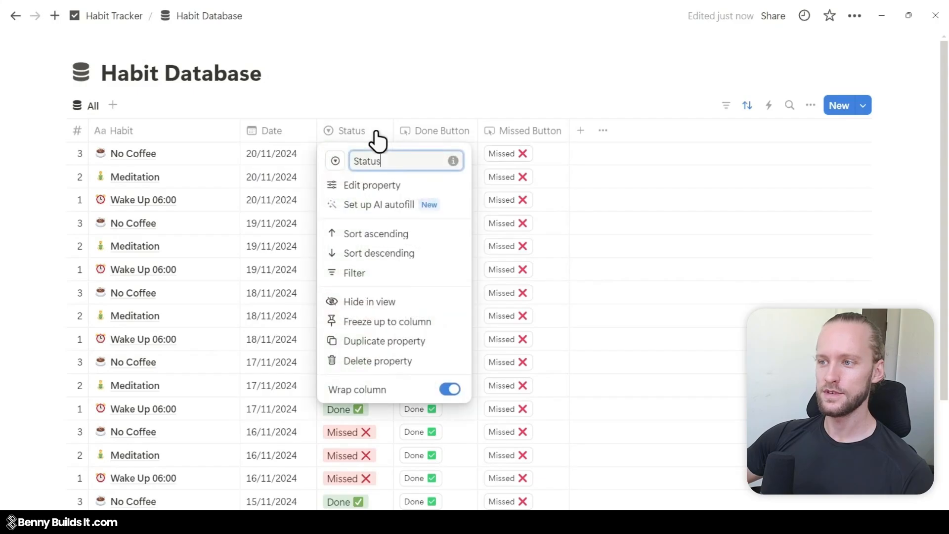
left_click(403, 187)
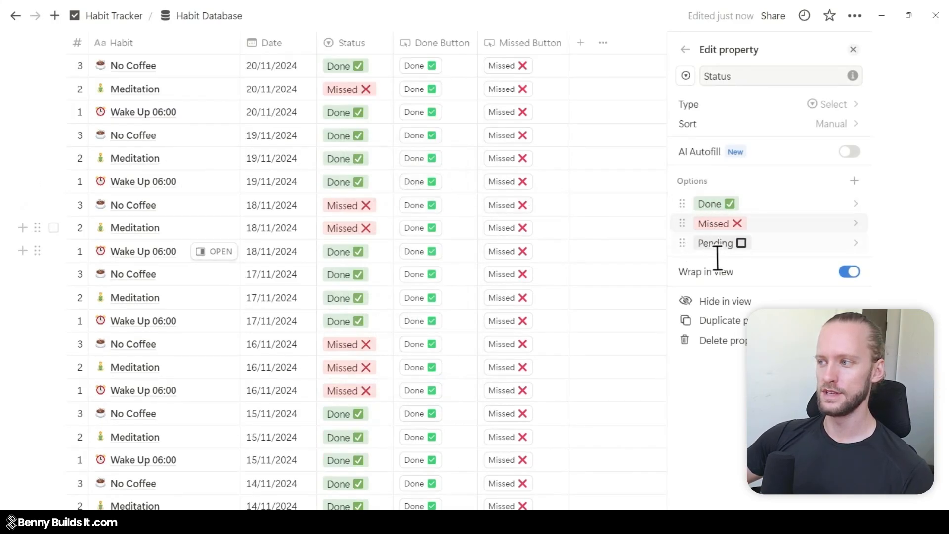
left_click_drag(690, 253, 704, 214)
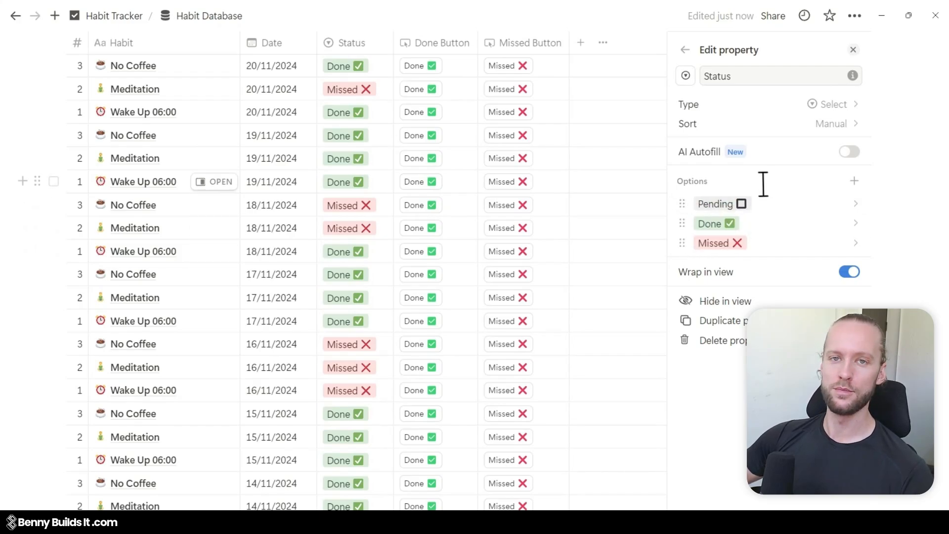
left_click(11, 87)
scroll(84, 142, "up", 3)
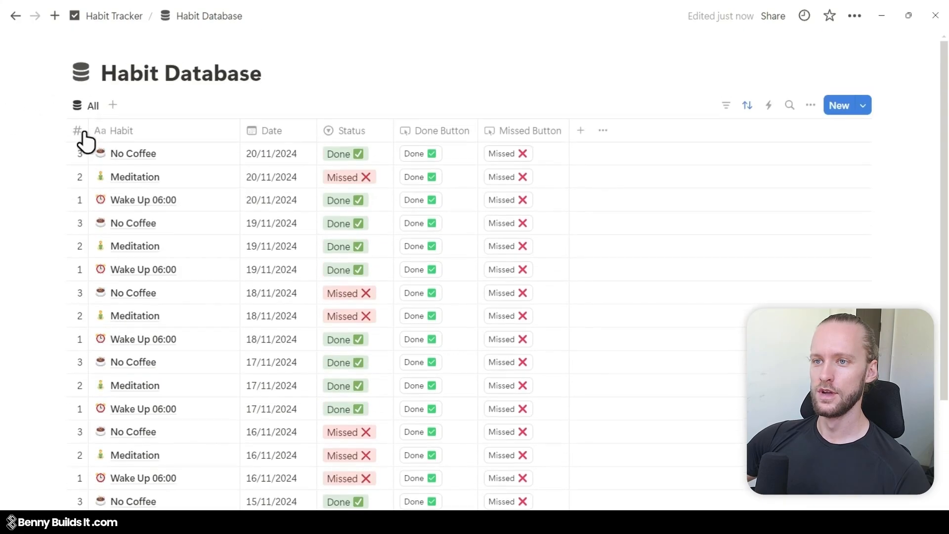
Add a Gallery view to the Habit Database and name it Today.
left_click(113, 106)
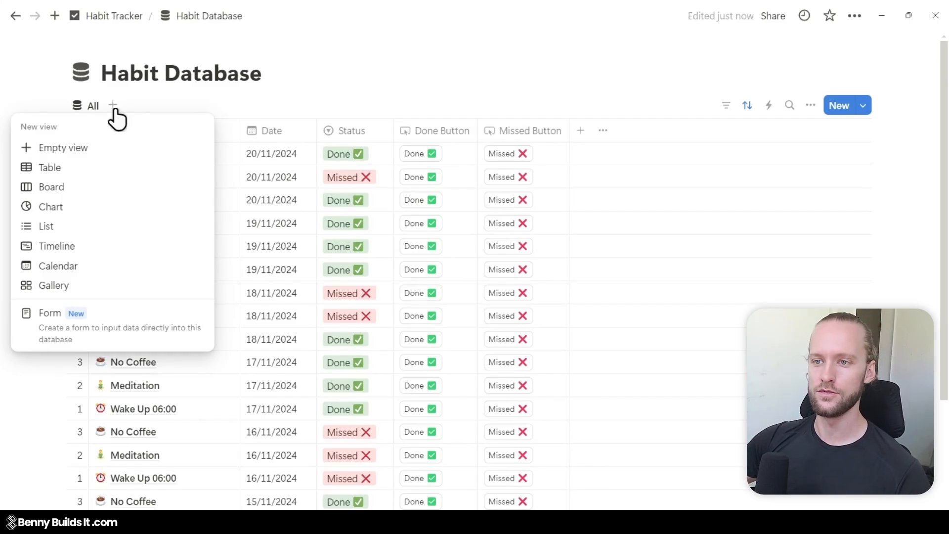
left_click(158, 294)
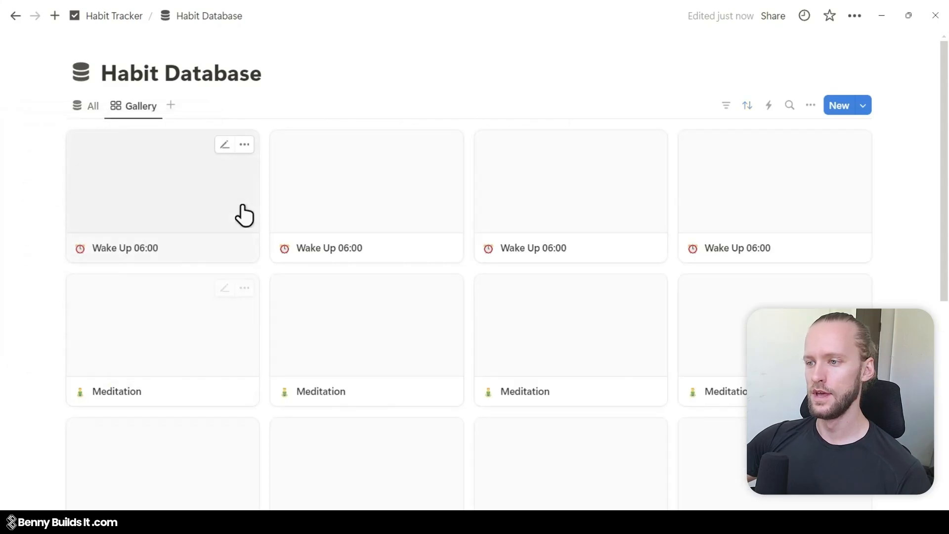
left_click(146, 110)
left_click(155, 134)
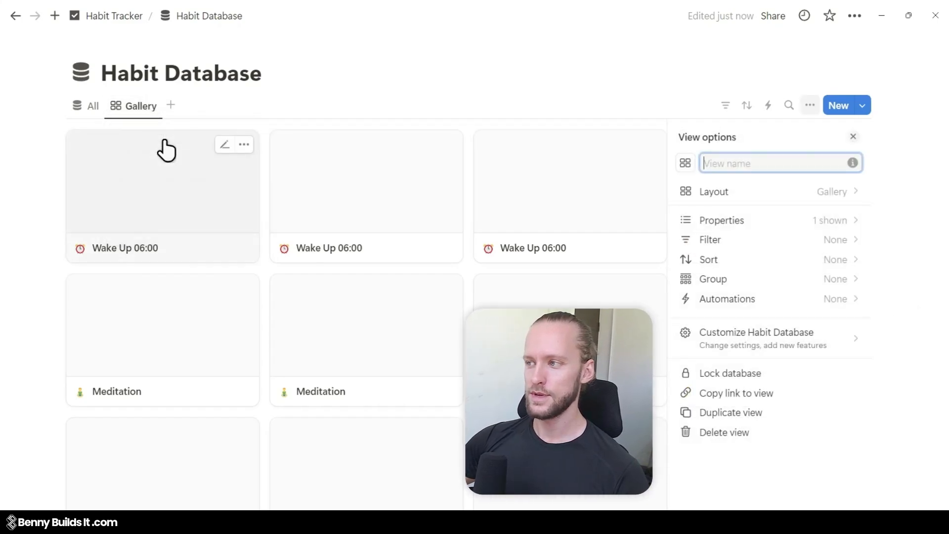
type("Today")
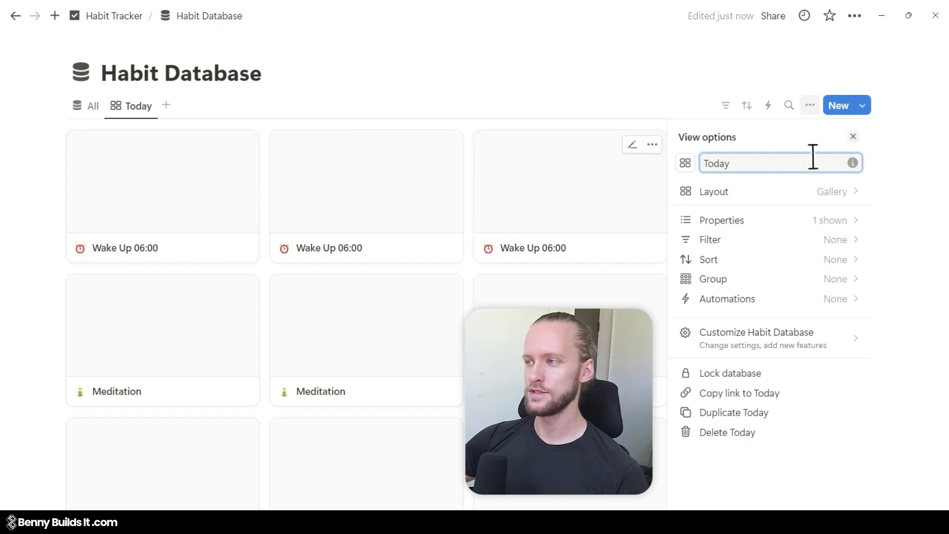
Set the Today gallery's card preview to None and its card size to Small.
left_click(768, 194)
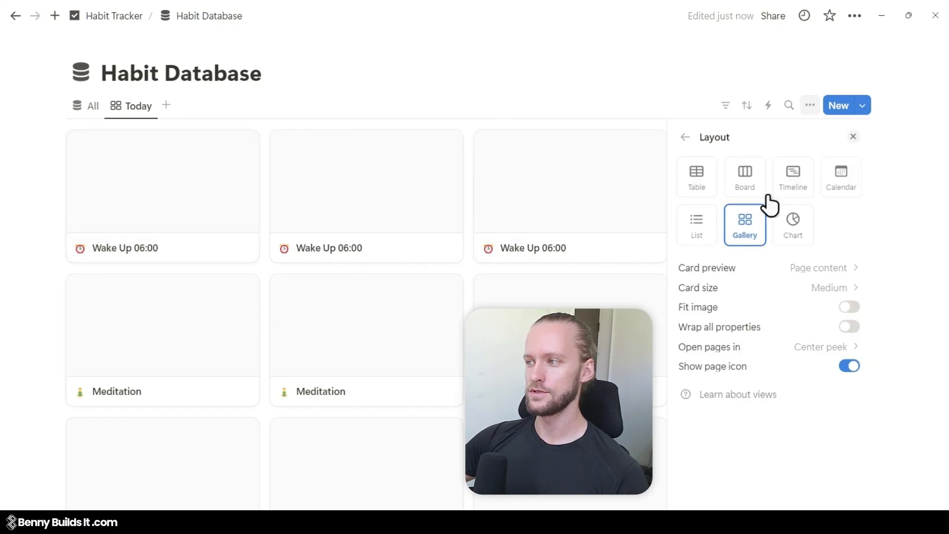
left_click(819, 276)
left_click(758, 295)
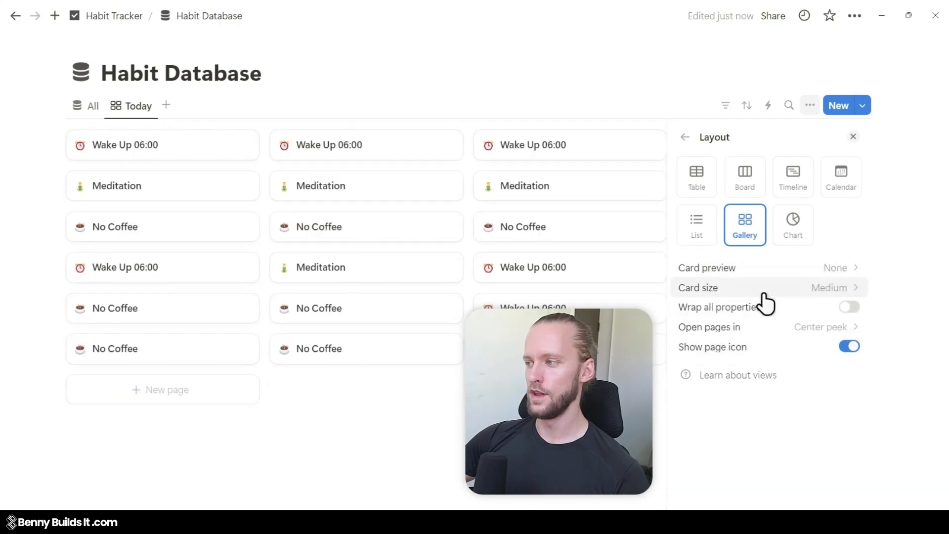
left_click(801, 290)
left_click(788, 313)
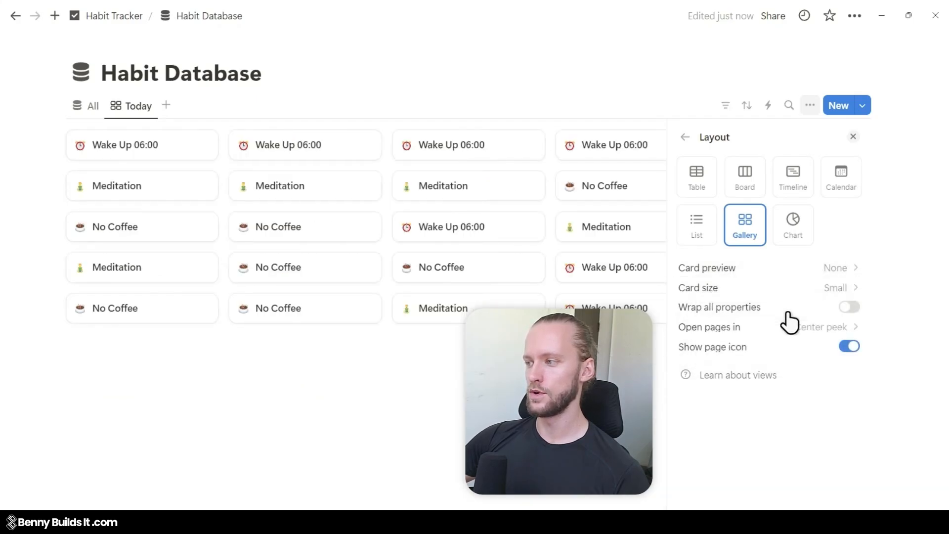
left_click(684, 139)
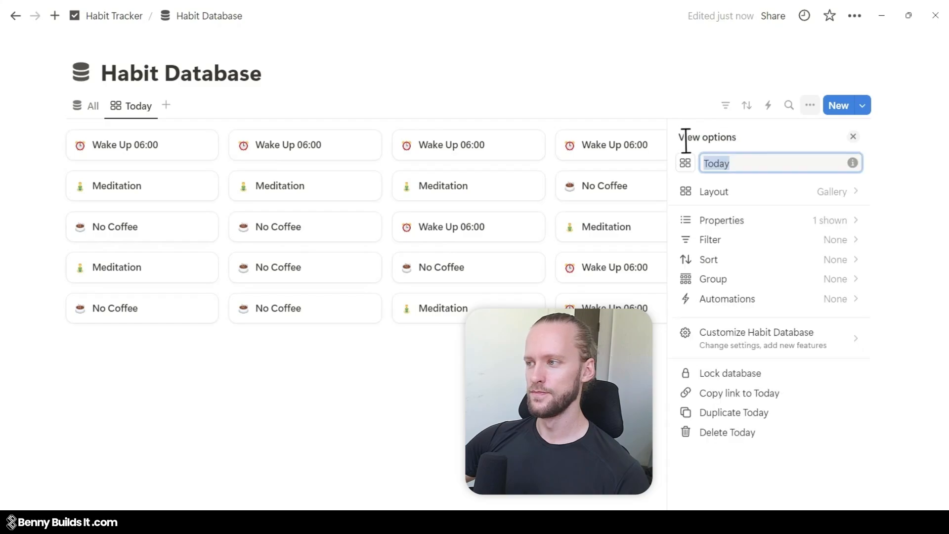
Show the Status, Done Button and Missed Button properties in that order on the Today cards and close the view options.
left_click(767, 234)
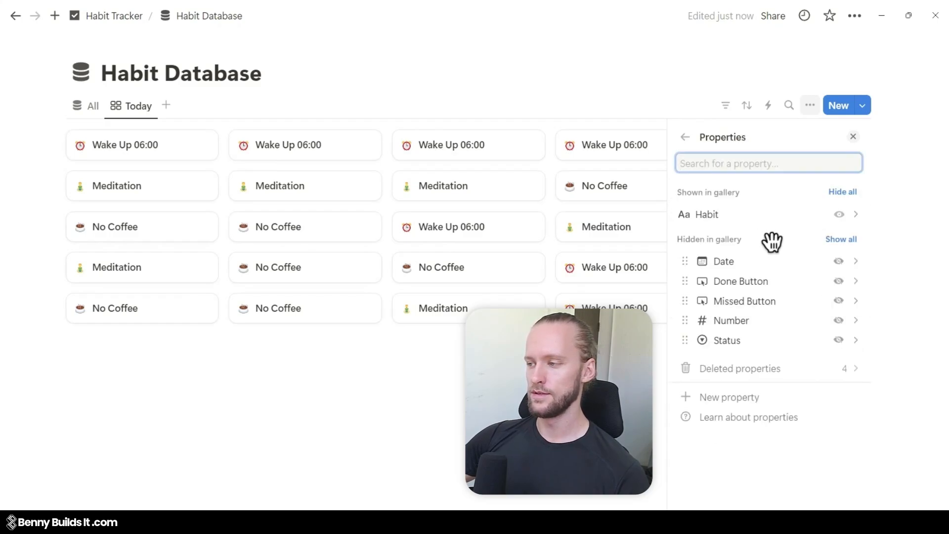
left_click_drag(686, 340, 699, 244)
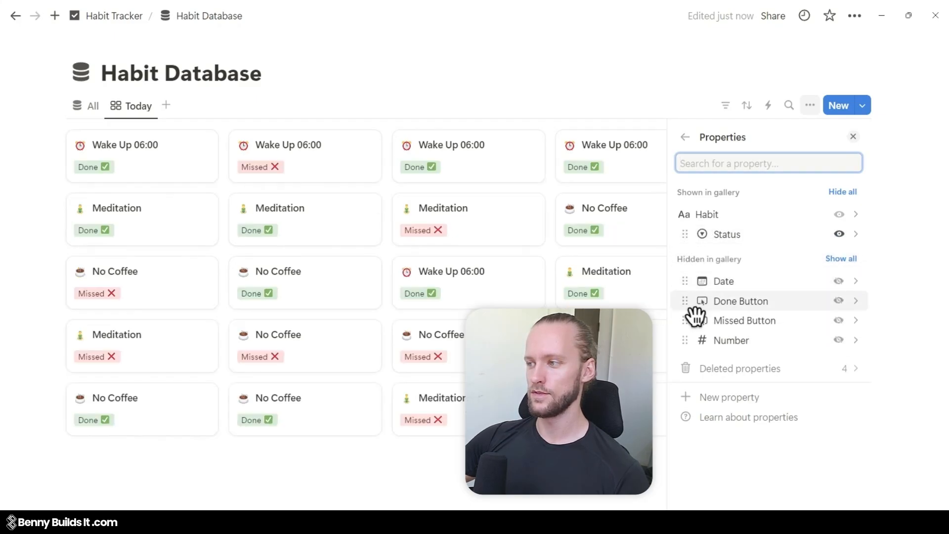
left_click_drag(691, 304, 696, 255)
left_click_drag(685, 320, 696, 286)
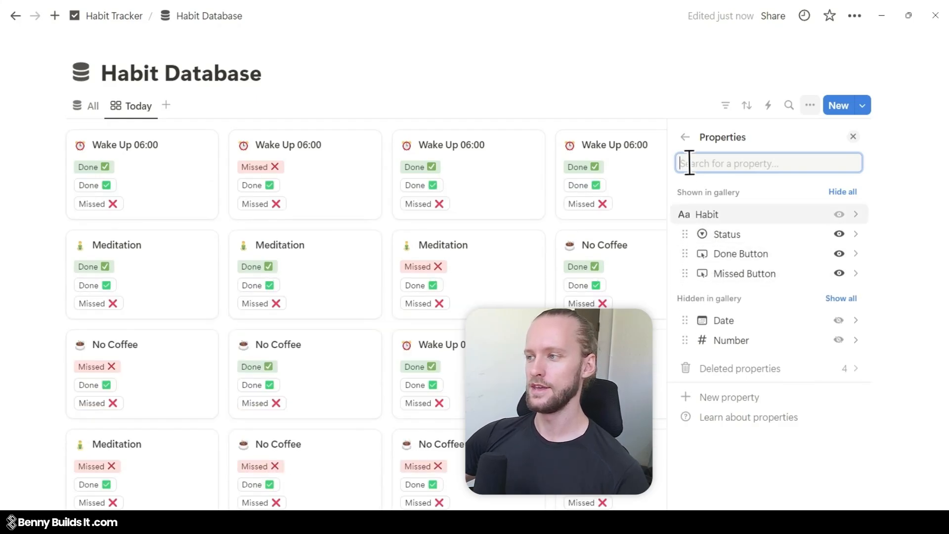
left_click(686, 137)
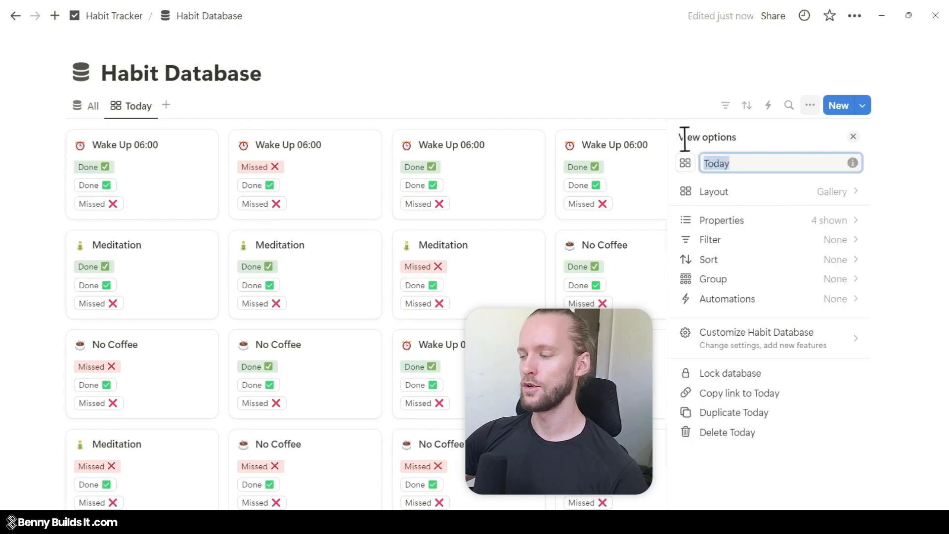
left_click(602, 112)
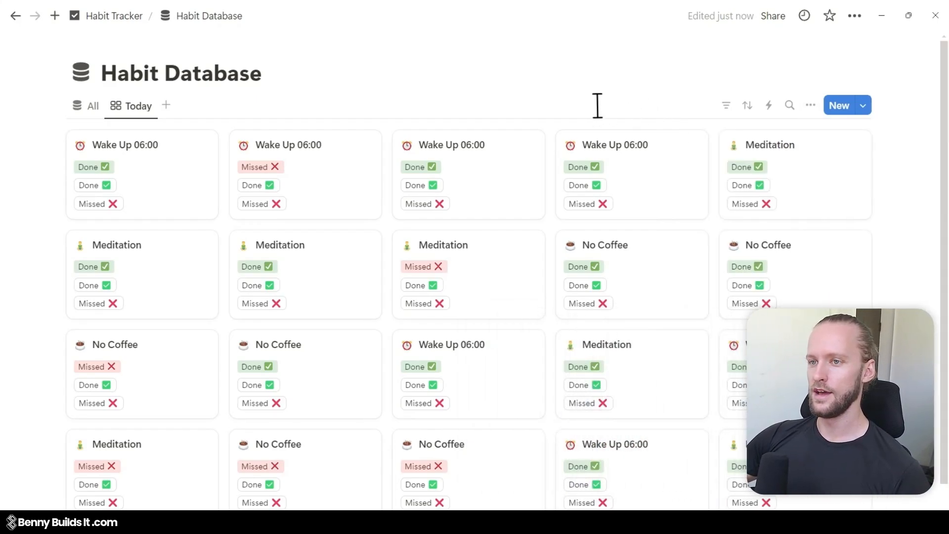
Filter the Today view so that the start date is Today, and collapse the filter bar.
left_click(726, 106)
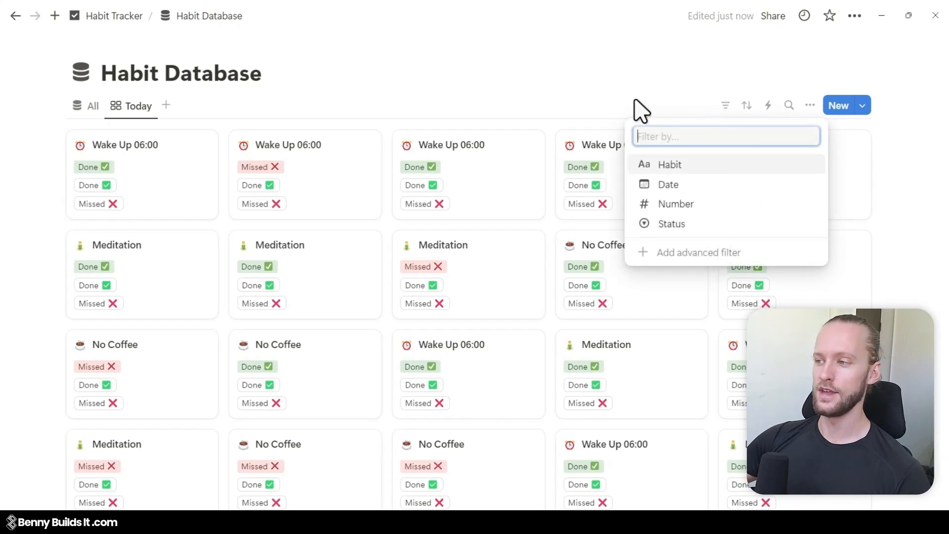
left_click(695, 187)
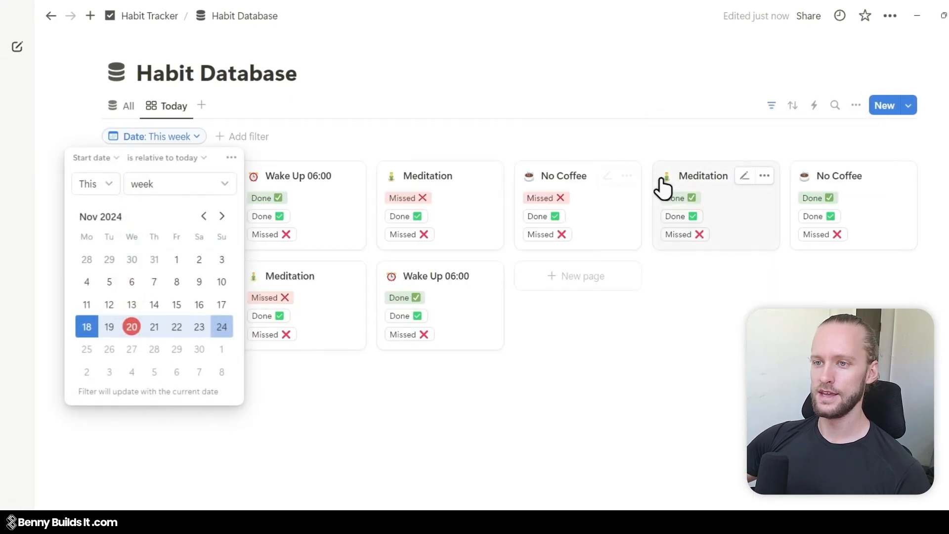
left_click(117, 159)
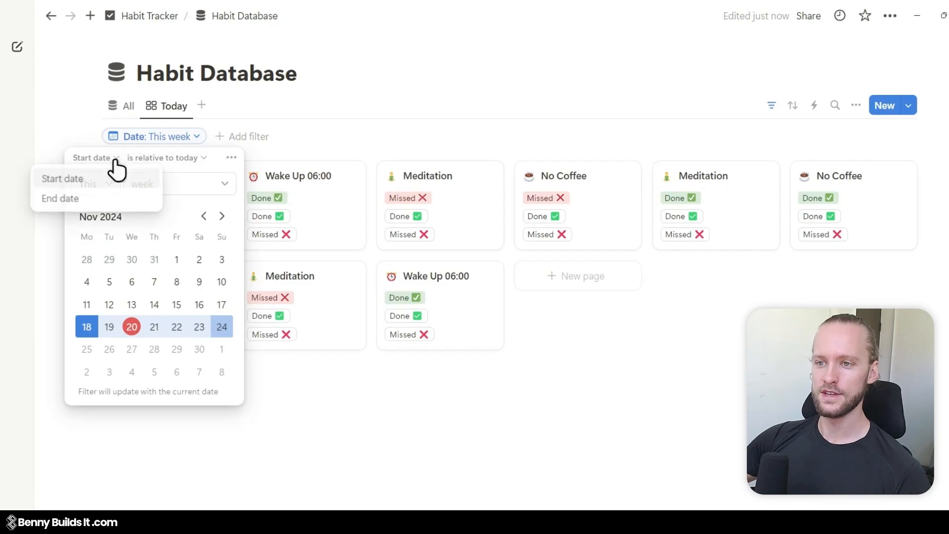
left_click(198, 160)
left_click(200, 159)
left_click(163, 178)
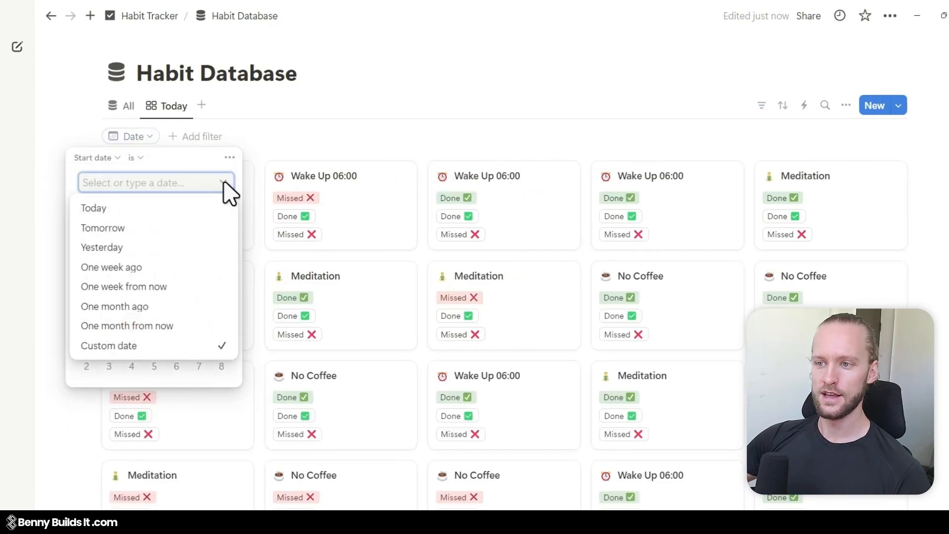
left_click(183, 218)
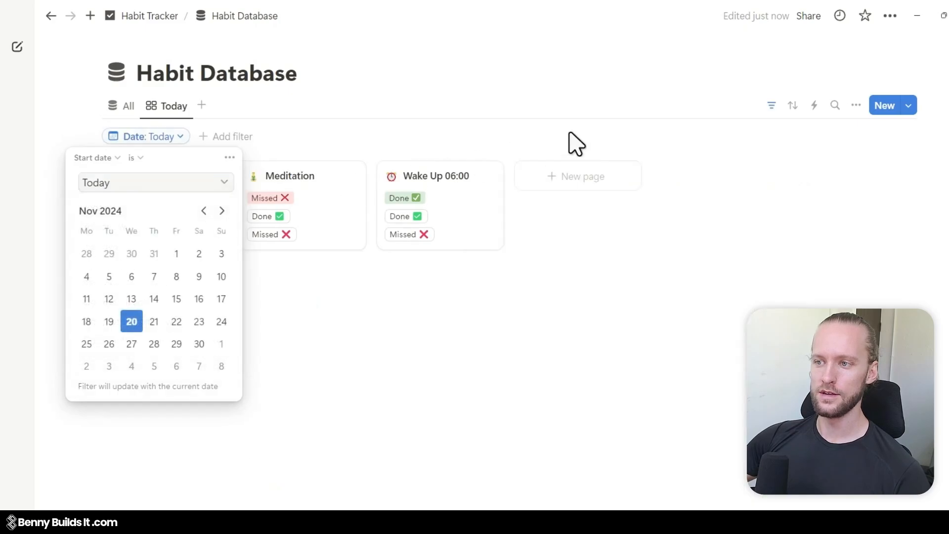
left_click(766, 105)
left_click(767, 106)
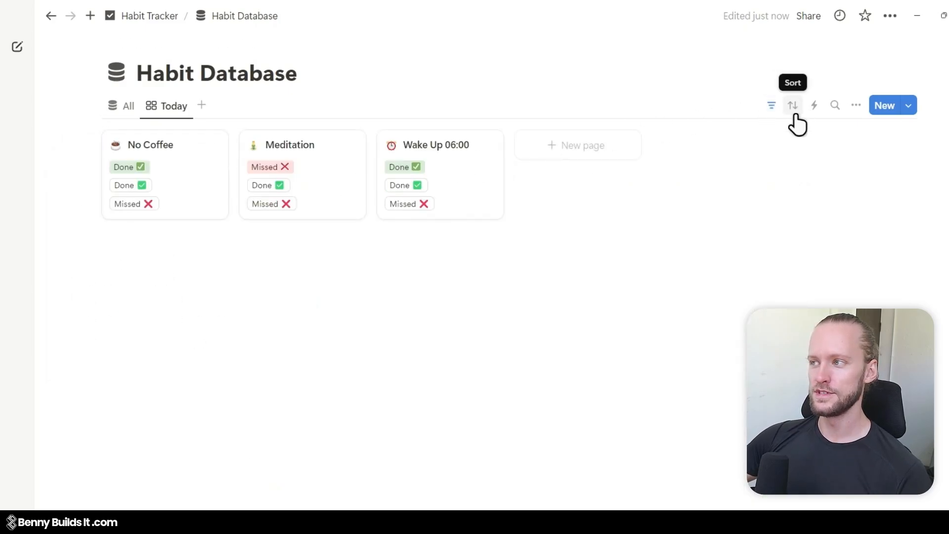
Sort the Today view by Status ascending and add a second sort by Number, and collapse the sort bar.
left_click(794, 110)
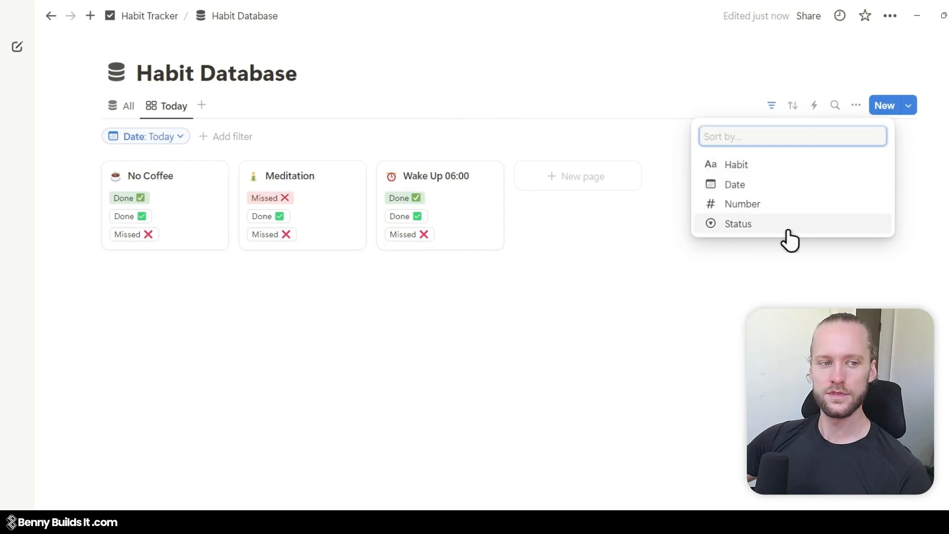
left_click(740, 227)
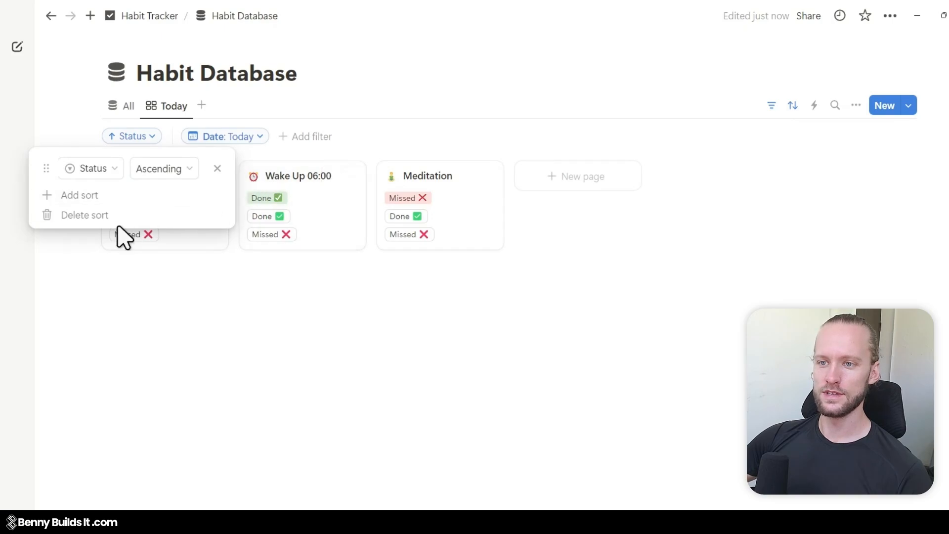
left_click(85, 199)
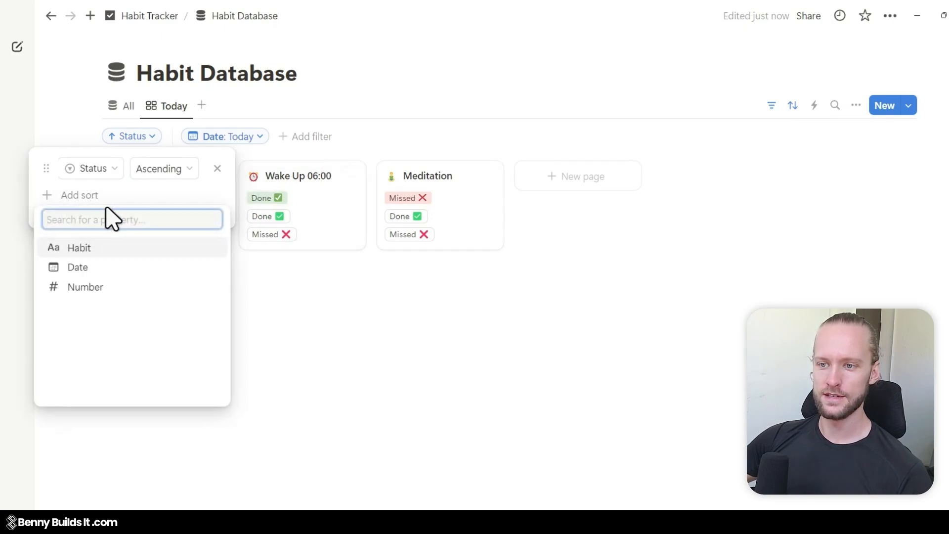
left_click(129, 285)
left_click(358, 318)
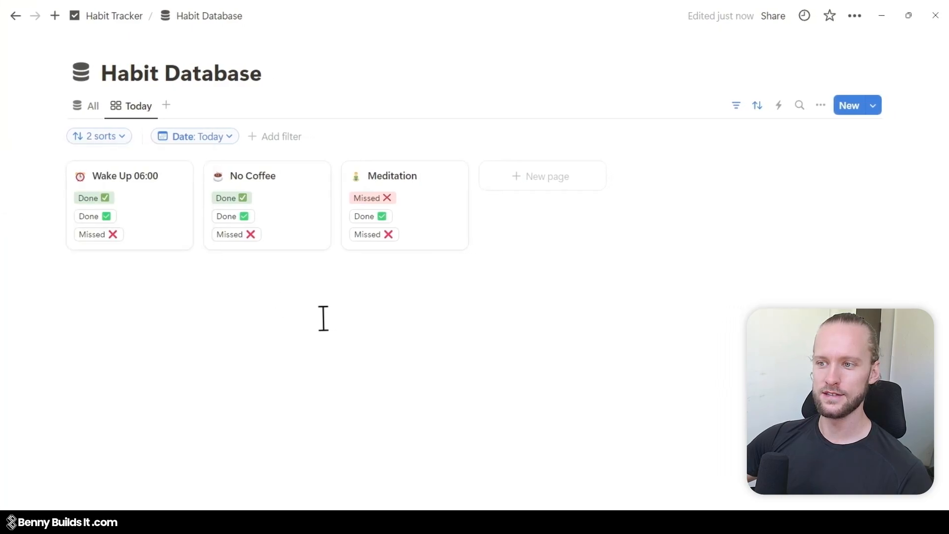
left_click(758, 106)
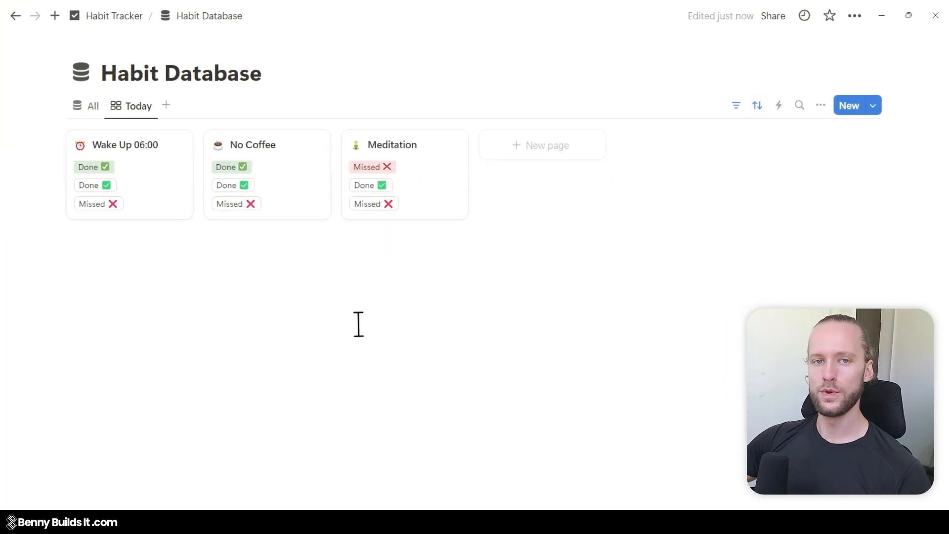
Duplicate the Today view, name the copy Yesterday and close the view options.
left_click(144, 121)
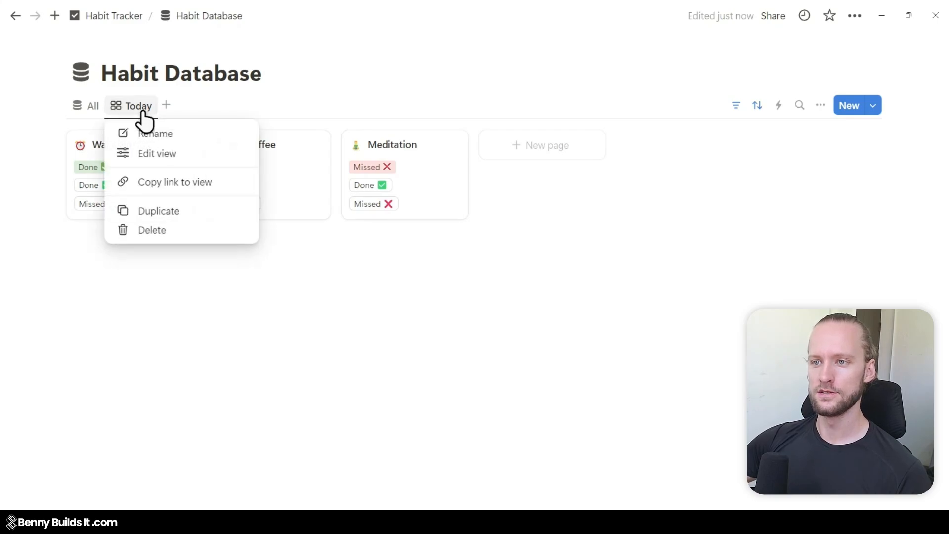
left_click(175, 213)
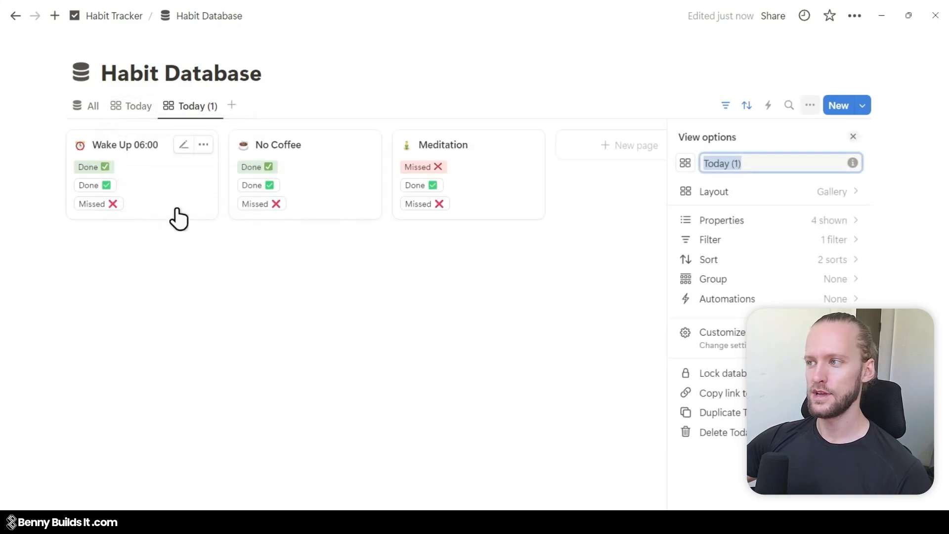
type("Yesterday")
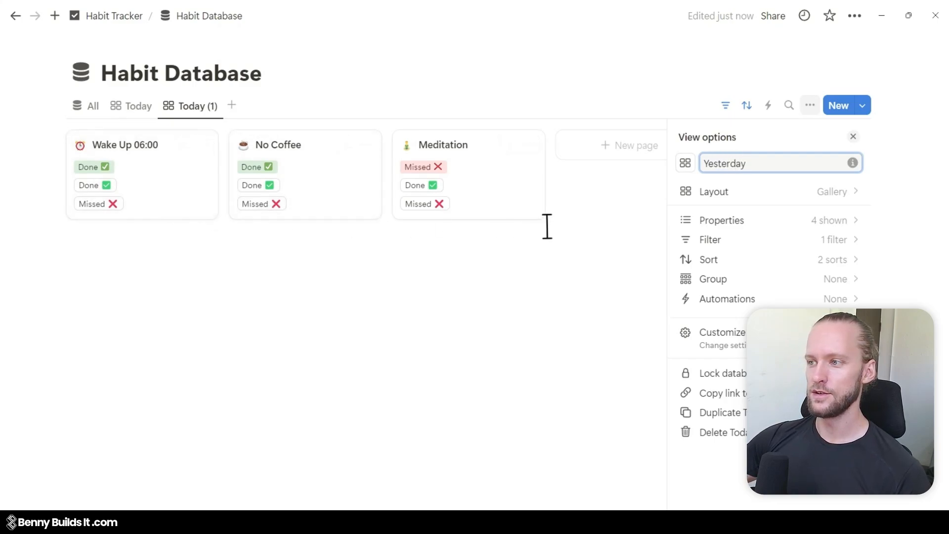
left_click(506, 274)
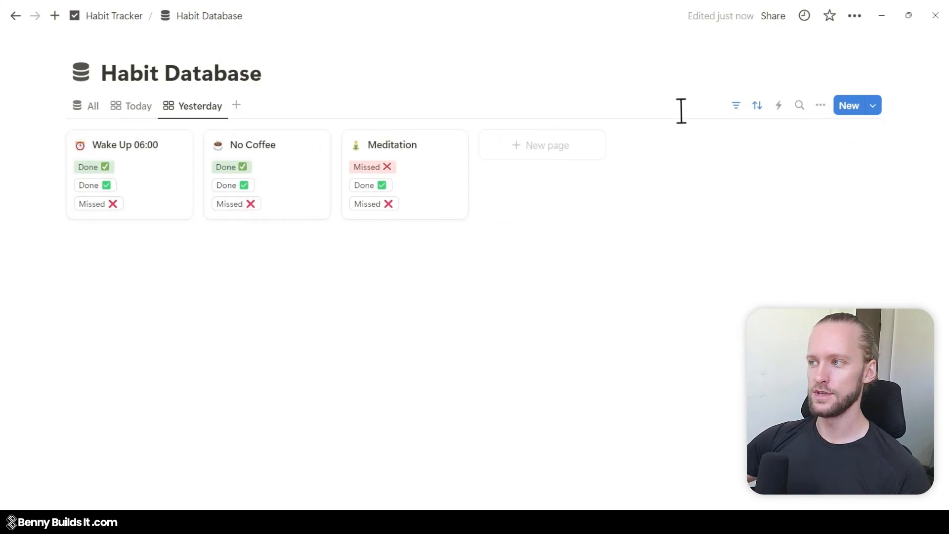
Change the Yesterday view's filter so that the start date is Yesterday, and collapse the filter bar.
left_click(736, 105)
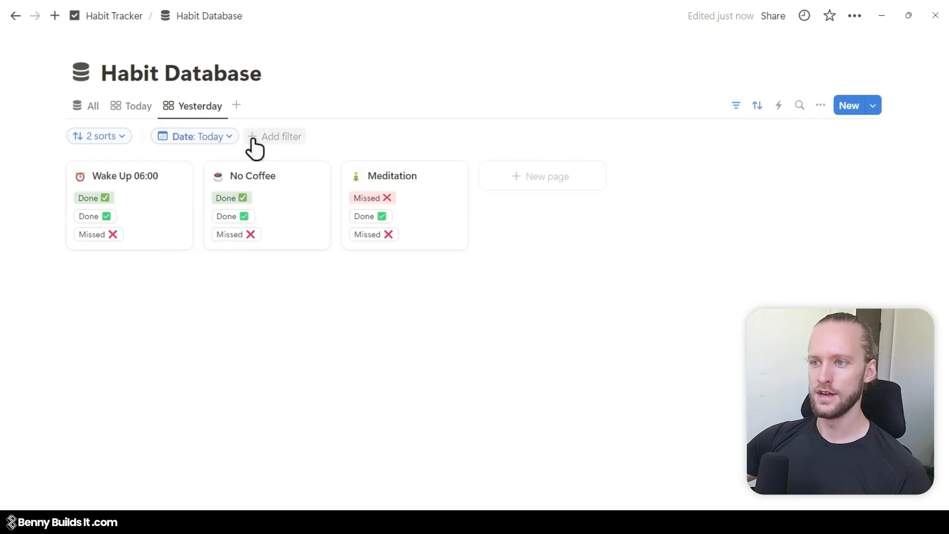
left_click(230, 139)
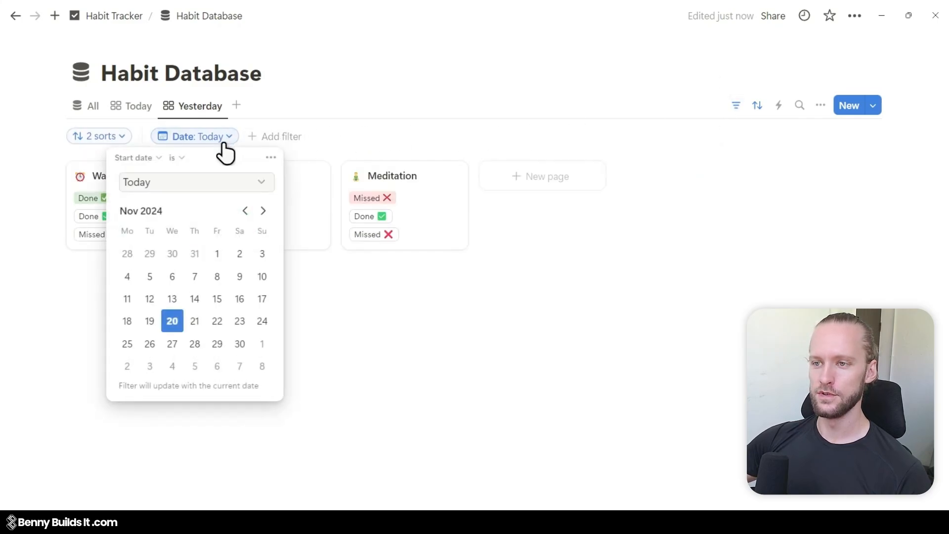
left_click(262, 183)
left_click(205, 246)
left_click(149, 255)
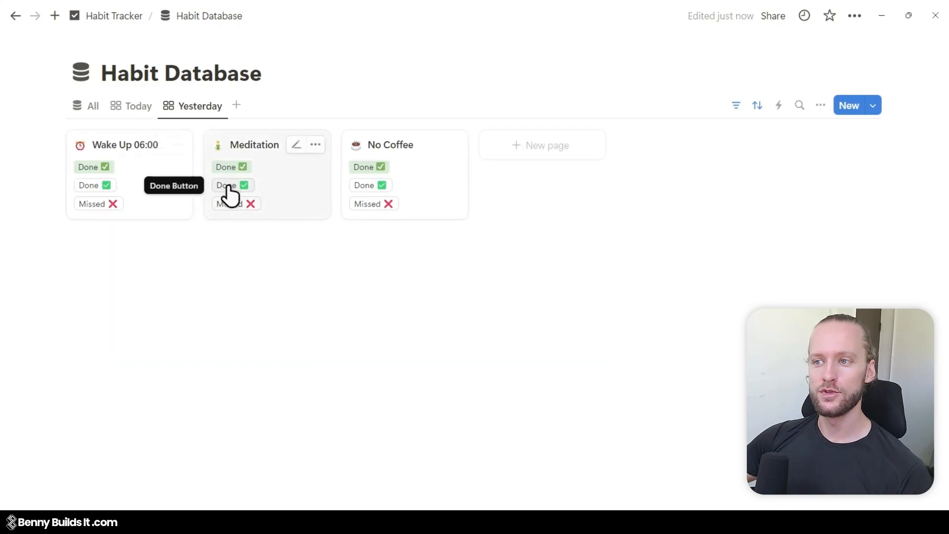
Duplicate the All view, name the copy List and replace its custom database icon with the default view icon.
right_click(94, 115)
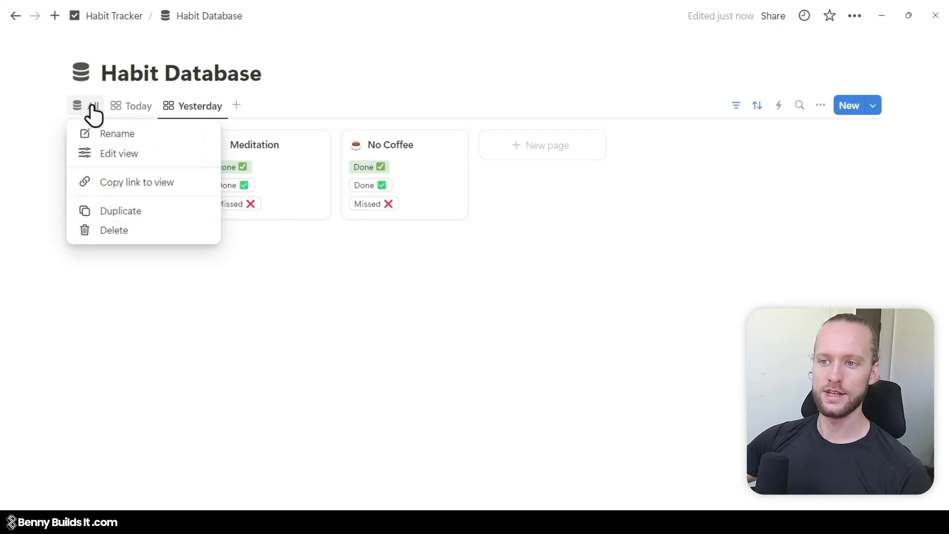
left_click(156, 221)
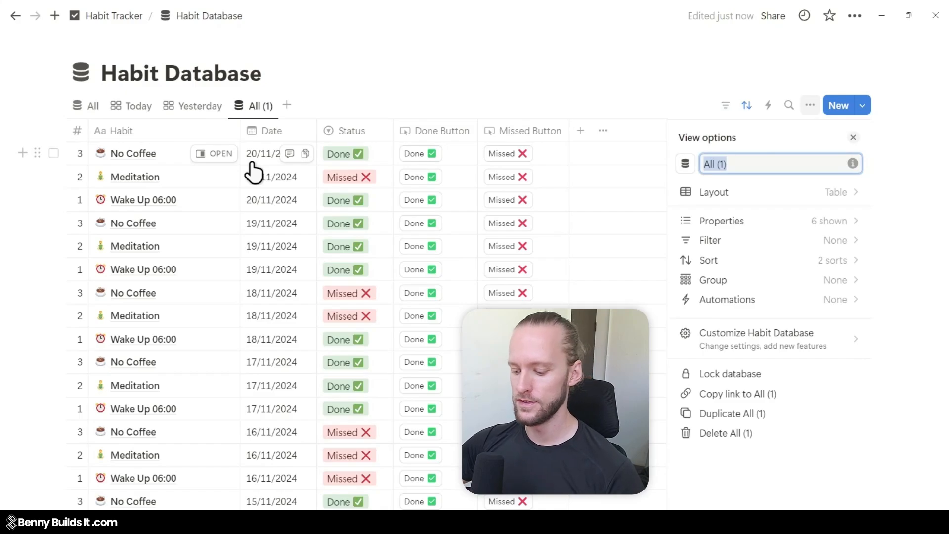
type("List")
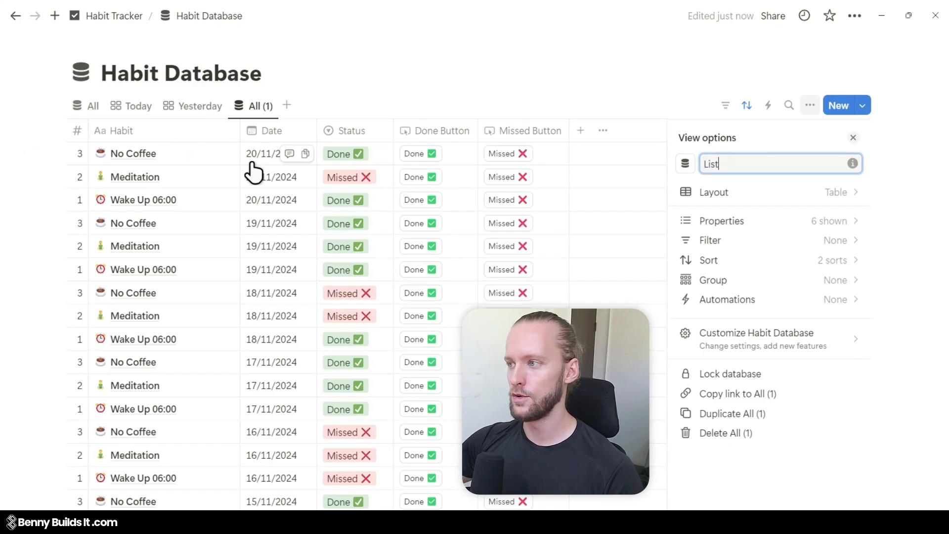
left_click(685, 167)
left_click(817, 191)
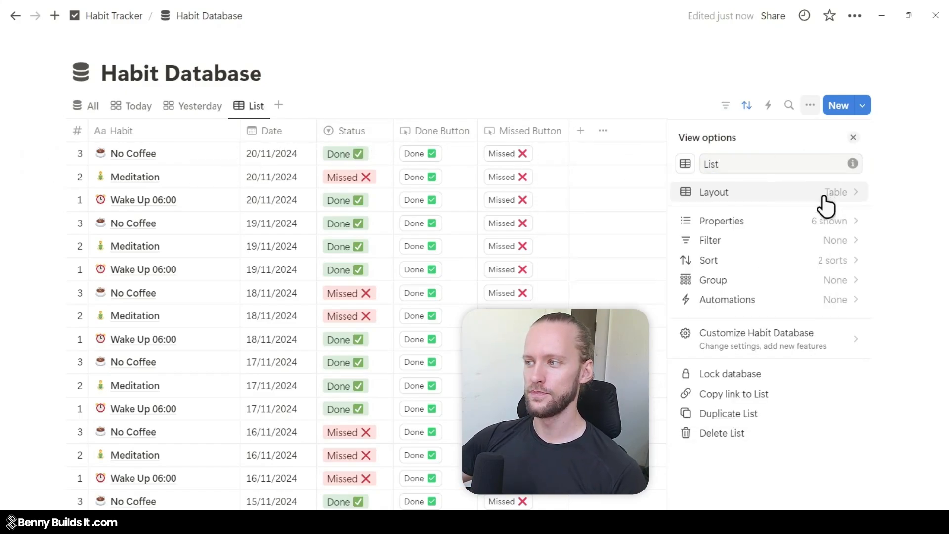
Switch the List view's layout from Table to List and return to its view options.
left_click(826, 206)
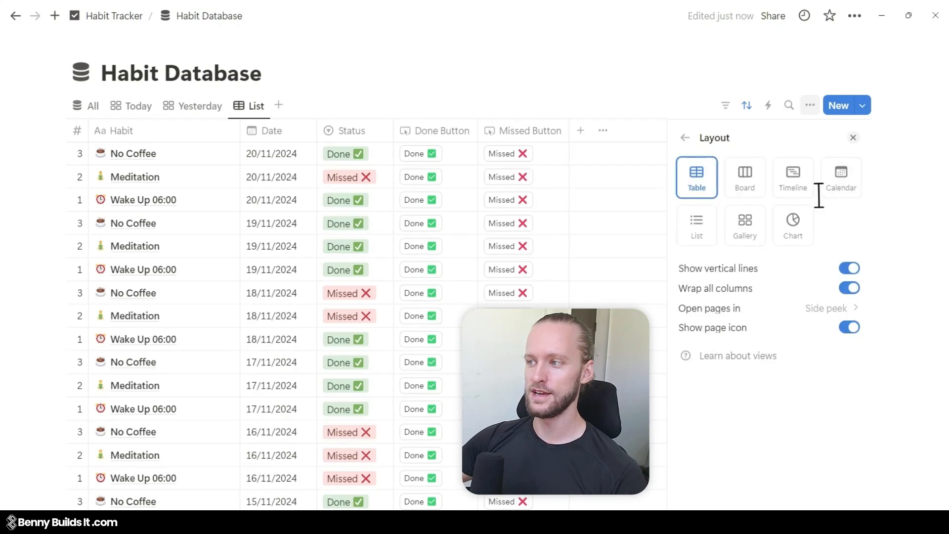
left_click(698, 228)
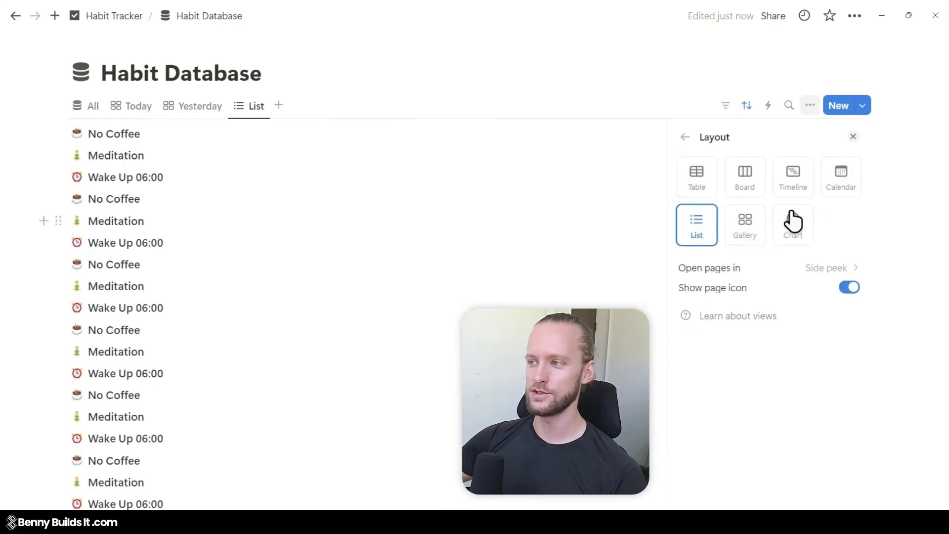
left_click(686, 137)
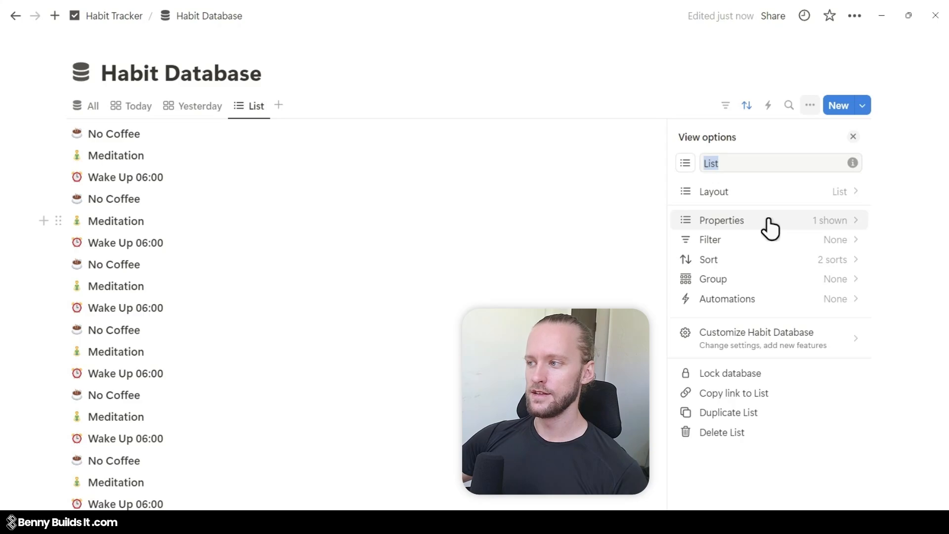
Show Status before Habit, and Done Button, Missed Button and Date after it in the List view, and close the view options.
left_click(770, 223)
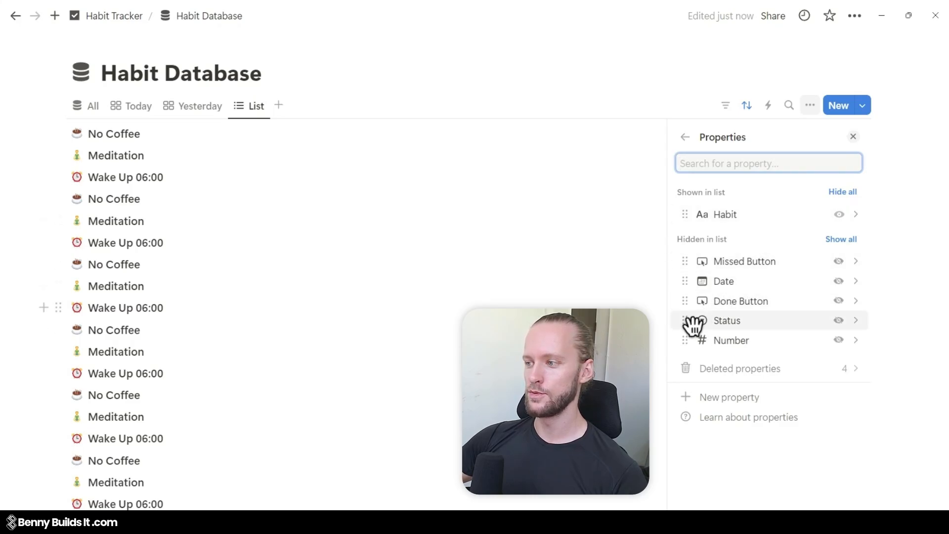
left_click_drag(687, 321, 703, 218)
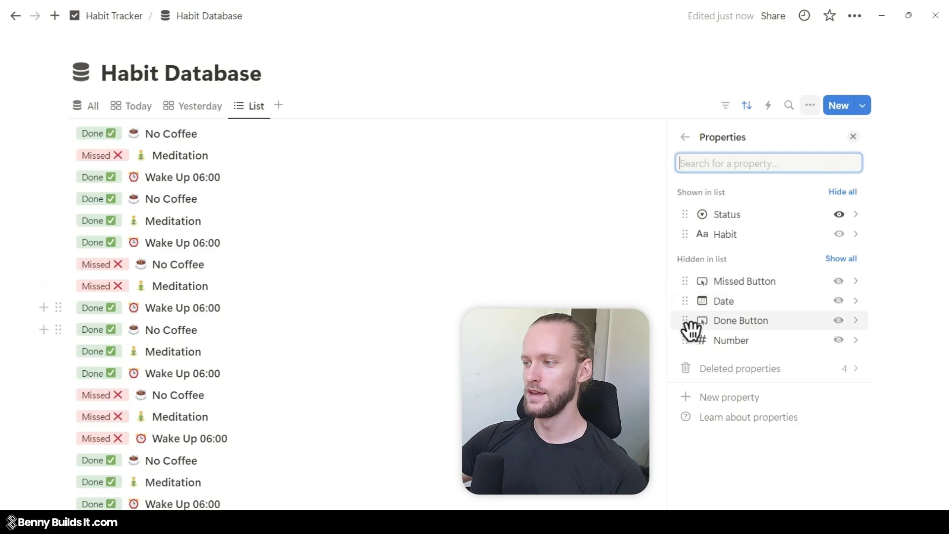
left_click_drag(690, 324, 715, 262)
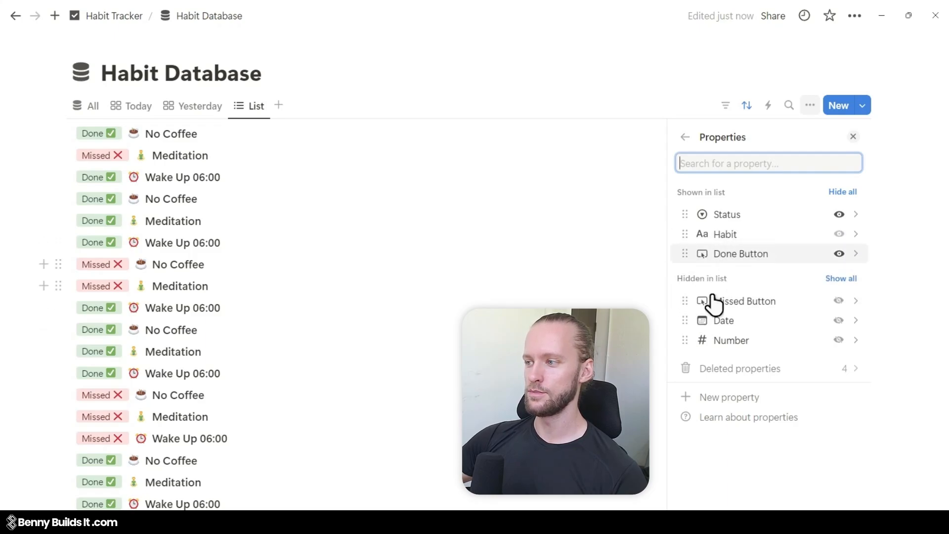
left_click_drag(696, 309, 700, 279)
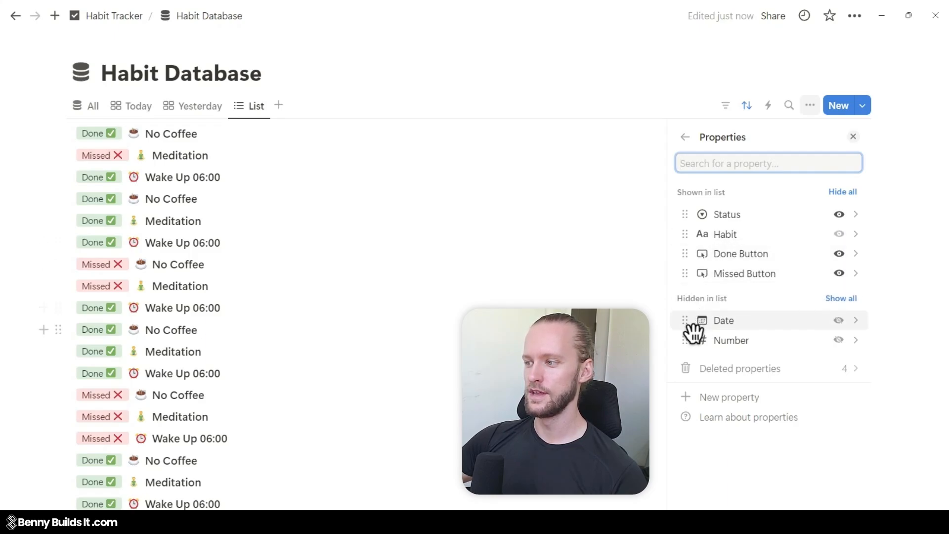
left_click_drag(690, 330, 706, 293)
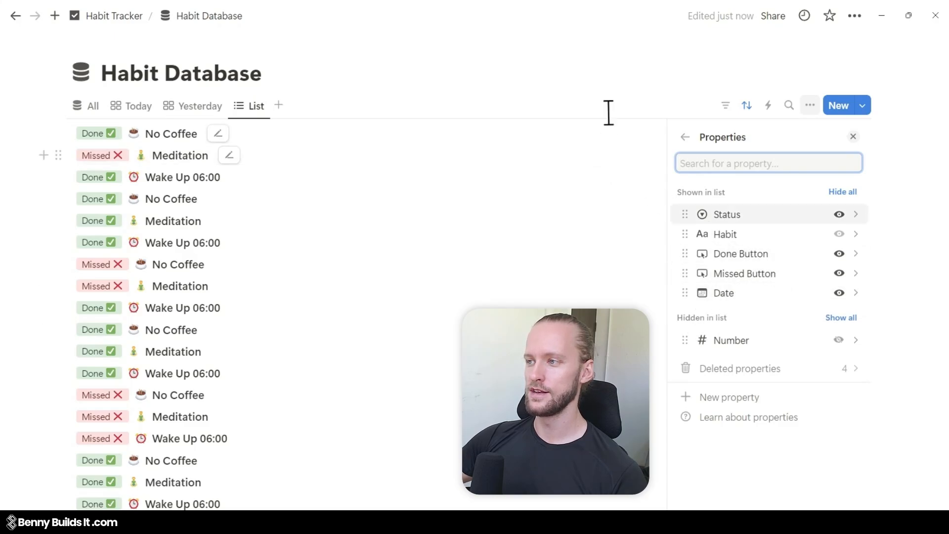
left_click(556, 89)
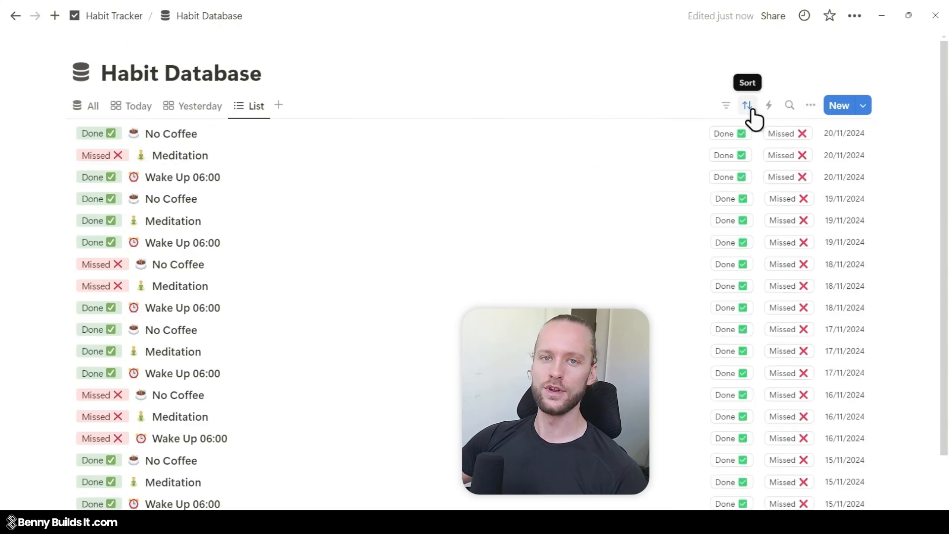
left_click(752, 111)
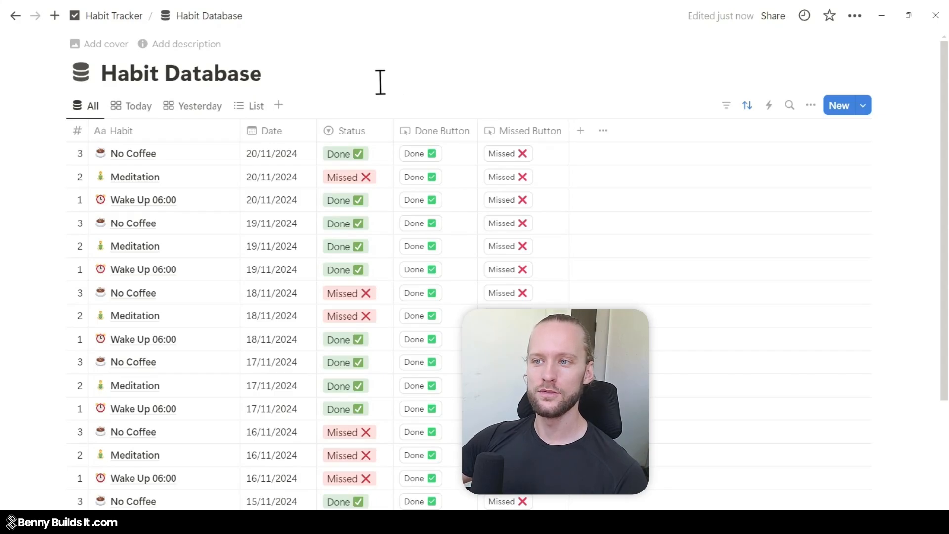
Duplicate the Today view and name the copy Calendar.
right_click(134, 109)
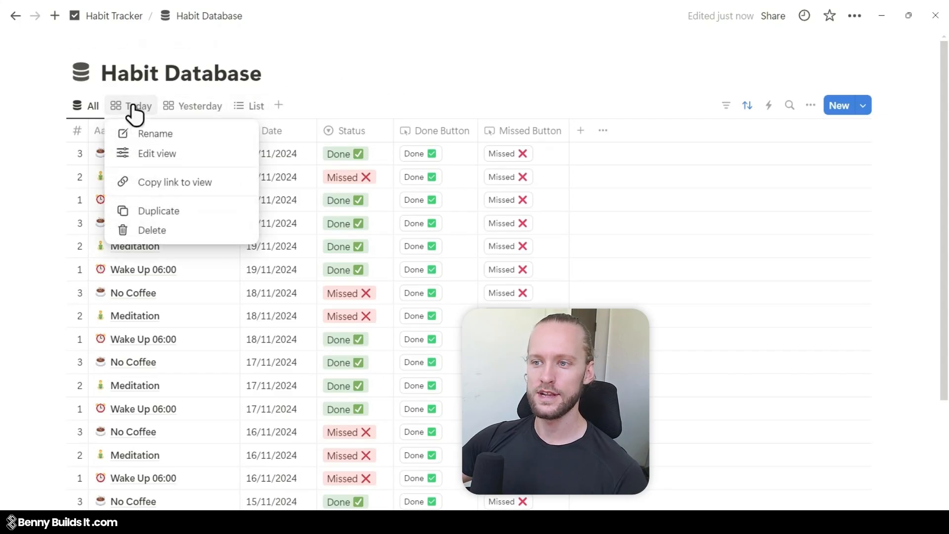
left_click(197, 218)
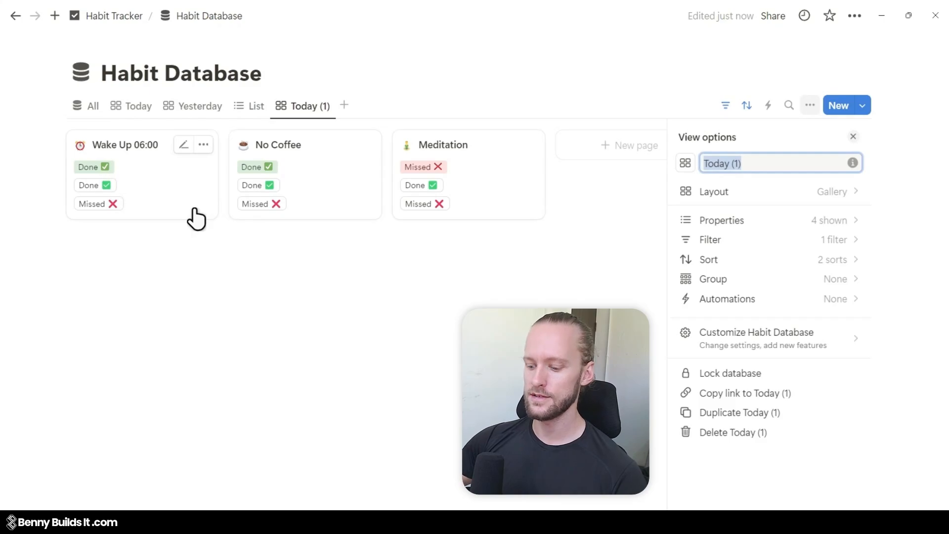
type("C")
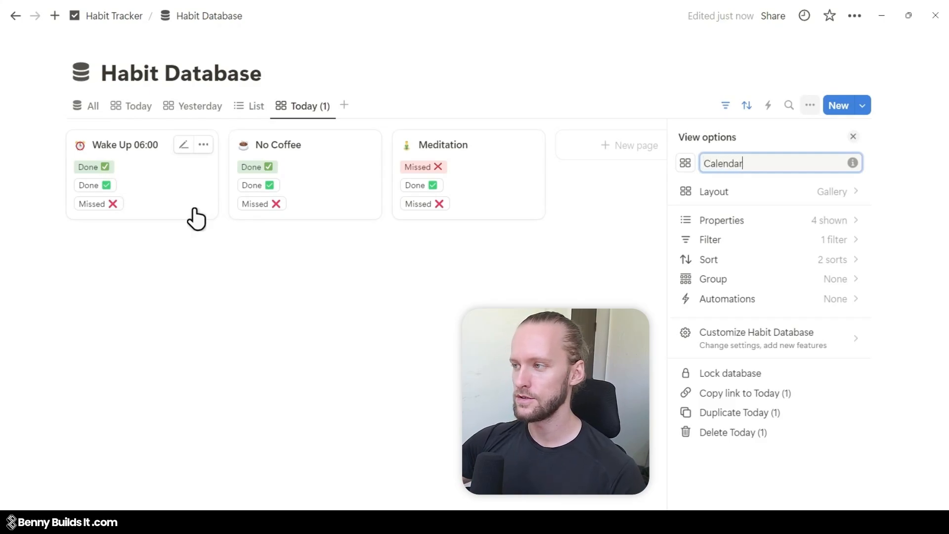
type("alendar")
Switch the Calendar view's layout from Gallery to Calendar and return to its view options.
left_click(787, 196)
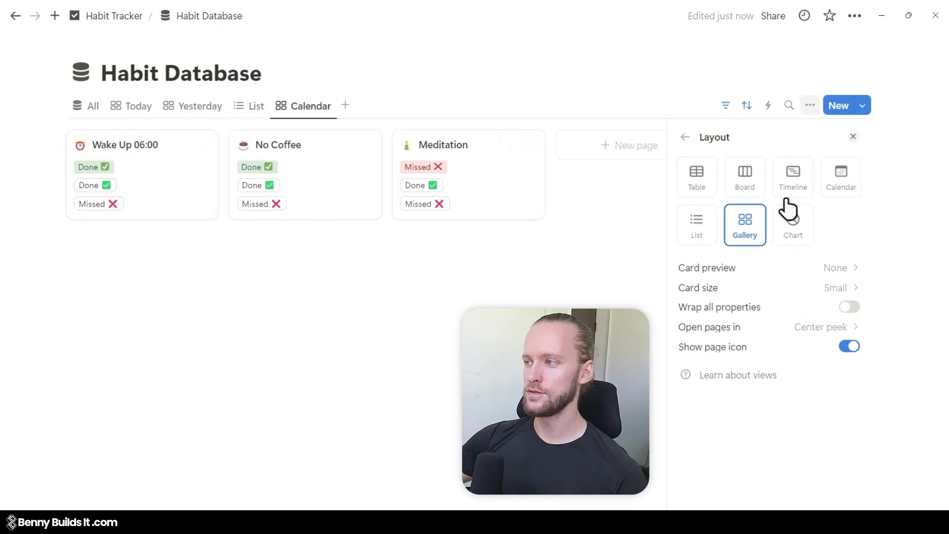
left_click(846, 187)
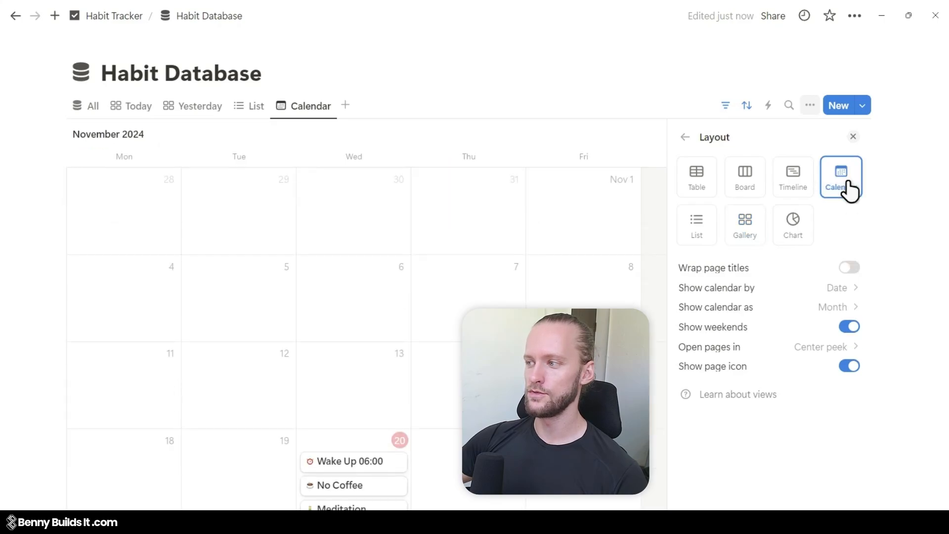
left_click(686, 137)
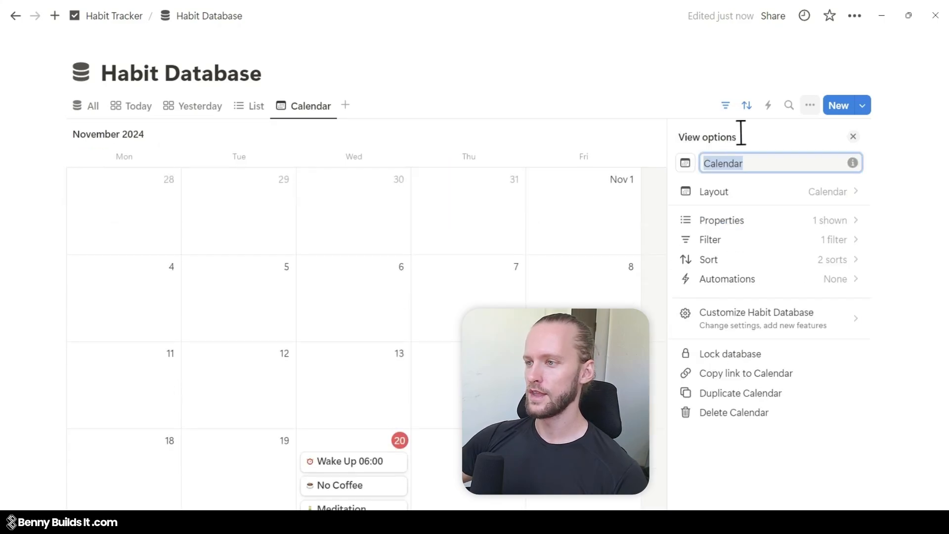
Delete the Date filter from the Calendar view, hide the filter bar and look over the calendar's entries.
left_click(725, 108)
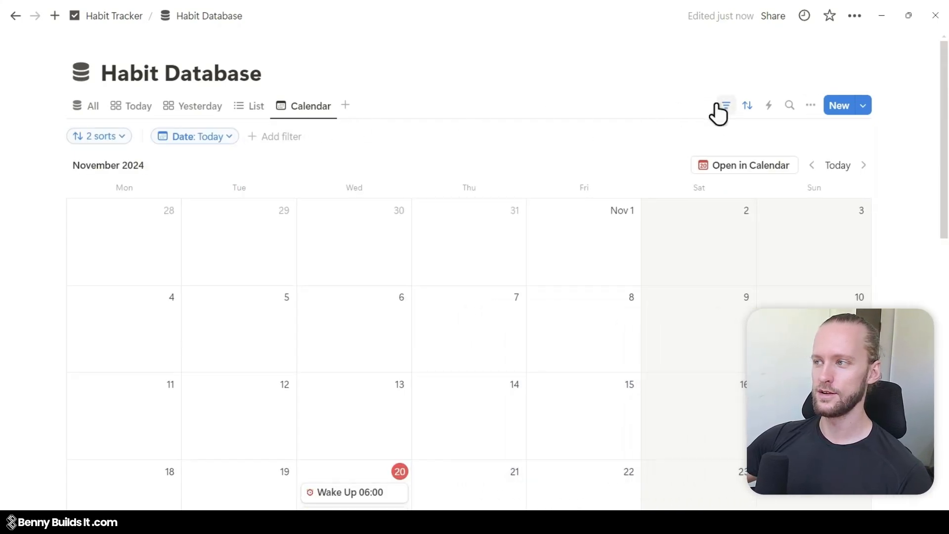
left_click(232, 139)
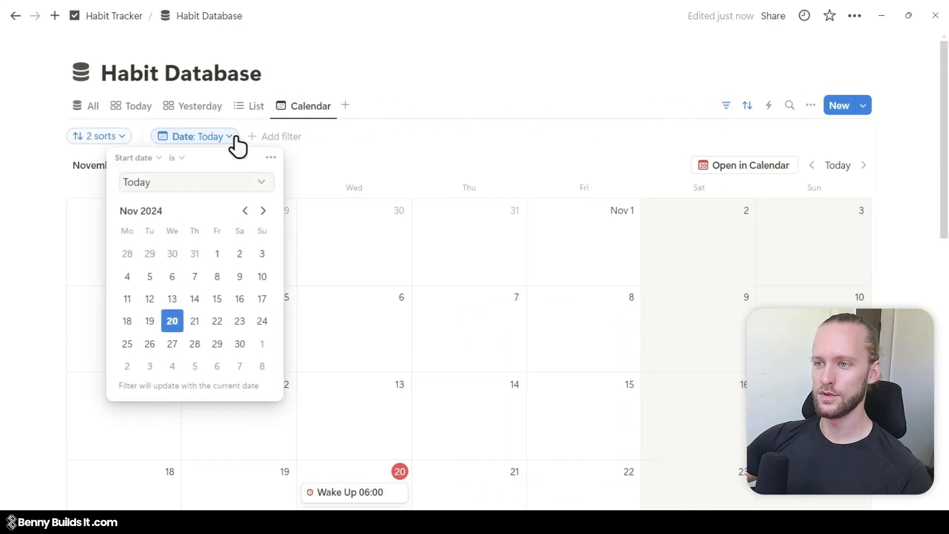
left_click(270, 159)
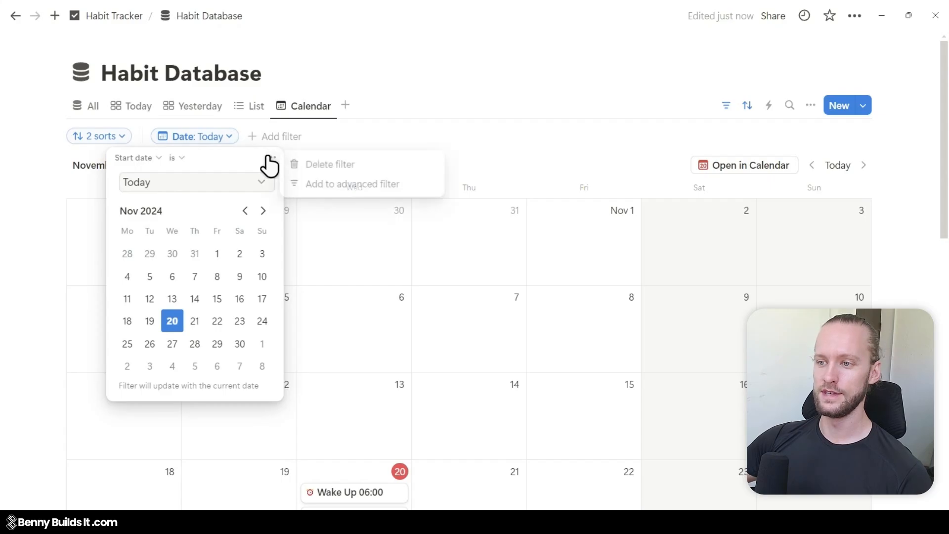
left_click(355, 167)
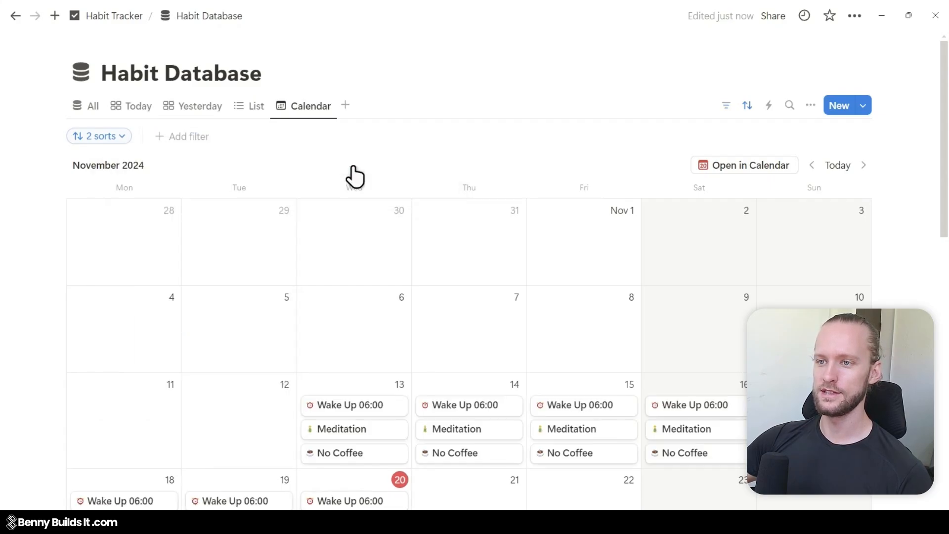
left_click(726, 105)
scroll(563, 86, "down", 3)
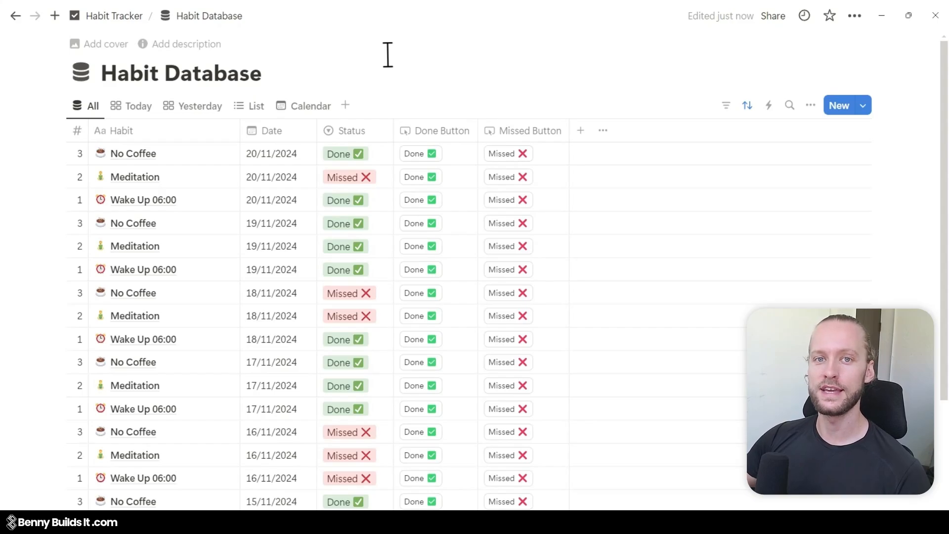
Add a Chart view to the Habit Database, name it Day Score and give it a donut chart icon.
left_click(345, 107)
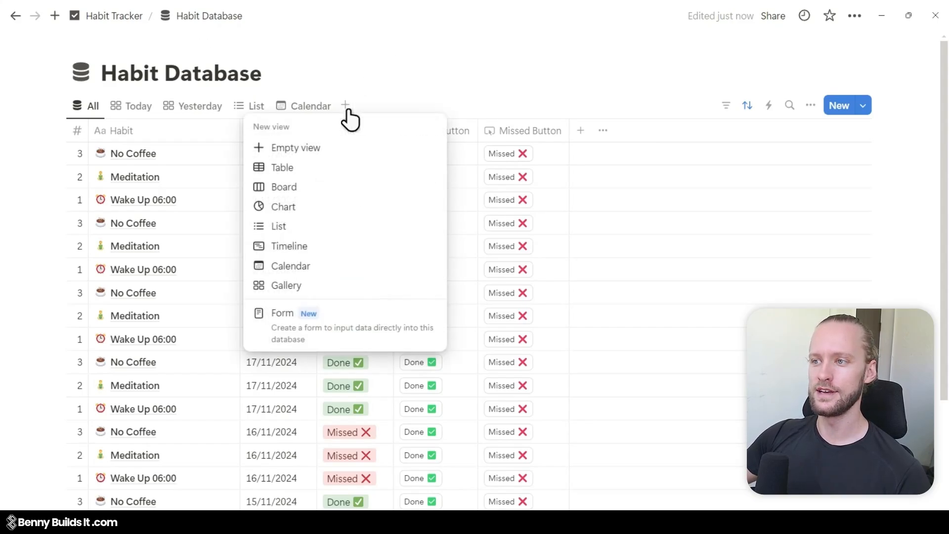
left_click(358, 225)
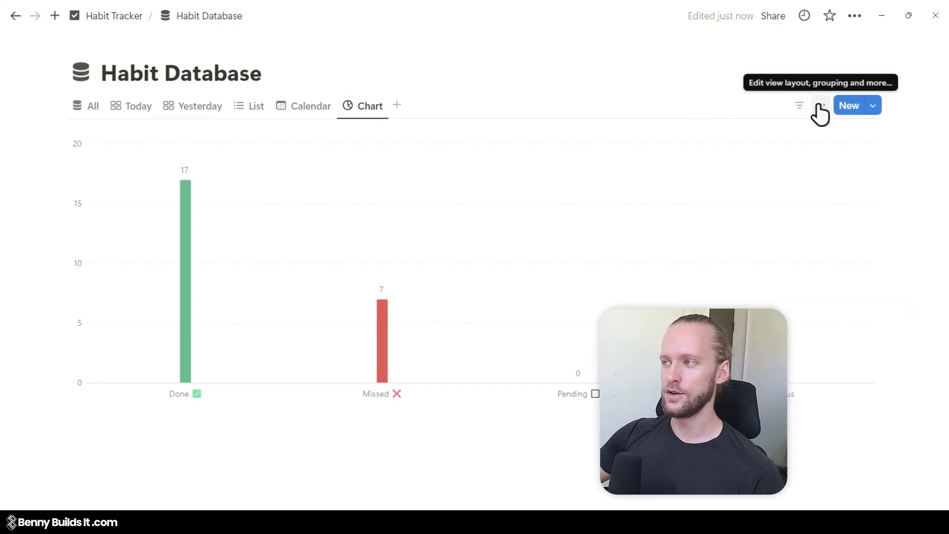
left_click(817, 106)
left_click(736, 163)
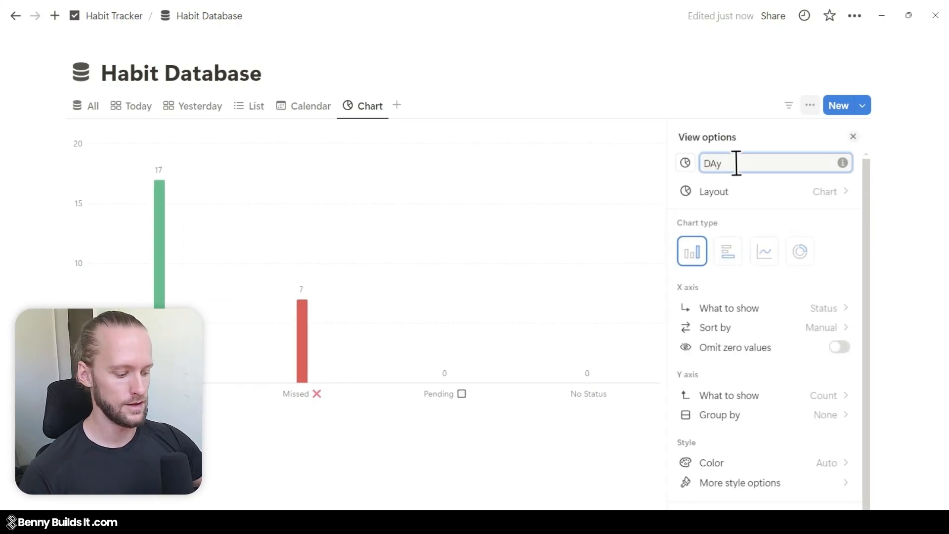
type("Day Score")
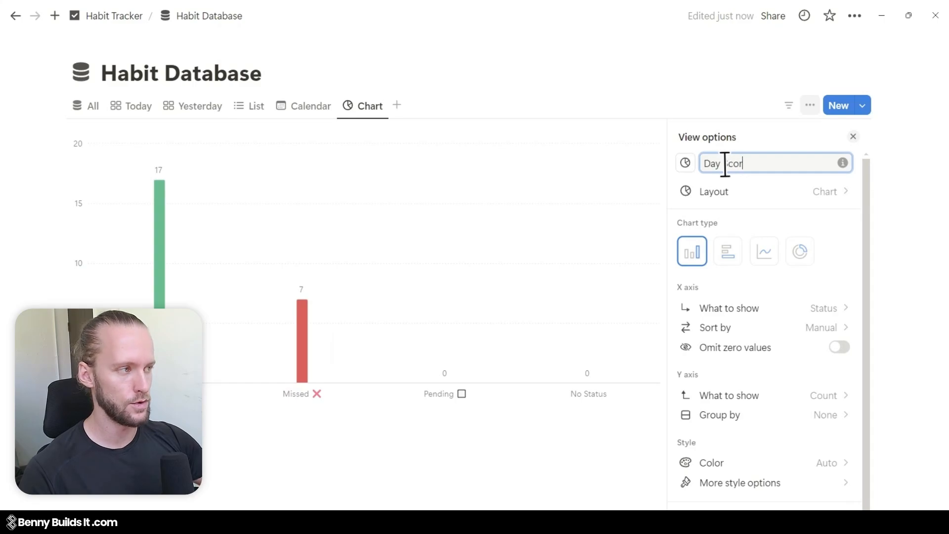
left_click(686, 165)
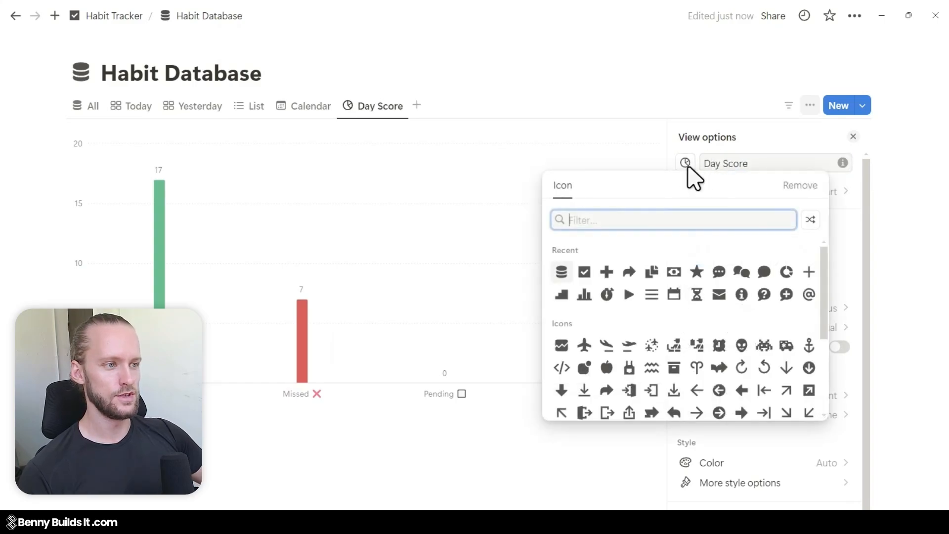
left_click(810, 219)
Change the Day Score view to a donut chart and set its sorting to Manual.
left_click(804, 254)
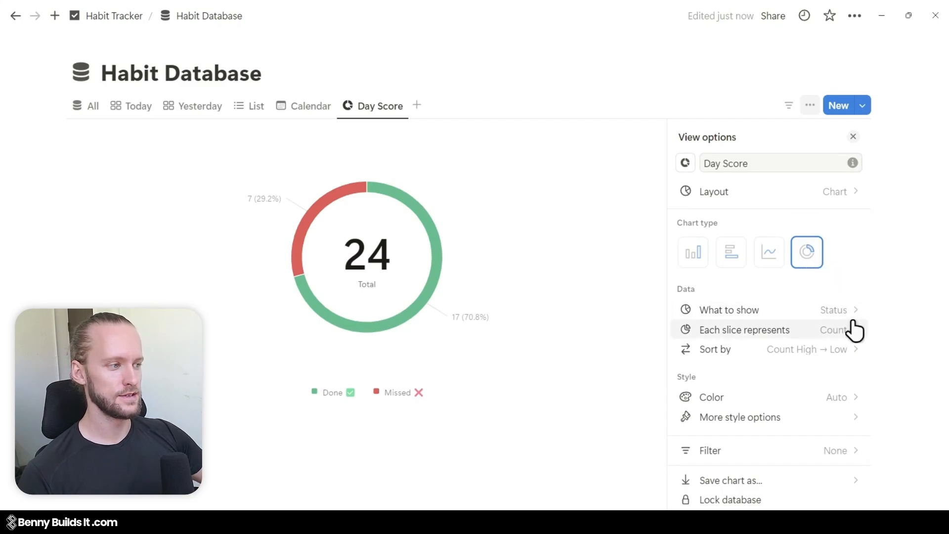
left_click(844, 350)
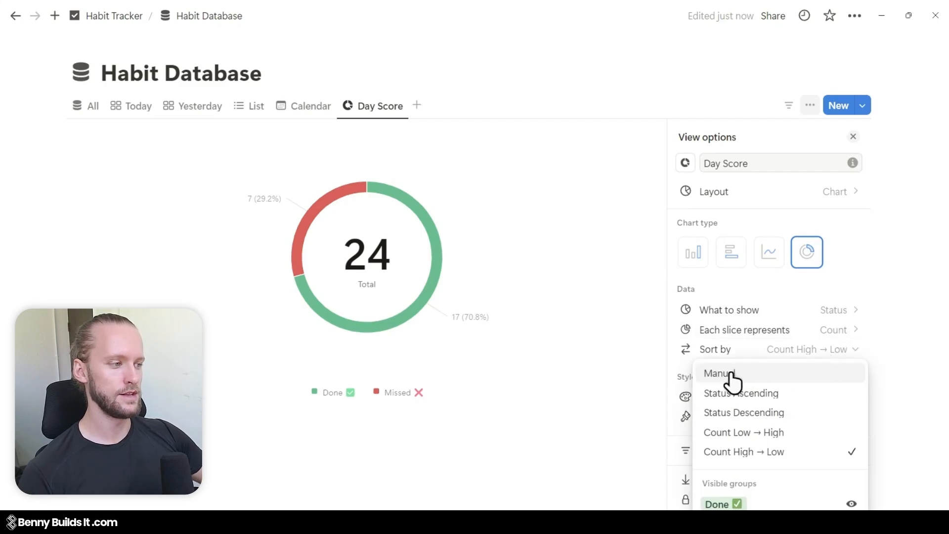
left_click(753, 381)
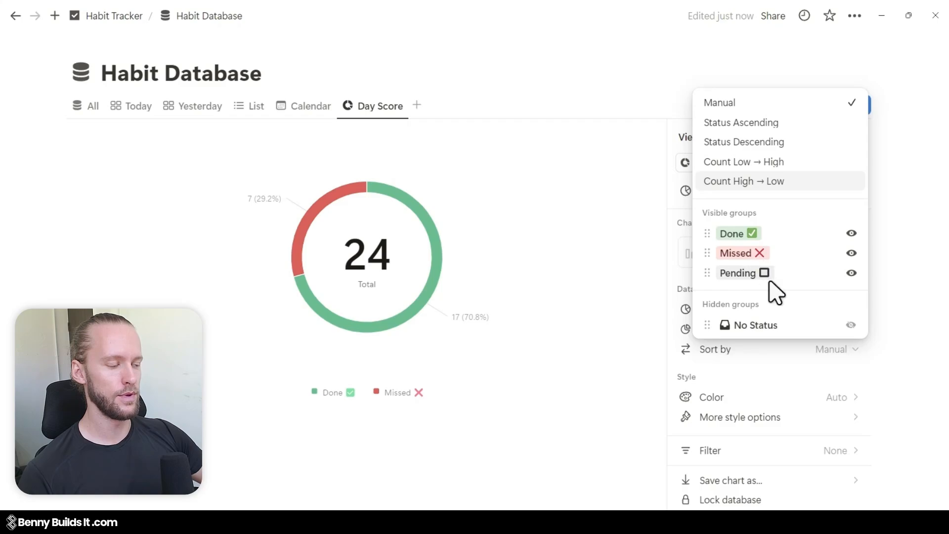
left_click(788, 387)
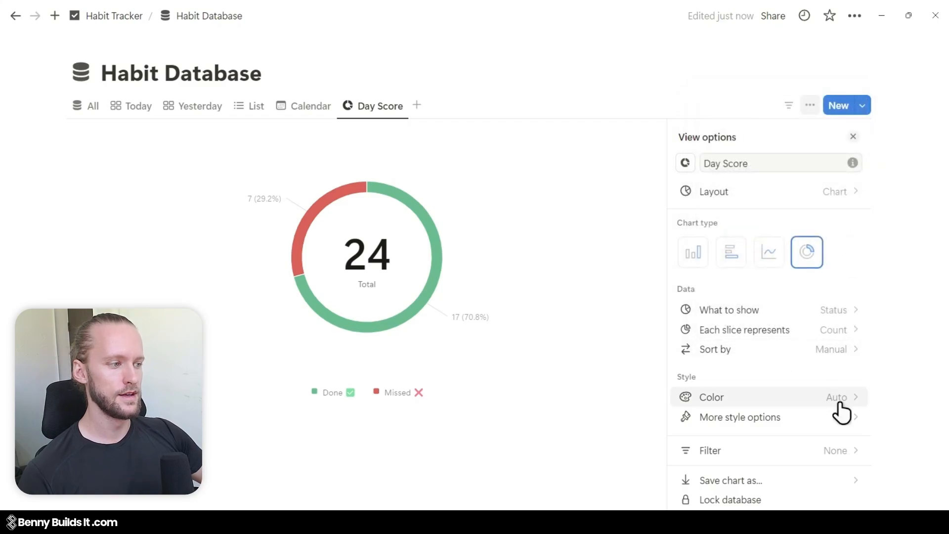
Set the Day Score chart's height to Small and turn off its legend.
left_click(811, 417)
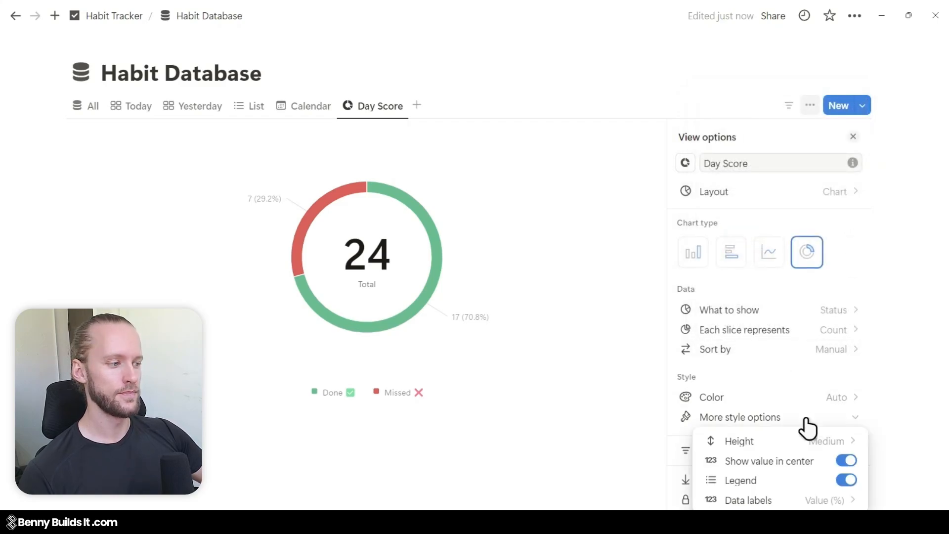
left_click(853, 441)
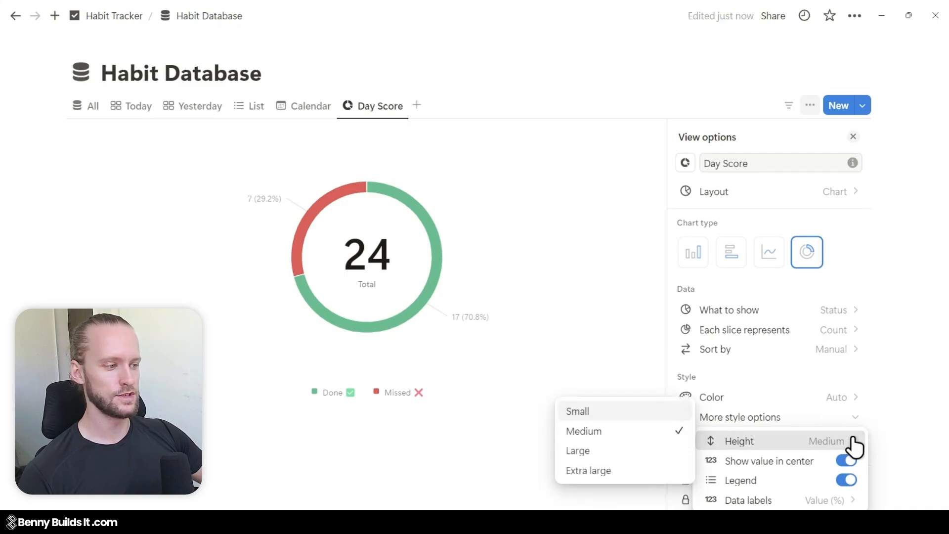
left_click(616, 411)
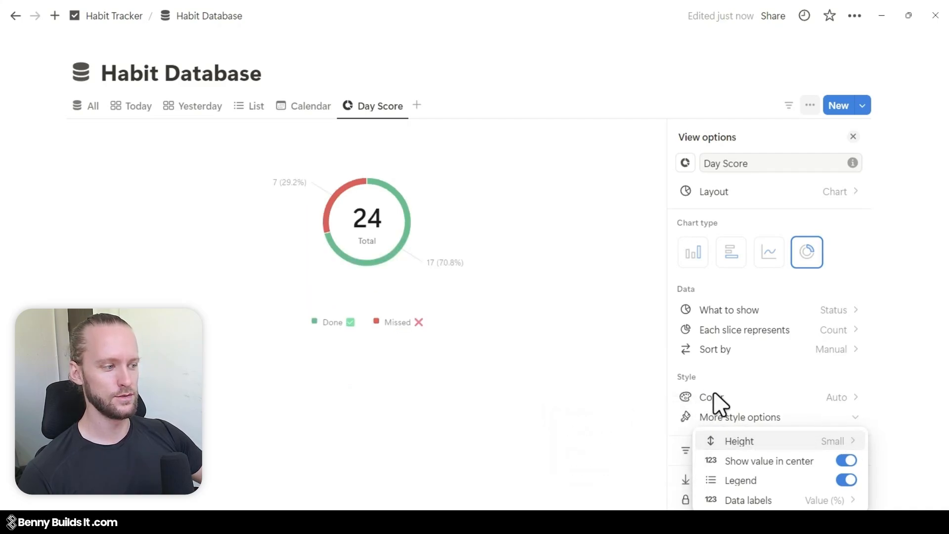
left_click(847, 480)
left_click(728, 369)
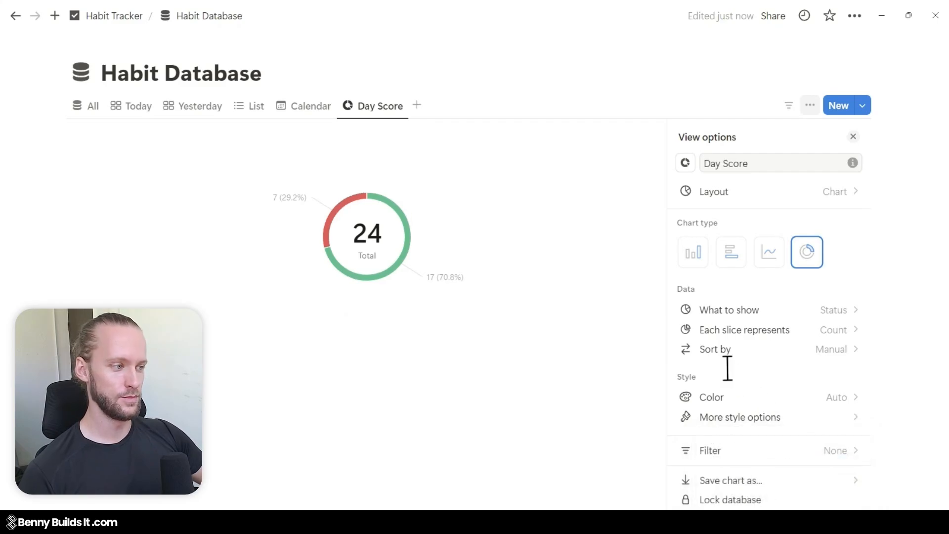
Filter the Day Score chart to entries whose Date is Today, close the view options and inspect the donut's slices.
left_click(734, 452)
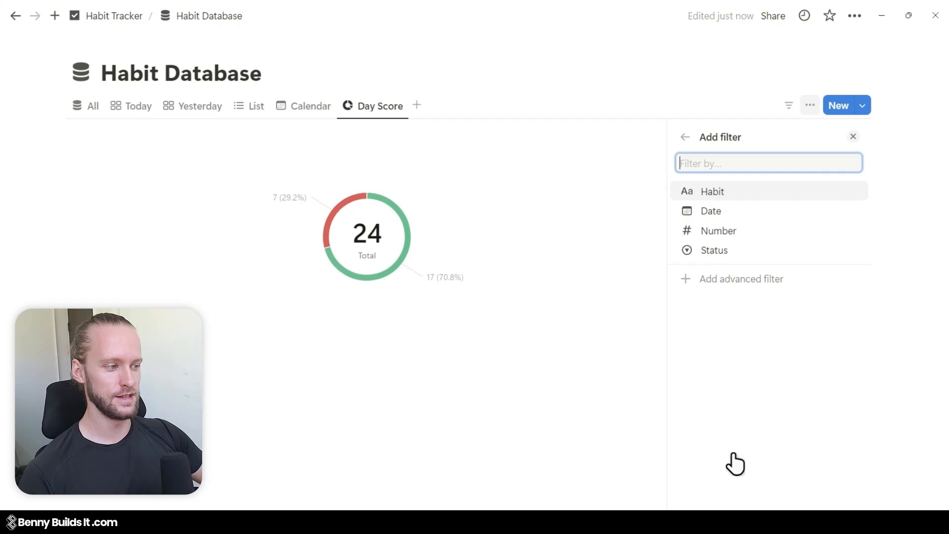
left_click(737, 212)
left_click(777, 166)
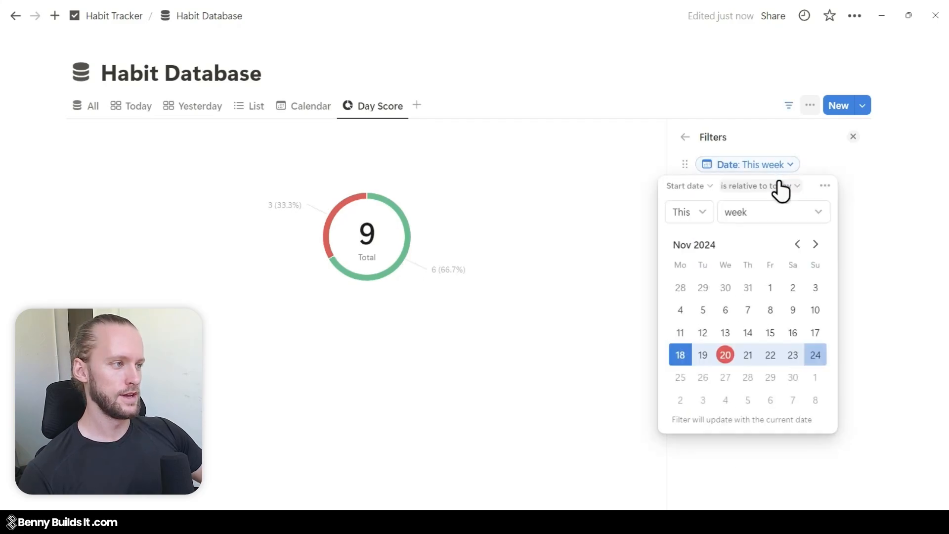
left_click(779, 187)
left_click(740, 209)
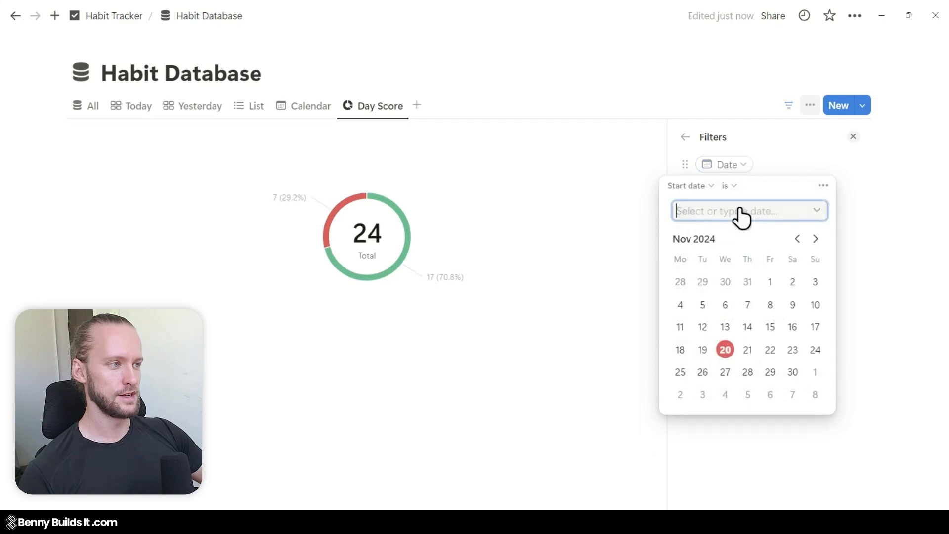
left_click(814, 216)
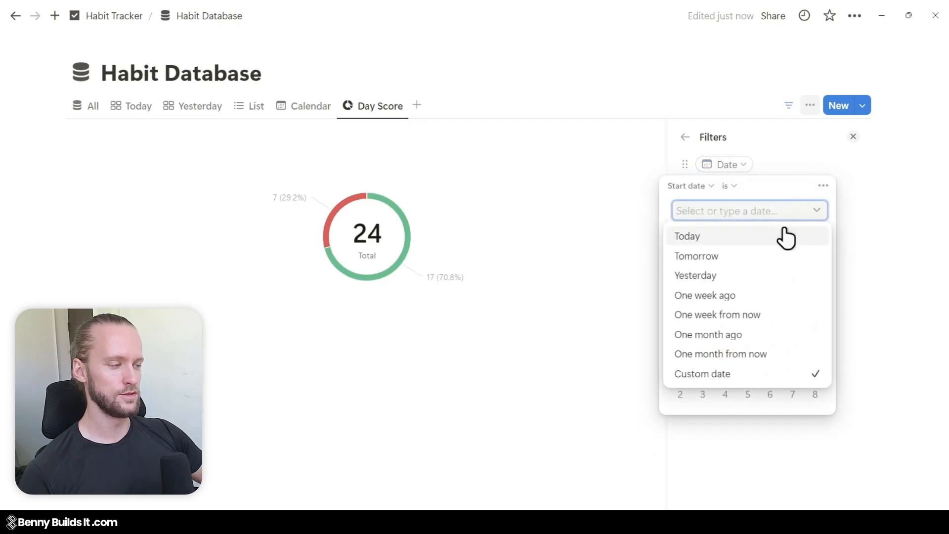
left_click(784, 234)
left_click(749, 136)
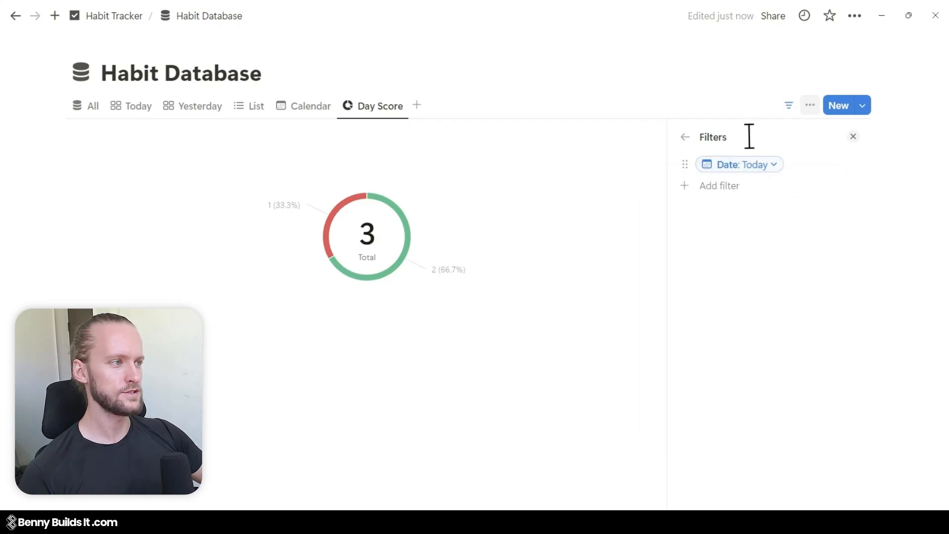
left_click(853, 137)
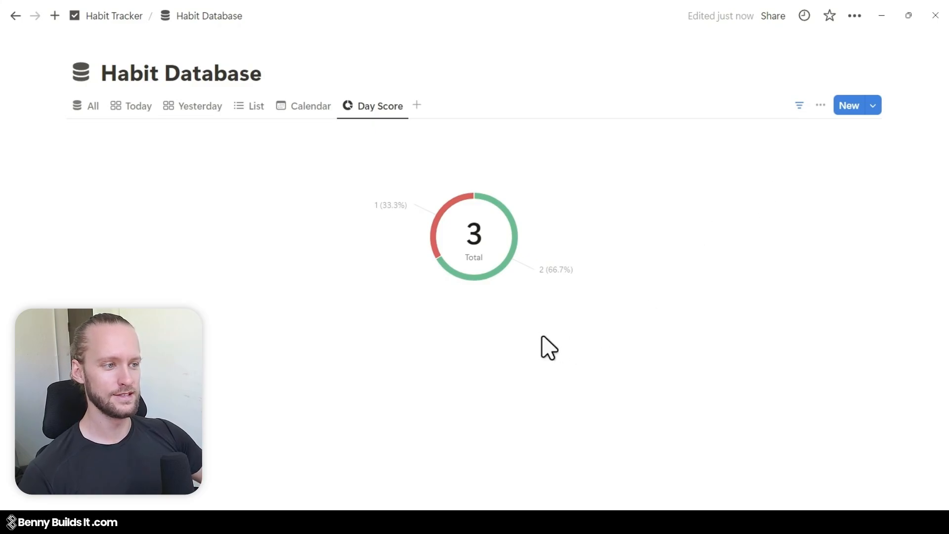
mouse_move(470, 259)
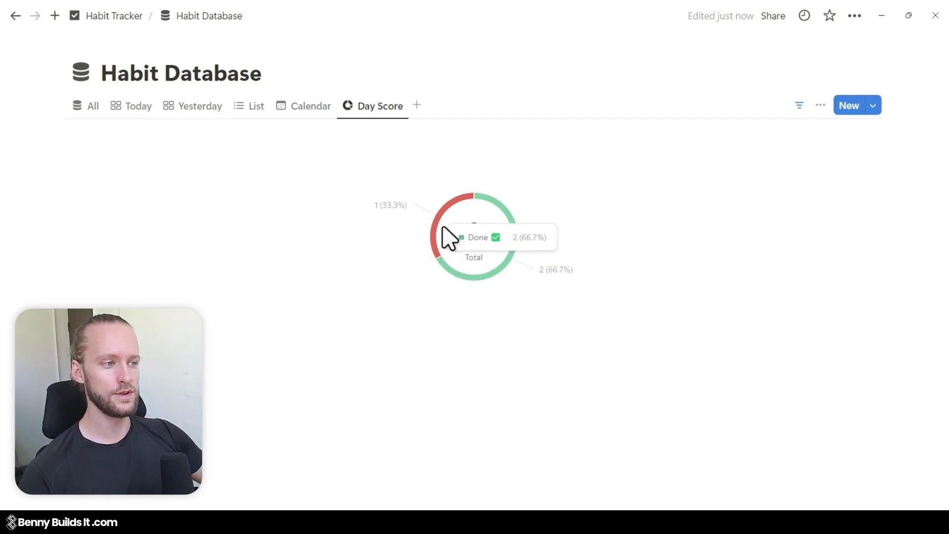
mouse_move(435, 215)
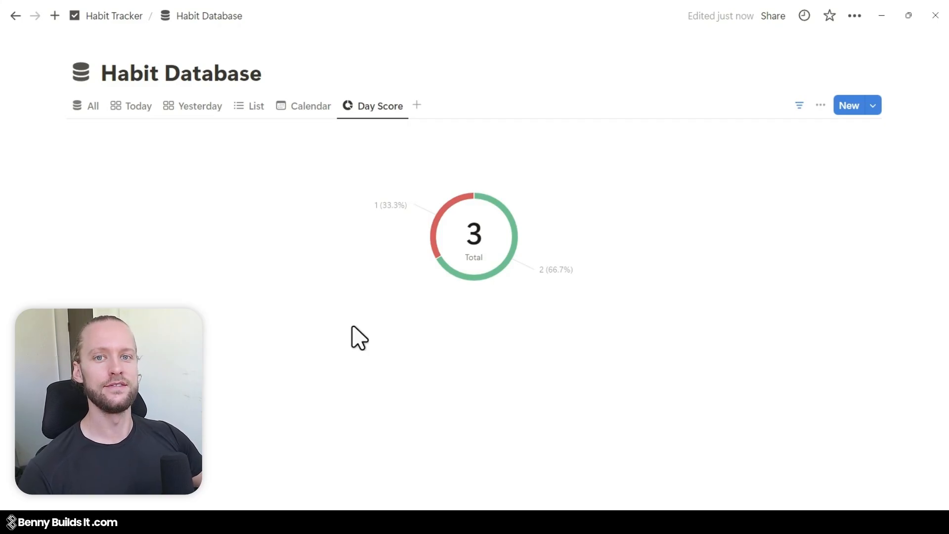
Add another Chart view to the Habit Database, give it a bar chart icon and name it Daily.
left_click(417, 105)
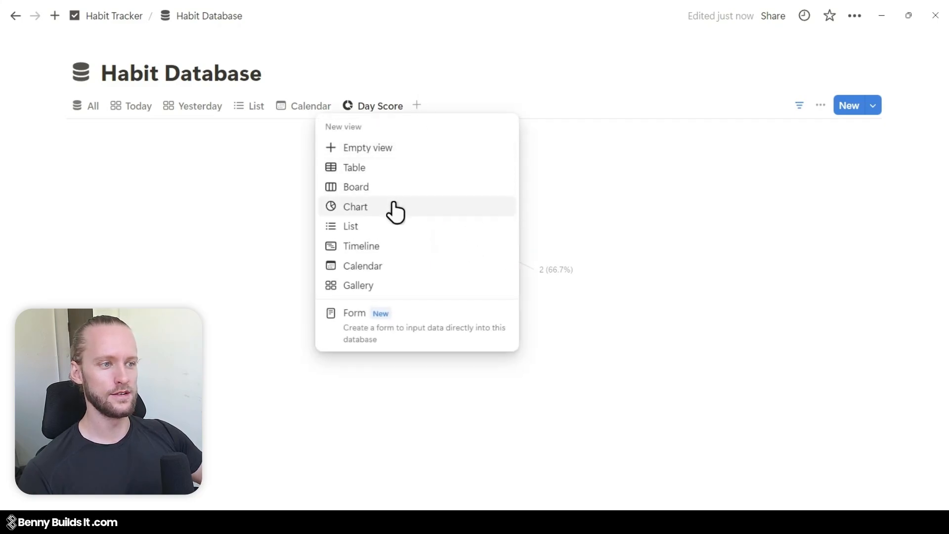
left_click(396, 207)
left_click(811, 106)
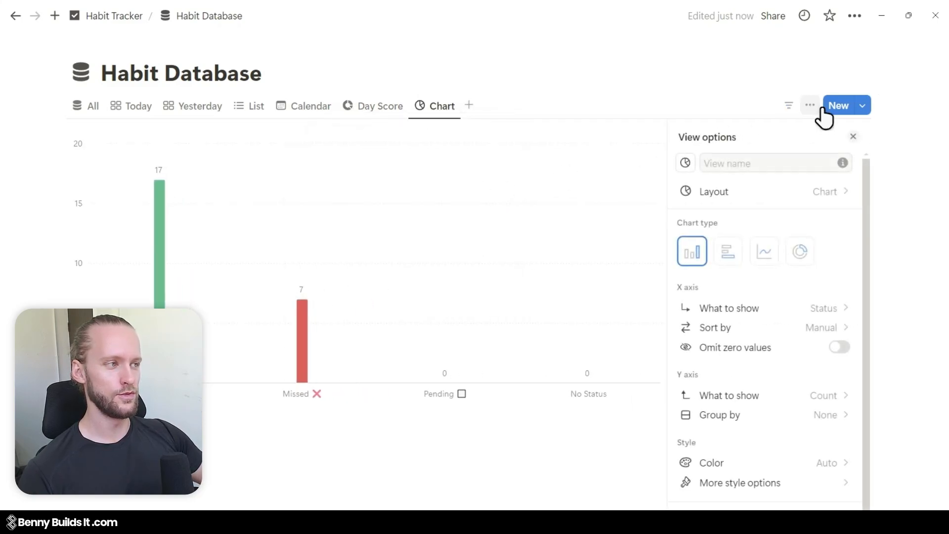
left_click(687, 163)
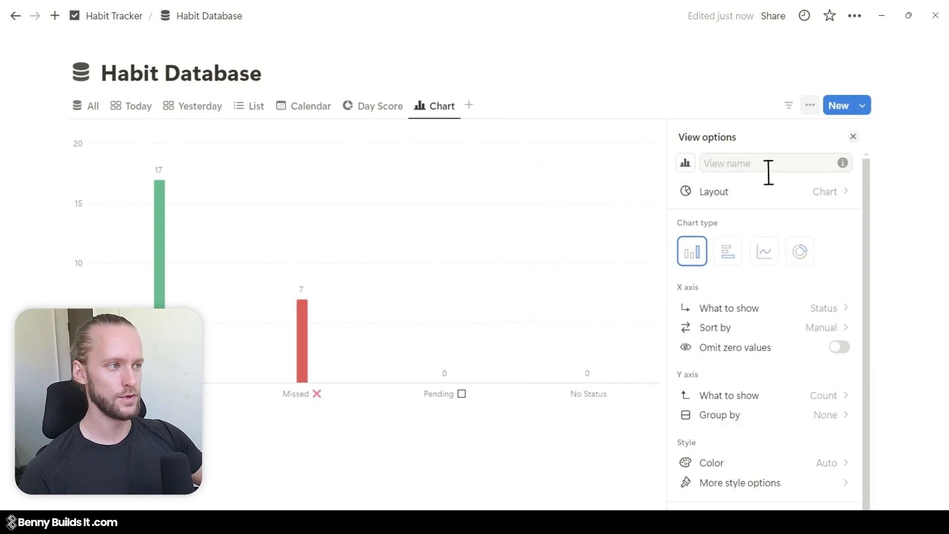
left_click(765, 165)
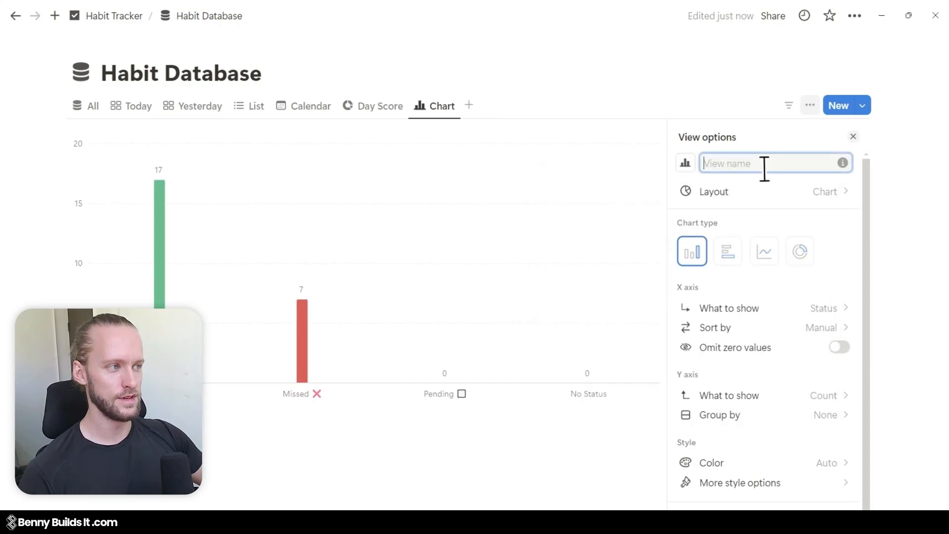
type("Daily")
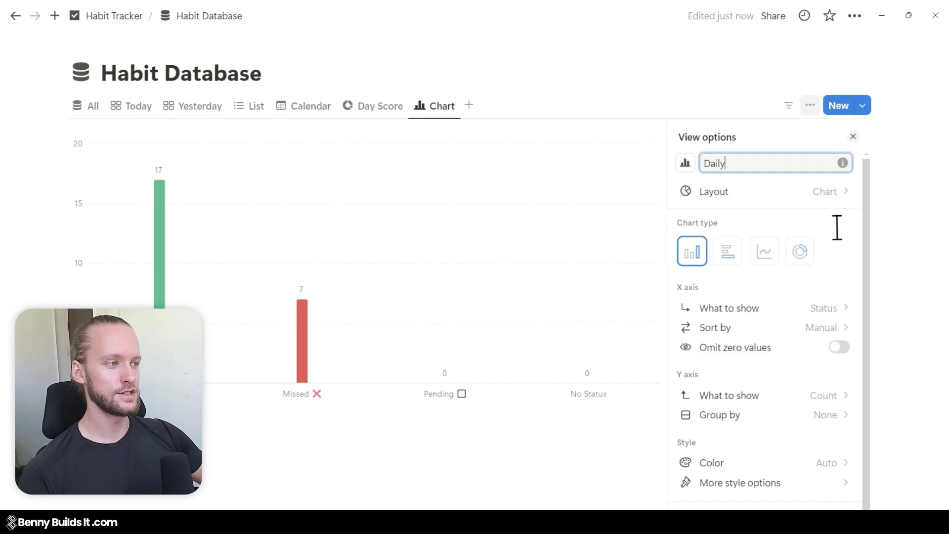
Set the Daily chart's X axis to show Date by Day.
scroll(832, 232, "down", 2)
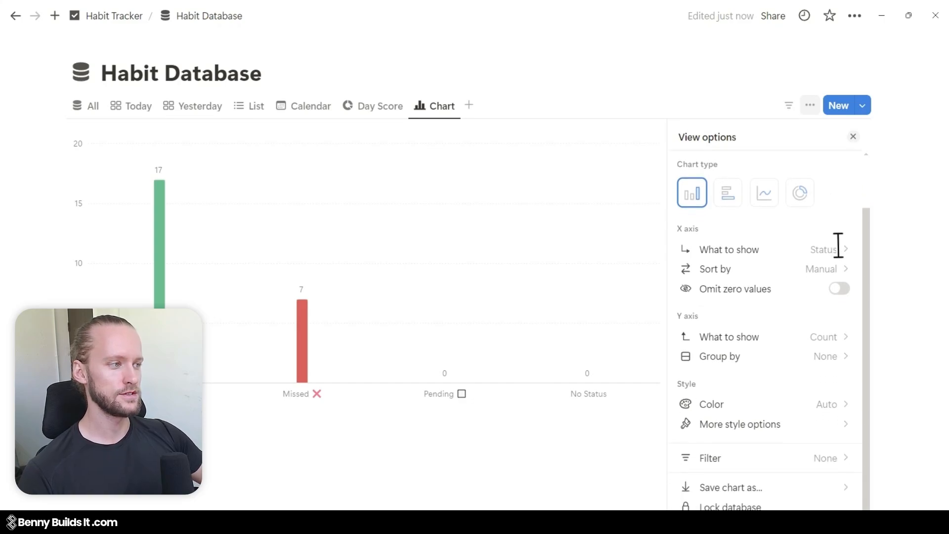
left_click(837, 247)
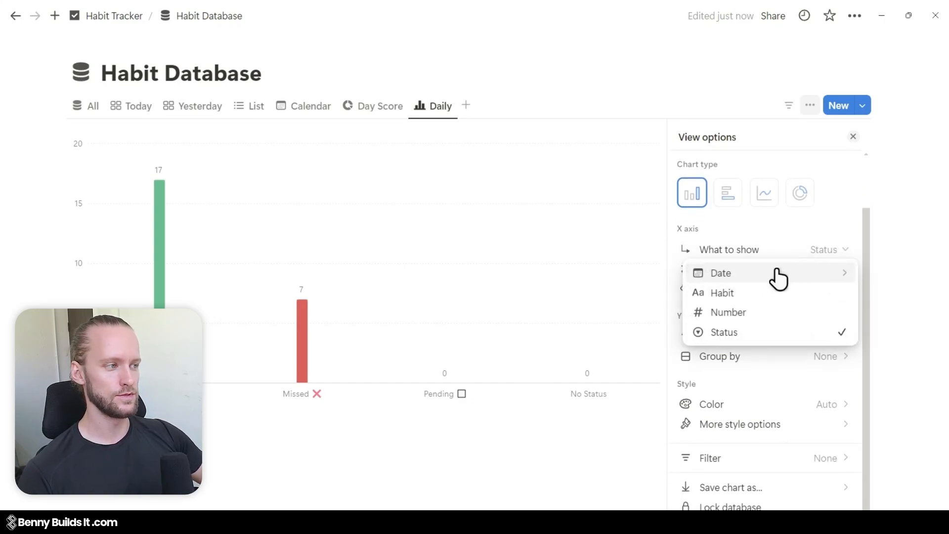
mouse_move(779, 279)
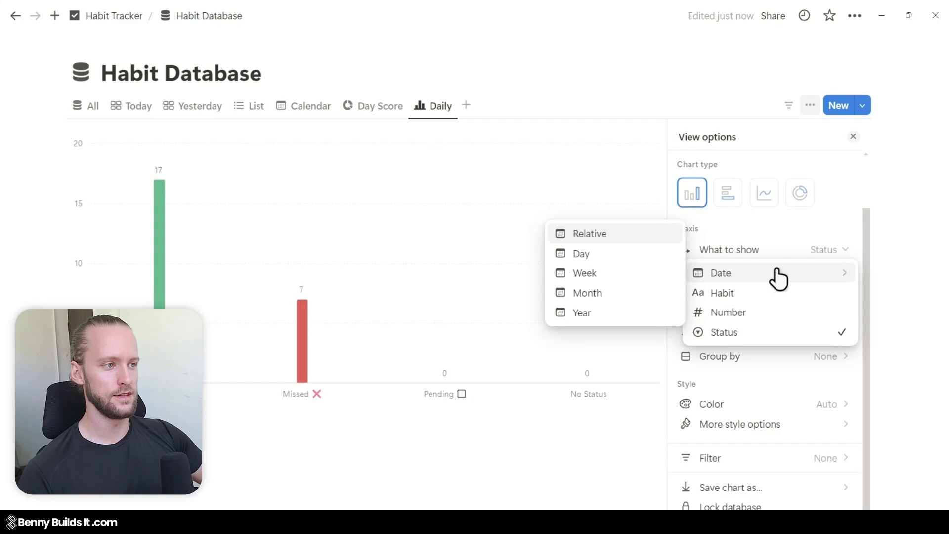
left_click(627, 266)
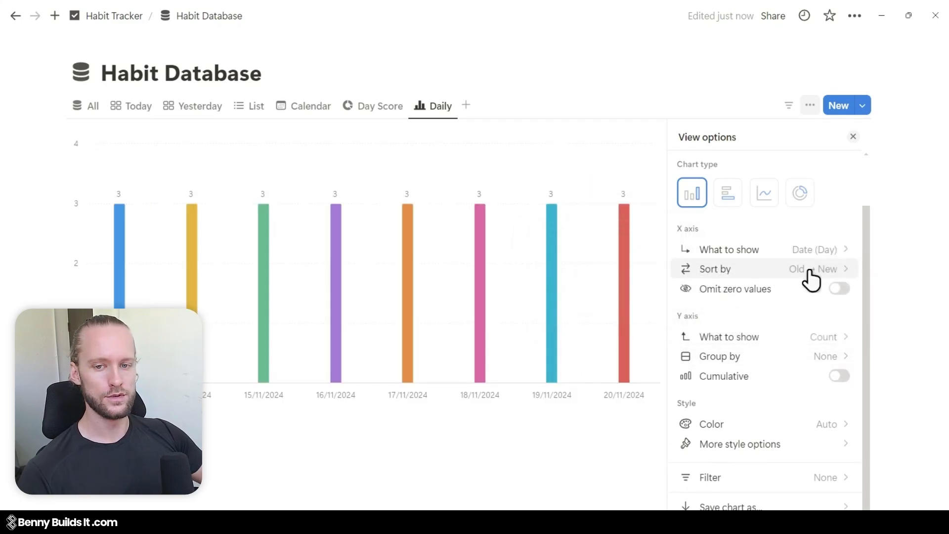
Omit zero values on the Daily chart's X axis and group its Y axis by Status.
left_click(838, 291)
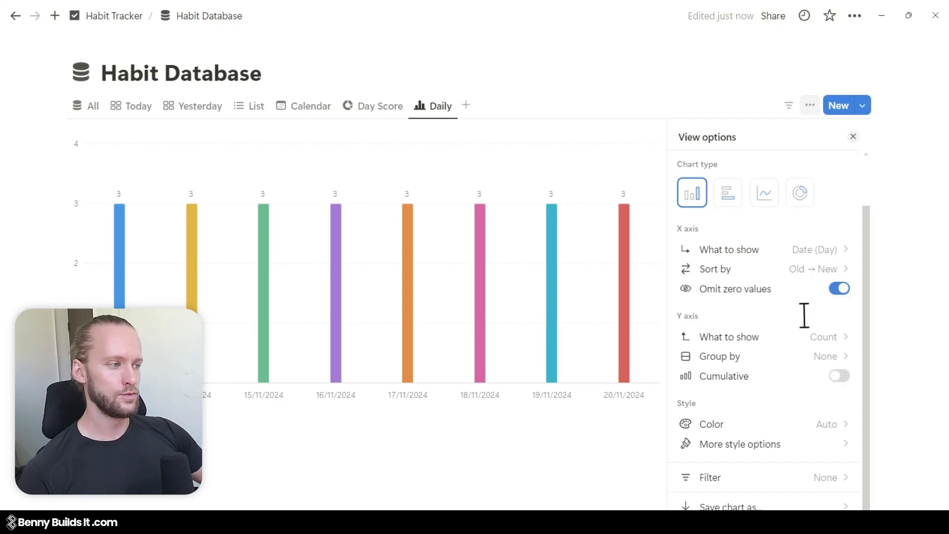
left_click(832, 356)
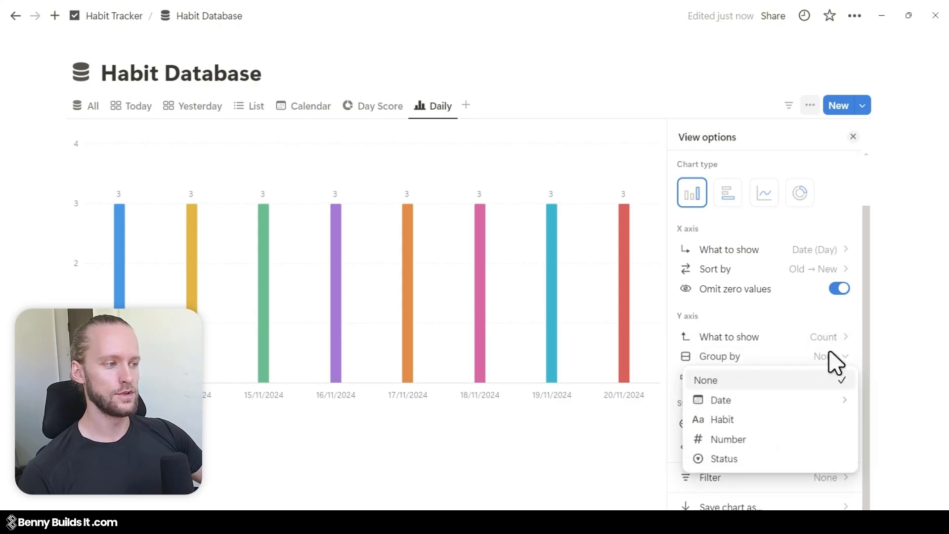
left_click(742, 461)
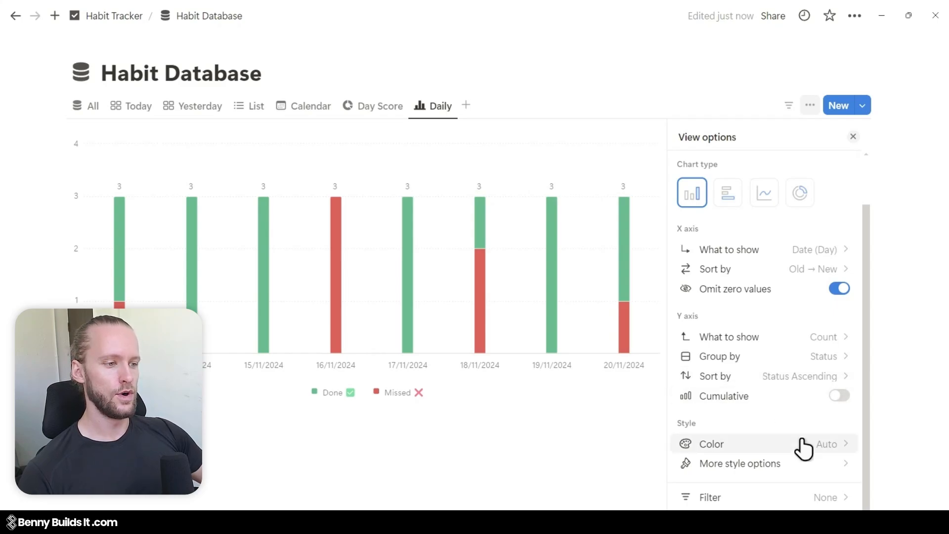
Set the Daily chart's height to Small and its group style to Percent.
left_click(815, 468)
left_click(828, 410)
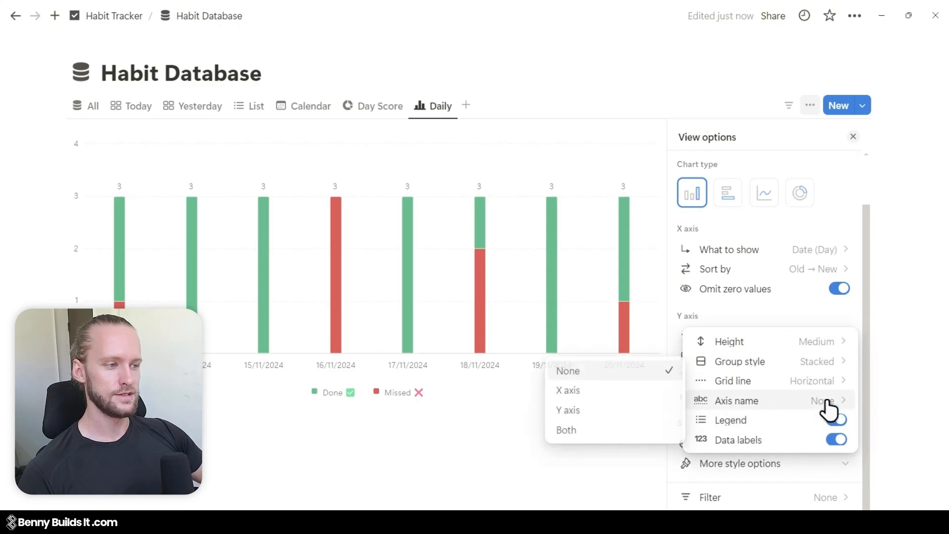
left_click(814, 346)
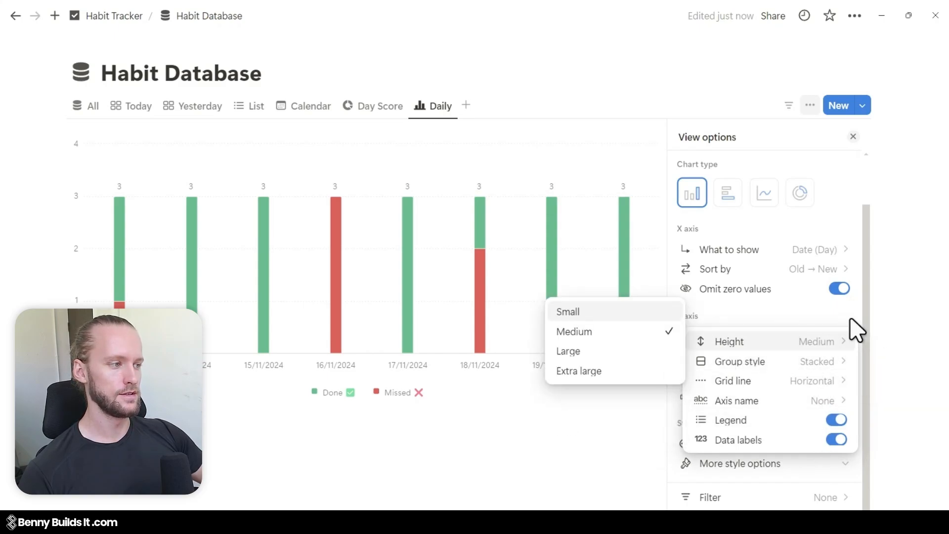
left_click(638, 316)
left_click(816, 365)
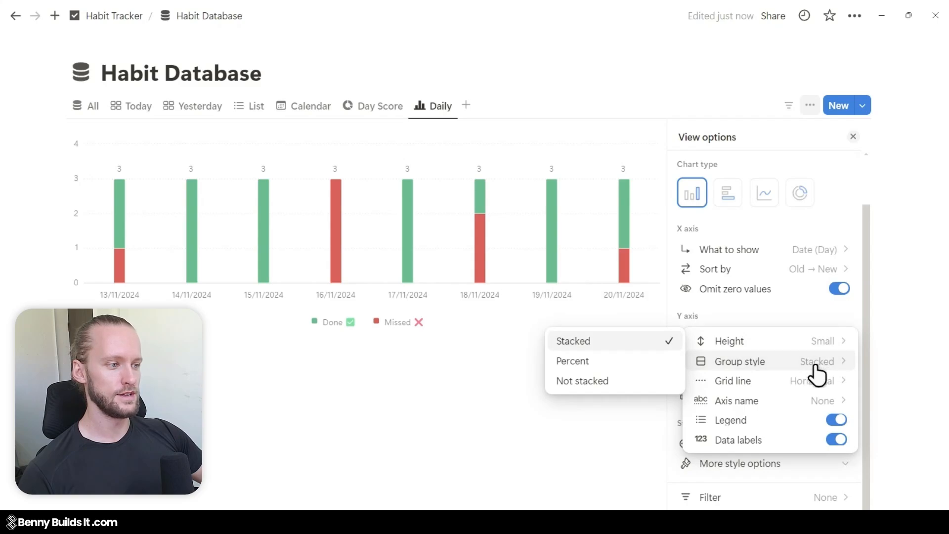
left_click(614, 362)
Set the Daily chart's grid line to None and turn off its legend.
left_click(815, 401)
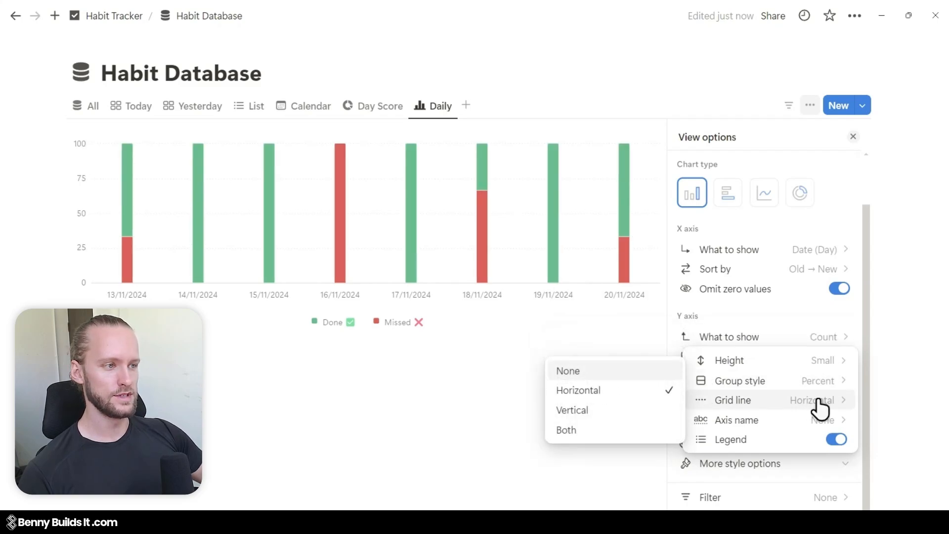
left_click(613, 372)
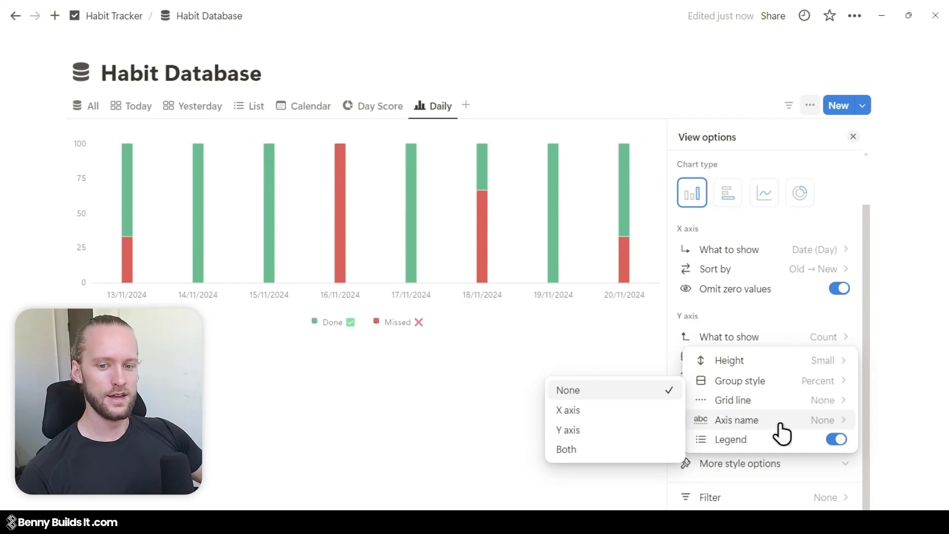
left_click(837, 440)
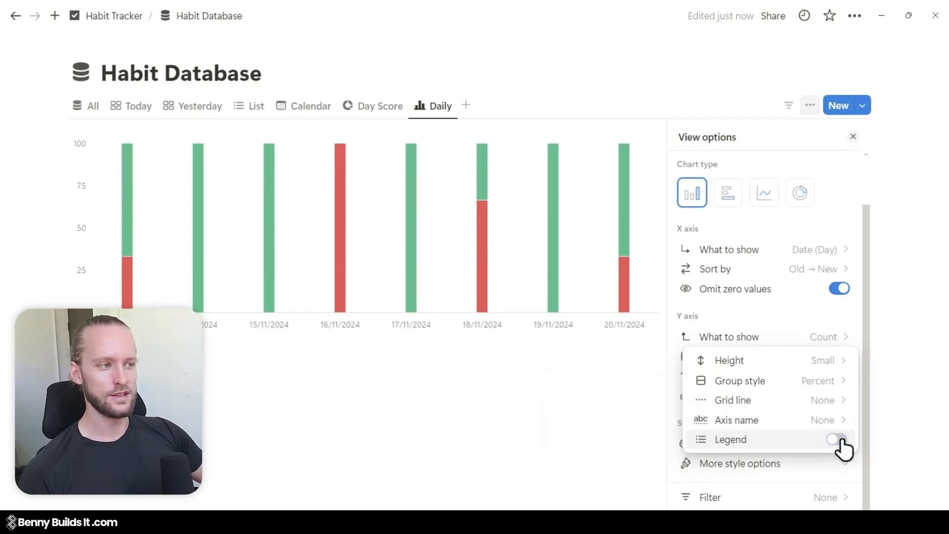
key("Escape")
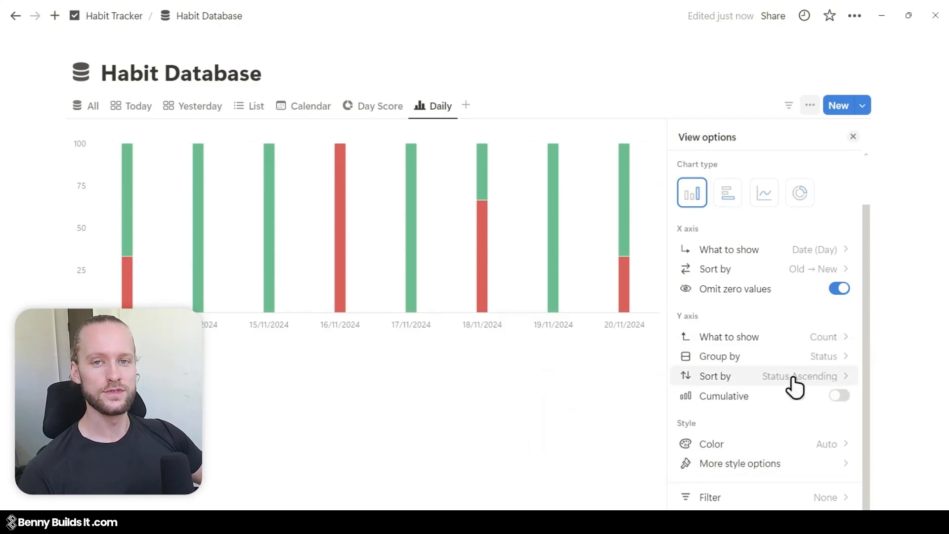
Add an advanced filter to the Daily chart where Habit contains "Wake Up 06:00".
left_click(760, 499)
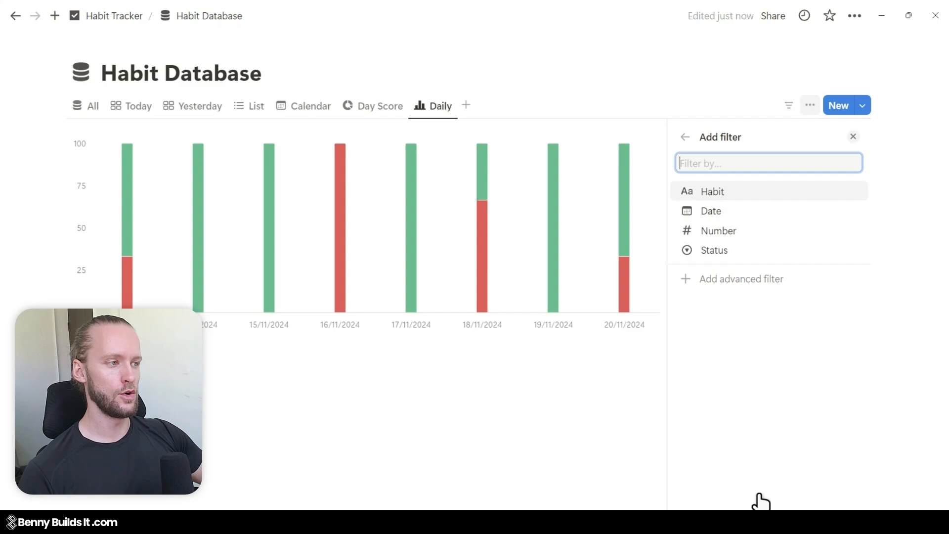
left_click(743, 194)
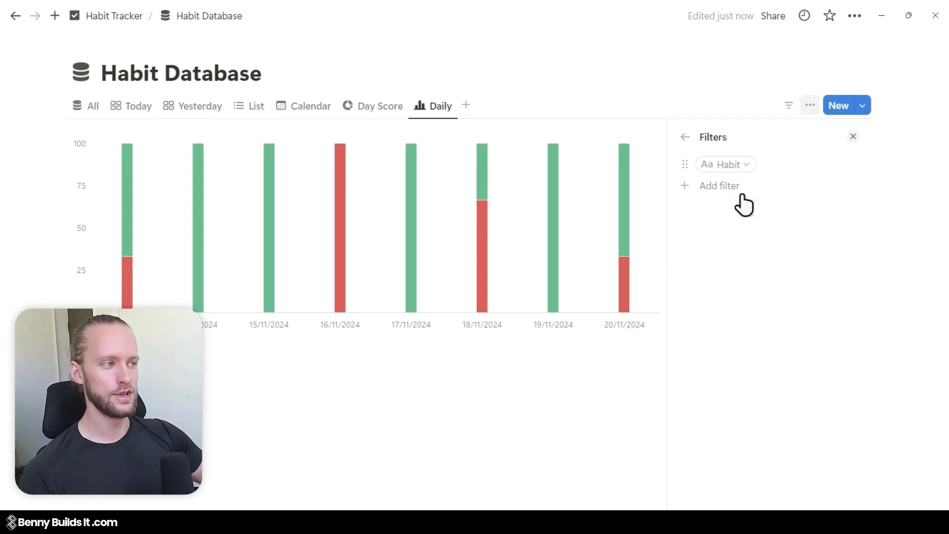
left_click(747, 167)
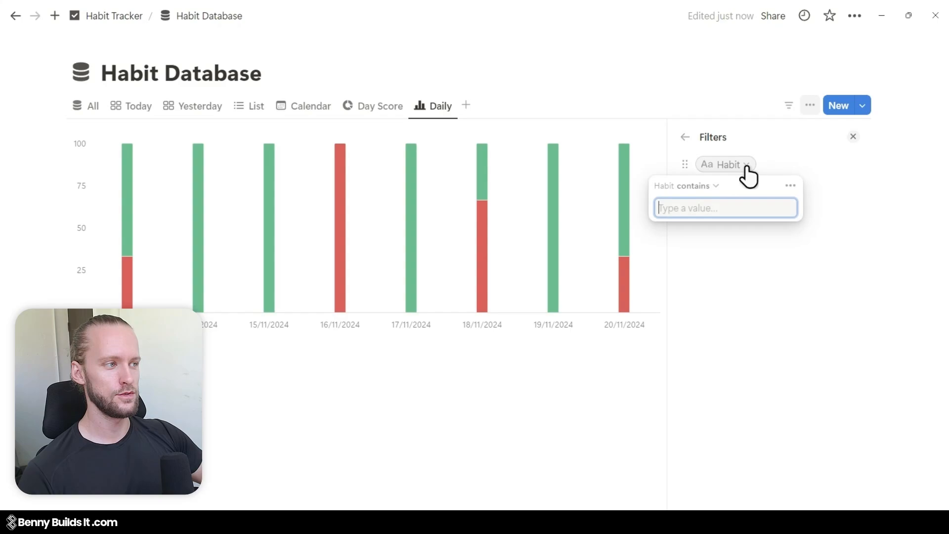
left_click(791, 186)
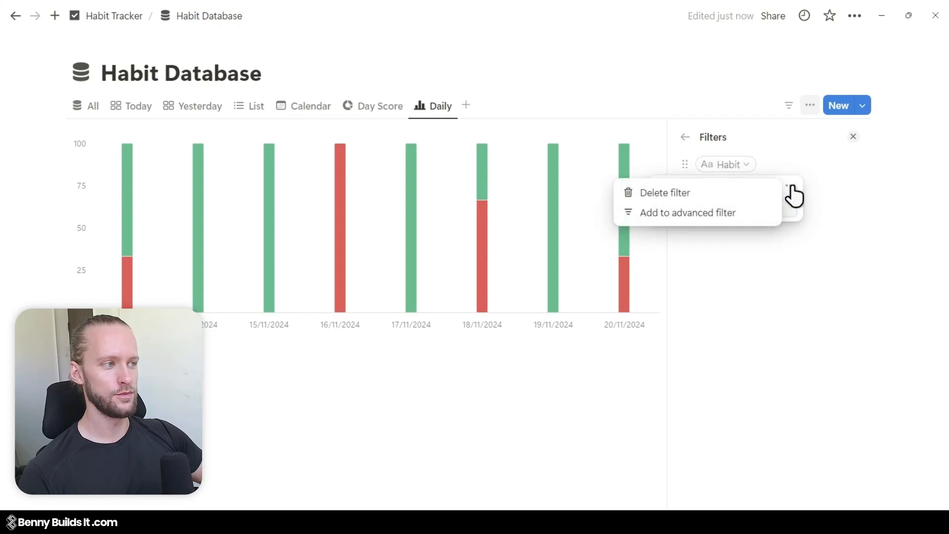
left_click(744, 213)
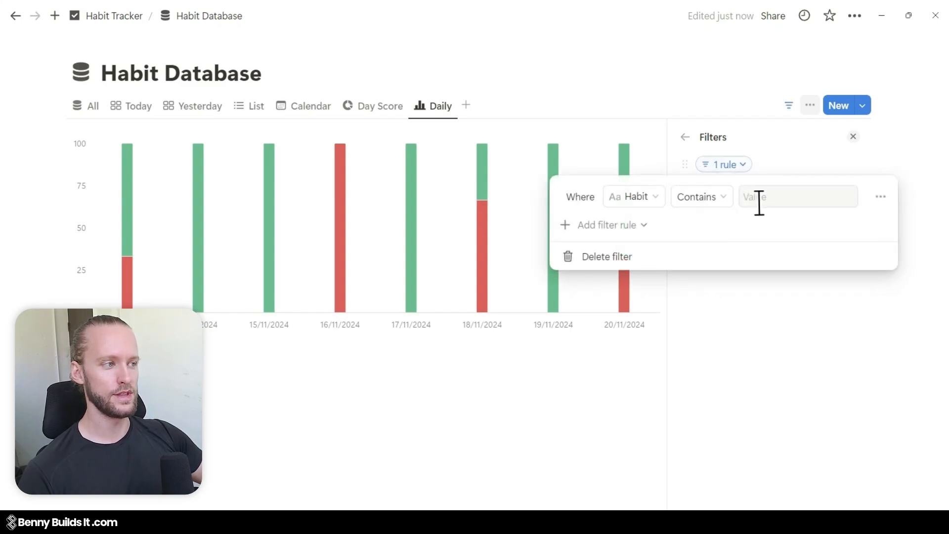
left_click(775, 197)
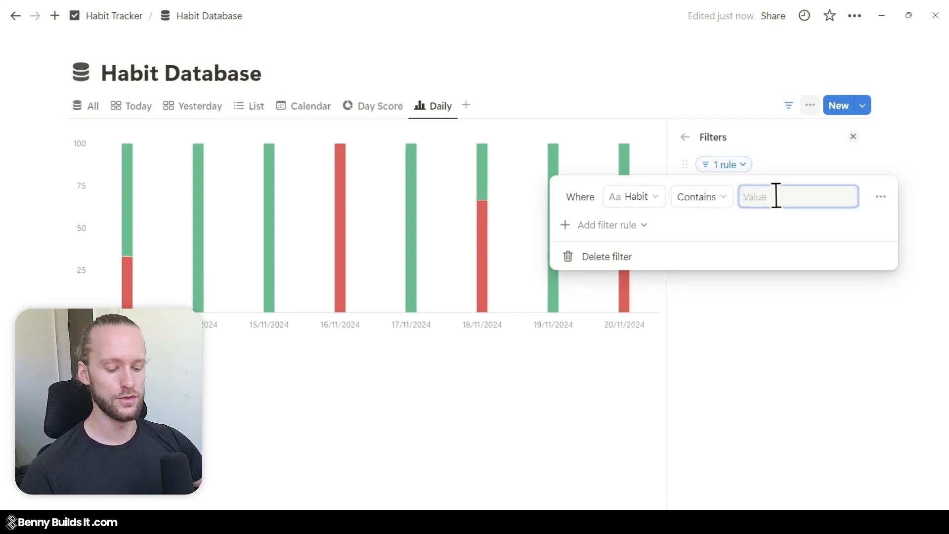
type("Waker")
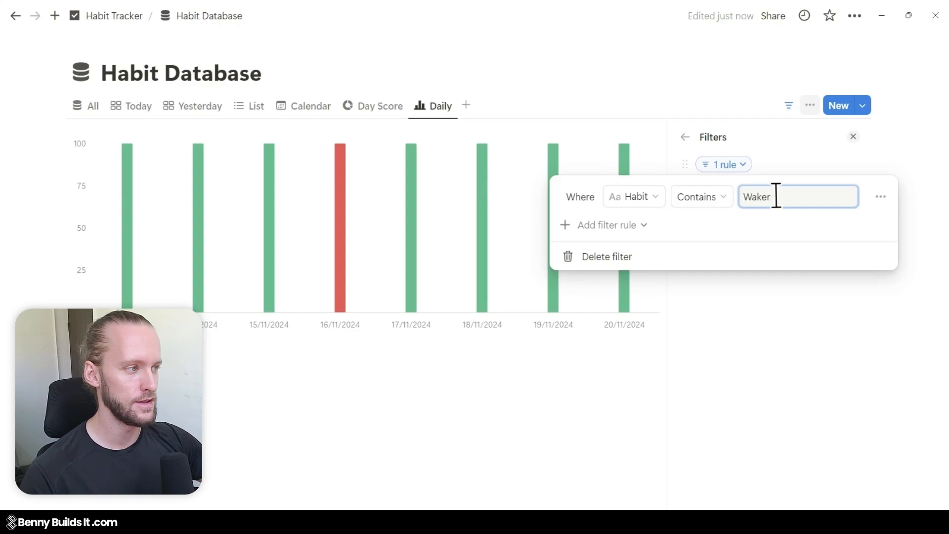
key("BackSpace")
type(" Up 06:00")
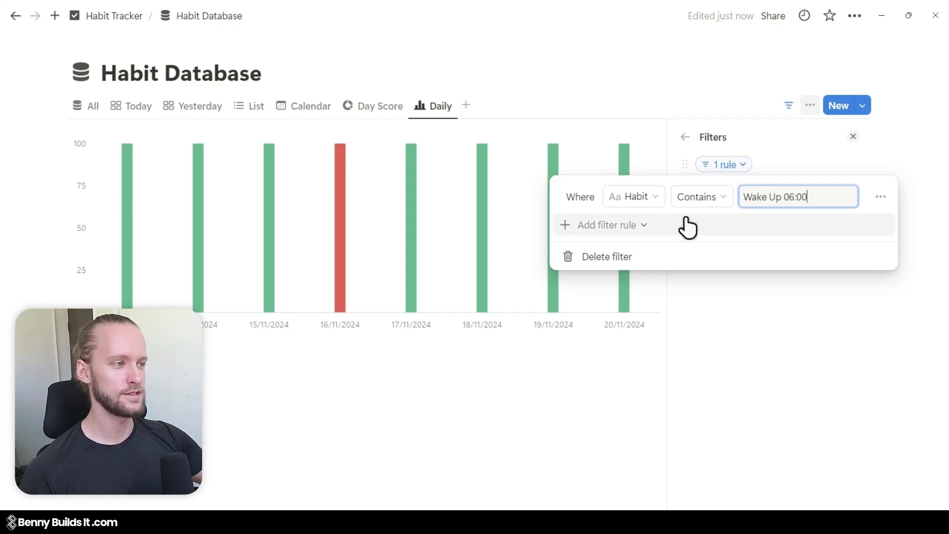
Add a nested filter group to the Daily chart where the Date's start date is on or before Today.
left_click(630, 228)
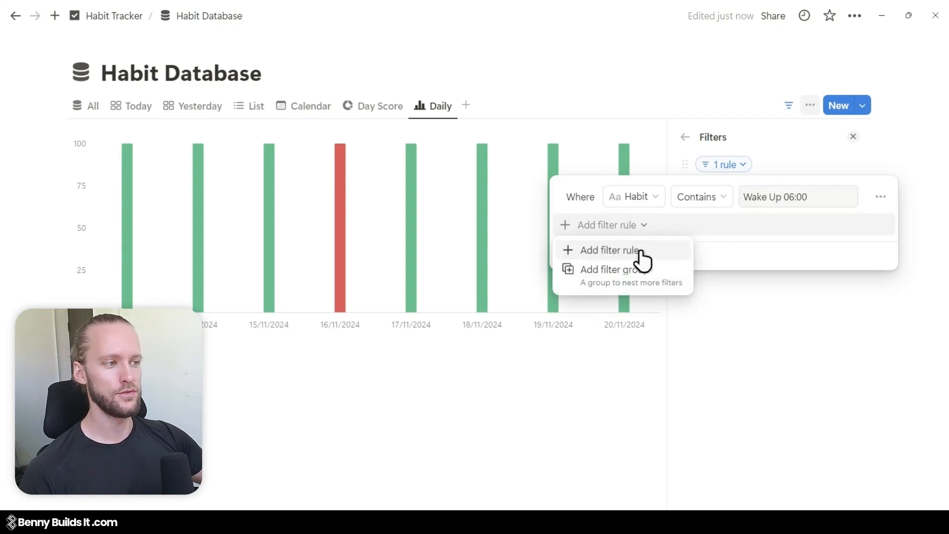
left_click(666, 281)
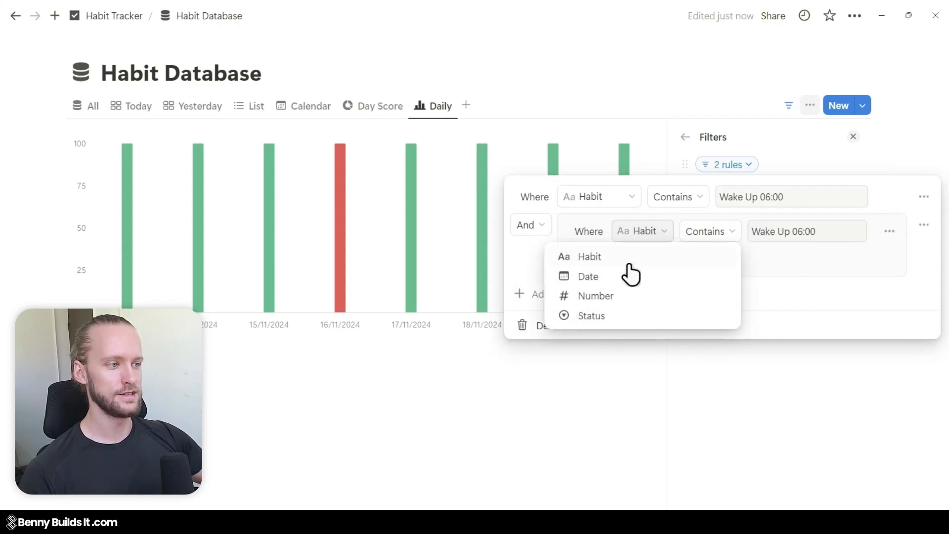
left_click(635, 275)
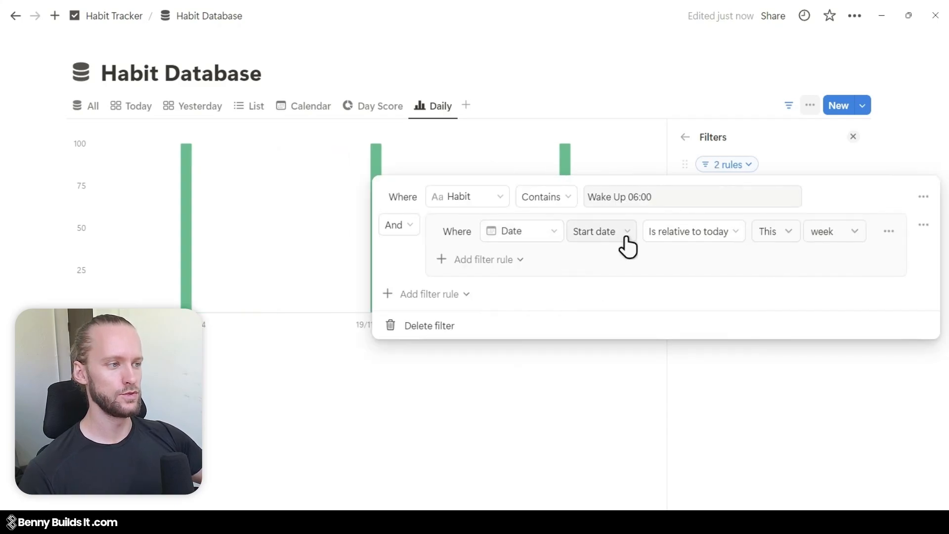
left_click(684, 233)
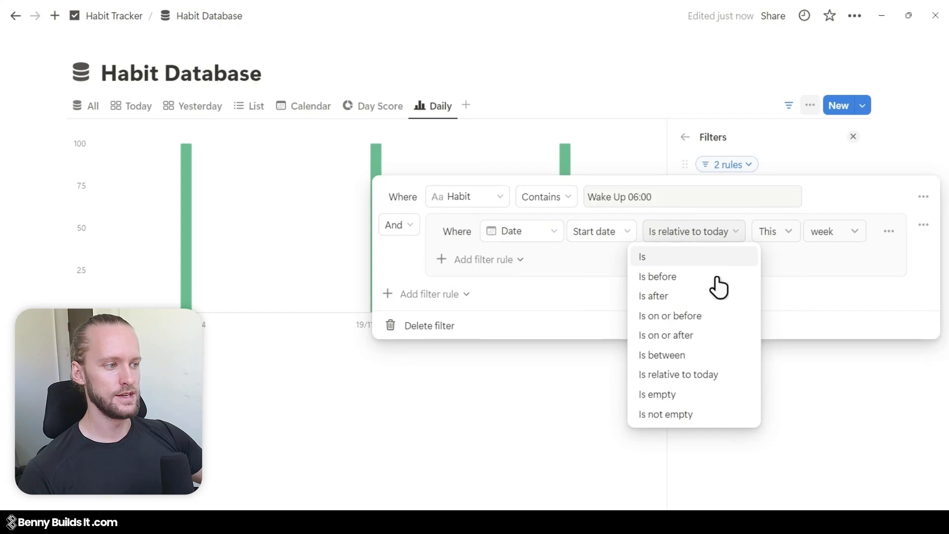
left_click(694, 322)
Add a second And rule to the filter group with Date relative to today, set to Past, choose its time unit and close the view options.
left_click(588, 261)
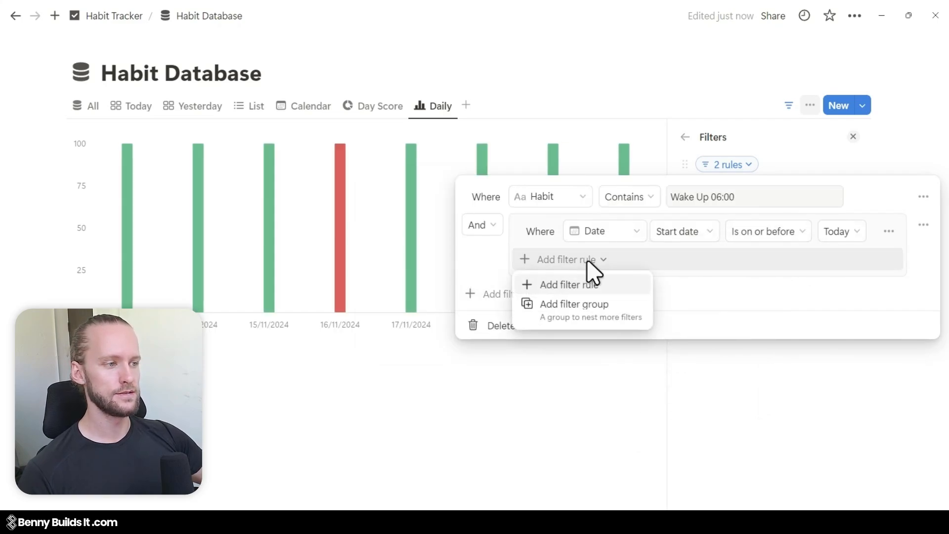
left_click(594, 297)
left_click(535, 259)
left_click(537, 292)
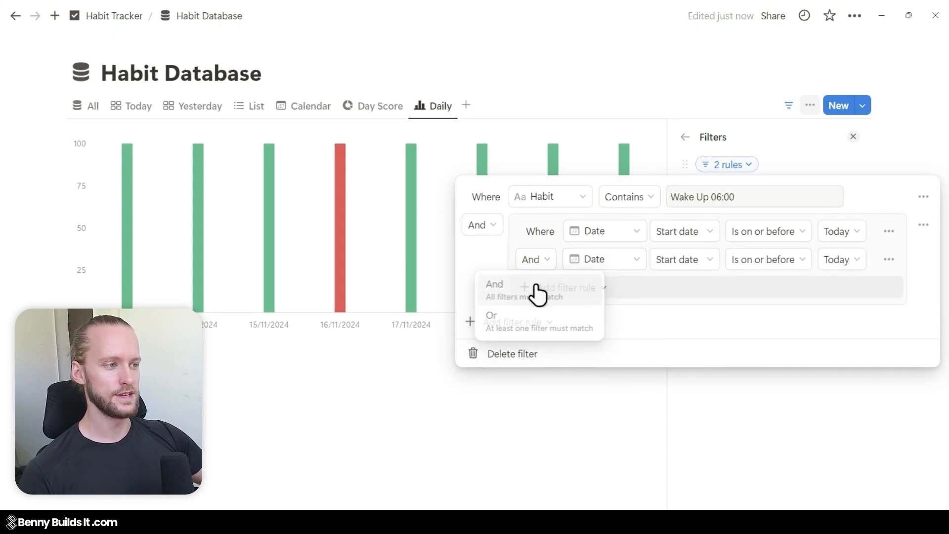
left_click(787, 262)
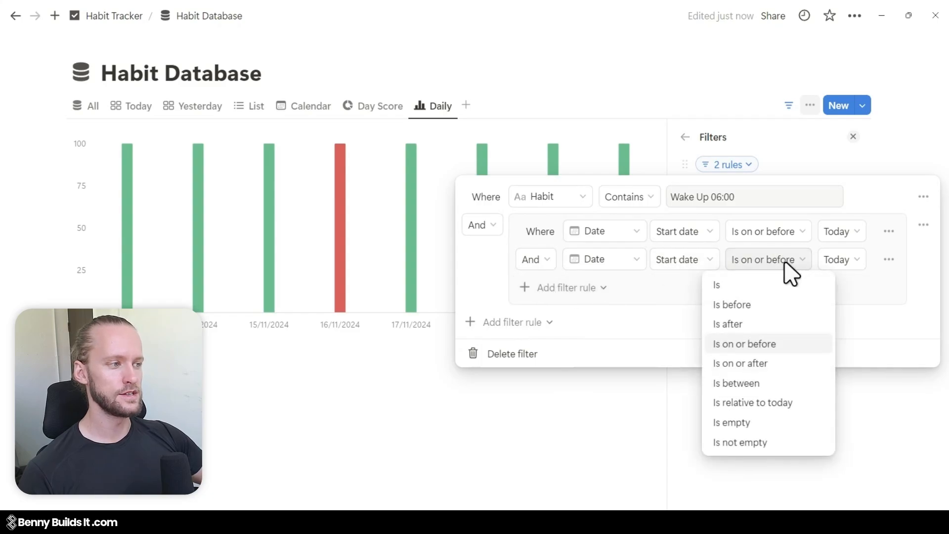
left_click(794, 400)
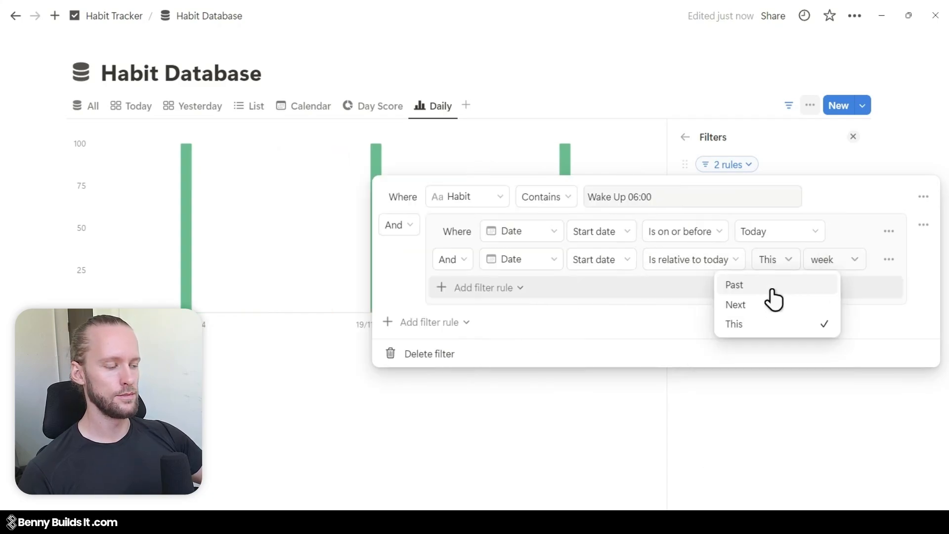
left_click(778, 285)
left_click(825, 259)
left_click(816, 327)
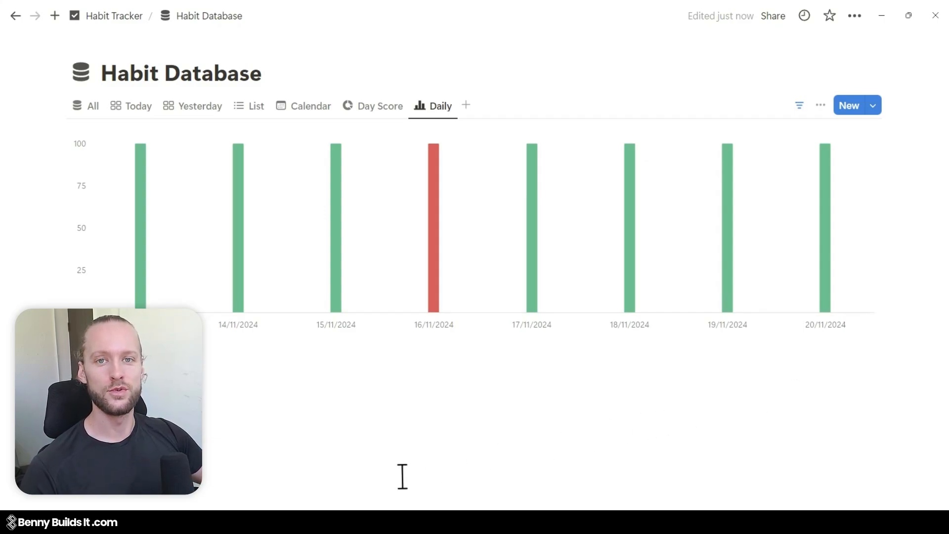
Duplicate the Daily chart view and name the copy Weekly.
left_click(437, 107)
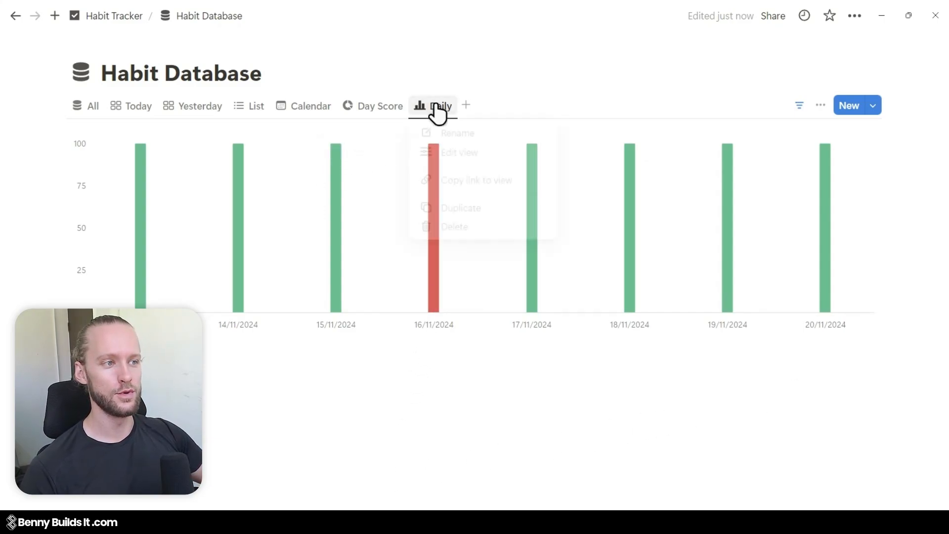
left_click(483, 213)
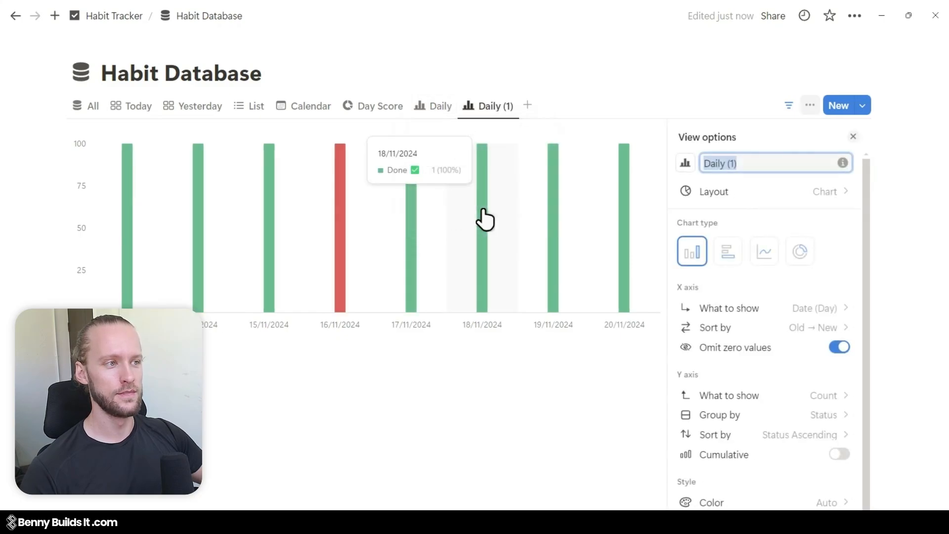
type("Weekly")
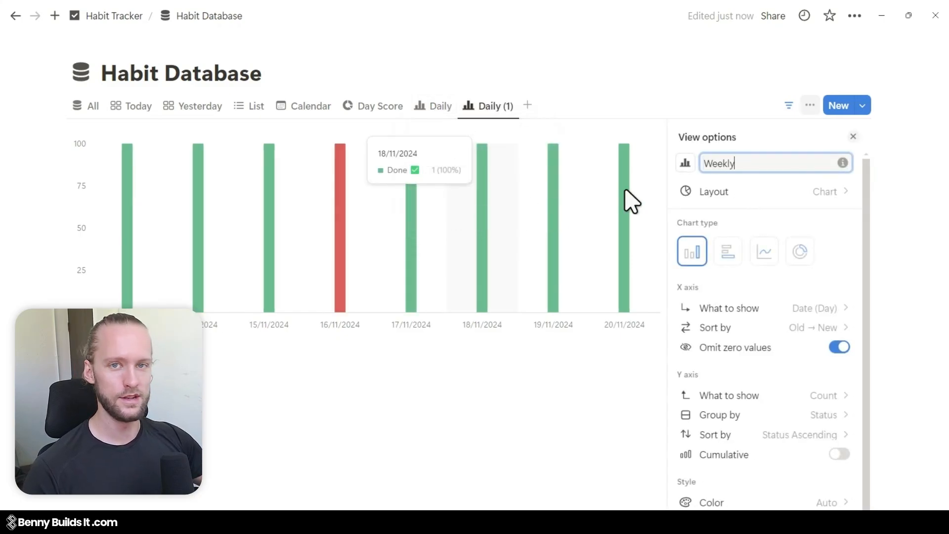
key("Return")
Set the Weekly chart's X axis to show Date by Week.
scroll(842, 218, "down", 2)
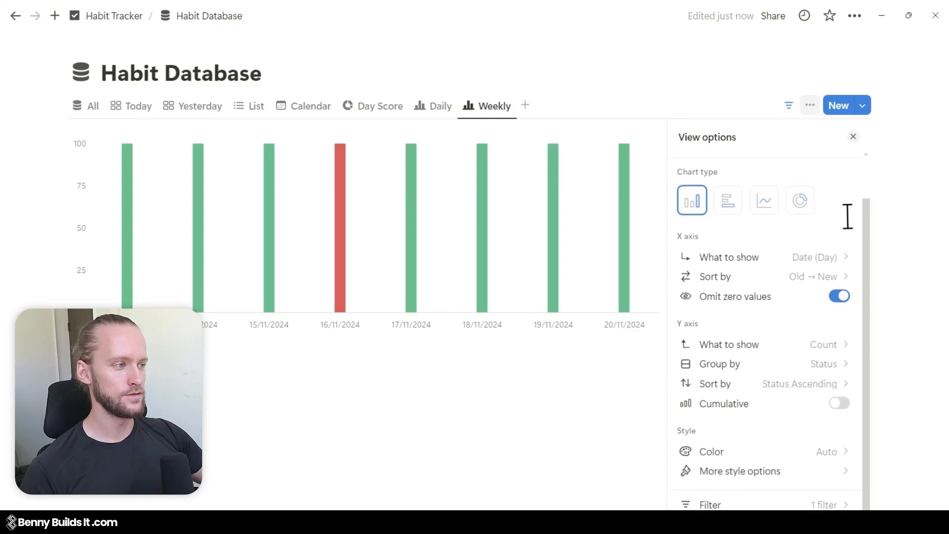
left_click(842, 257)
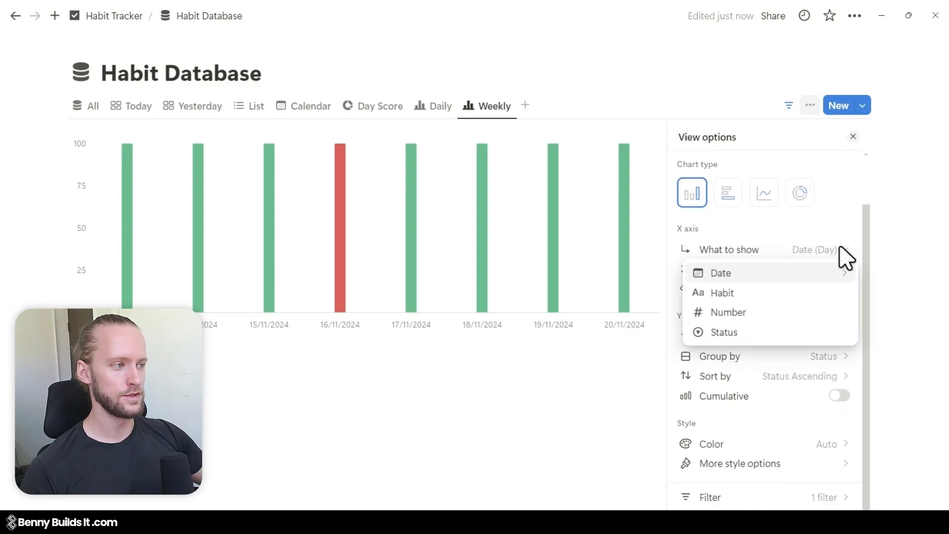
mouse_move(822, 283)
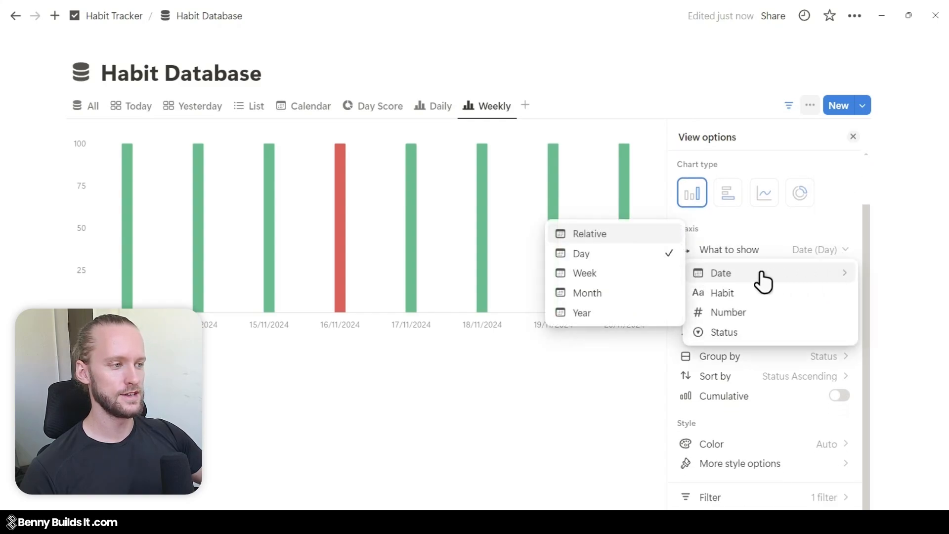
left_click(591, 275)
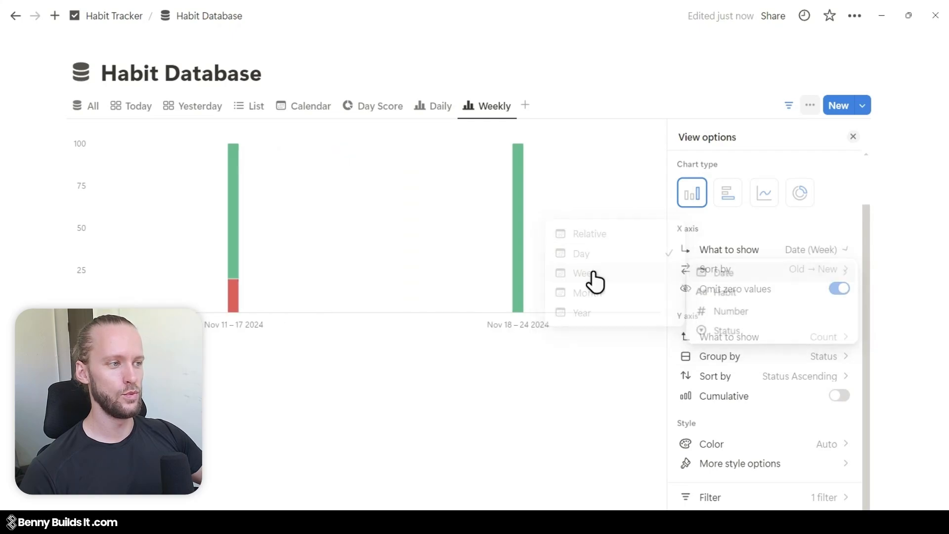
scroll(807, 468, "down", 1)
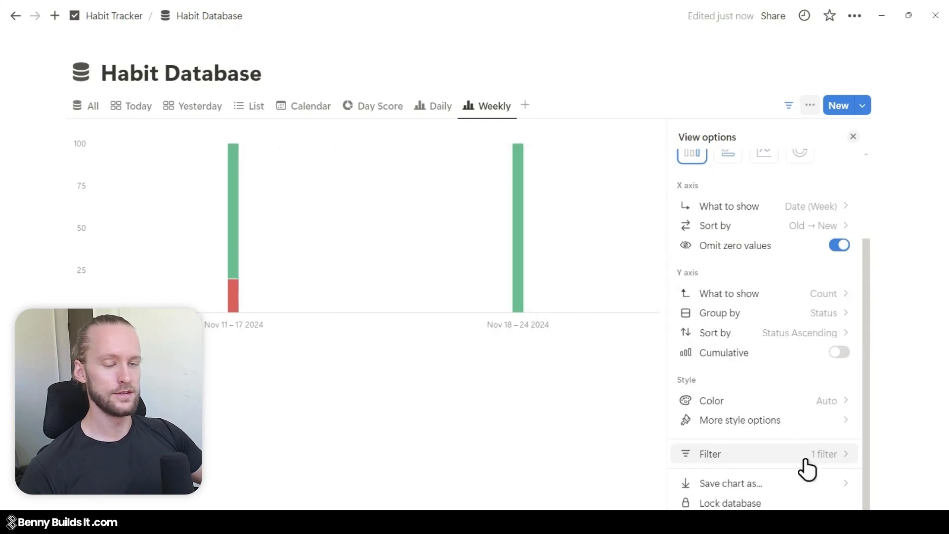
Set the relative-date rule in the Weekly chart's filter group to the past 3 months and close the view options.
left_click(779, 455)
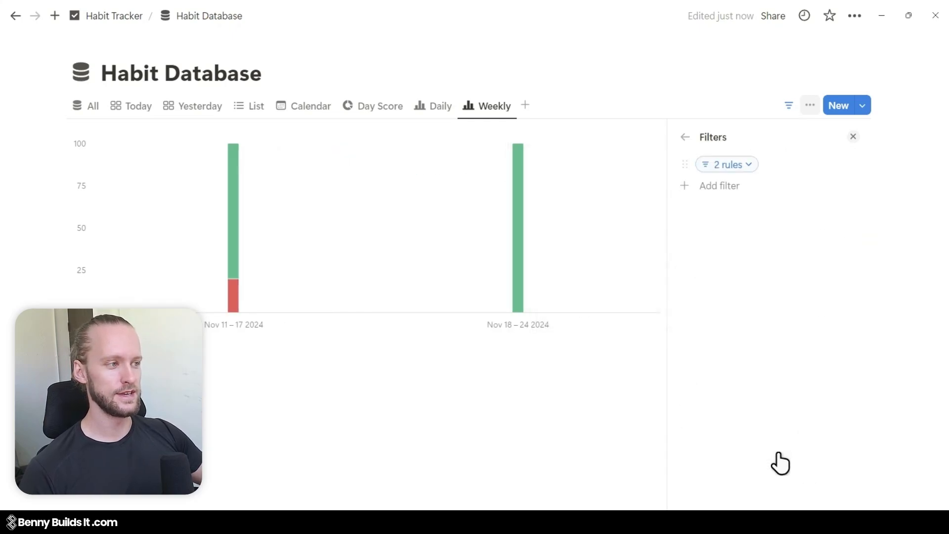
left_click(750, 168)
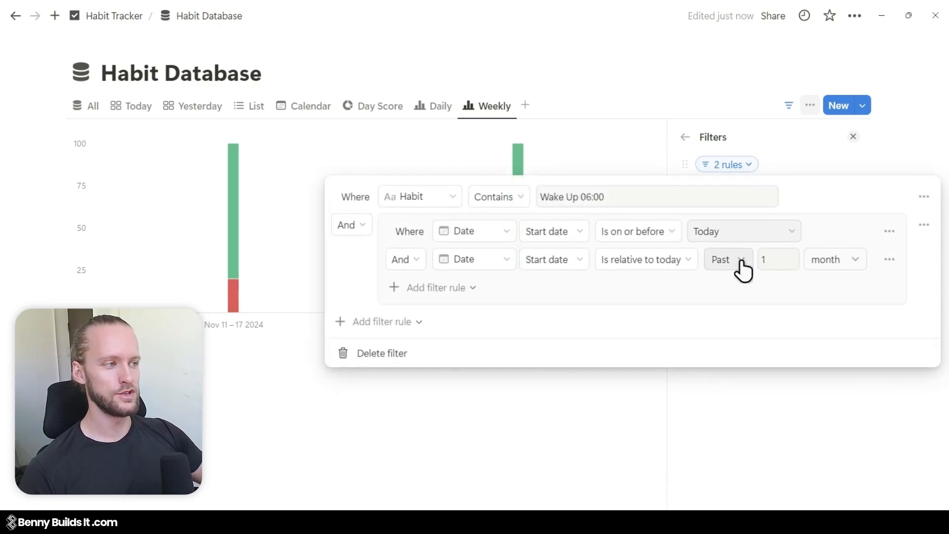
left_click(790, 256)
left_click(790, 256)
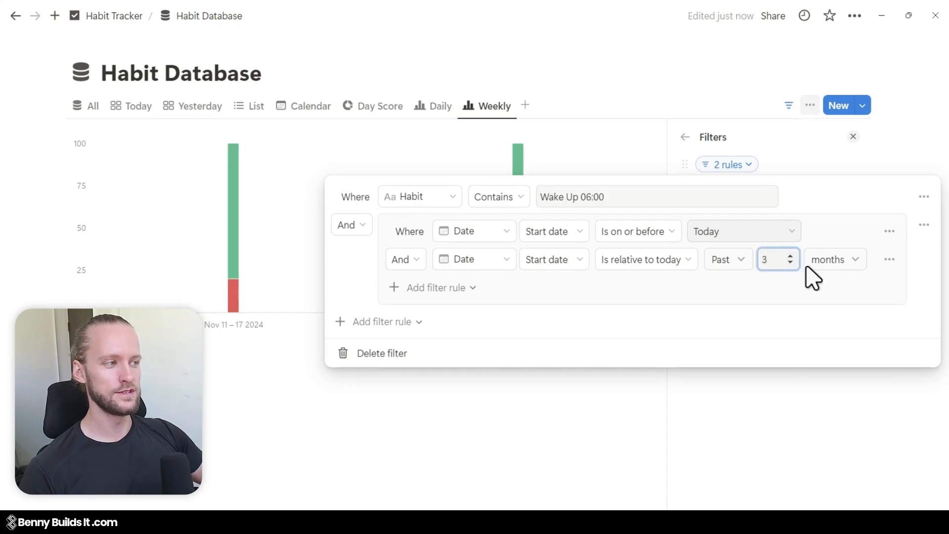
left_click(843, 197)
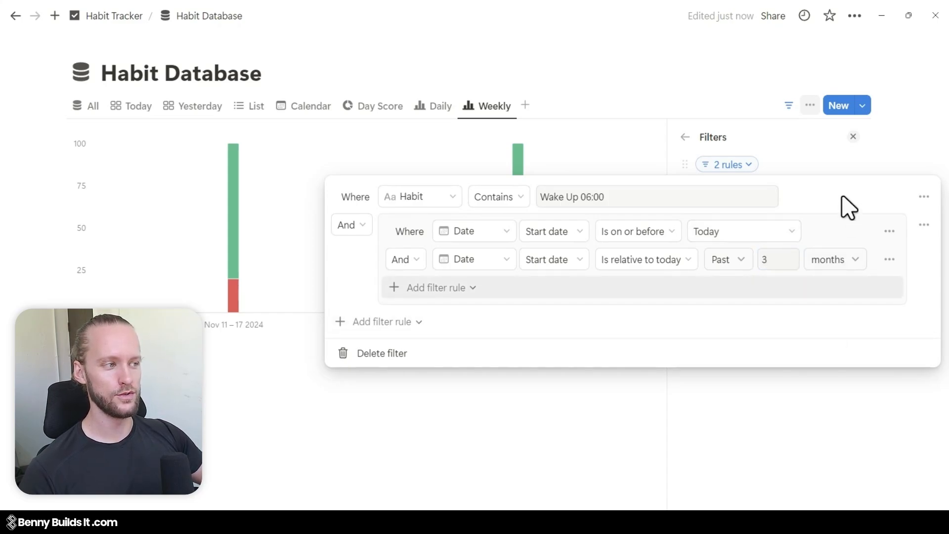
left_click(596, 81)
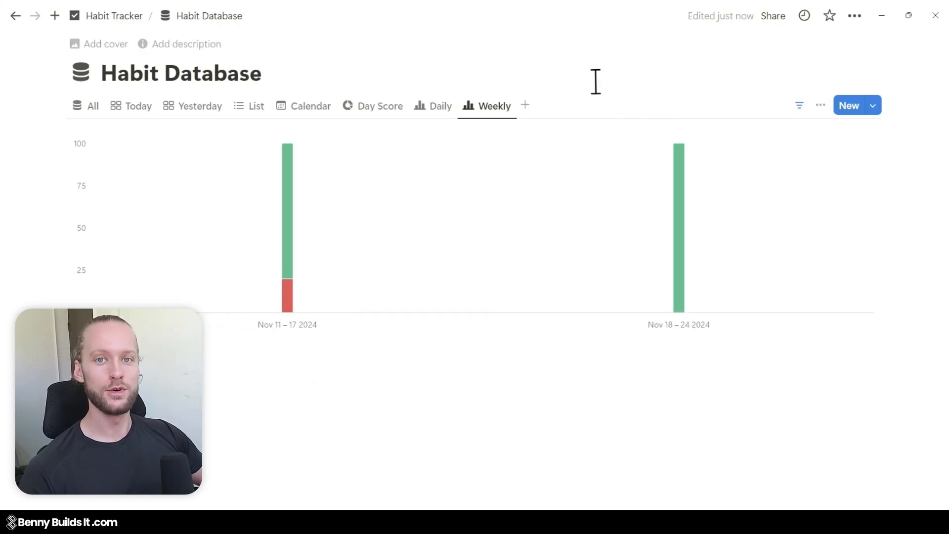
Duplicate the Weekly chart view and name the copy Monthly.
left_click(492, 106)
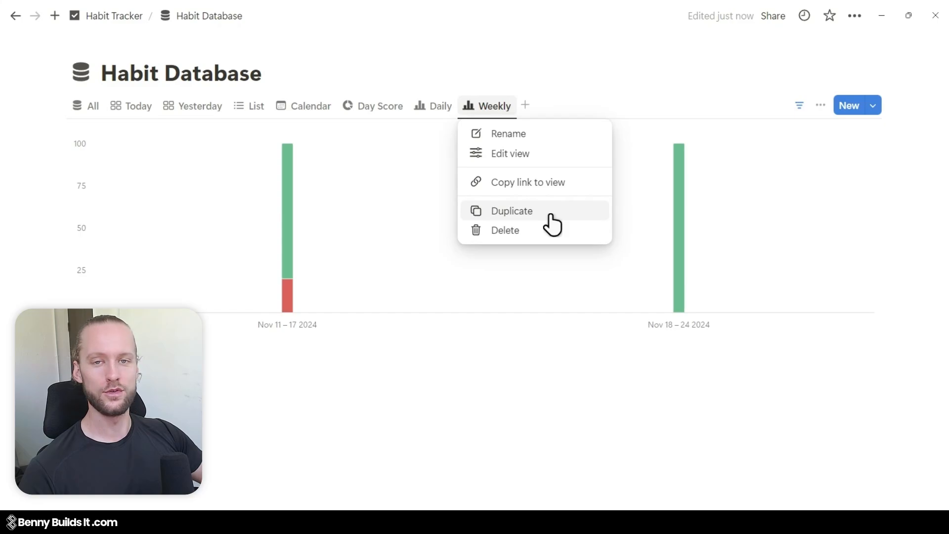
left_click(552, 217)
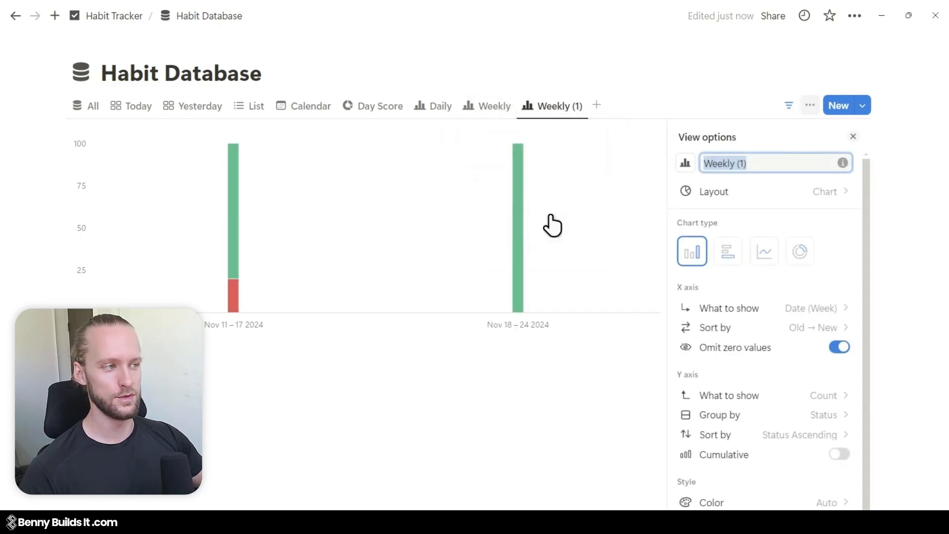
type("Monthly")
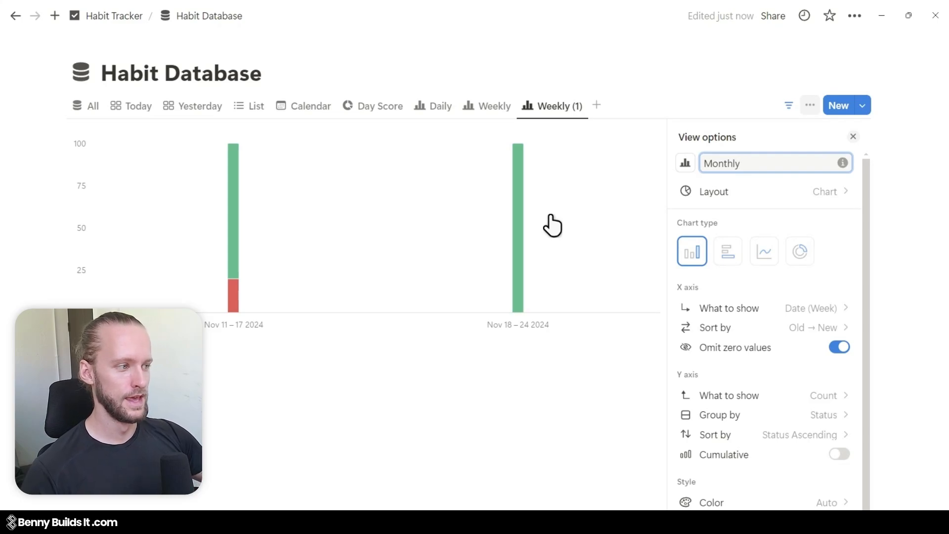
Set the Monthly chart's X axis to show Date by Month.
left_click(837, 315)
mouse_move(794, 334)
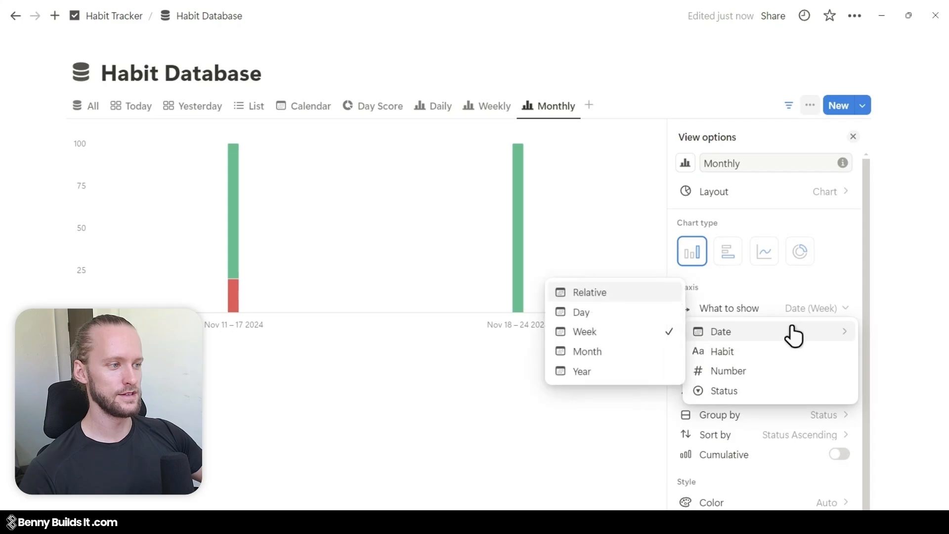
left_click(588, 351)
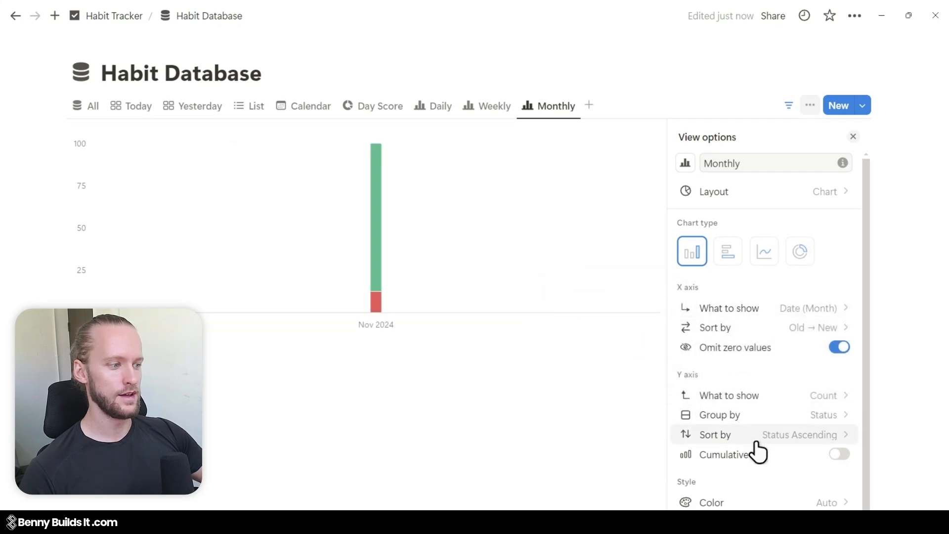
Set the amount in the Monthly chart's past relative-date rule to 1, choose its time unit and close the view options.
left_click(789, 105)
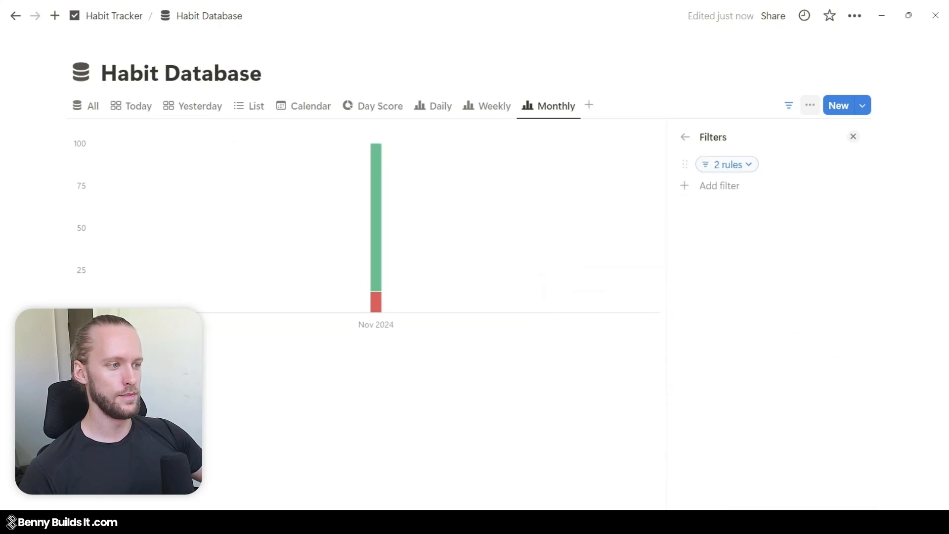
left_click(753, 168)
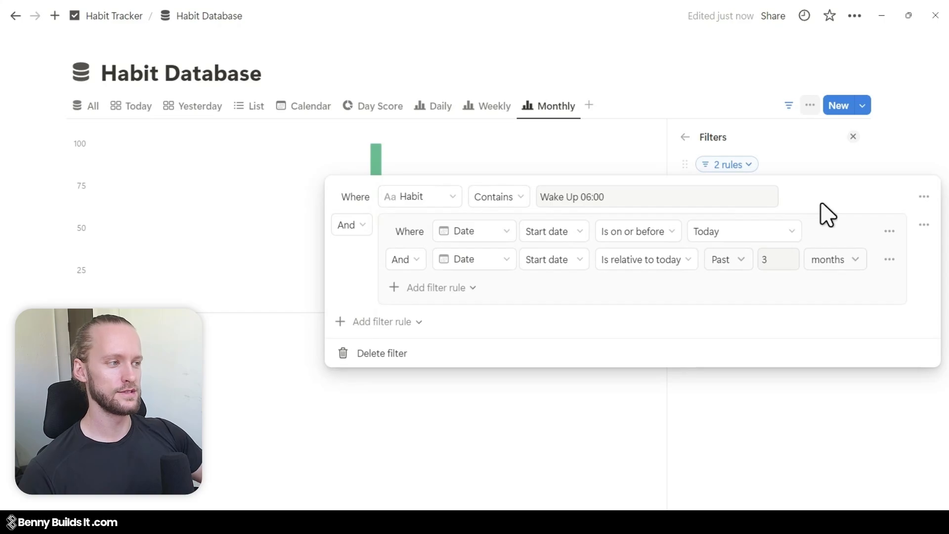
double_click(791, 262)
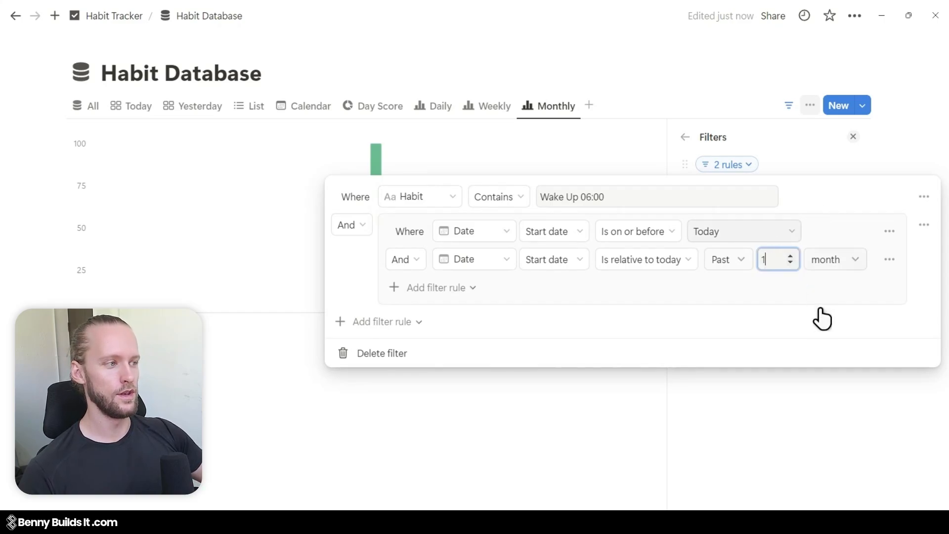
left_click(831, 260)
left_click(579, 82)
left_click(580, 83)
left_click(580, 82)
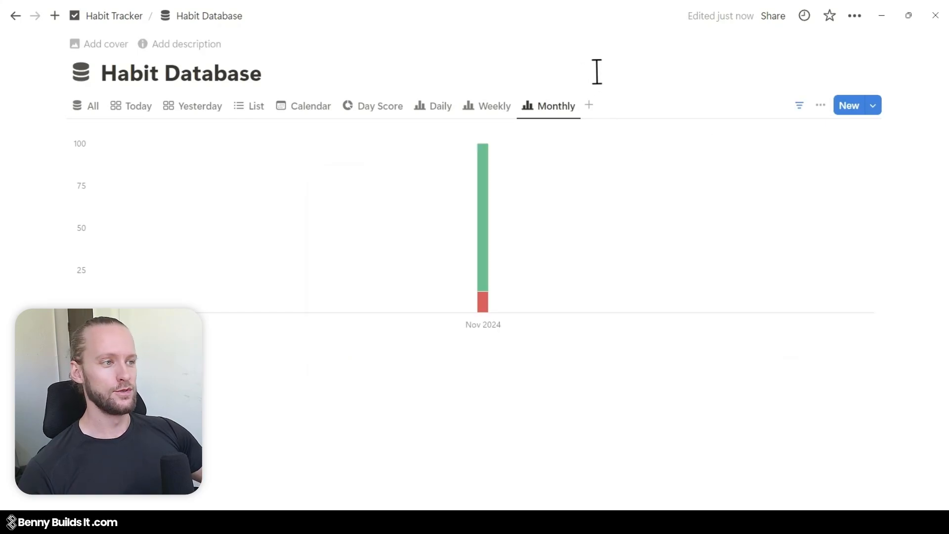
Open the view actions of the Monthly chart.
left_click(564, 107)
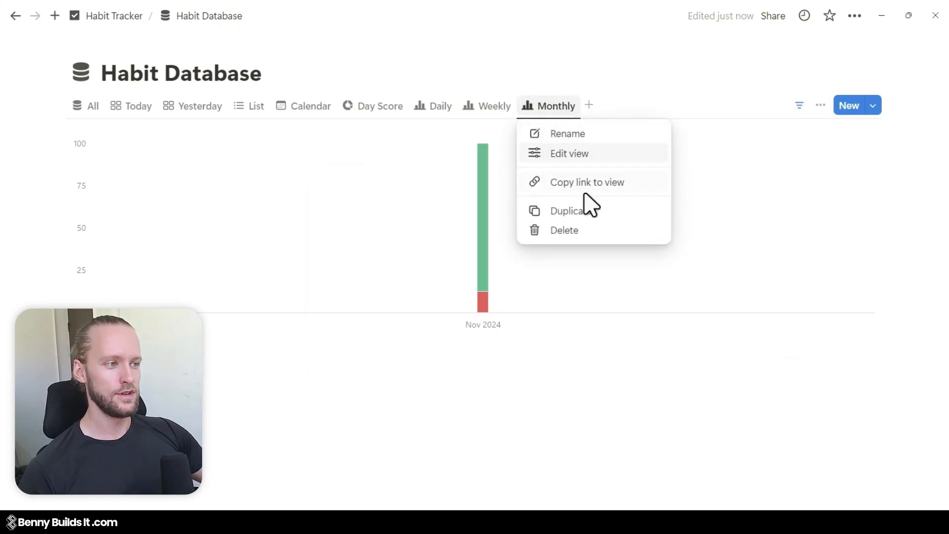
Duplicate the Monthly chart view as Yearly and group its X axis by the date's year.
left_click(585, 212)
type("Yearly")
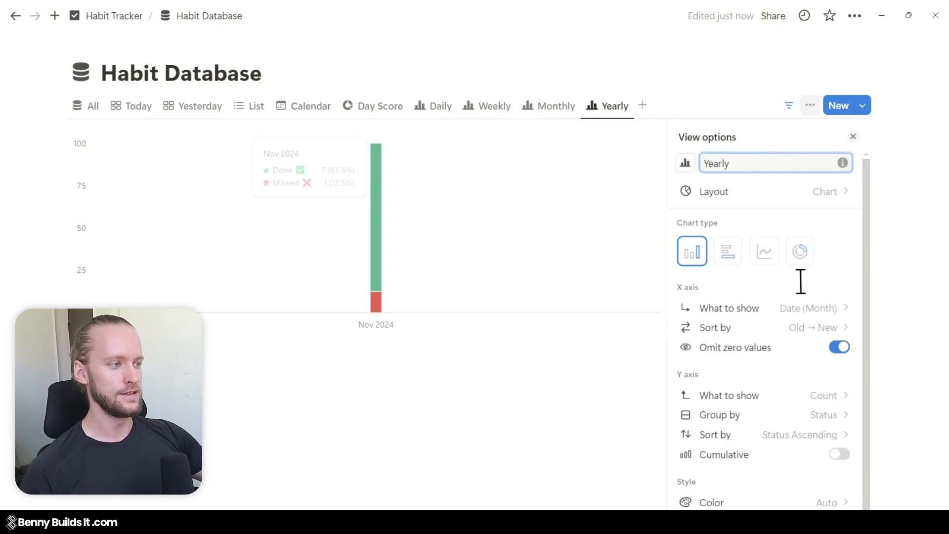
left_click(805, 308)
mouse_move(754, 332)
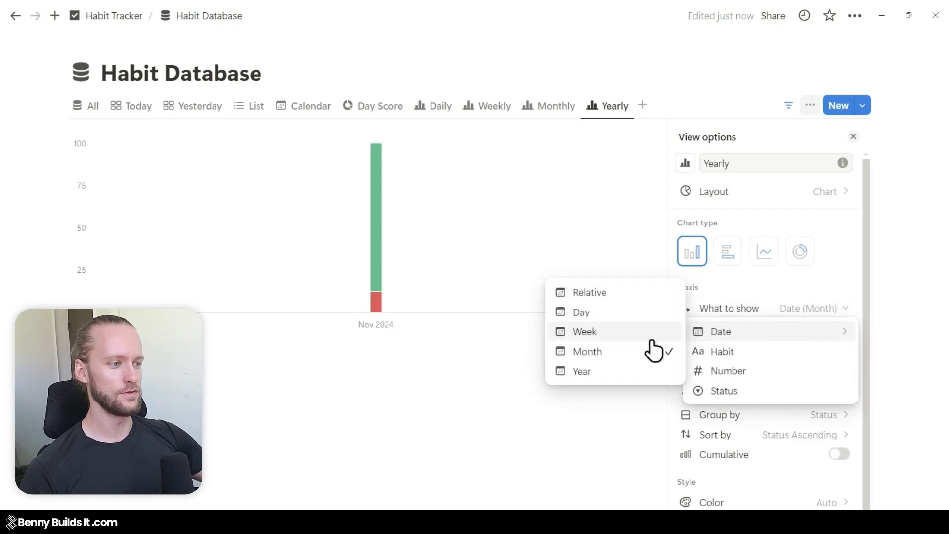
left_click(644, 375)
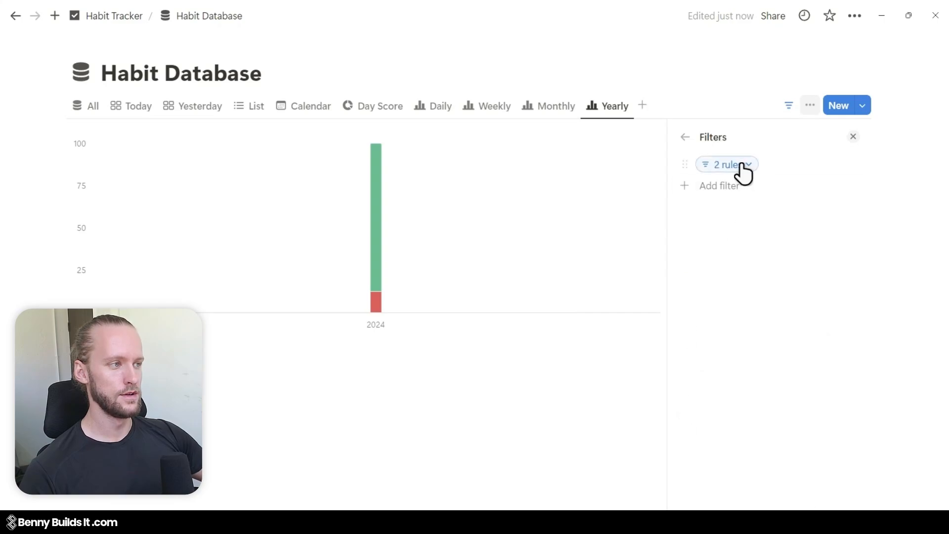
Remove the past 1 year date rule from the Yearly view's filter.
left_click(743, 168)
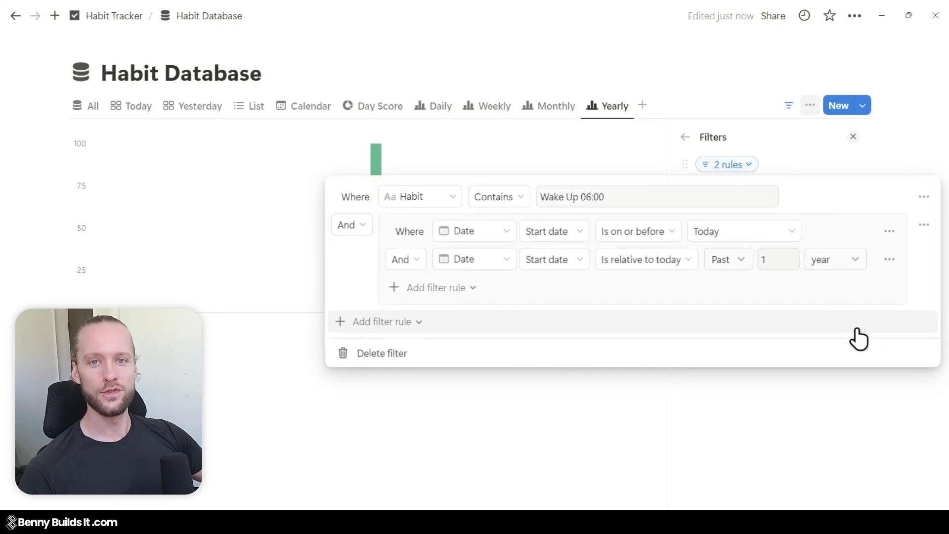
left_click(889, 259)
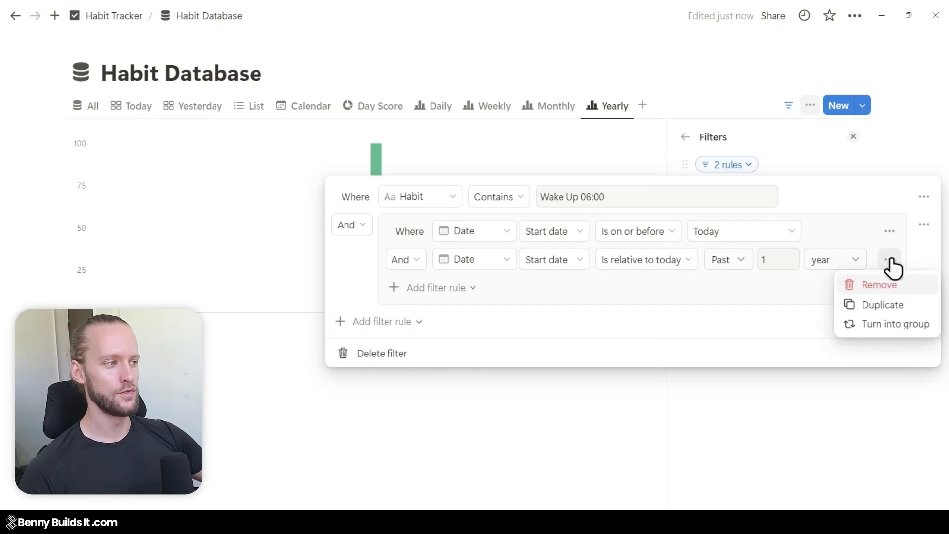
left_click(897, 285)
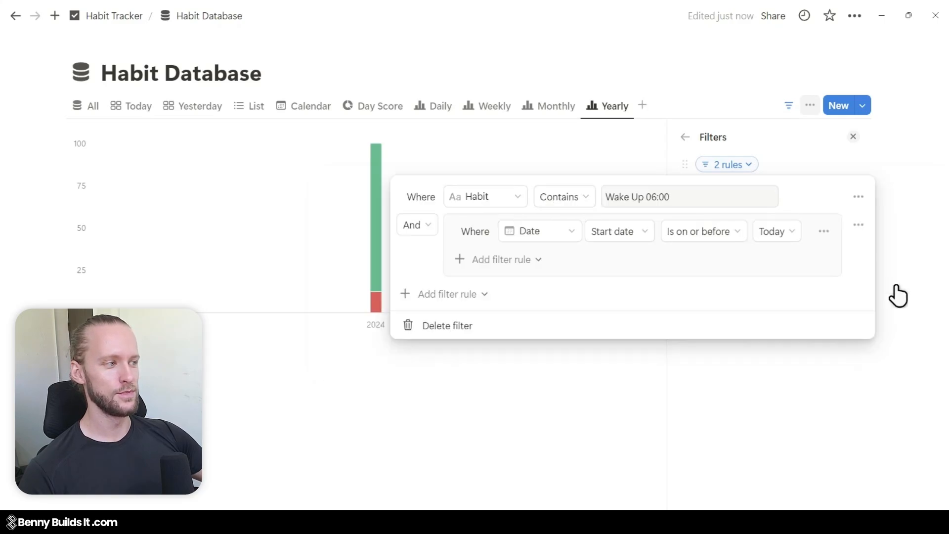
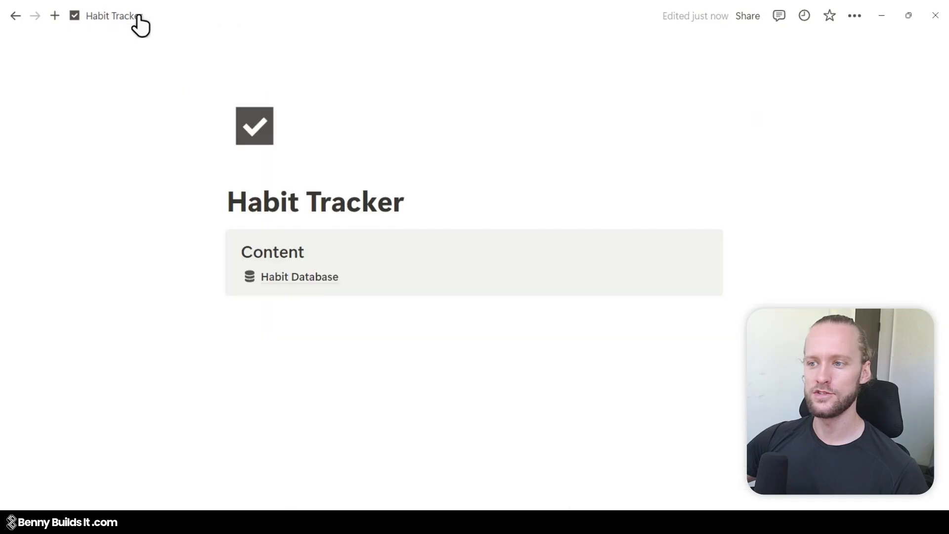
Add a full-page database below the Content block on the Habit Tracker page and title it Streak Counter.
left_click(237, 312)
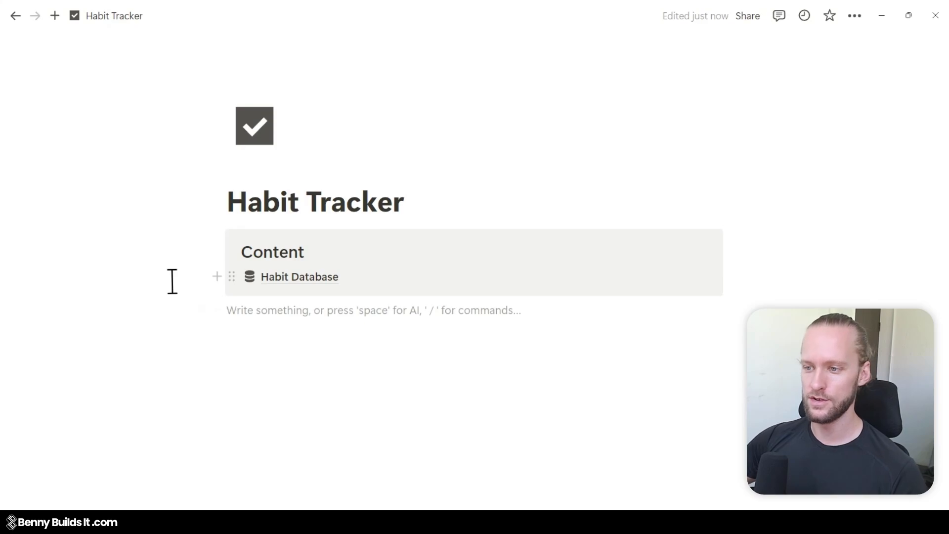
type("/data")
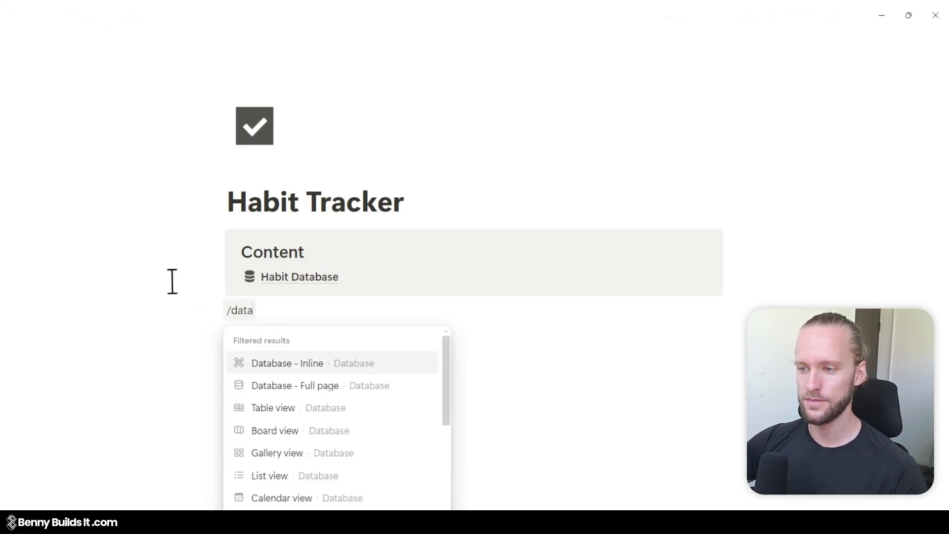
left_click(420, 399)
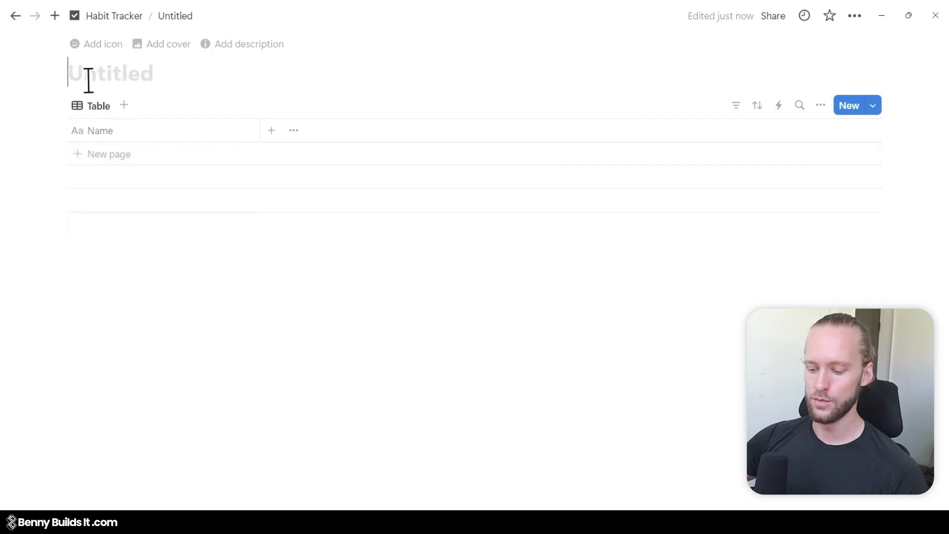
type("Streak Coun")
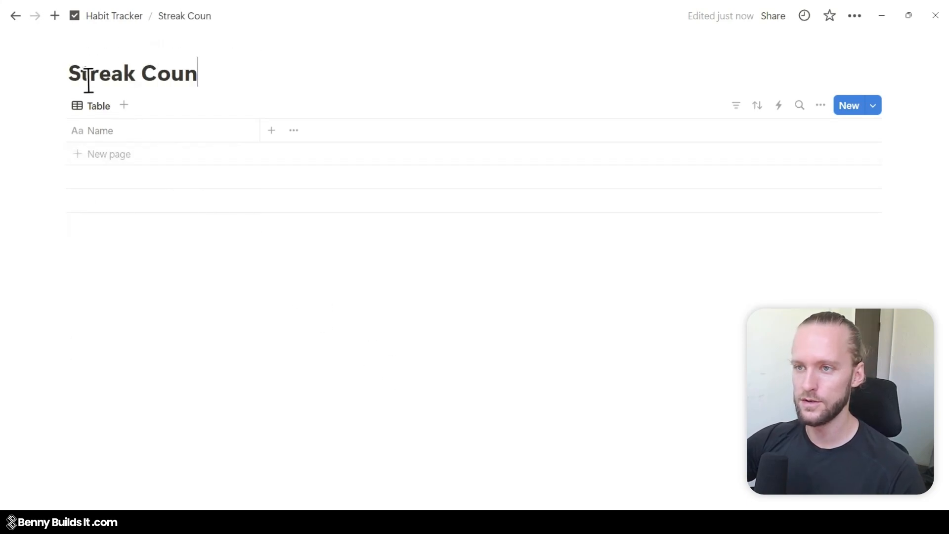
type("ter")
Give the Streak Counter database the stairs icon.
left_click(106, 45)
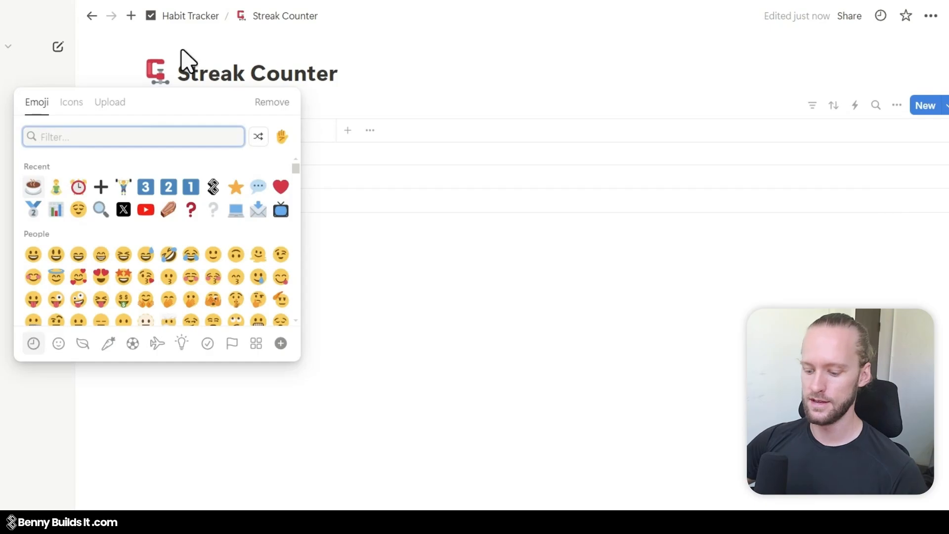
left_click(74, 102)
type("stair")
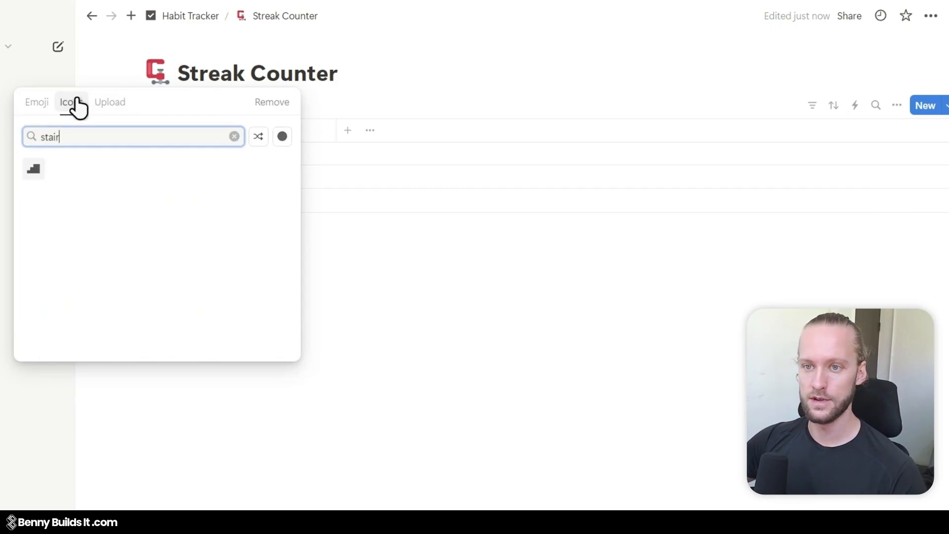
left_click(33, 168)
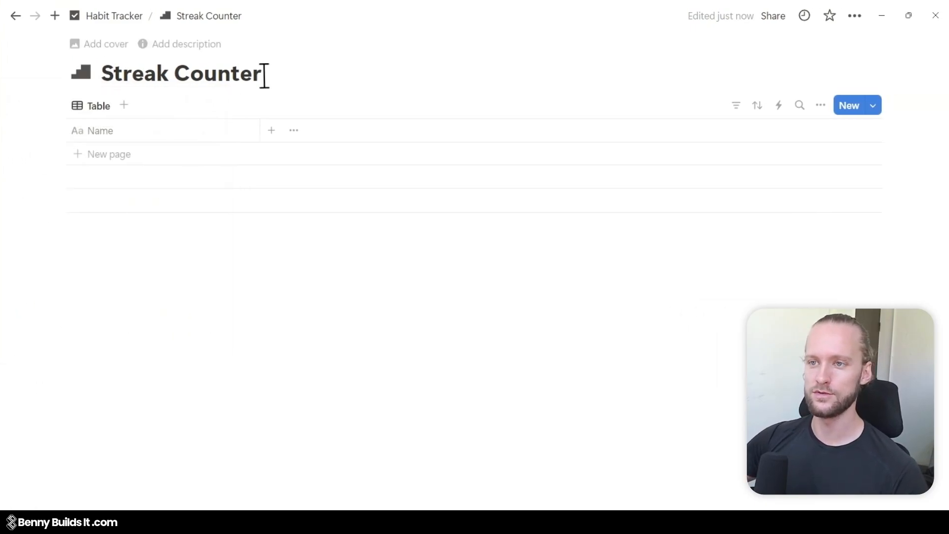
Rename the Streak Counter table view as Data and give it the database icon.
left_click(94, 107)
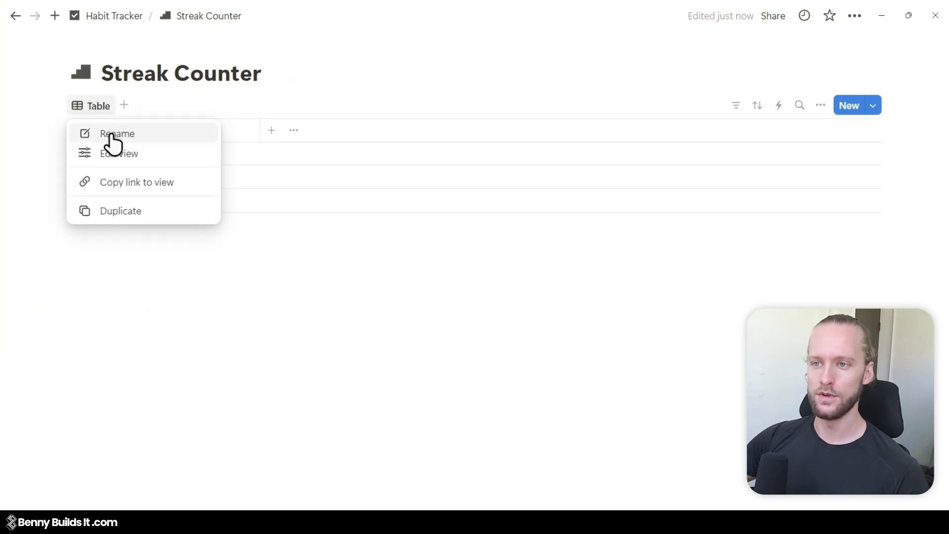
left_click(110, 133)
type("Data")
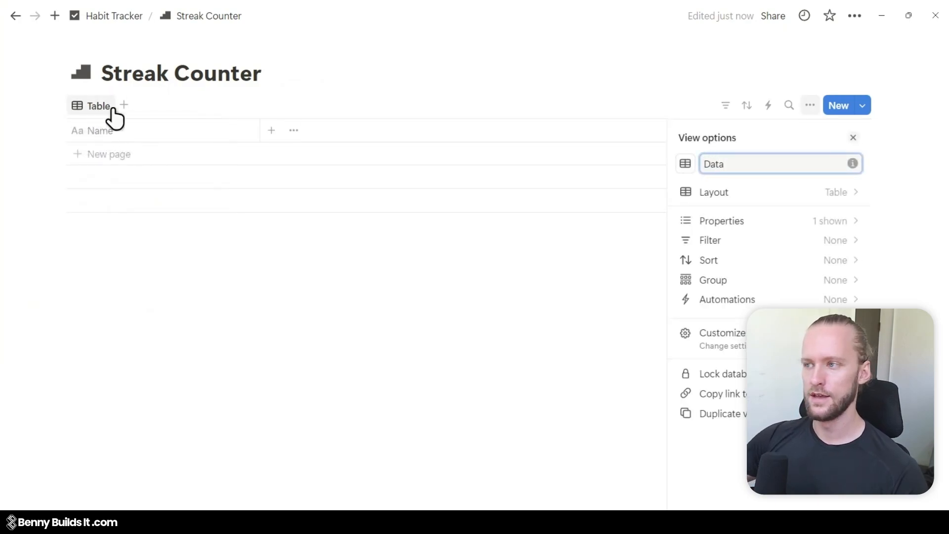
left_click(685, 164)
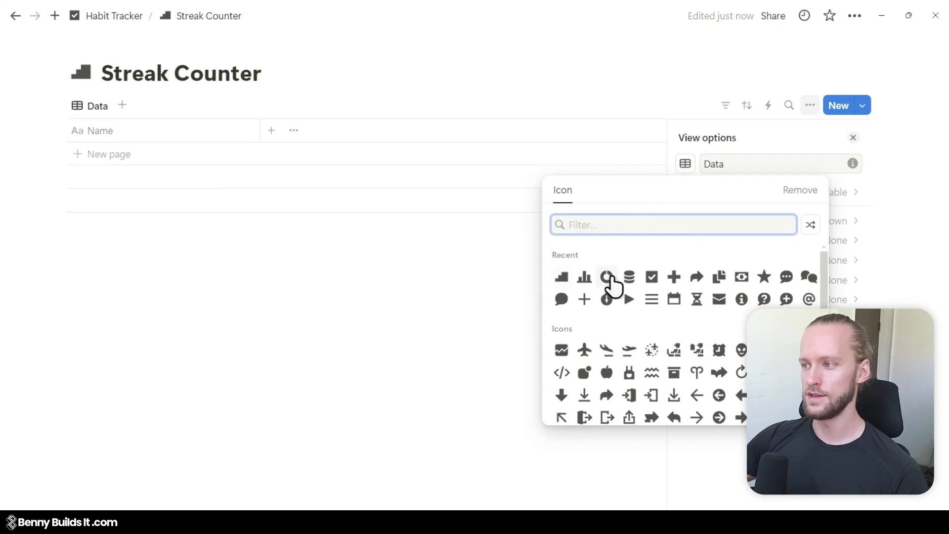
type("data")
left_click(562, 279)
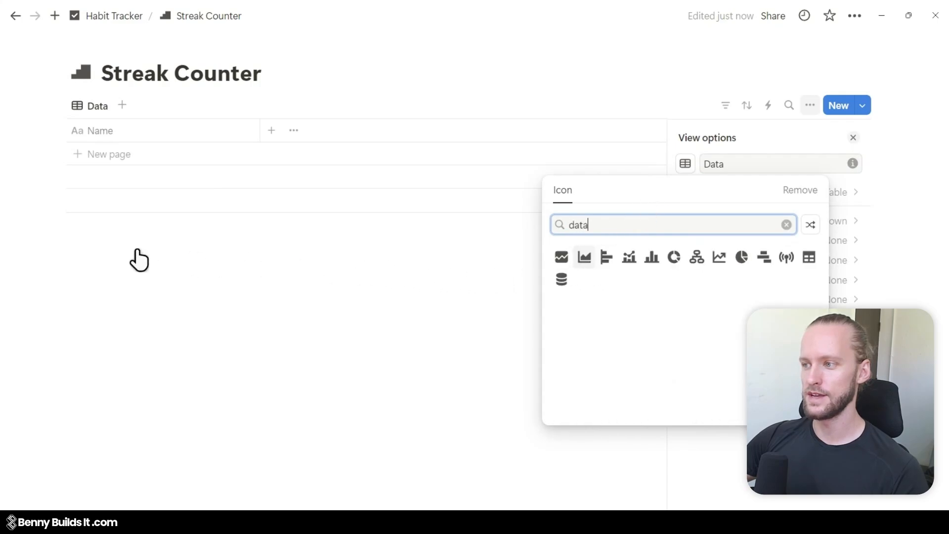
left_click(53, 245)
left_click(53, 245)
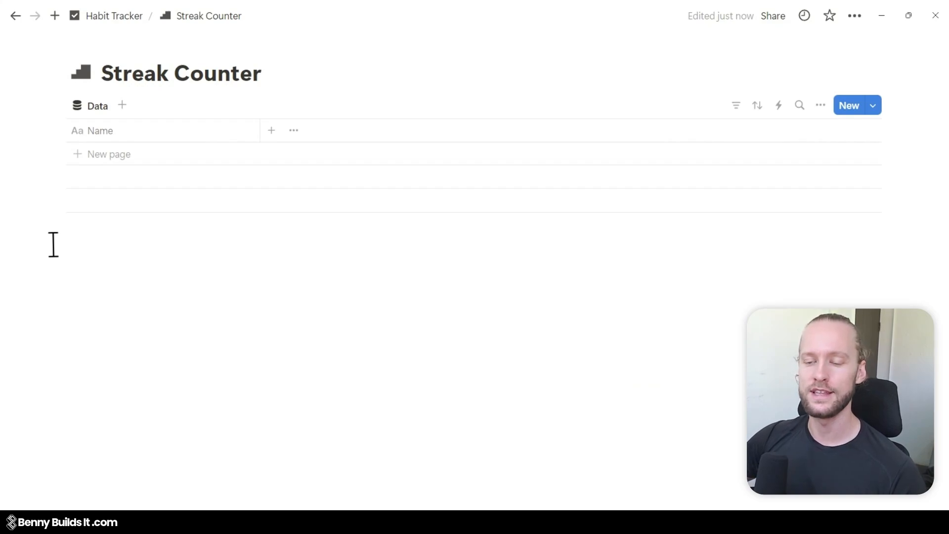
Add an entry named Streak Counter with the stairs icon to the Data table.
left_click(75, 162)
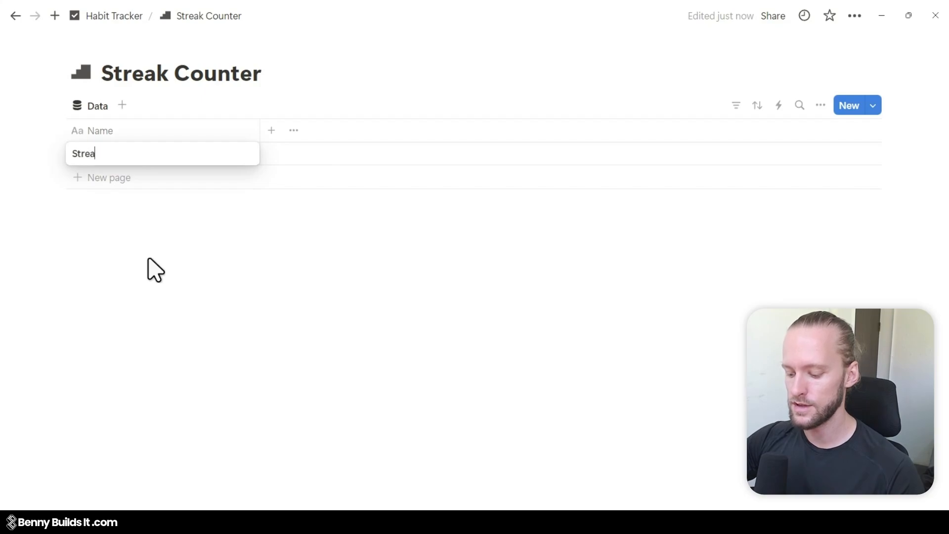
left_click(212, 239)
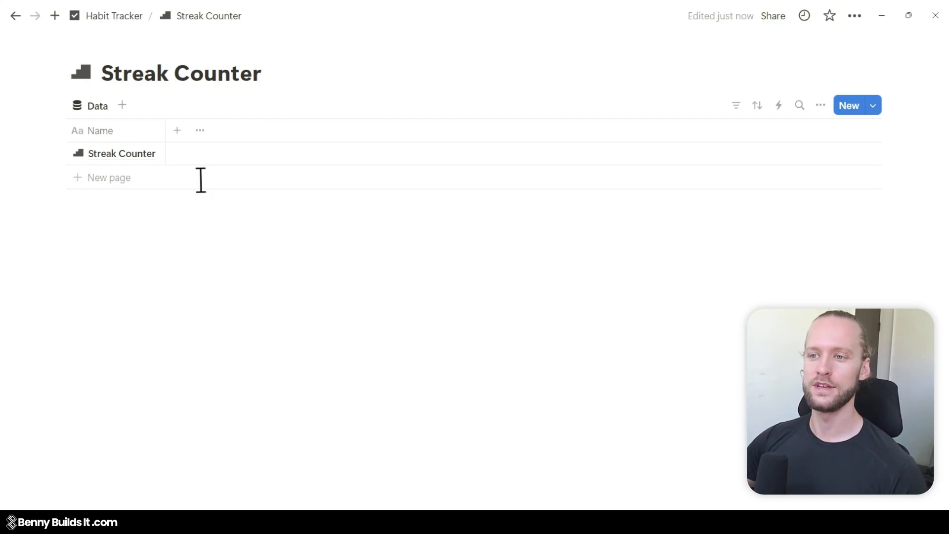
Add a relation property linked to the Habit Tracker's Habit Database, with no limit and shown on Habit Database.
left_click(177, 131)
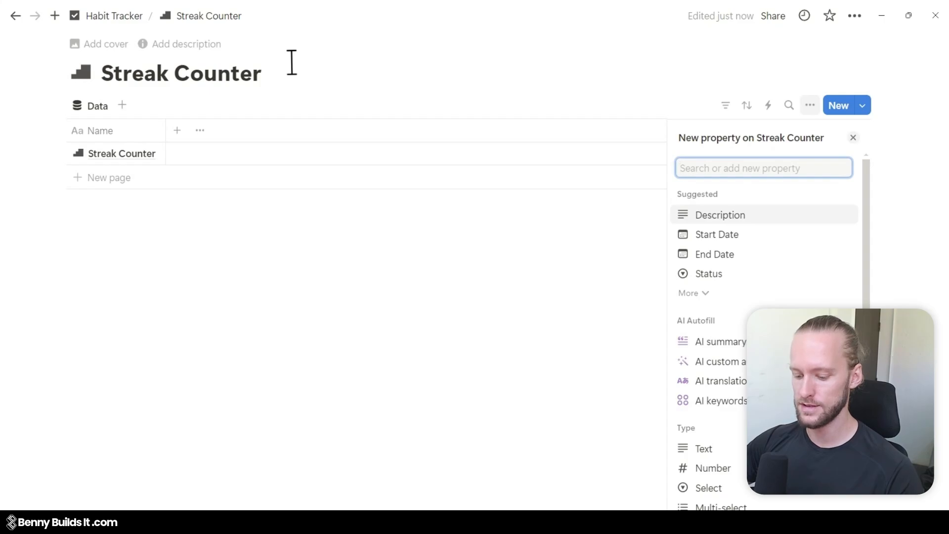
type("relation")
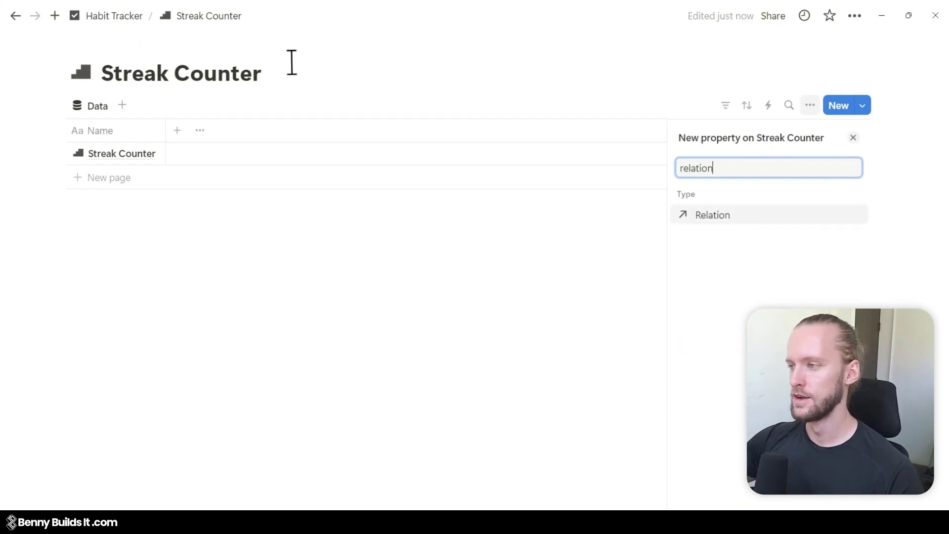
key("Return")
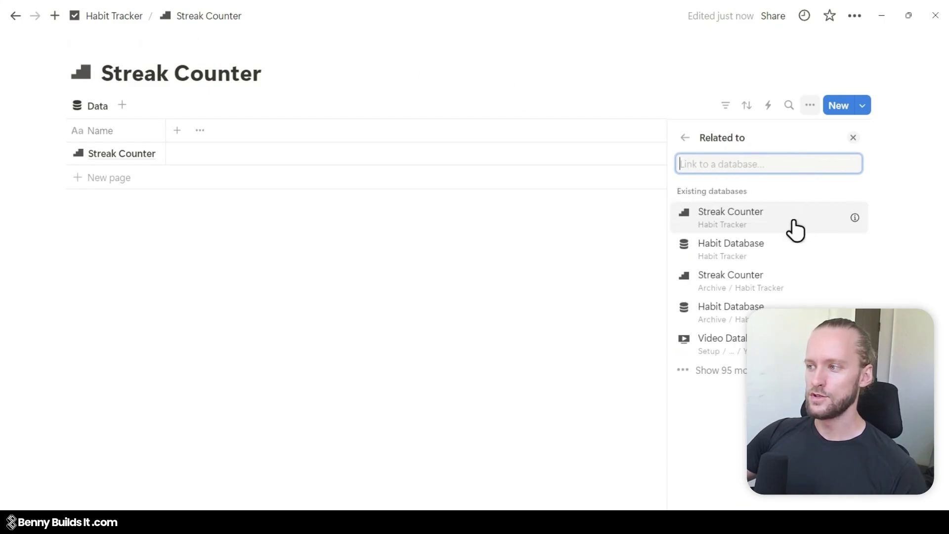
left_click(771, 252)
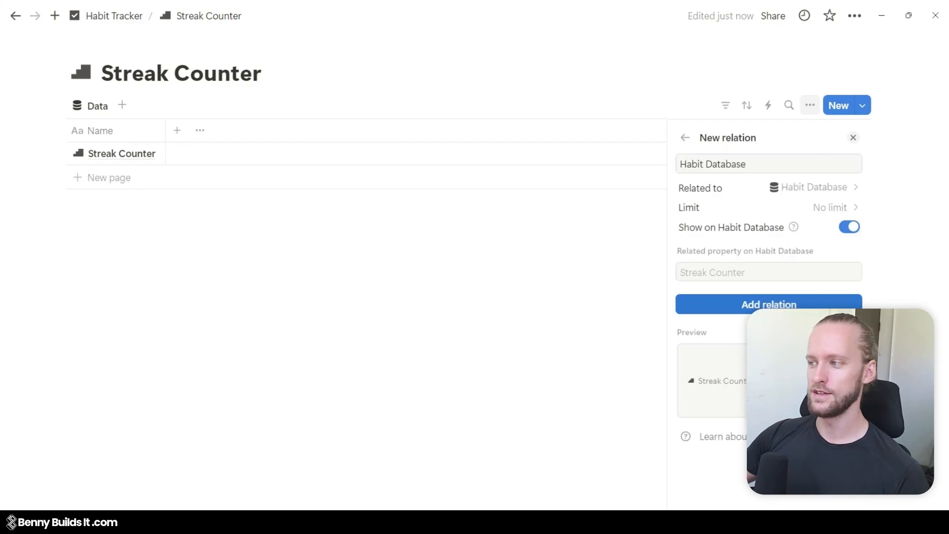
left_click(679, 303)
left_click(384, 246)
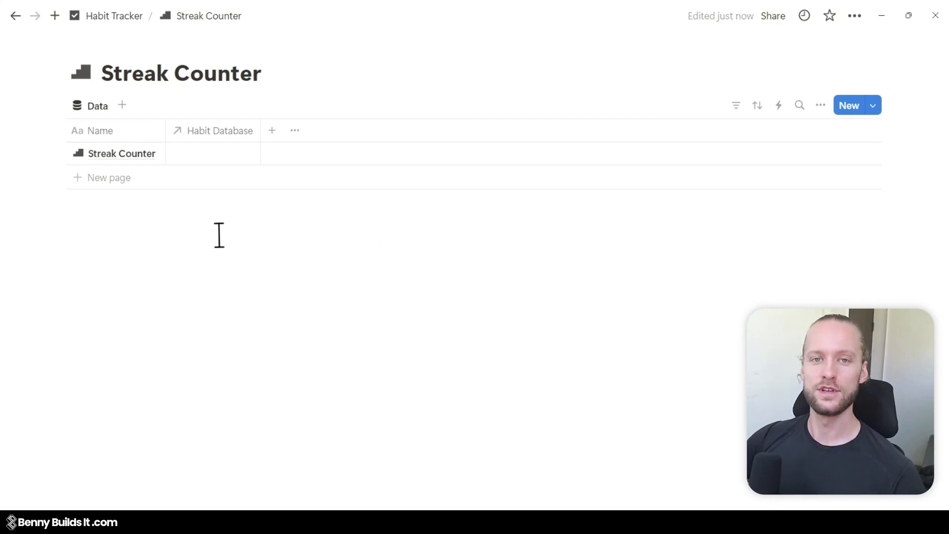
Move the Streak Counter link on the Habit Tracker page into the Content block, below Habit Database.
left_click(110, 14)
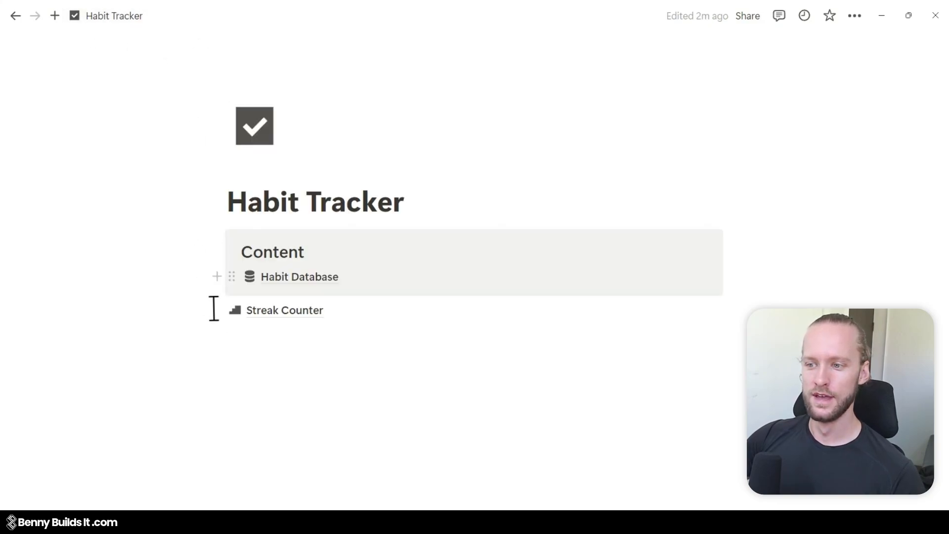
left_click_drag(222, 312, 262, 296)
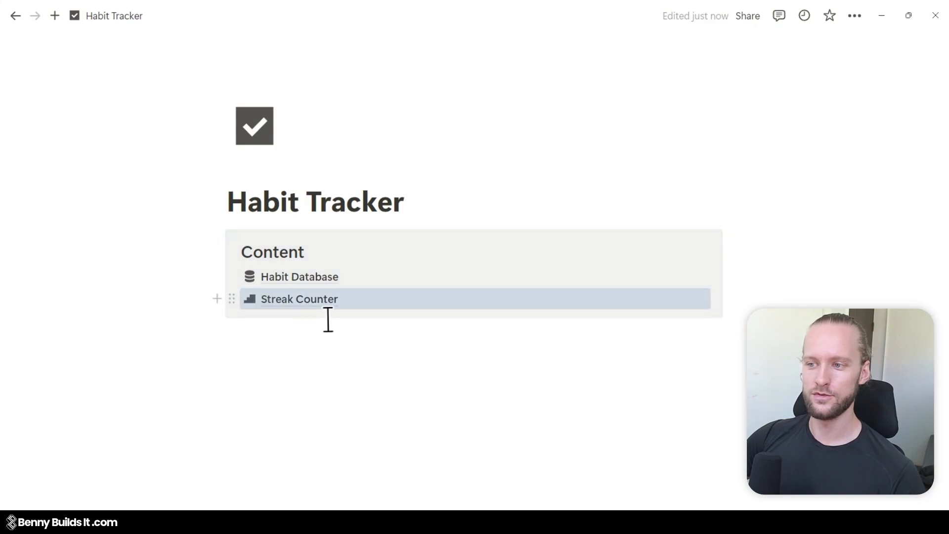
In Habit Database, link the 20/11/2024 No Coffee entry to the Streak Counter page and widen the relation column slightly.
left_click(324, 278)
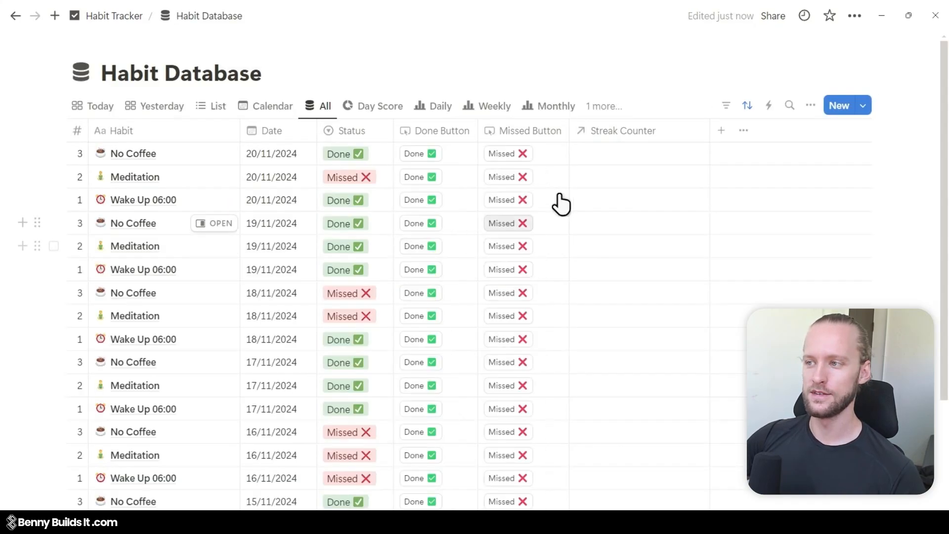
left_click(613, 163)
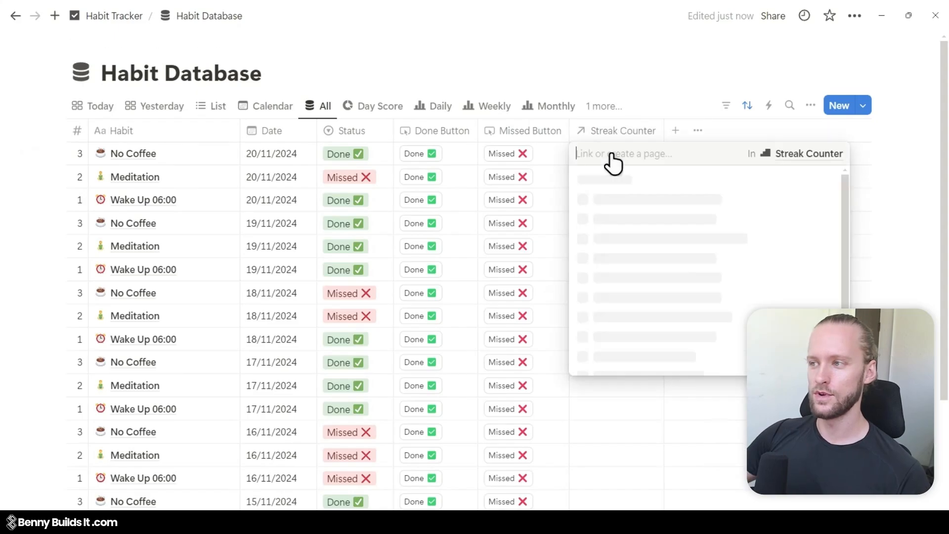
left_click(643, 203)
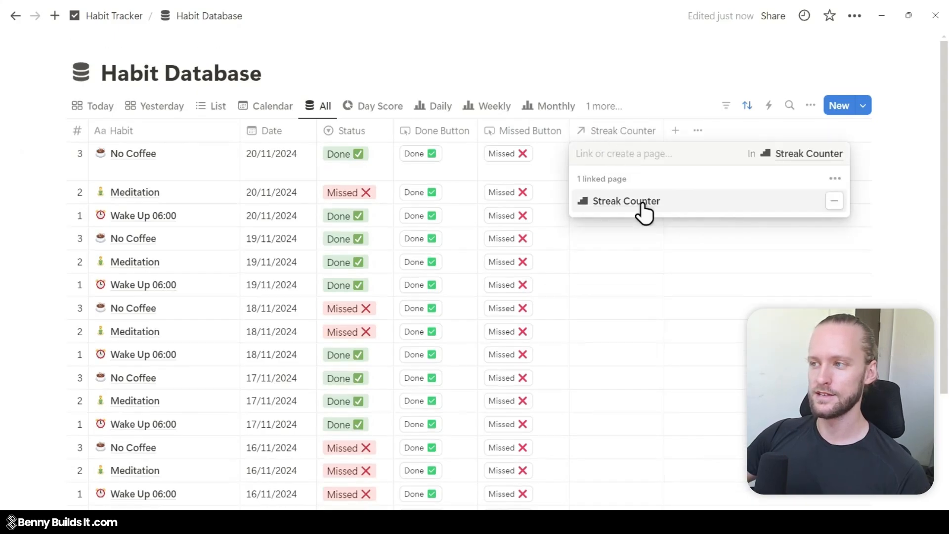
key("Escape")
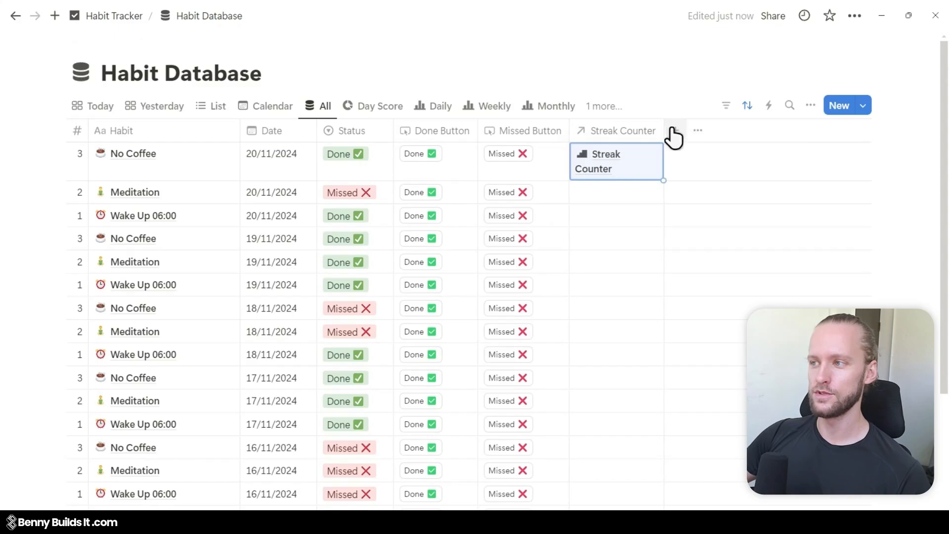
left_click_drag(664, 130, 668, 131)
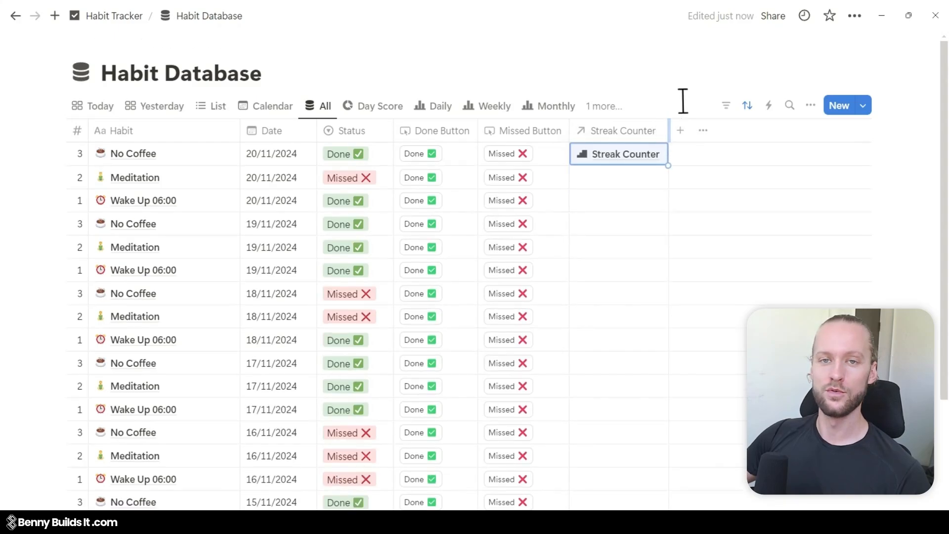
Fill the Streak Counter link down from the first entry to all other habit entries.
scroll(677, 104, "down", 1)
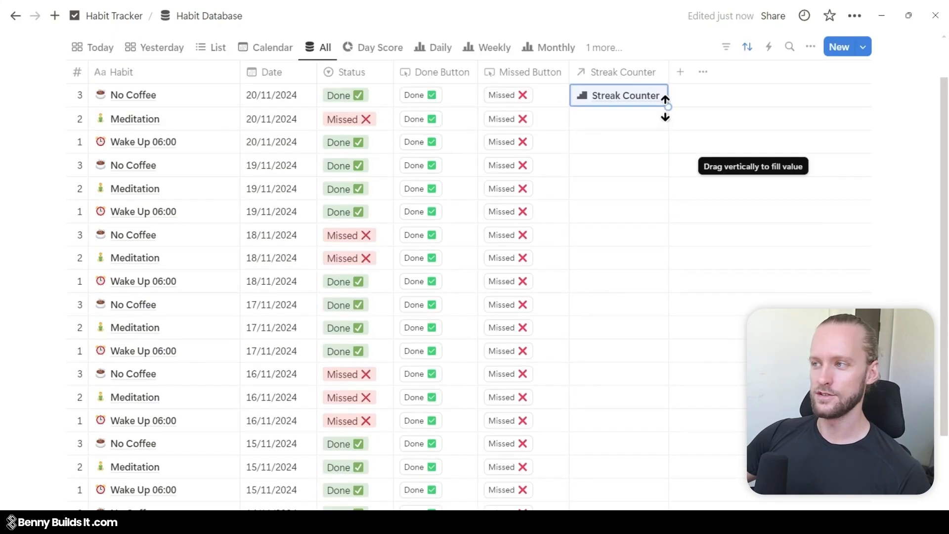
mouse_move(666, 107)
left_mouse_down()
mouse_move(669, 509)
mouse_move(646, 402)
left_mouse_up()
scroll(658, 287, "up", 6)
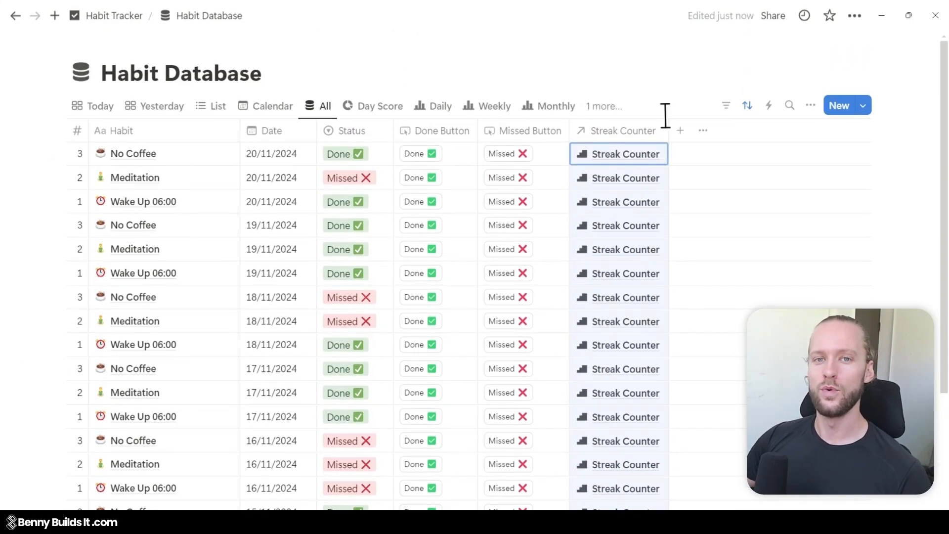
Edit the Wake Up 06:00 template of Habit Database so its Streak Counter relation links to the Streak Counter page.
left_click(865, 107)
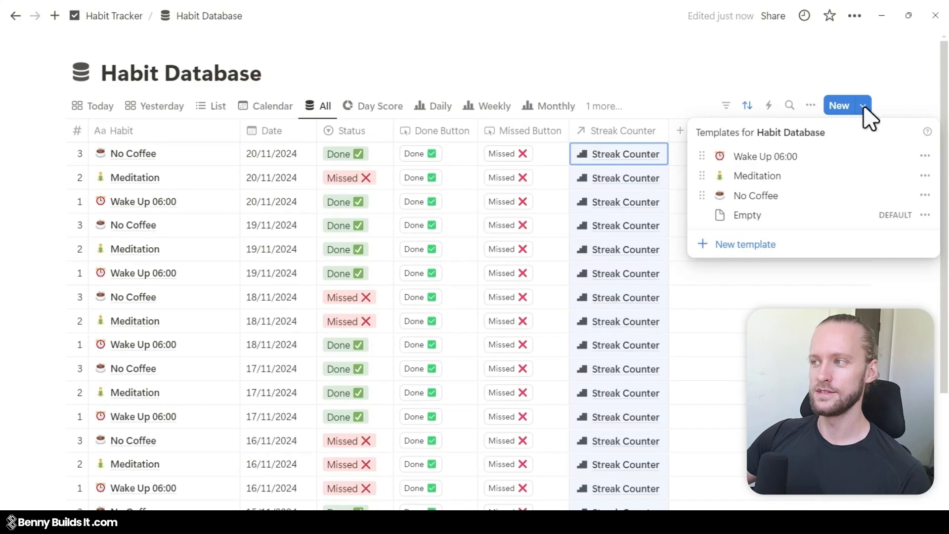
left_click(925, 157)
left_click(856, 159)
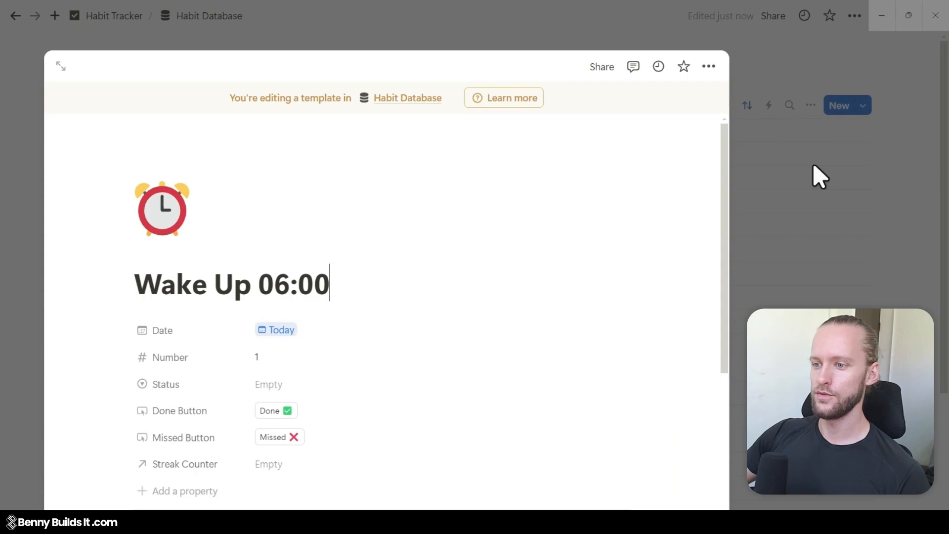
left_click(278, 467)
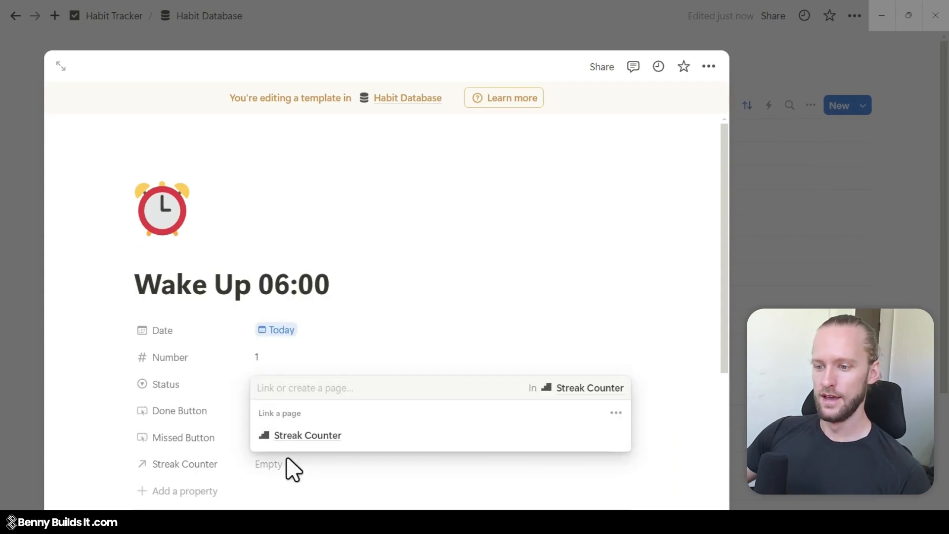
left_click(301, 438)
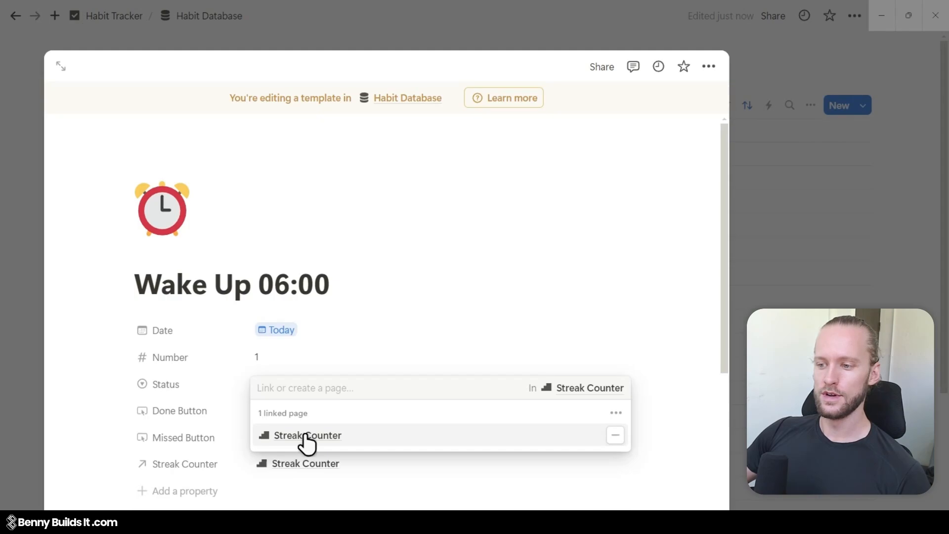
left_click(691, 433)
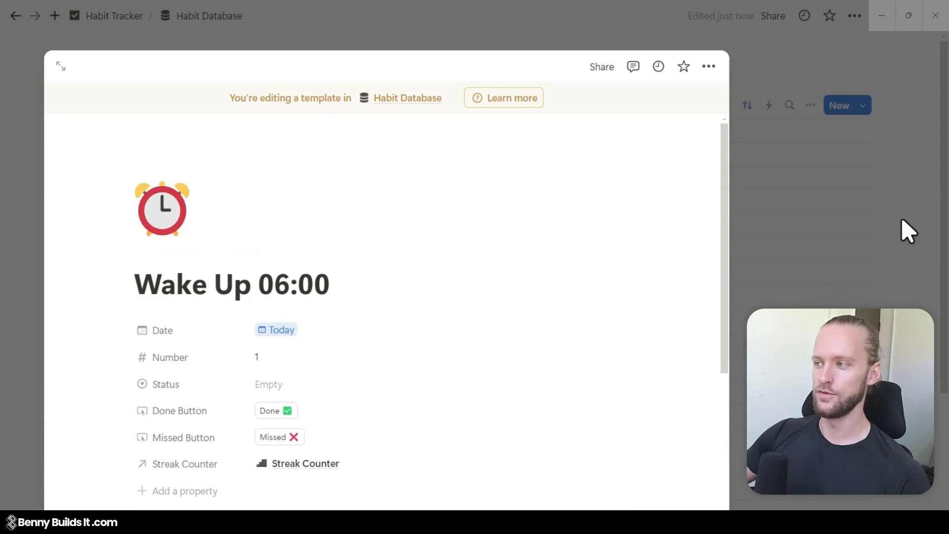
left_click(904, 111)
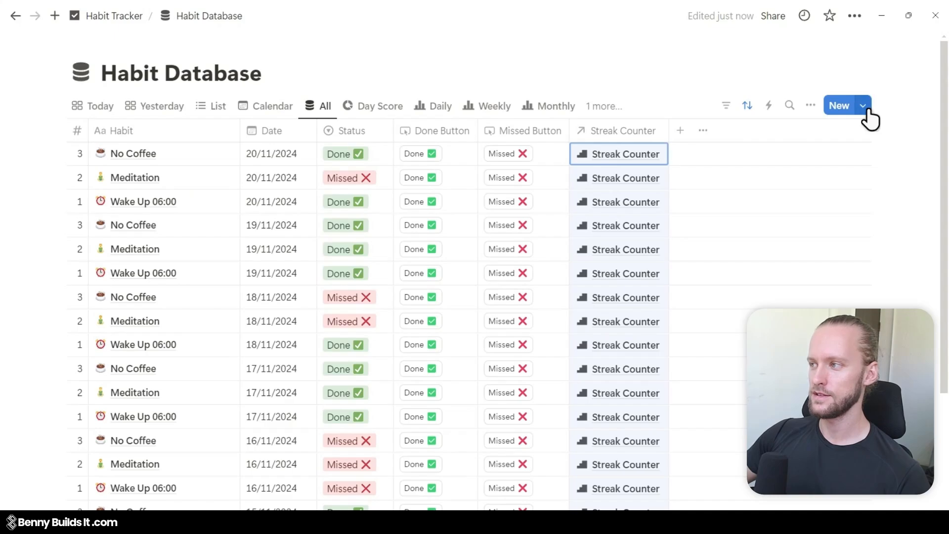
Link the Streak Counter page in the Streak Counter relation of the Meditation template.
left_click(866, 109)
left_click(925, 177)
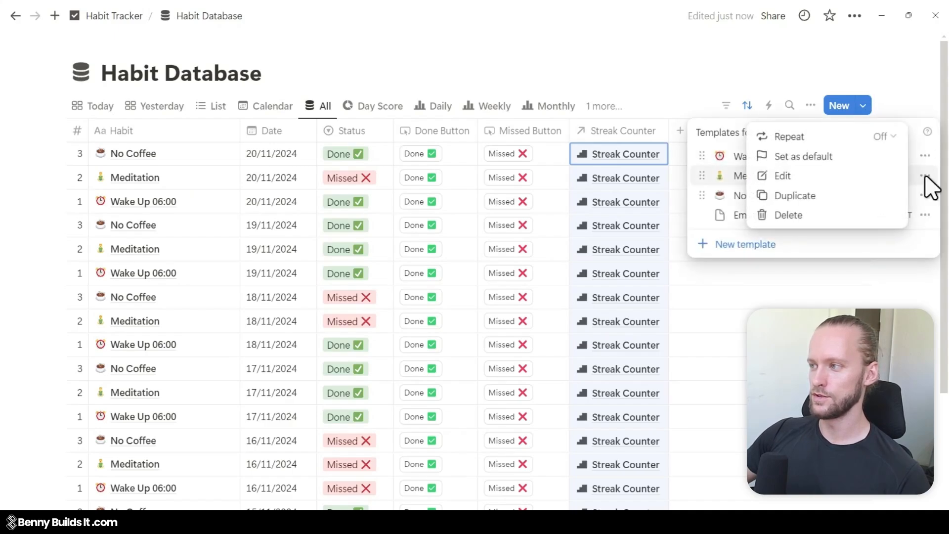
left_click(812, 176)
left_click(314, 468)
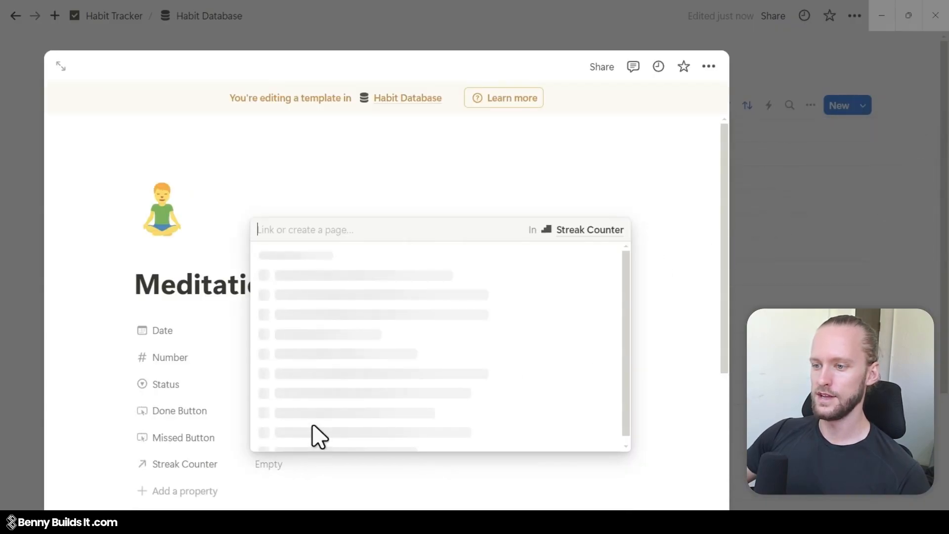
left_click(294, 436)
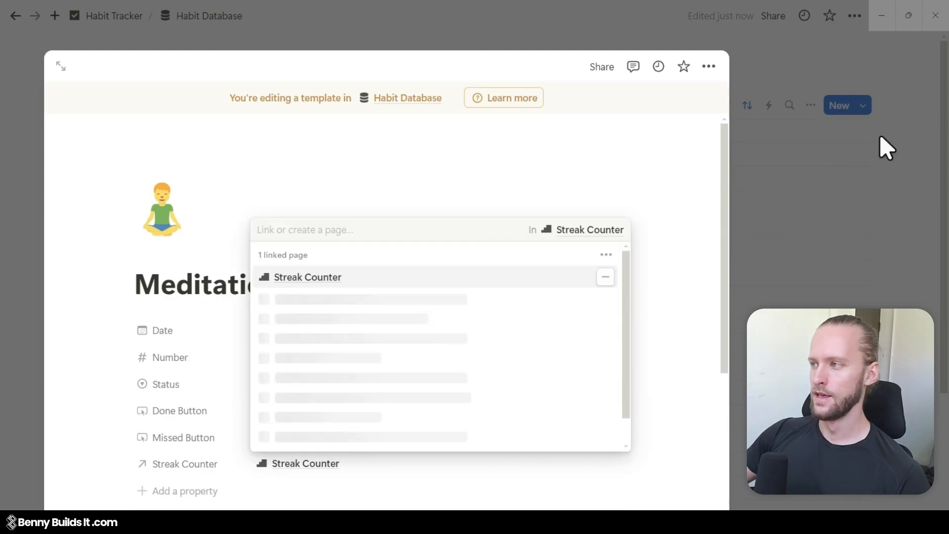
left_click(886, 146)
left_click(874, 102)
Set the No Coffee template's Streak Counter relation to the Streak Counter page and close the template.
left_click(866, 107)
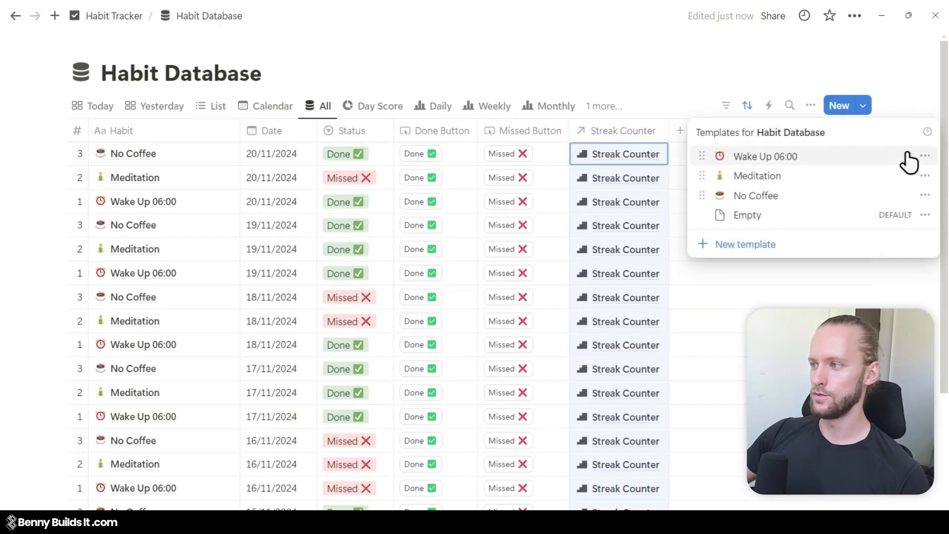
left_click(925, 196)
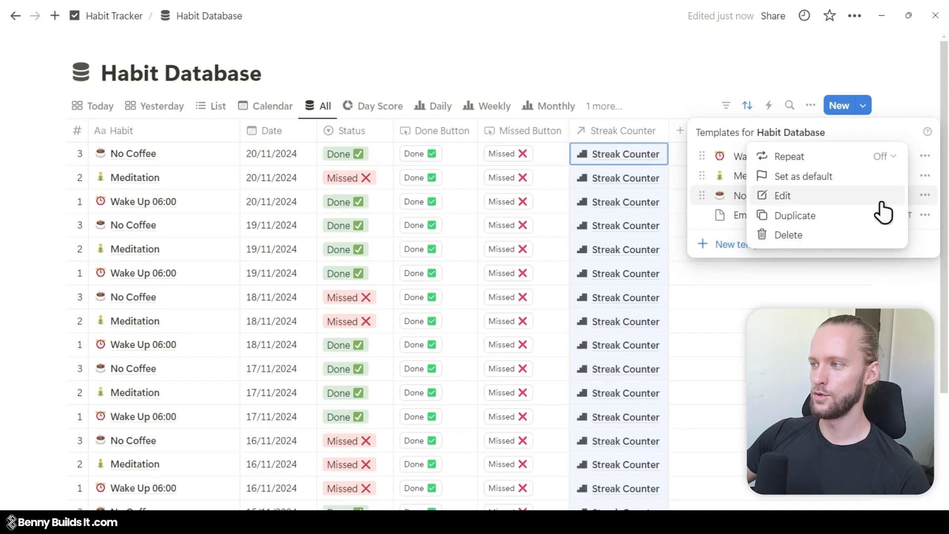
left_click(861, 203)
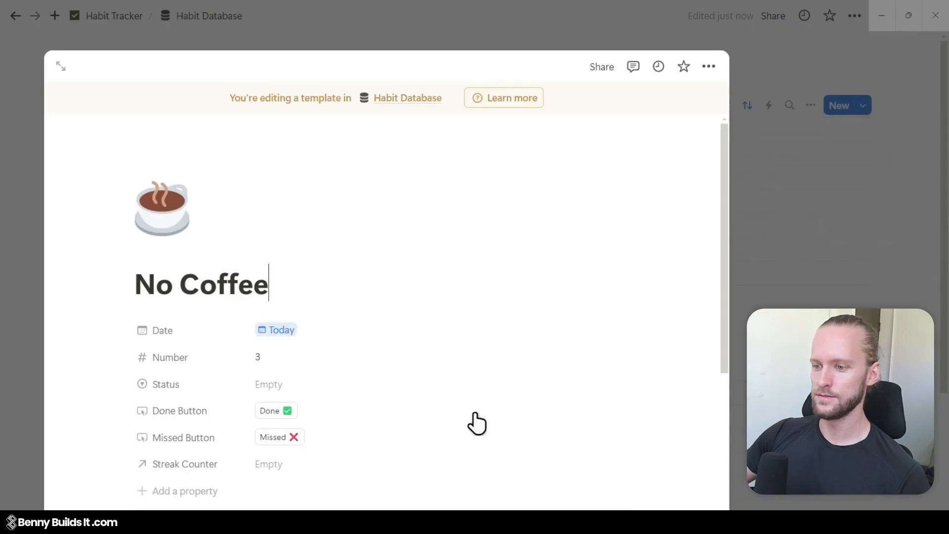
left_click(311, 472)
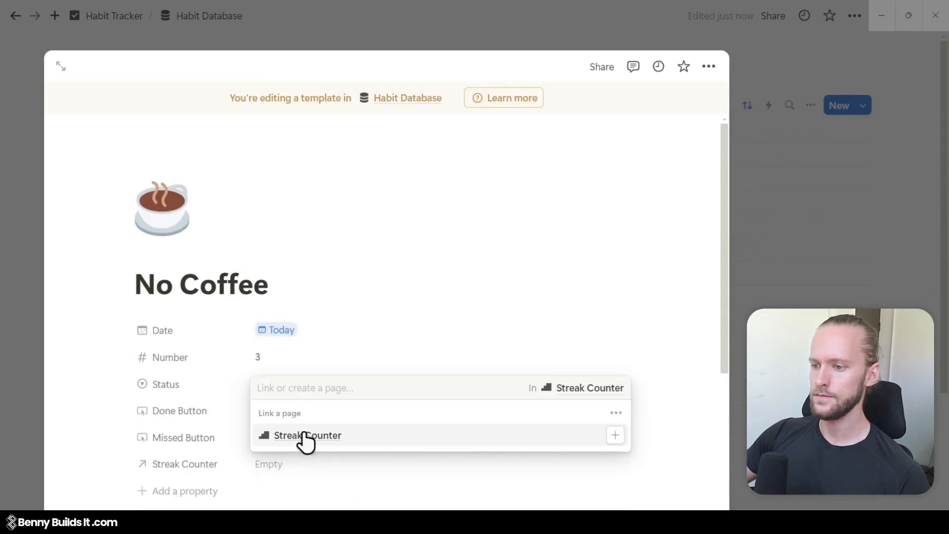
left_click(307, 438)
left_click(829, 219)
left_click(898, 173)
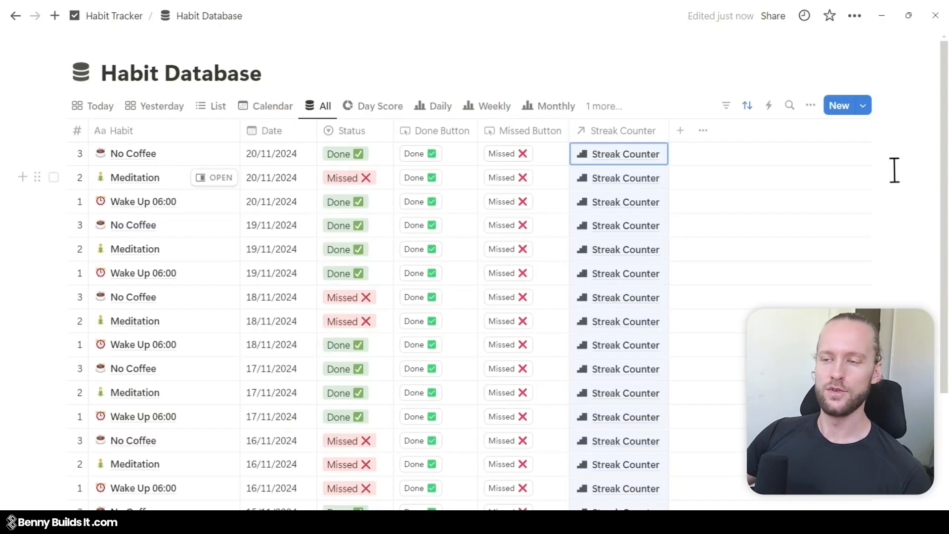
Go to the Streak Counter database through the Habit Tracker page and turn off Wrap all columns in its Data view.
left_click(114, 16)
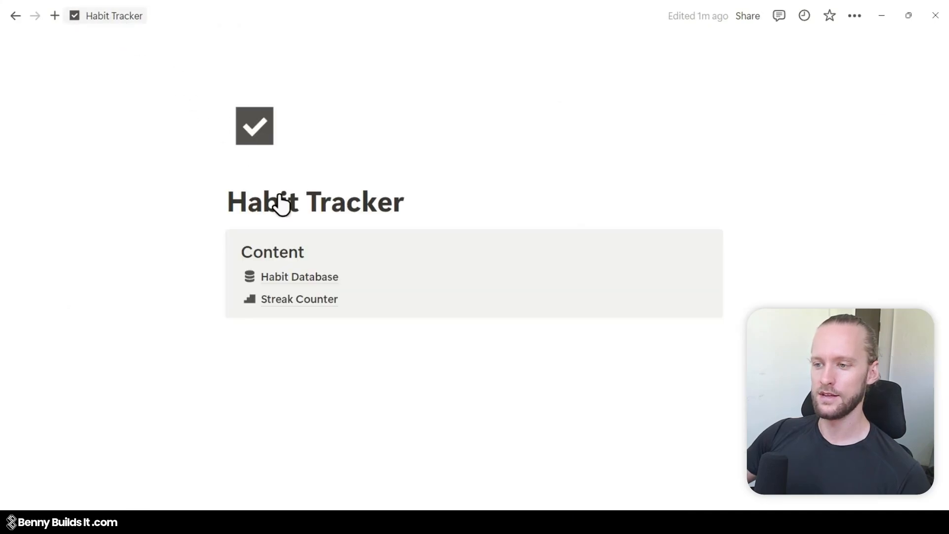
left_click(326, 315)
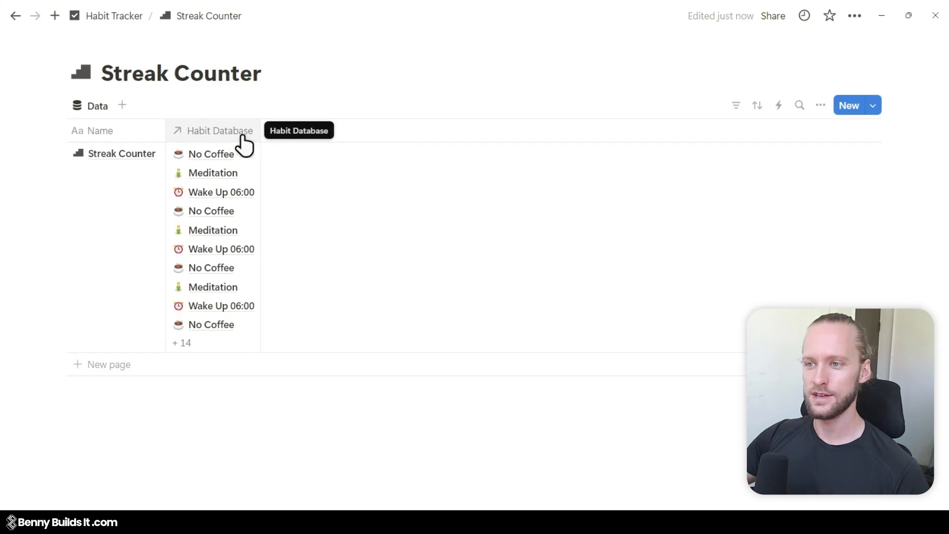
left_click(821, 105)
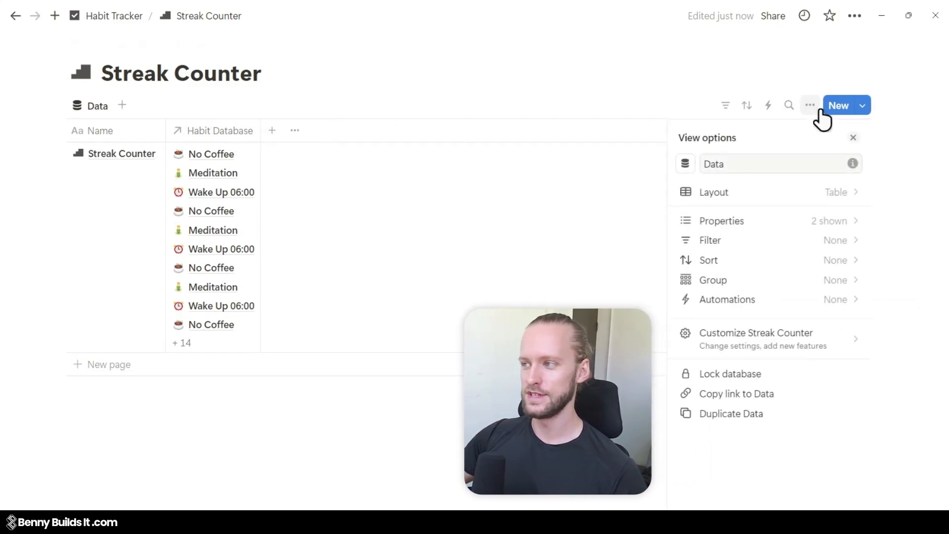
left_click(844, 198)
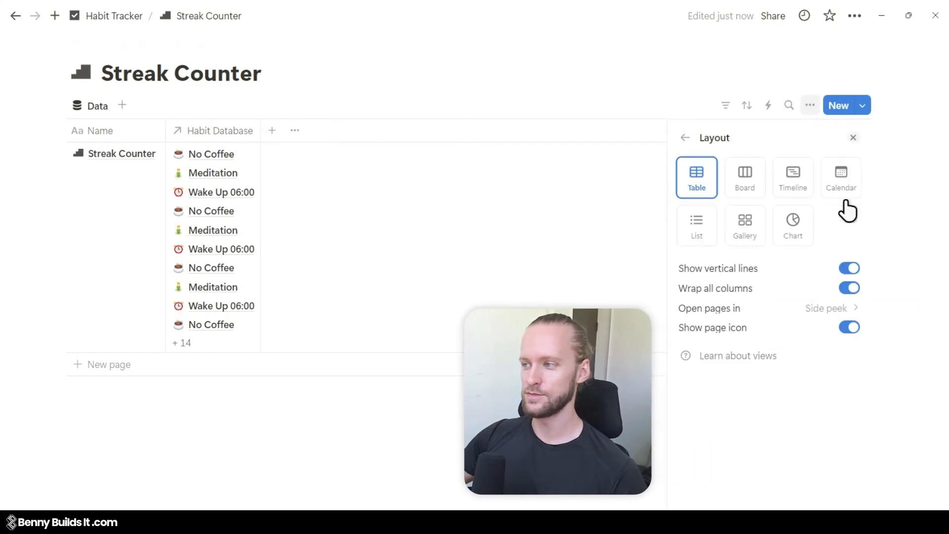
left_click(852, 291)
left_click(308, 333)
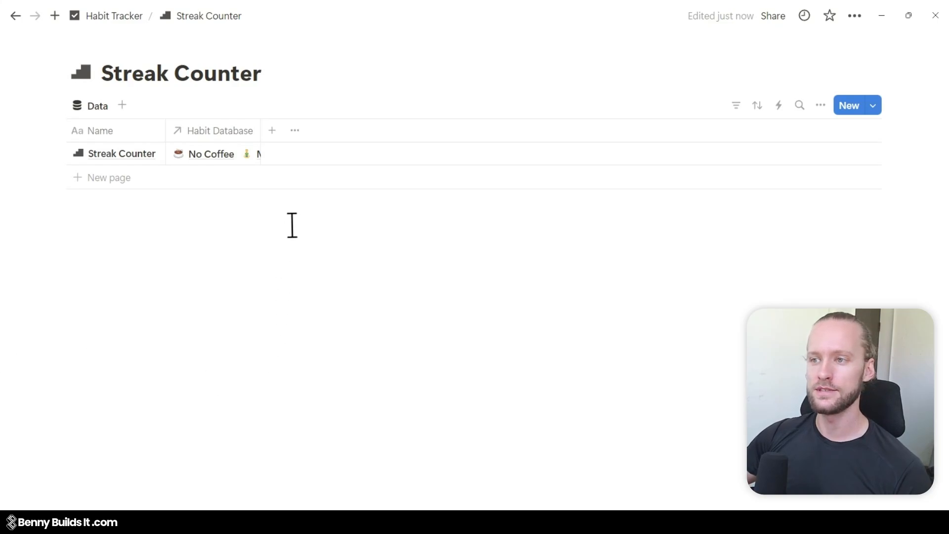
Add a formula property named "Wake Up 06:00" to the Streak Counter database and narrow its column.
left_click(272, 130)
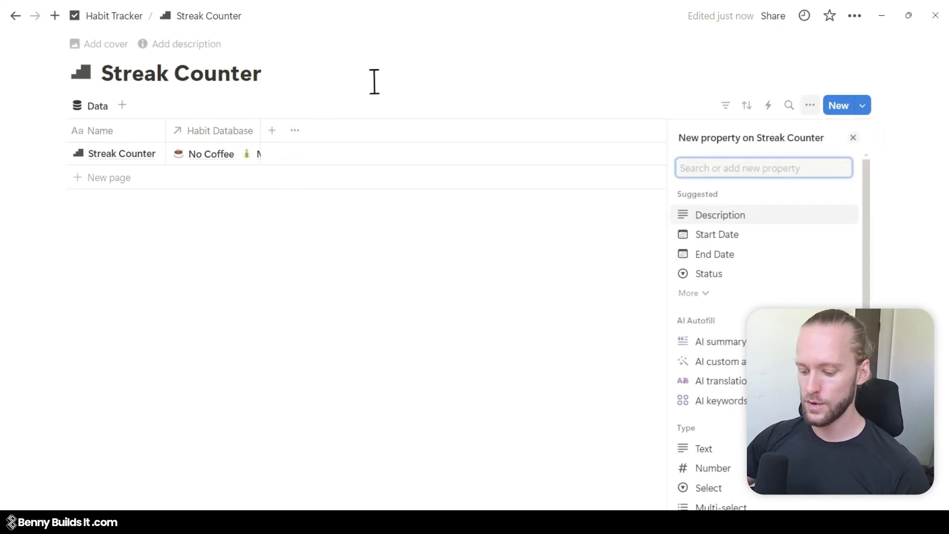
type("formul")
type("a")
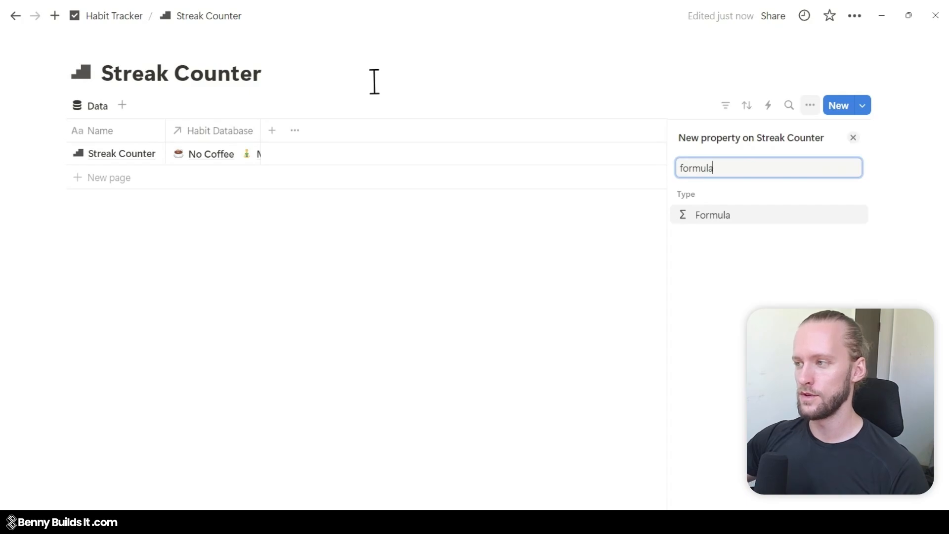
left_click(765, 220)
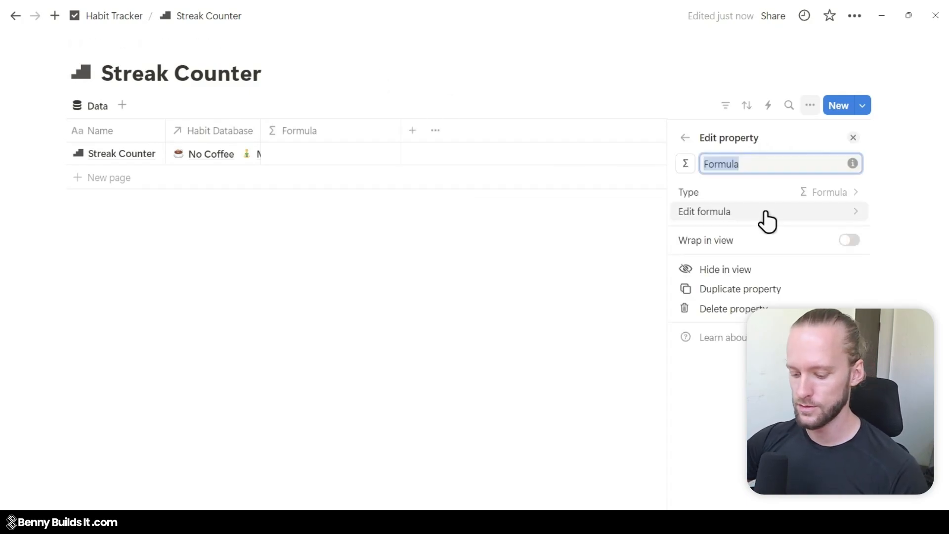
type("Wake Up ")
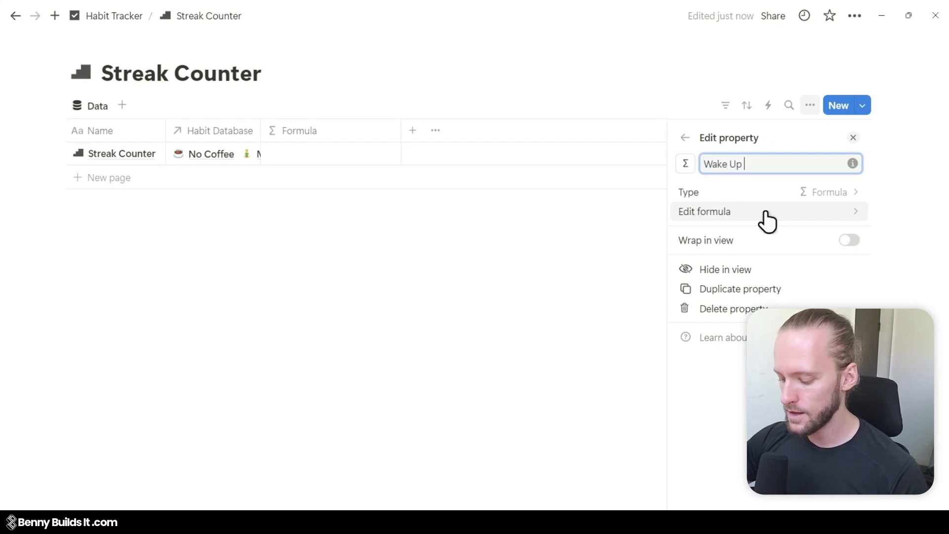
type("06:00")
left_click(556, 262)
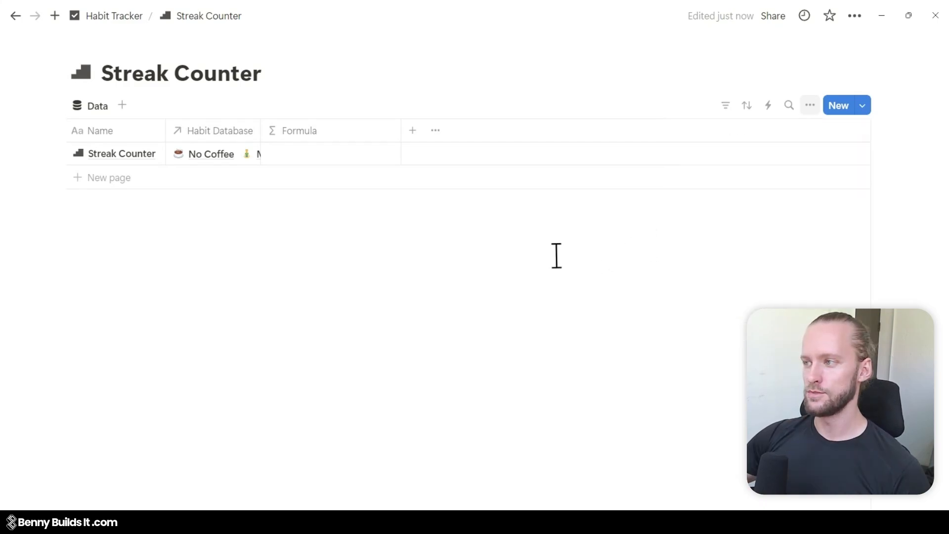
left_click_drag(401, 130, 343, 152)
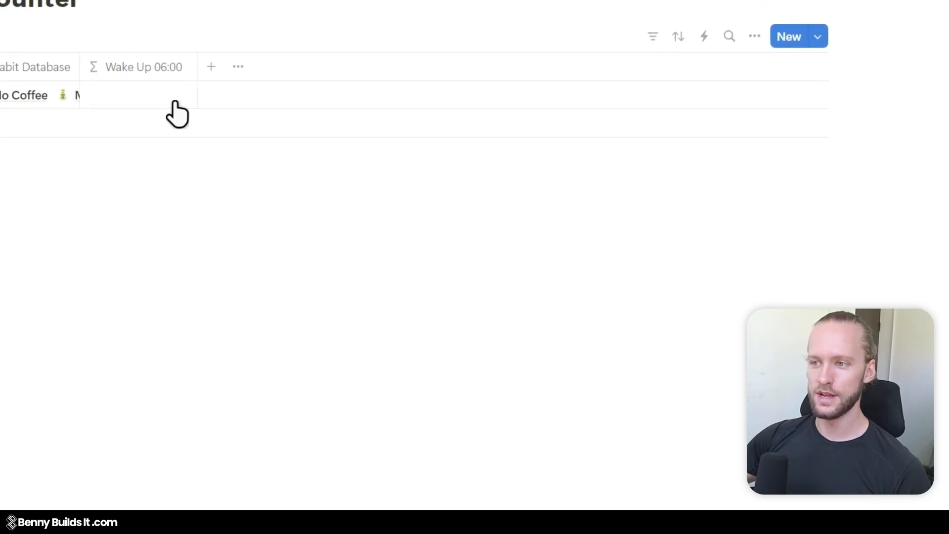
Write the formula filtering Habit Database for "Wake Up 06:00", sorting by Date, mapping Status with Done/Missed/Pending as 1/0/blank, removing "," and ".*[0]", ending in length().
left_click(340, 162)
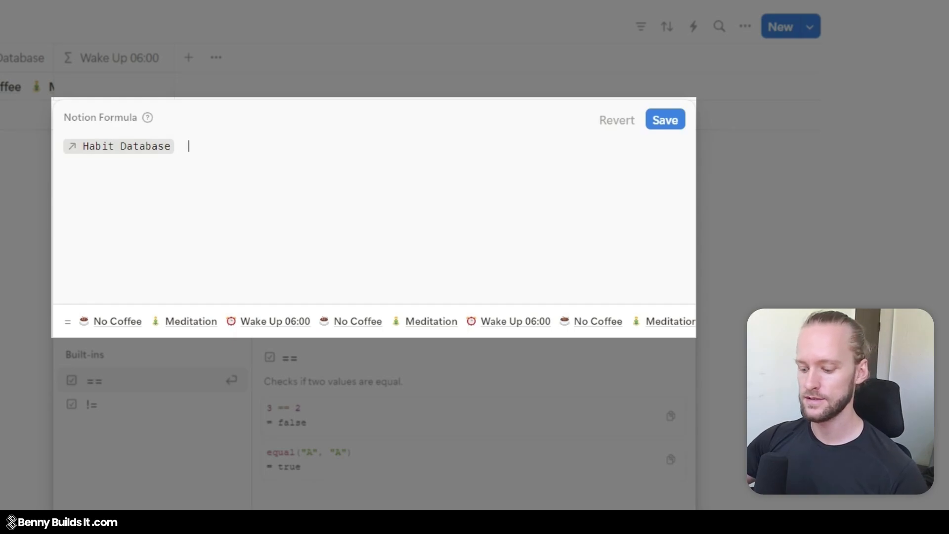
type(".filter(current.Habit == \"Wake Up 06:00\")")
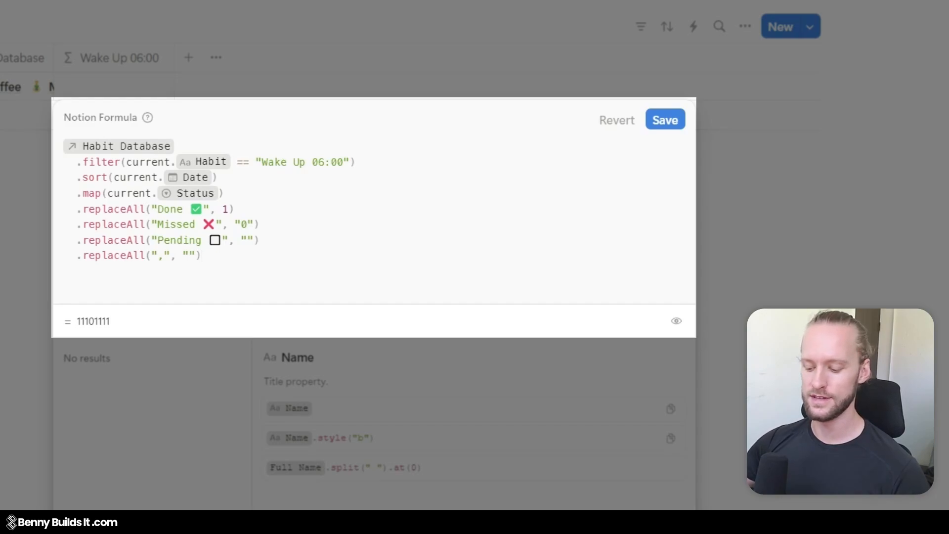
type(".replaceAll(\".*[0]\", \"\")")
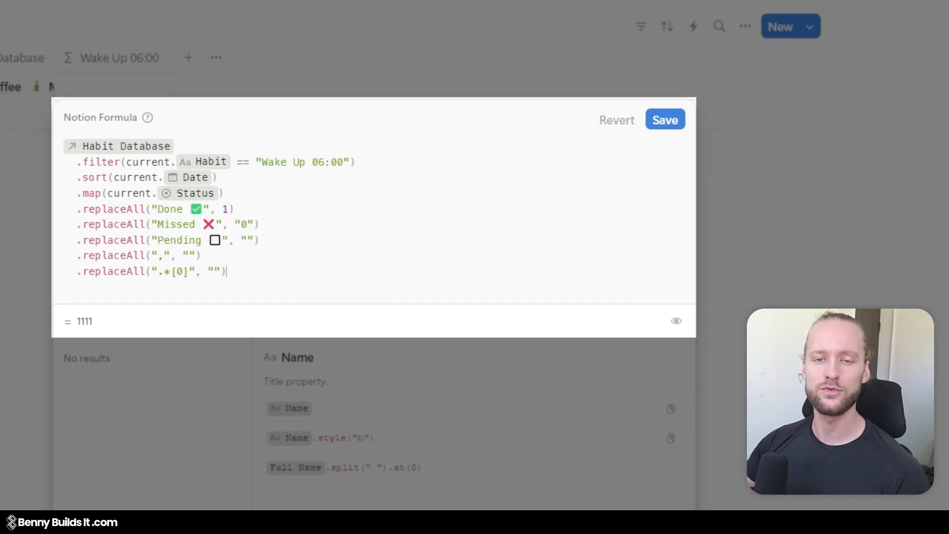
type(".length()")
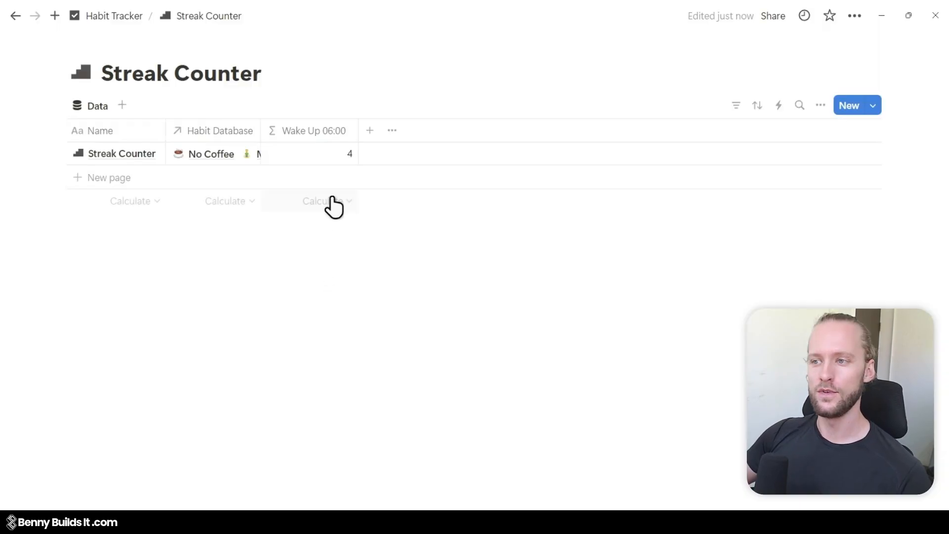
Duplicate the Wake Up 06:00 formula property, widen the copy's column, and rename the copy "Meditation".
left_click(314, 133)
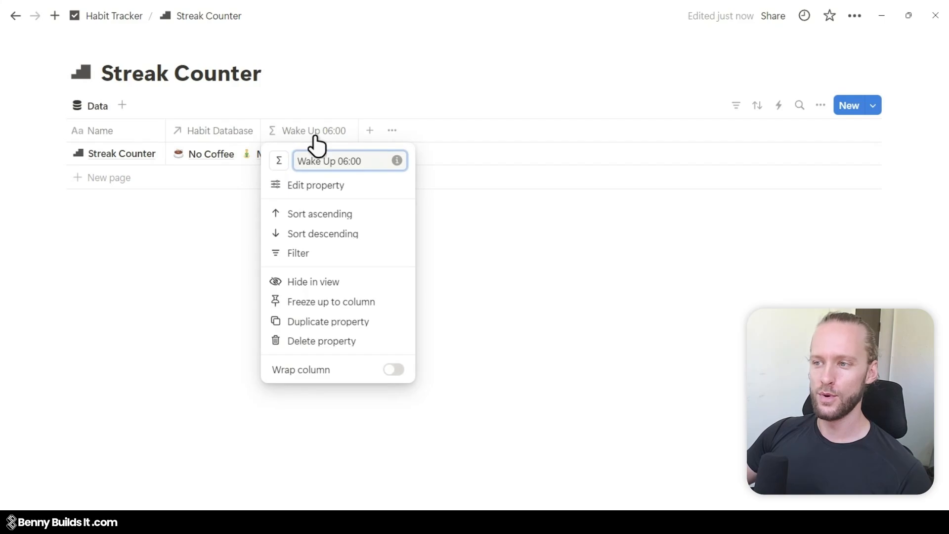
left_click(366, 325)
left_click_drag(455, 129, 474, 139)
left_click(447, 135)
type("Meditatio")
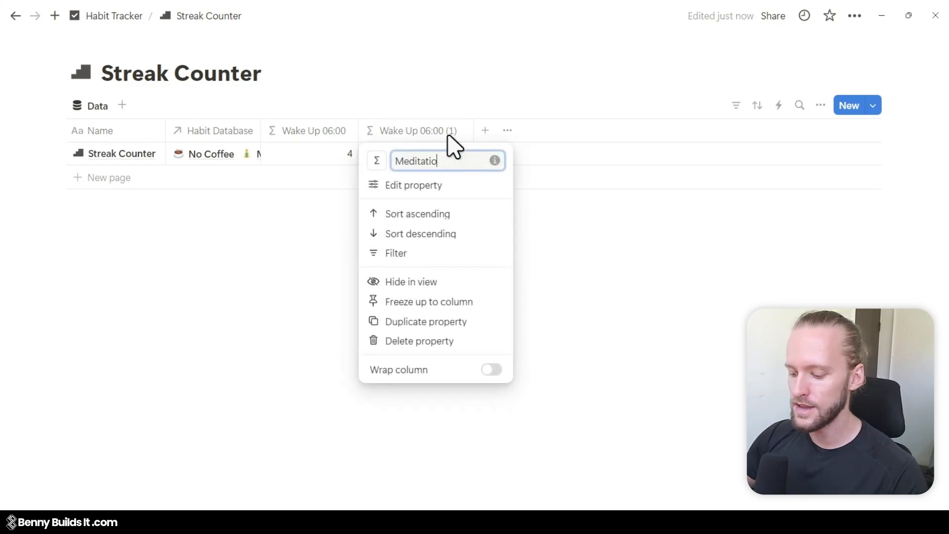
type("n")
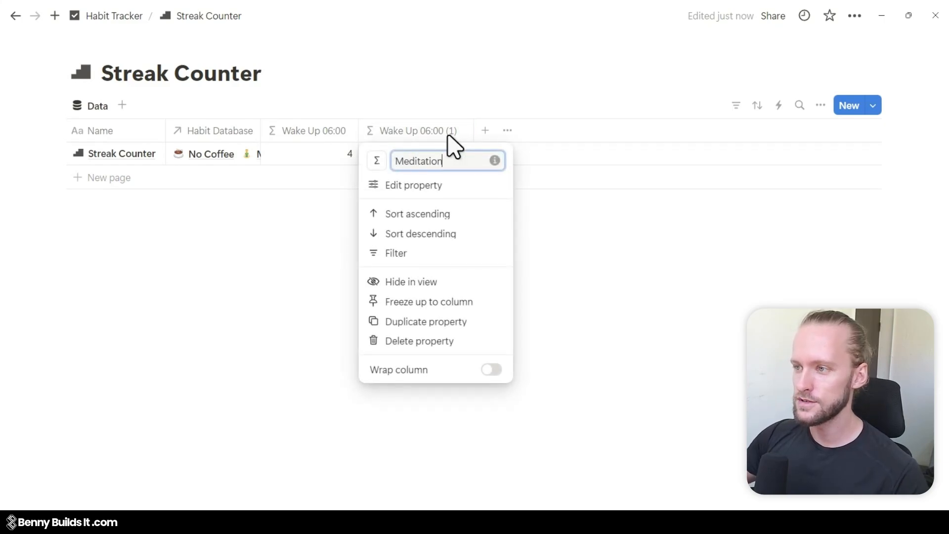
Change the Meditation formula's filter condition to the habit "Meditation" and save it.
left_click(432, 194)
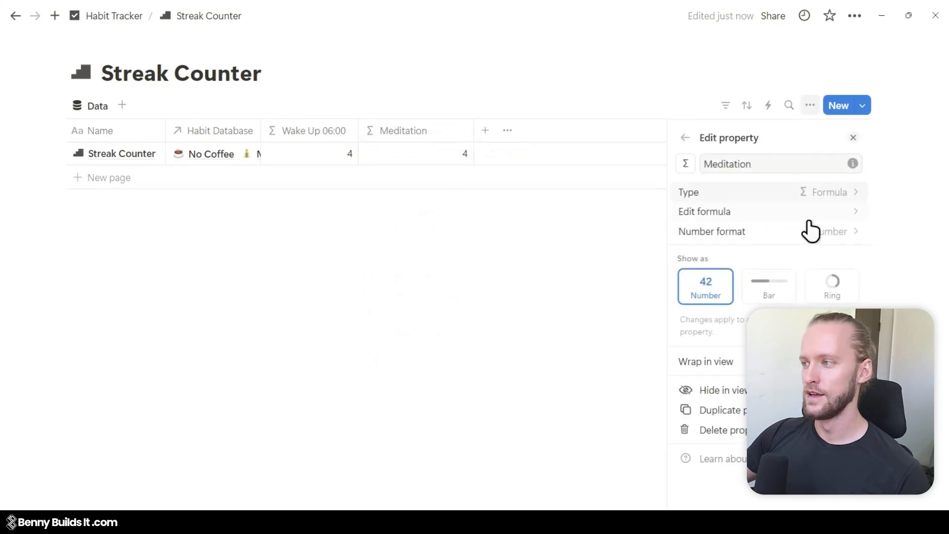
left_click(448, 157)
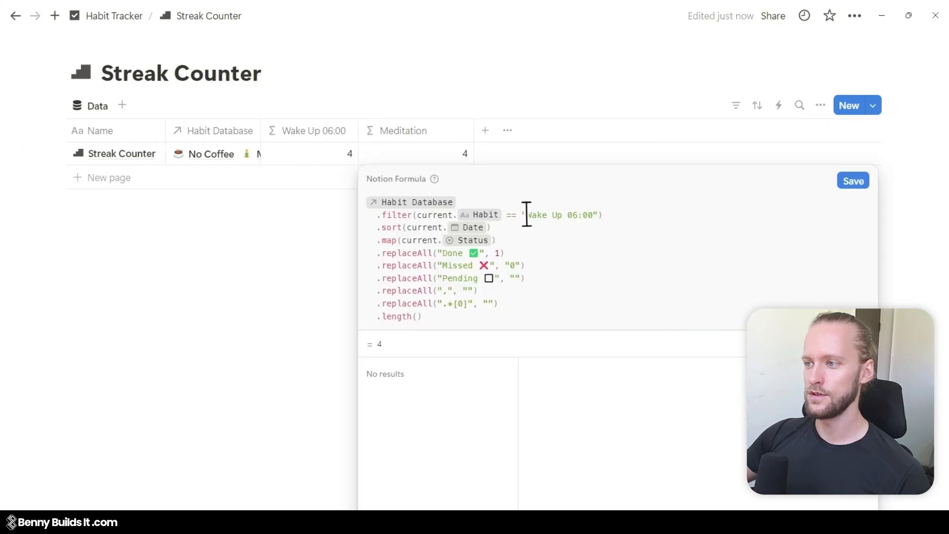
left_click_drag(527, 214, 592, 216)
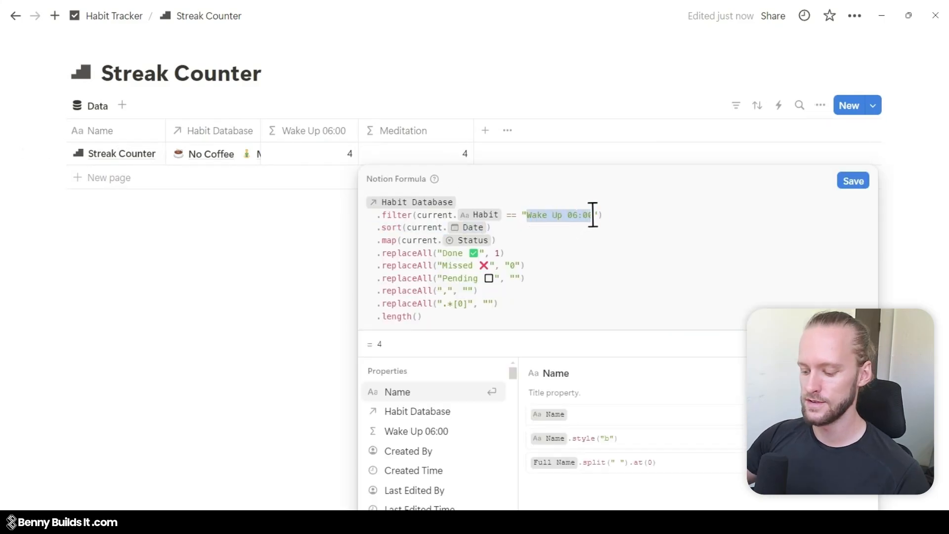
type("Meditation")
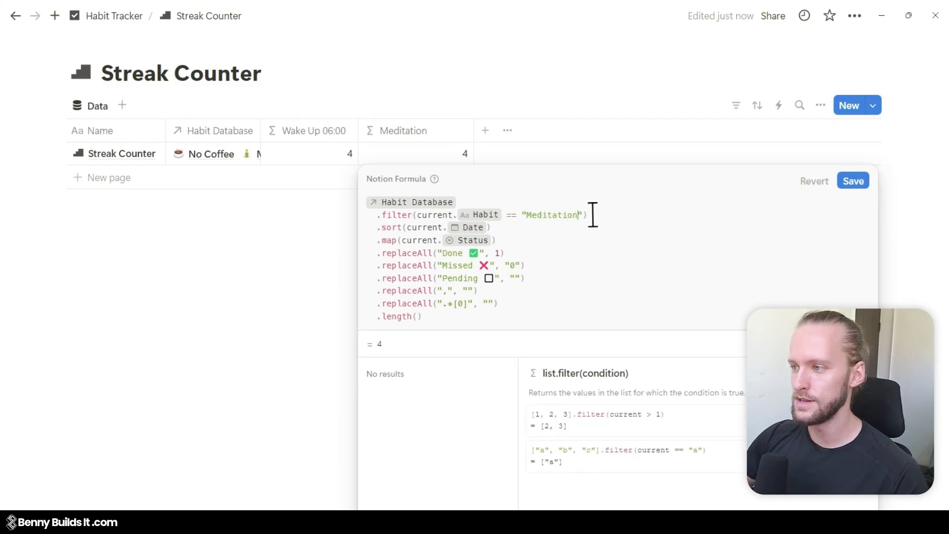
left_click(860, 183)
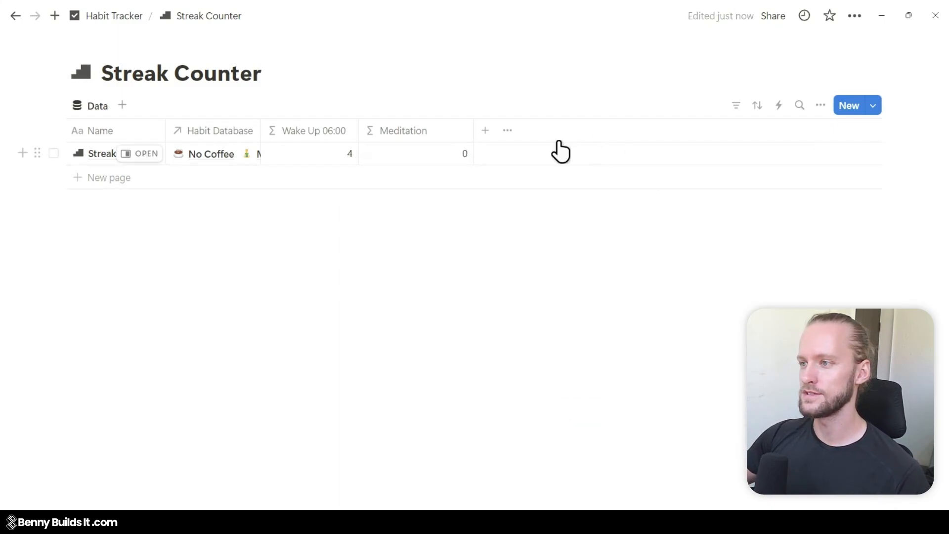
Duplicate the Meditation formula property, widen the copy's column slightly, and rename the copy "No Coffee".
left_click(404, 132)
left_click(445, 322)
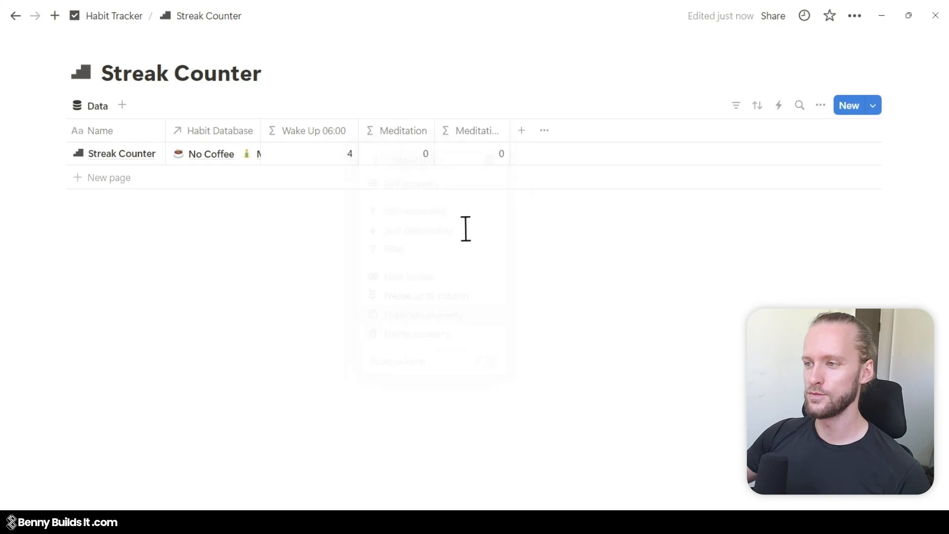
left_click_drag(510, 129, 527, 129)
left_click(497, 131)
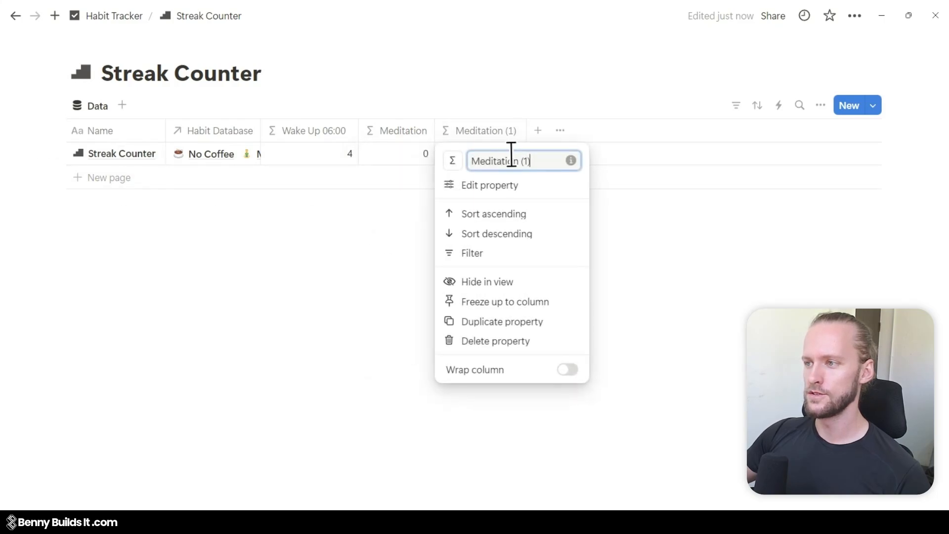
key("ctrl+a")
type("No ")
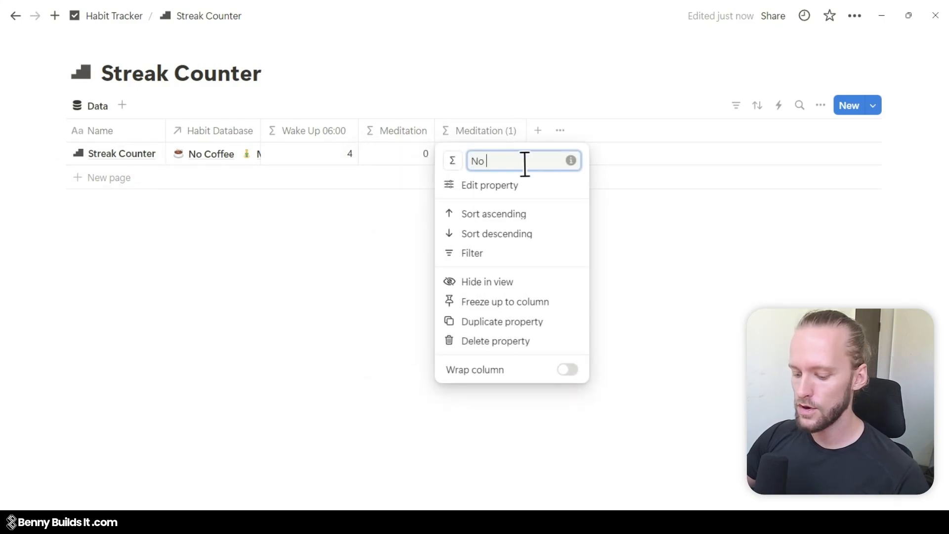
type("Coffee")
key("Return")
Change the No Coffee formula's filter condition to the habit "No Coffee" and save it.
left_click(492, 158)
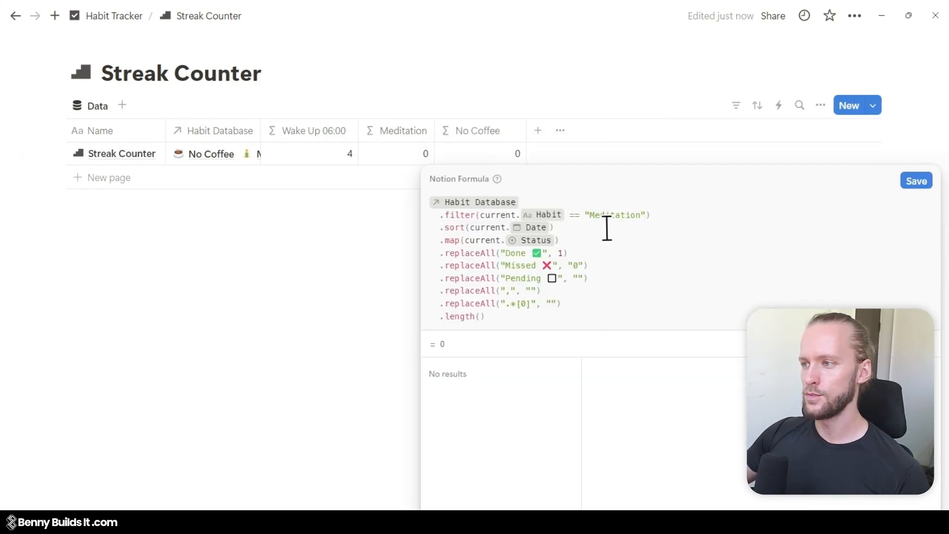
left_click_drag(588, 215, 653, 213)
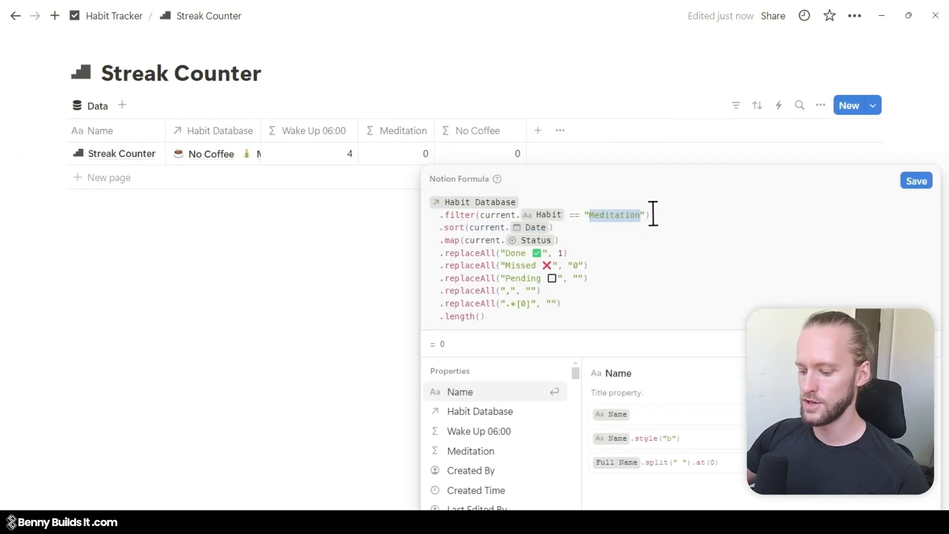
type("No Coffee")
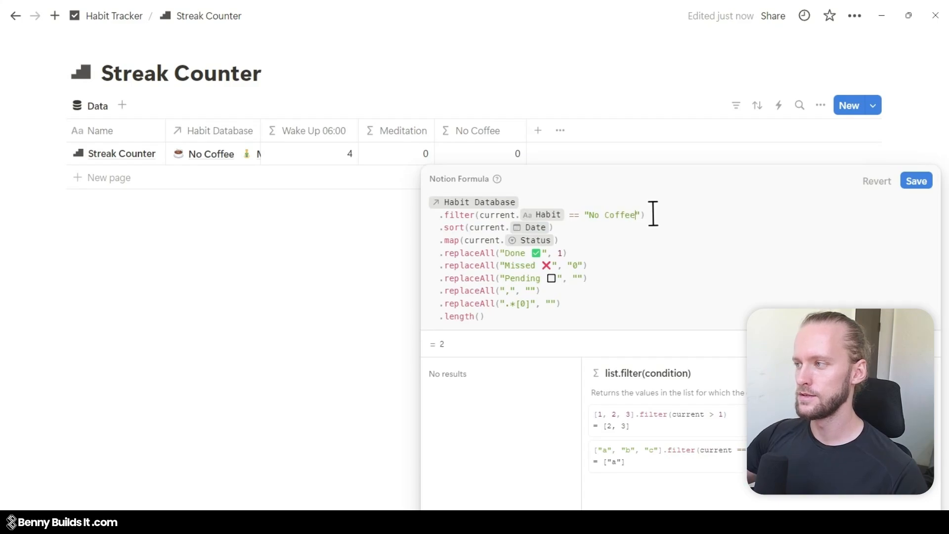
left_click(917, 181)
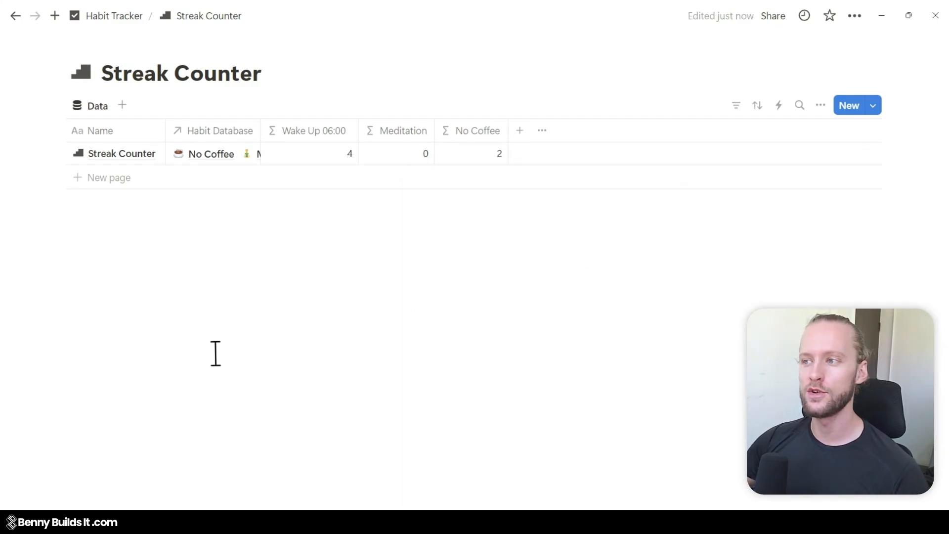
Add a formula property named "Wake Up 06:00 Longest" to the Streak Counter database.
left_click(520, 139)
type("formula")
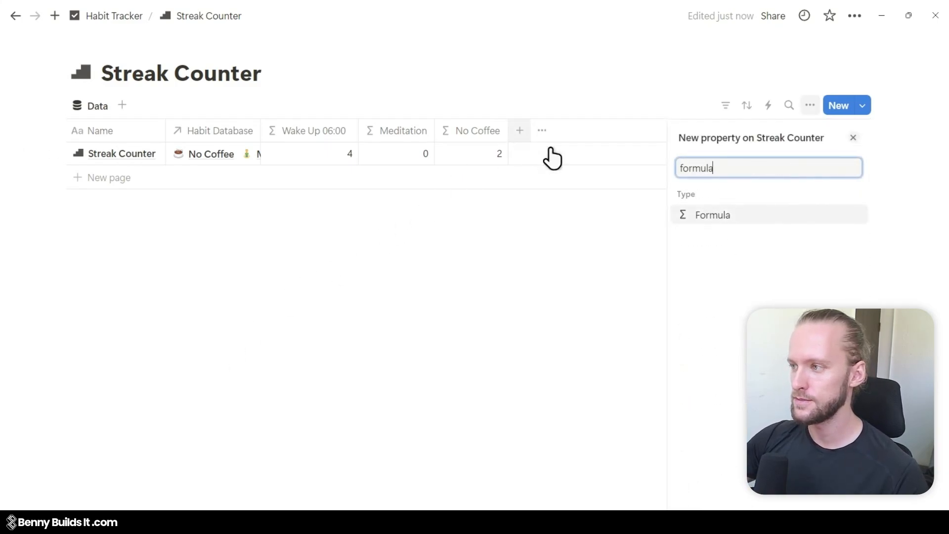
left_click(728, 216)
type("W")
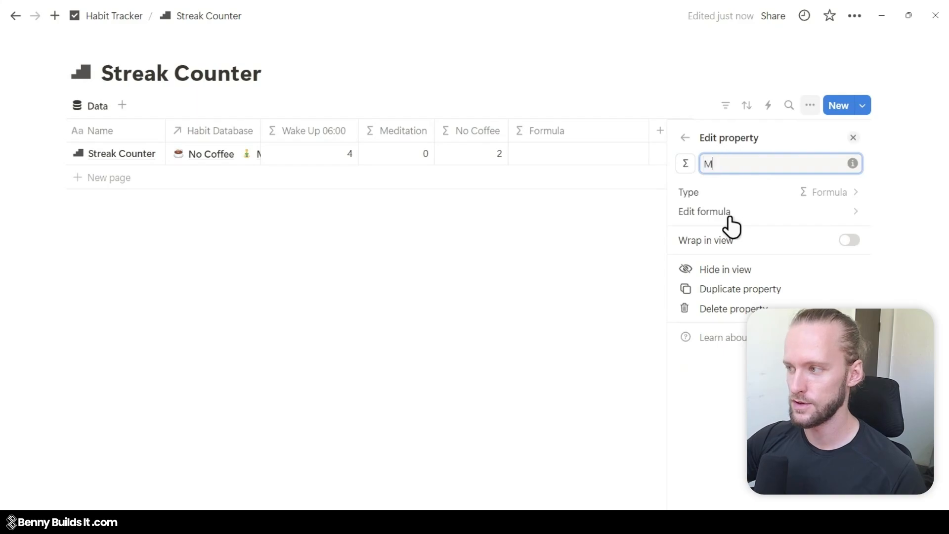
key("BackSpace")
type("Wake Up 0")
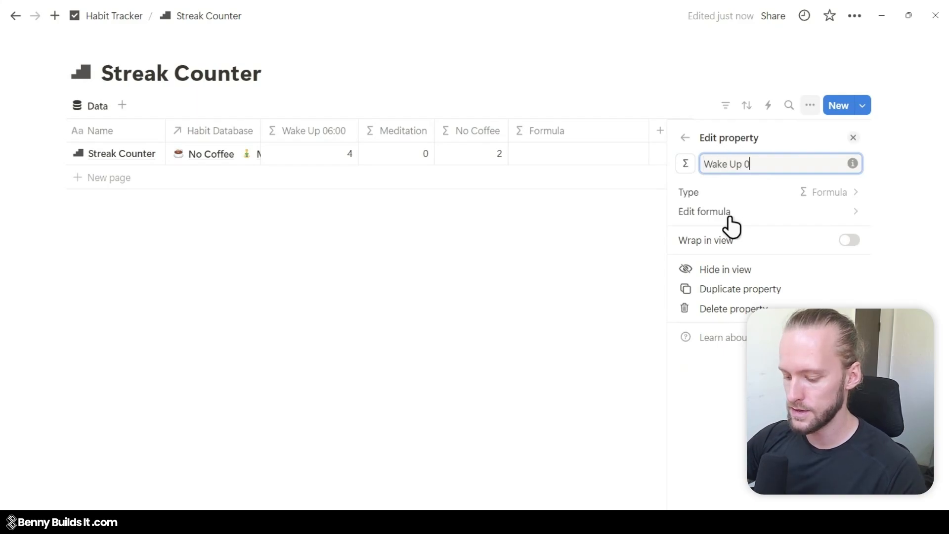
type("6:00 Longest")
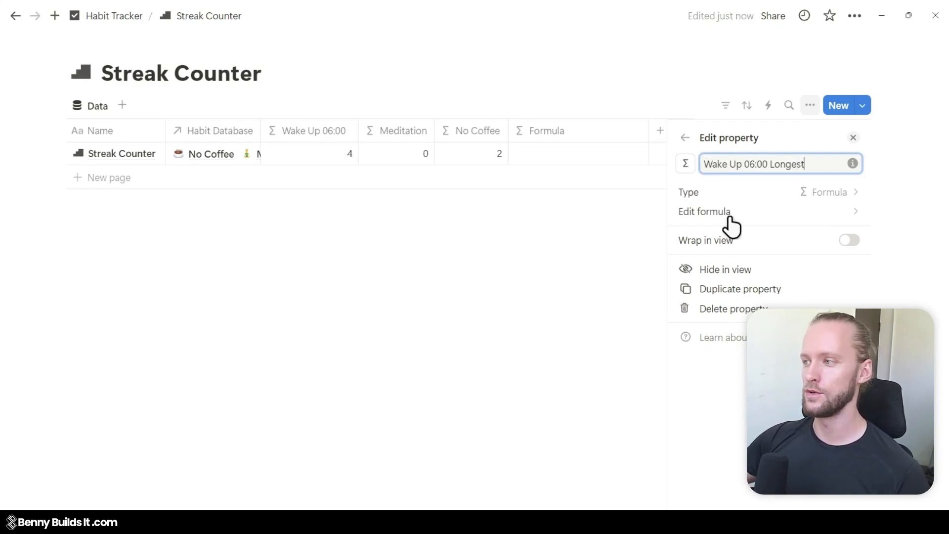
left_click(612, 166)
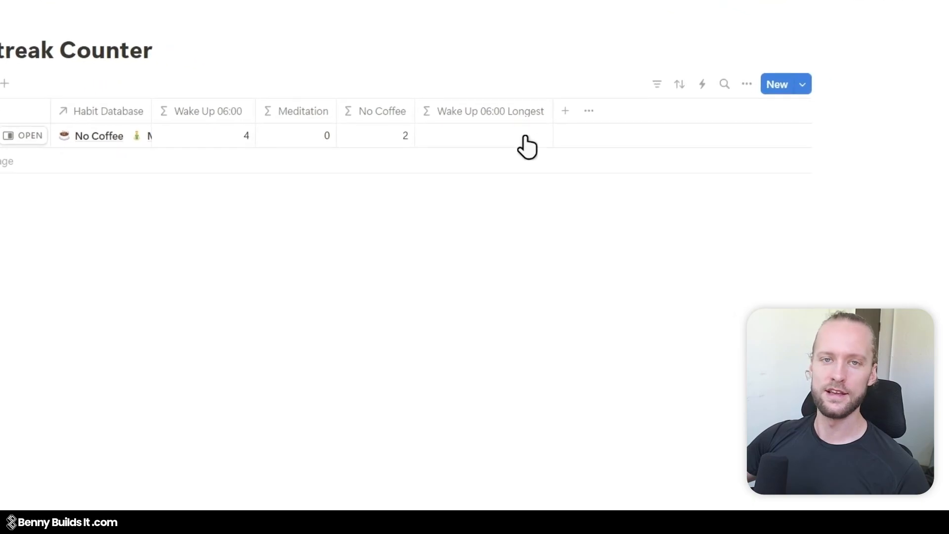
Build the Wake Up 06:00 Longest formula with Done/Missed/Pending replaced by 1/space/blank, followed by .replaceAll(",", "") and .split().
left_click(303, 101)
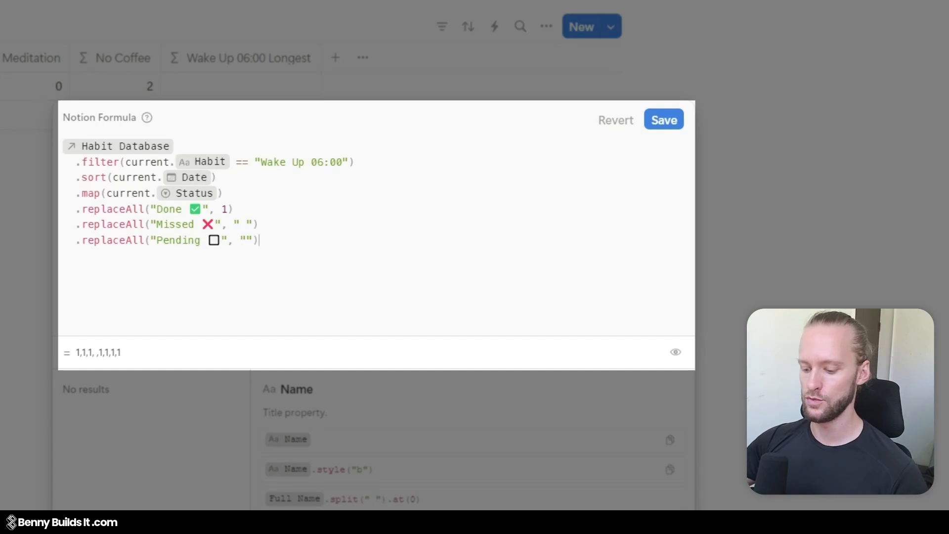
key("Return")
type(".replaceAll(\",\", \"\")")
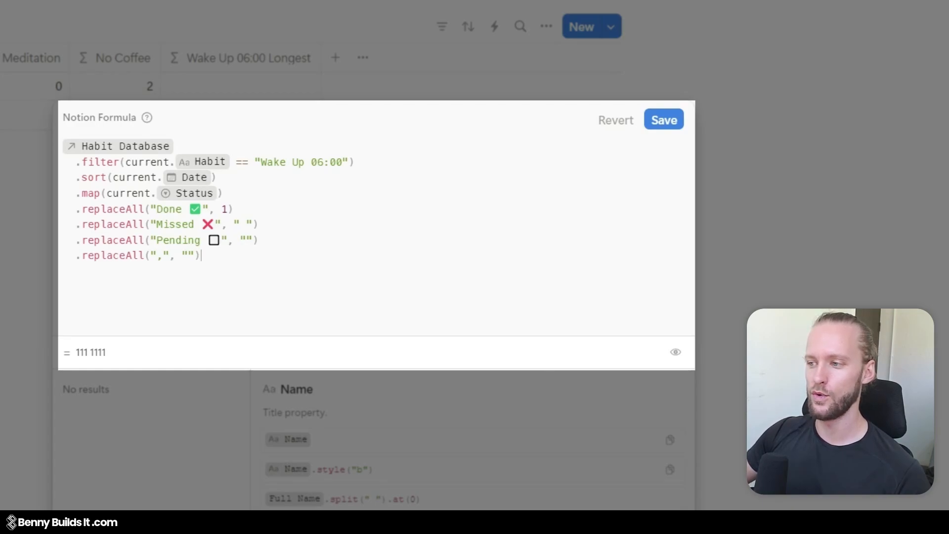
key("Return")
type(".split()")
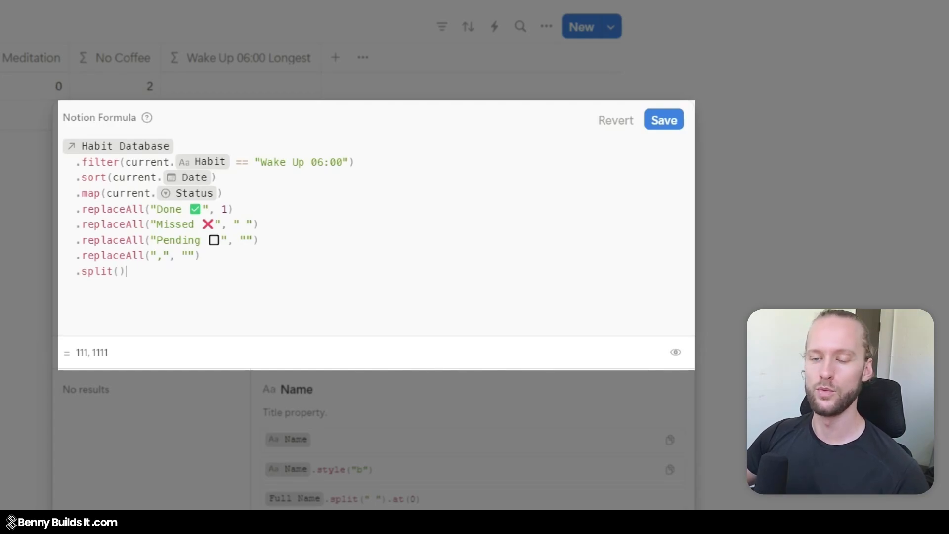
Finish the Wake Up 06:00 Longest formula with .sort(), .last() and .length() on separate lines, and save it.
key("Return")
type(".sort()")
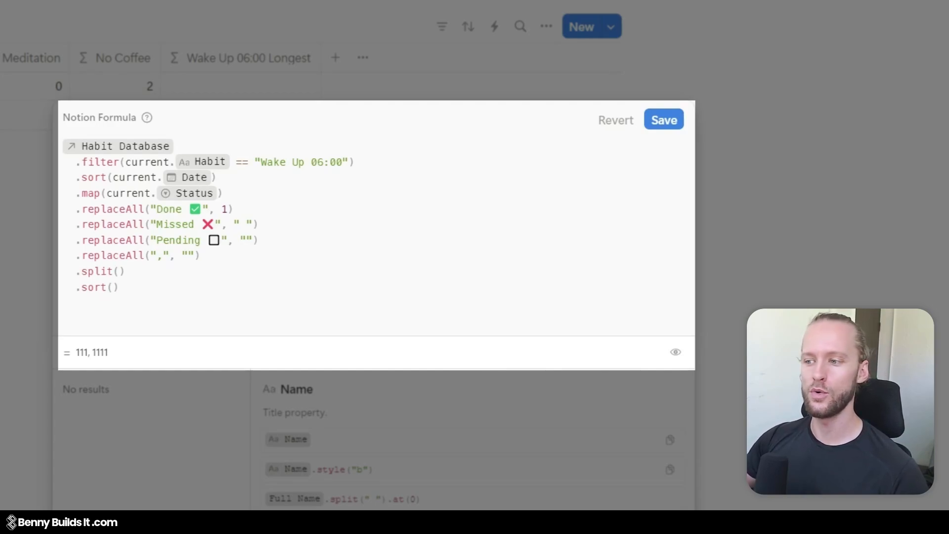
key("Return")
type(".last()")
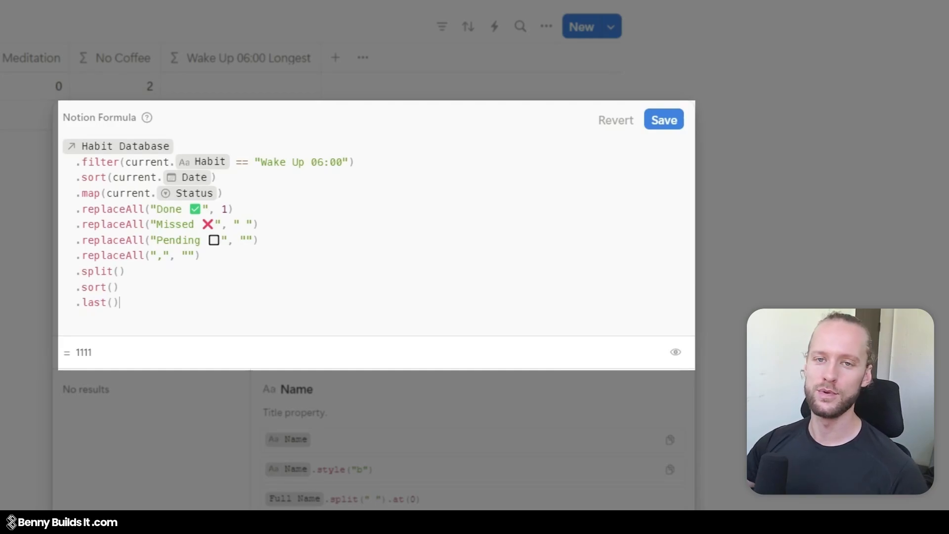
key("Return")
type(".length()")
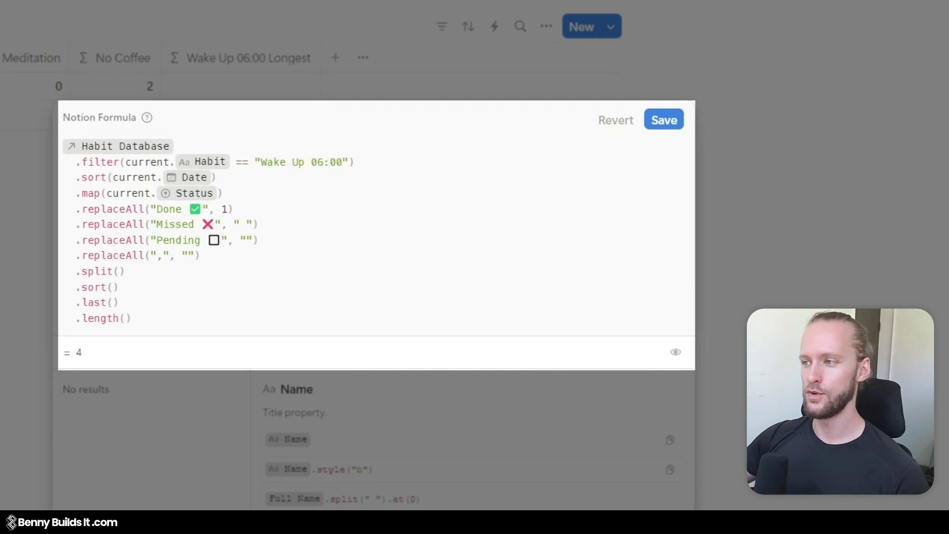
left_click(664, 120)
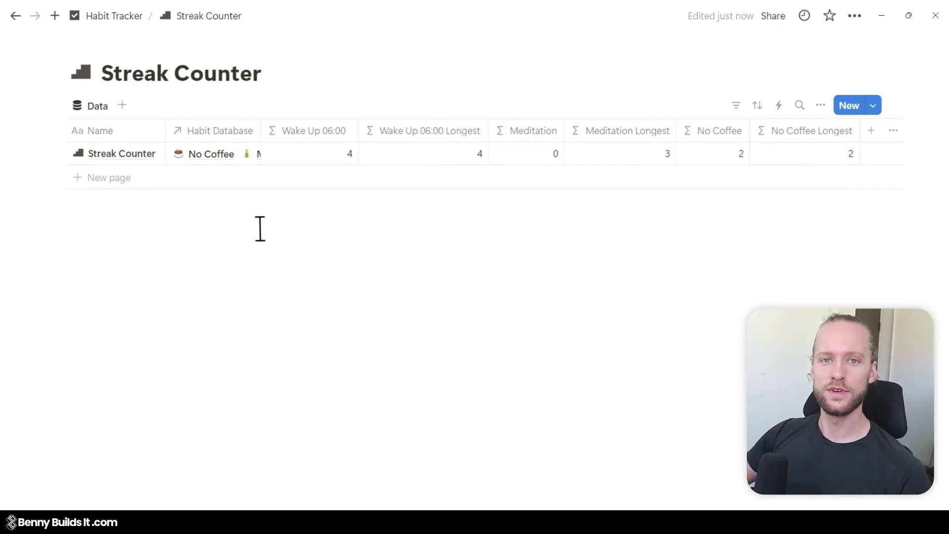
Rename the Name title property of the database to "Streak Counter".
left_click(104, 139)
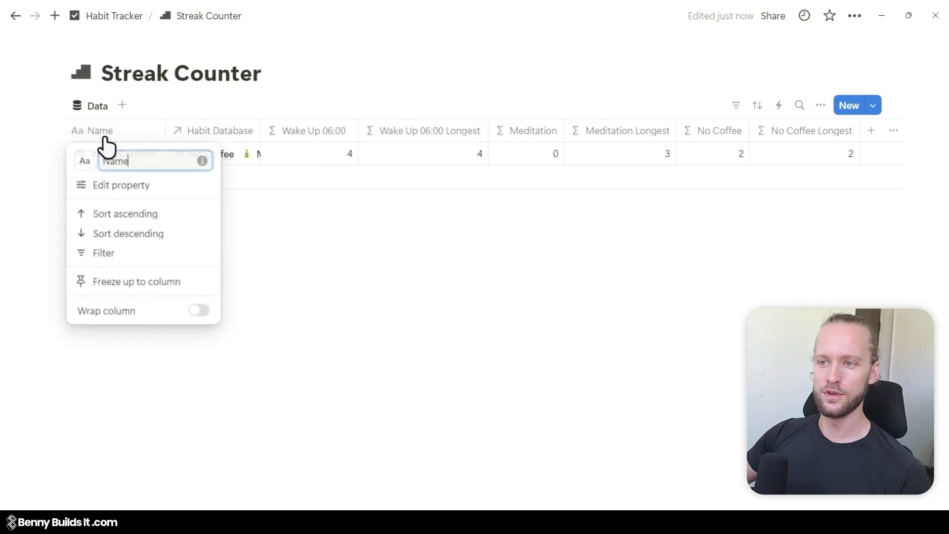
key("BackSpace")
type("S")
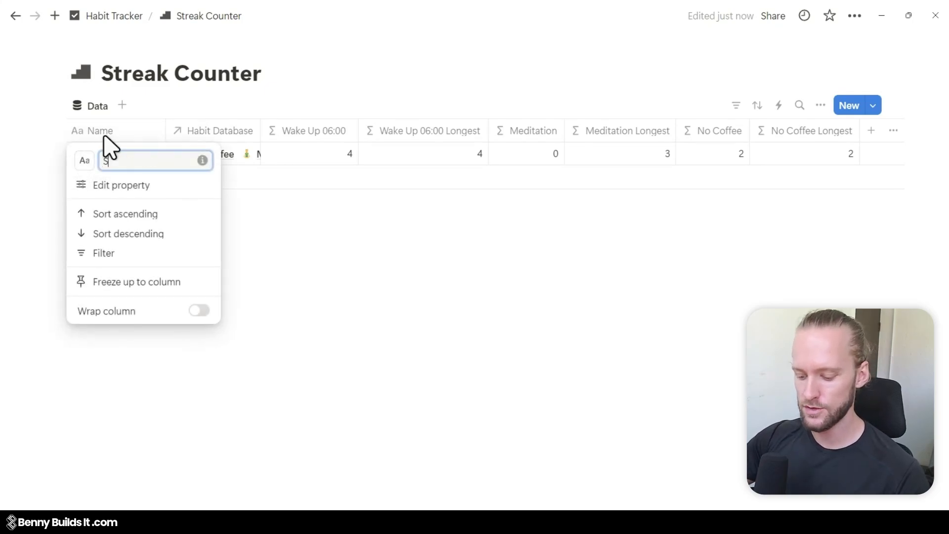
type("treak Counter")
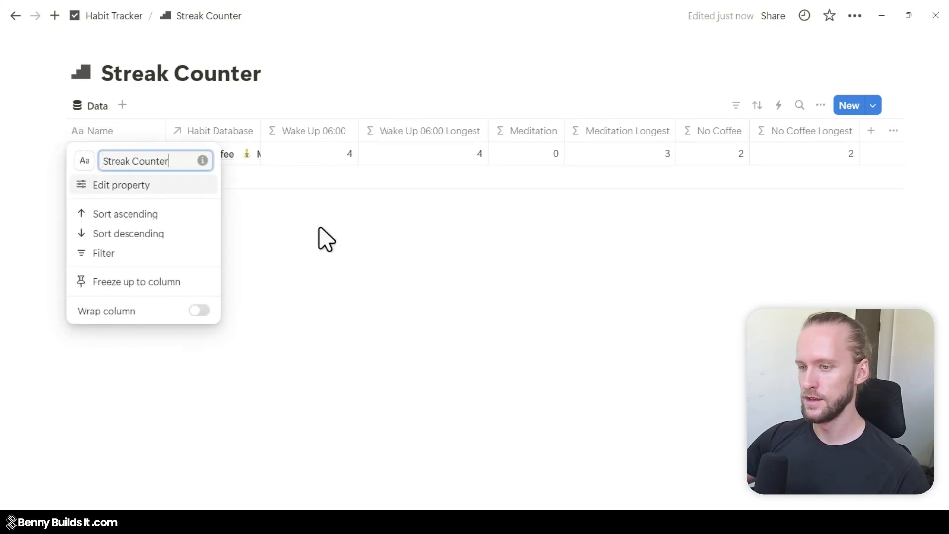
key("Return")
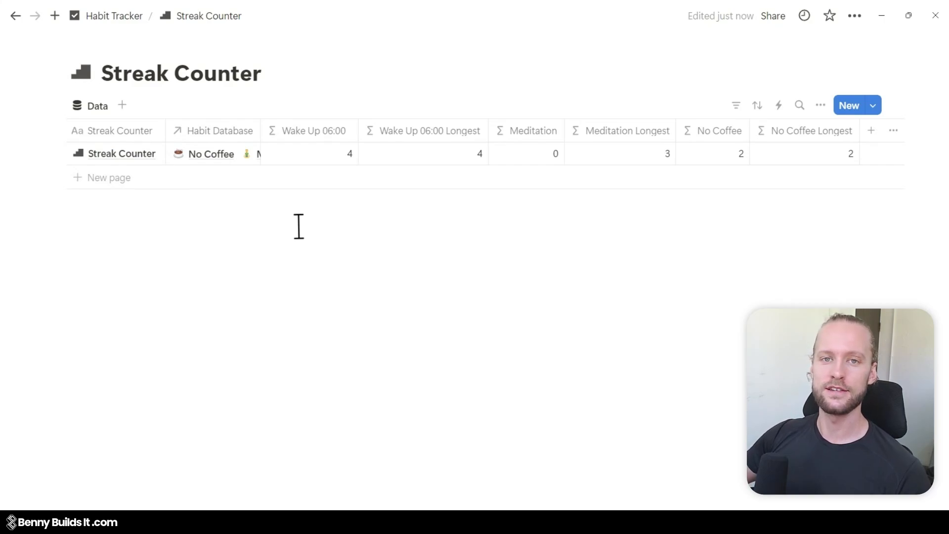
Add a chart view to the Streak Counter database, name it "Current Streak", and give it the stairs icon.
left_click(127, 104)
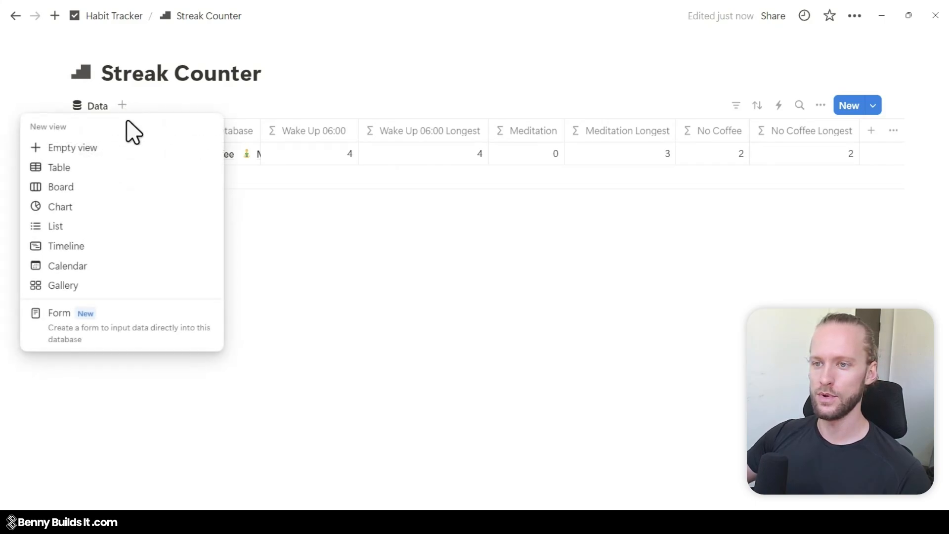
left_click(82, 207)
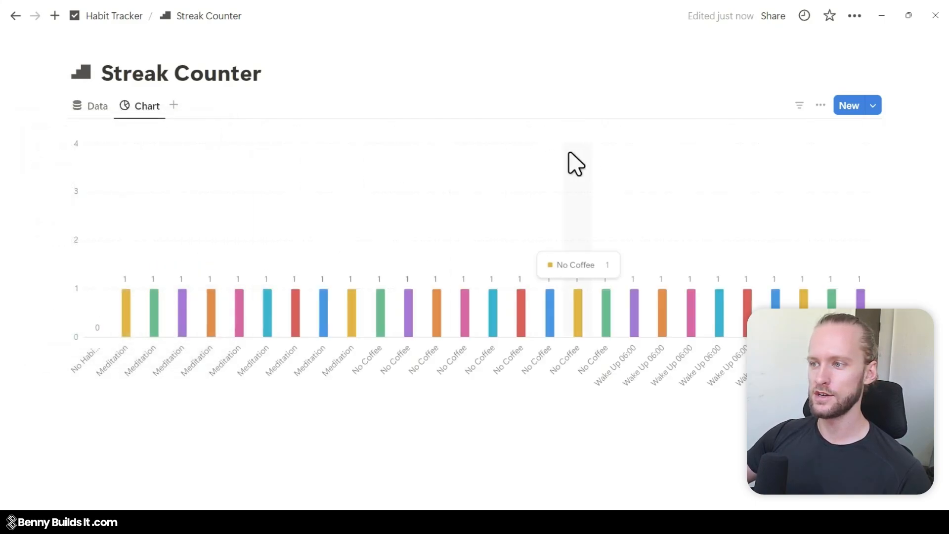
left_click(150, 109)
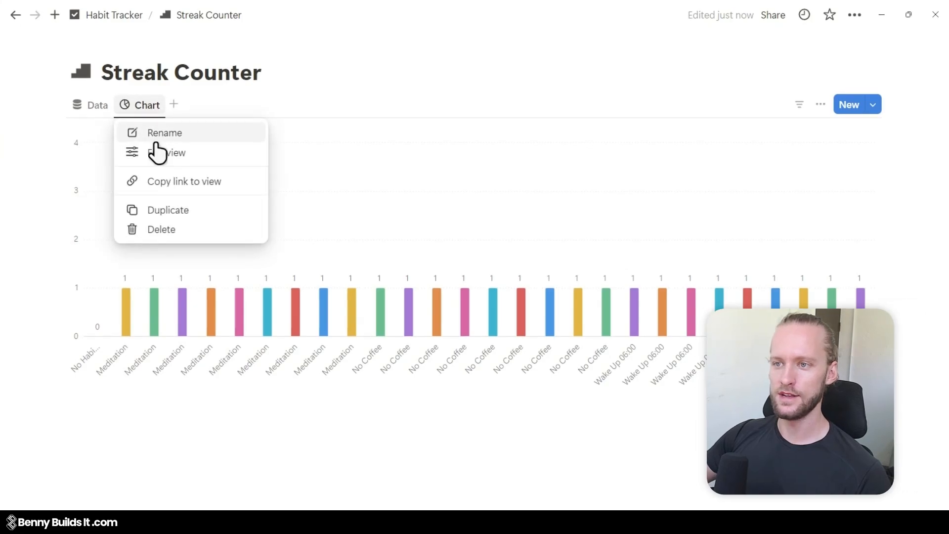
left_click(163, 134)
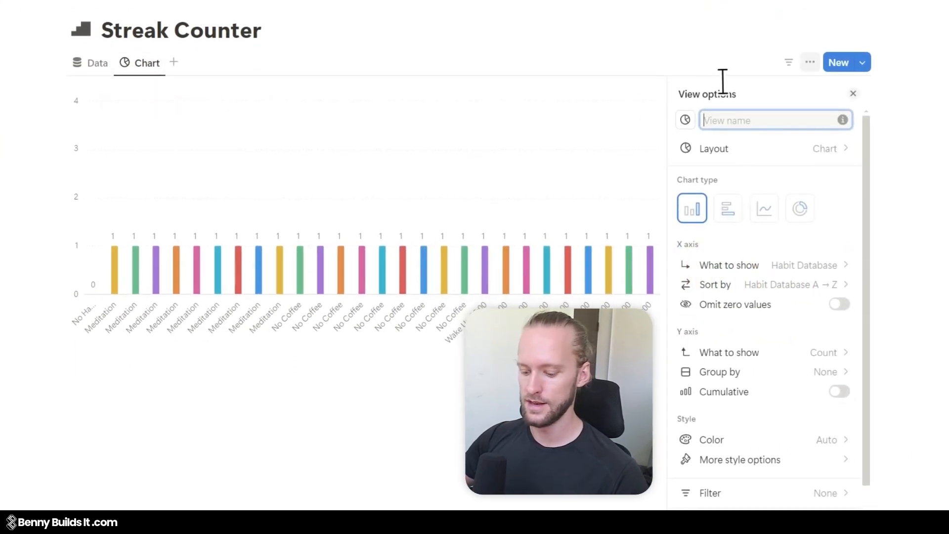
type("Current Streak")
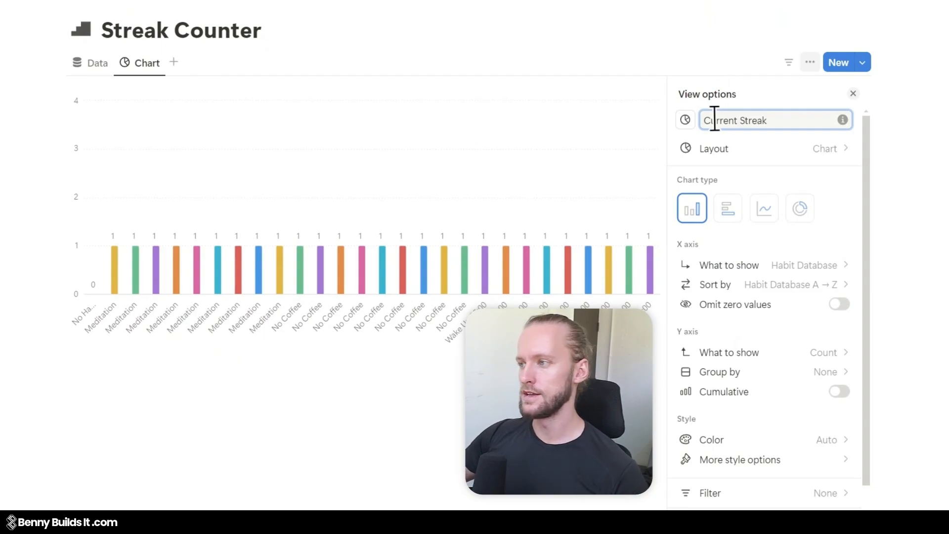
key("Return")
left_click(684, 123)
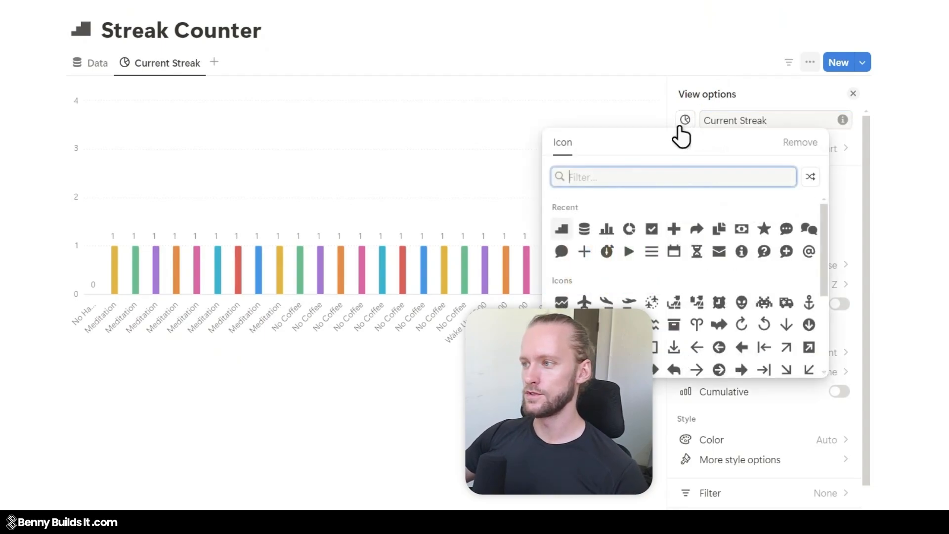
left_click(561, 229)
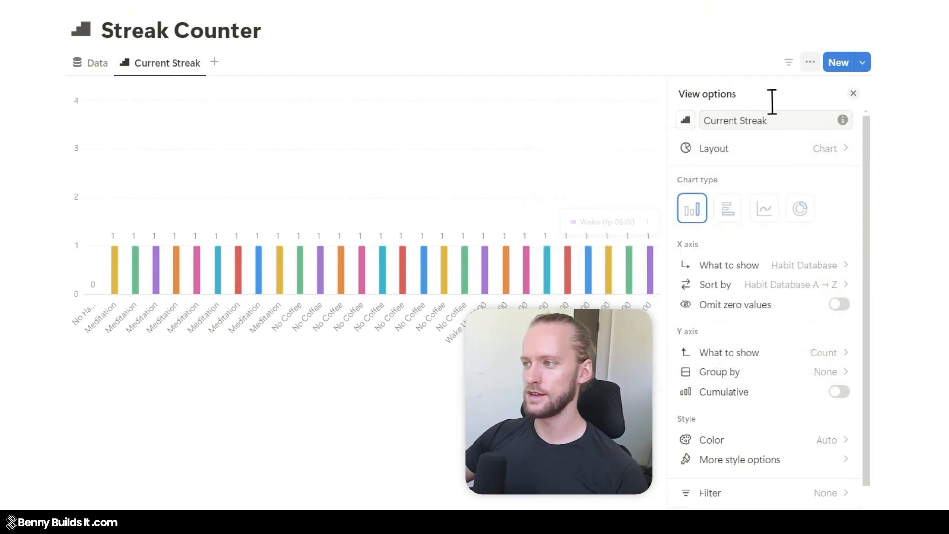
Make the Current Streak chart a donut that shows Streak Counter, with each slice representing the Wake Up 06:00 values.
left_click(802, 210)
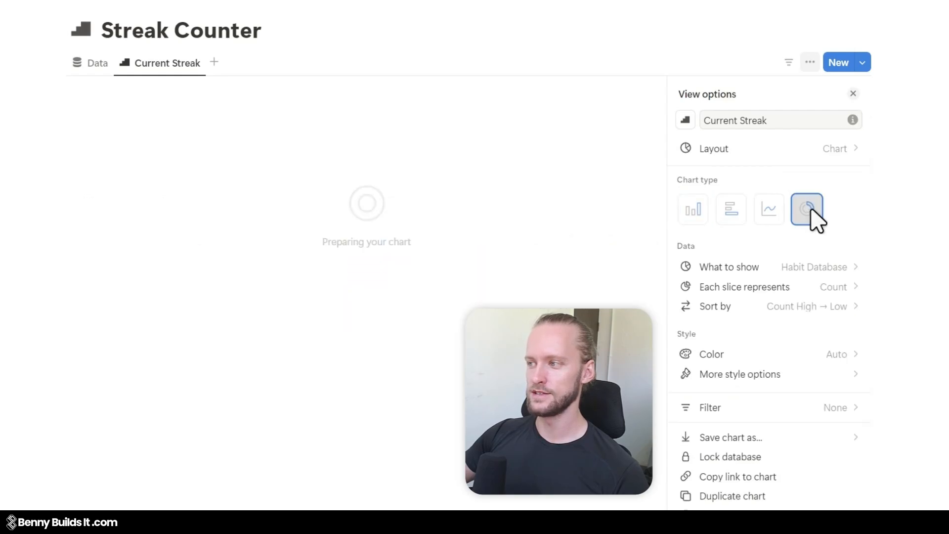
left_click(820, 268)
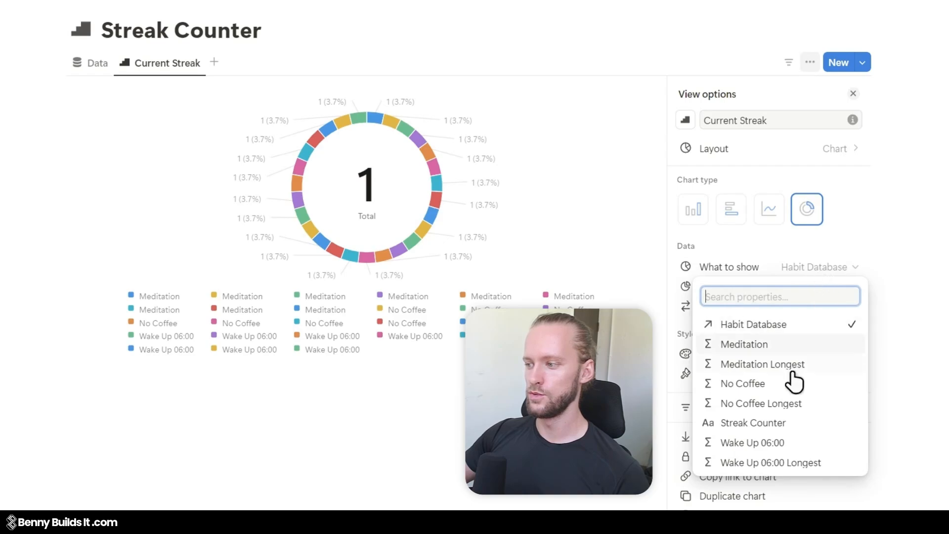
left_click(754, 423)
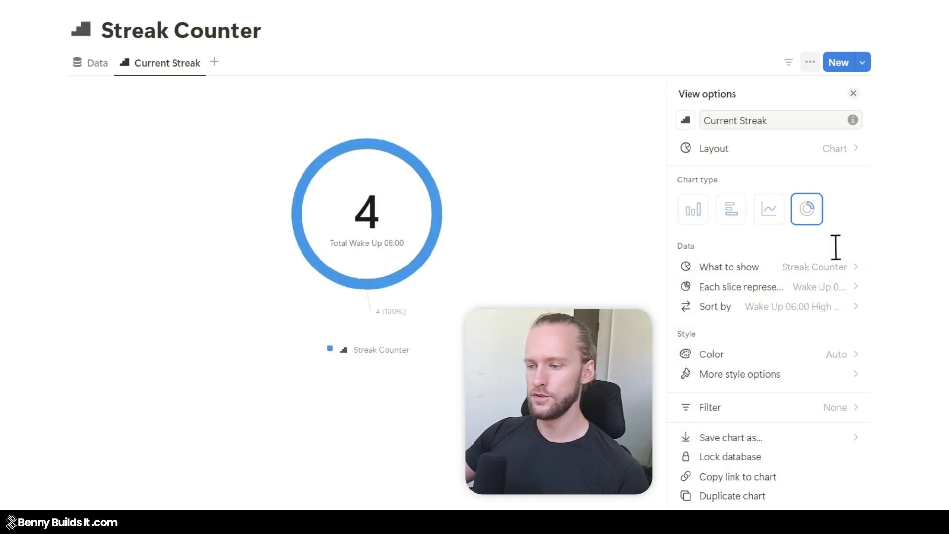
left_click(840, 290)
mouse_move(819, 452)
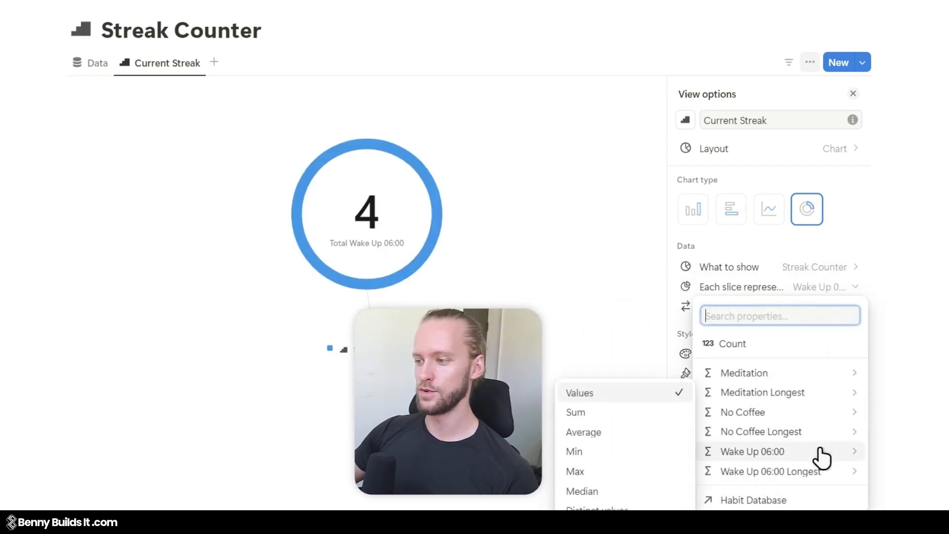
left_click(618, 396)
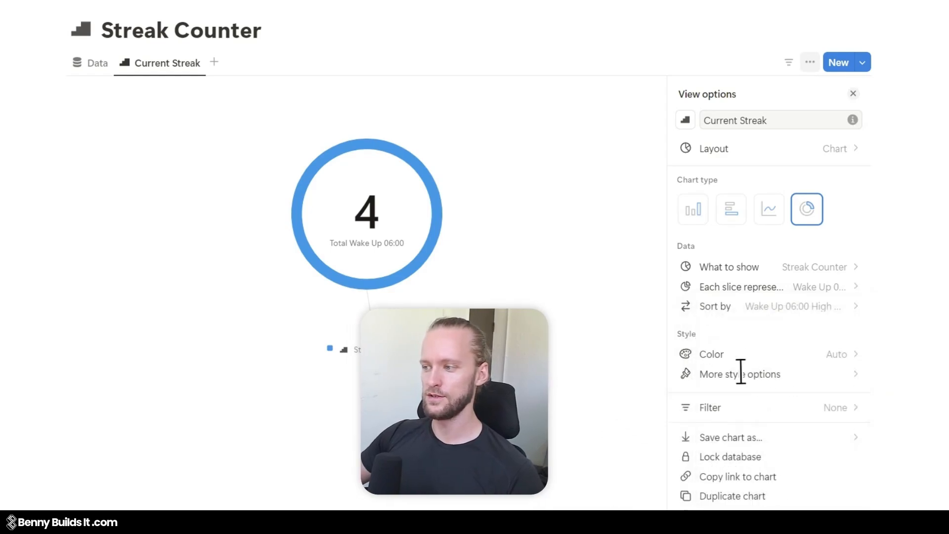
Set the Current Streak donut chart's color to Blue and turn off its legend.
left_click(784, 377)
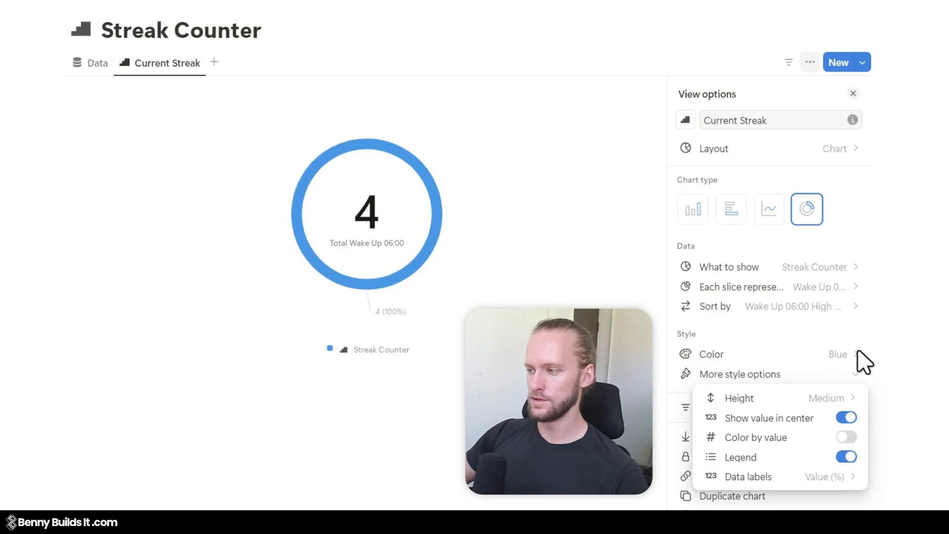
left_click(849, 462)
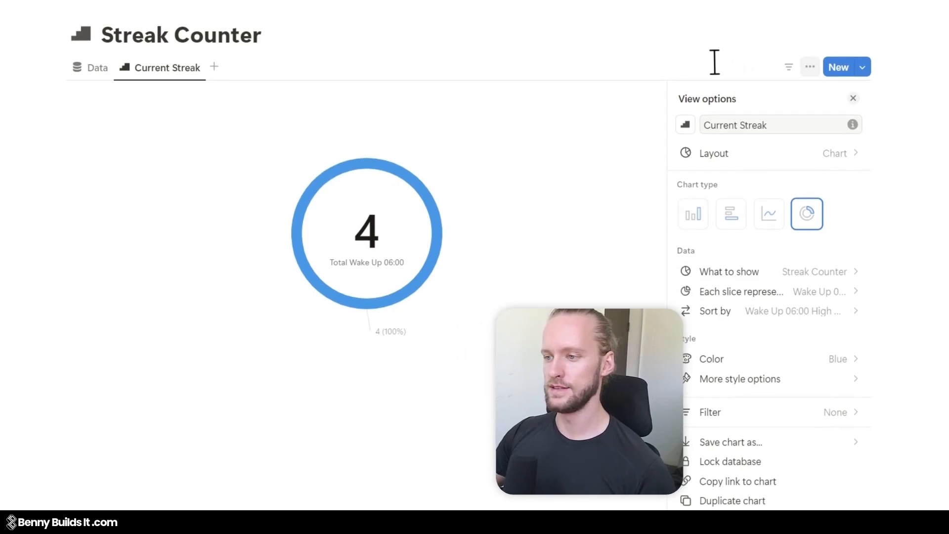
left_click(715, 62)
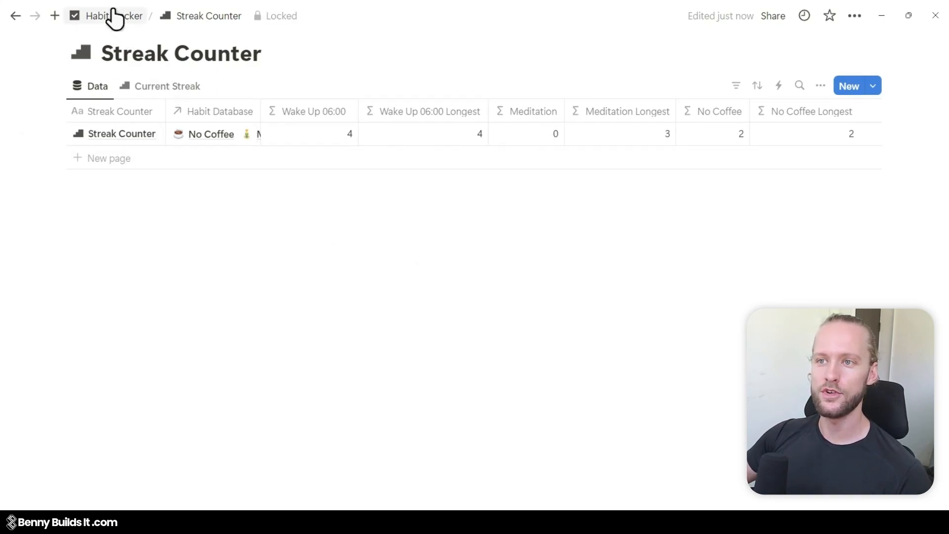
Rename the Habit Database's Streak Counter relation property to "Streak Counter Relation" and widen its column to fit the name.
left_click(127, 17)
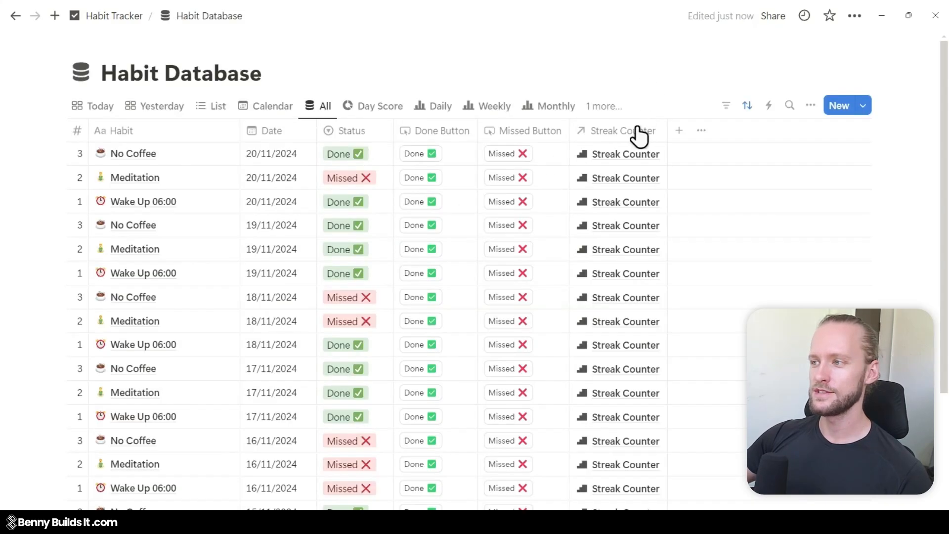
left_click(630, 132)
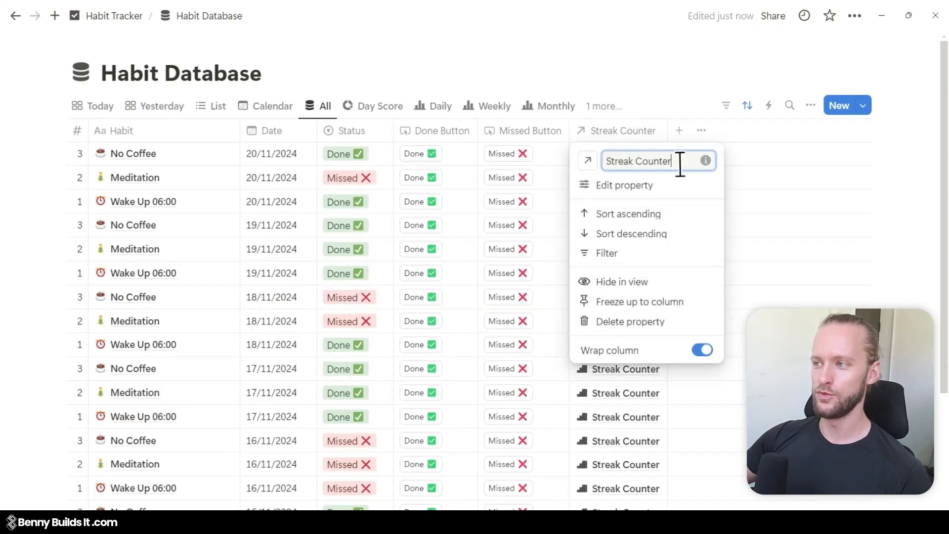
type("Relat")
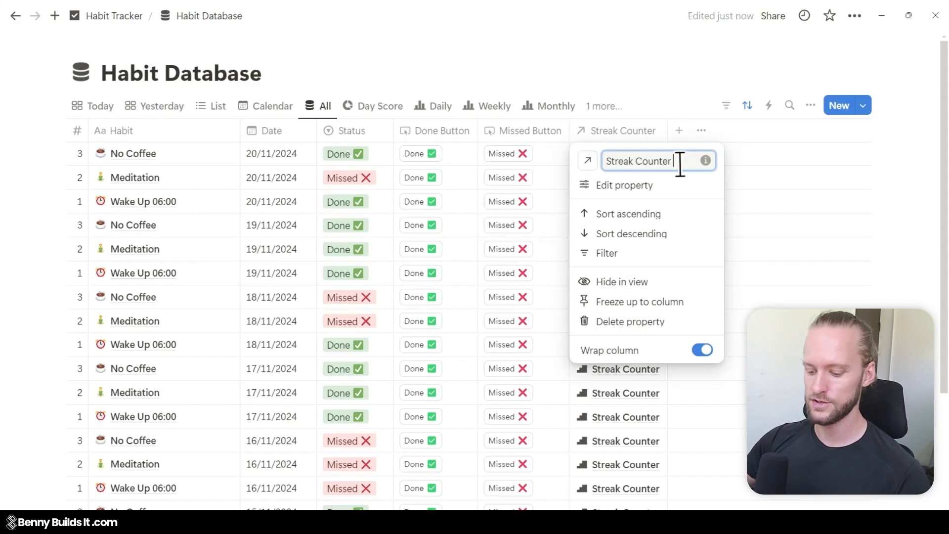
type("ion")
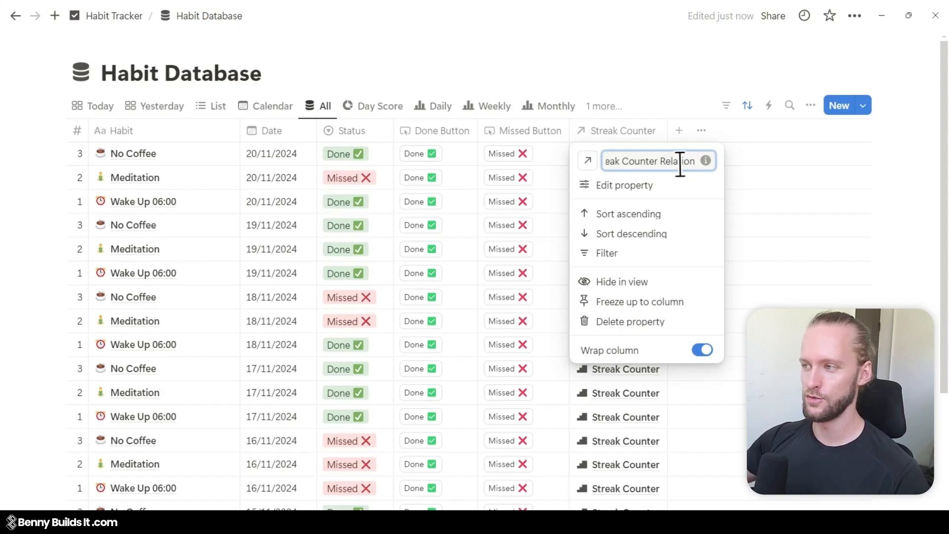
left_click(663, 119)
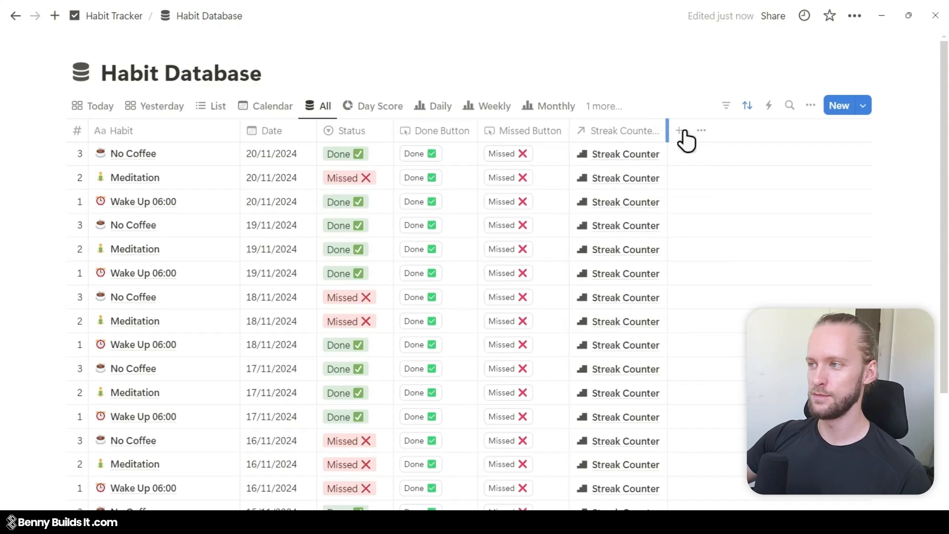
mouse_move(669, 131)
left_mouse_down()
mouse_move(714, 146)
mouse_move(695, 144)
mouse_move(701, 131)
left_mouse_up()
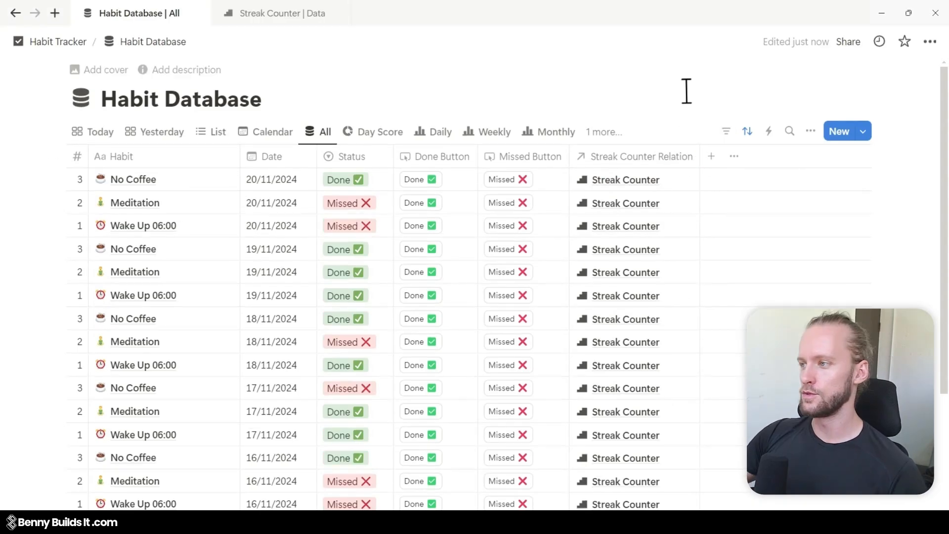
Add a formula property named "Streak Counter" to the Habit Database.
left_click(713, 159)
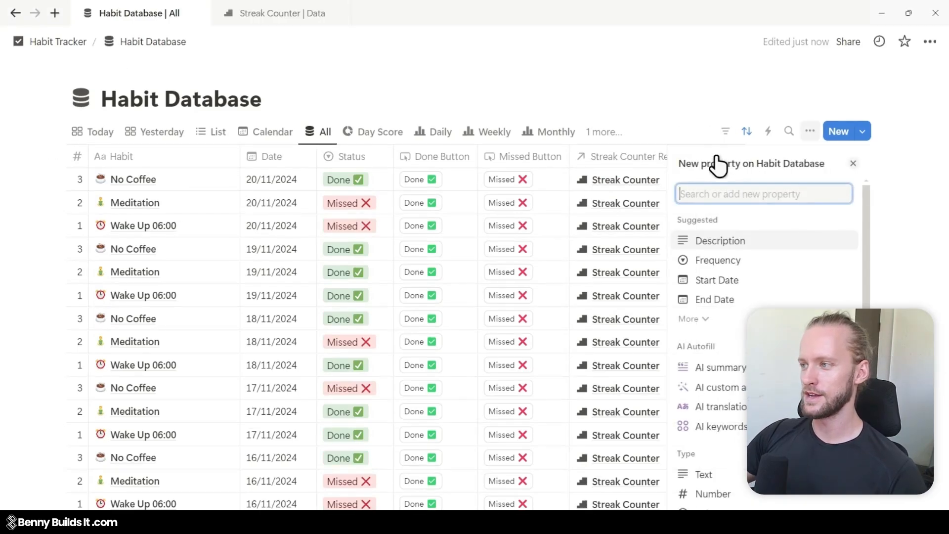
type("formula")
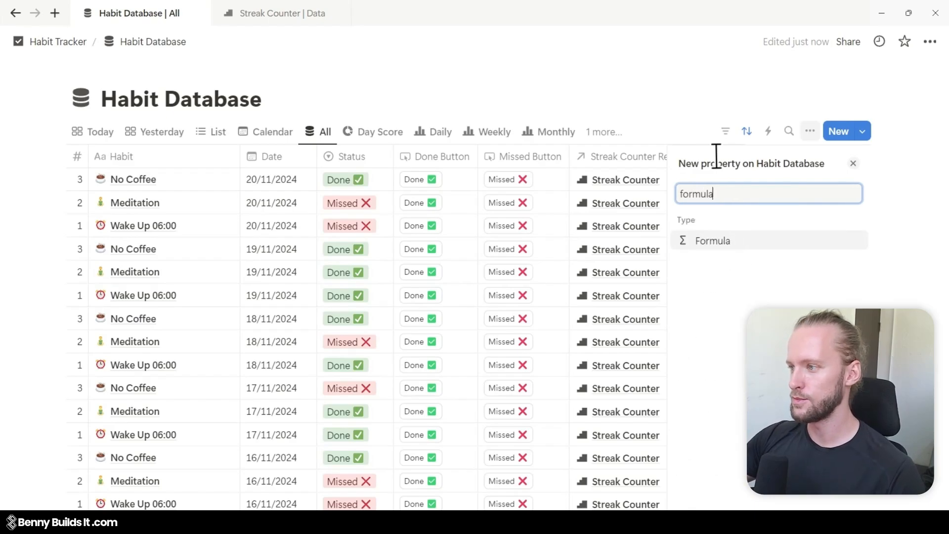
left_click(720, 239)
type("S")
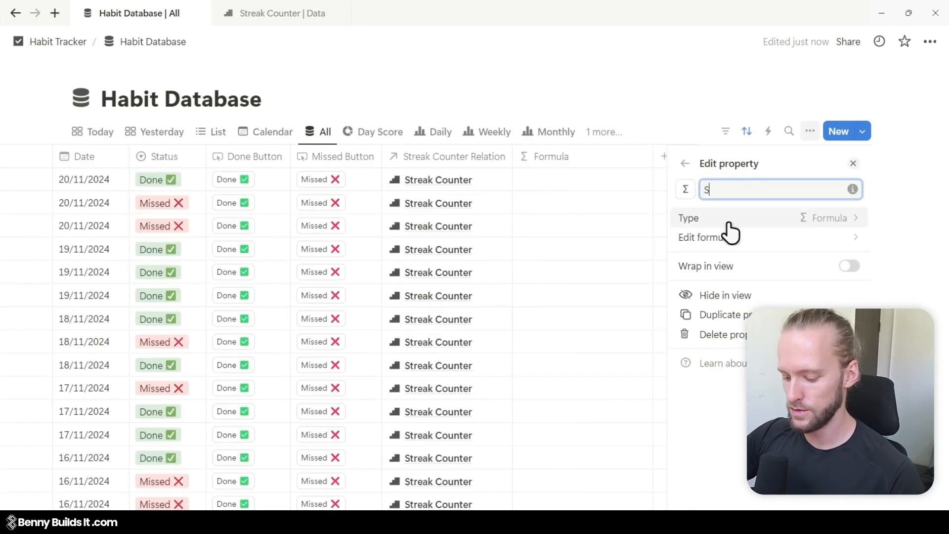
type("treak Counter")
key("Return")
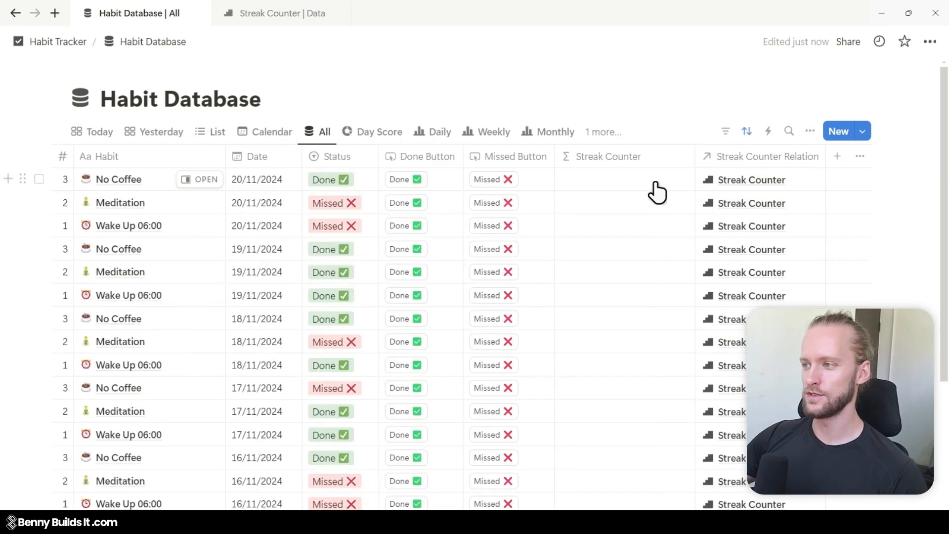
Paste into the Streak Counter property the bold-styled ifs() formula that returns each habit's longest and current streak through Streak Counter Relation.
left_click(657, 182)
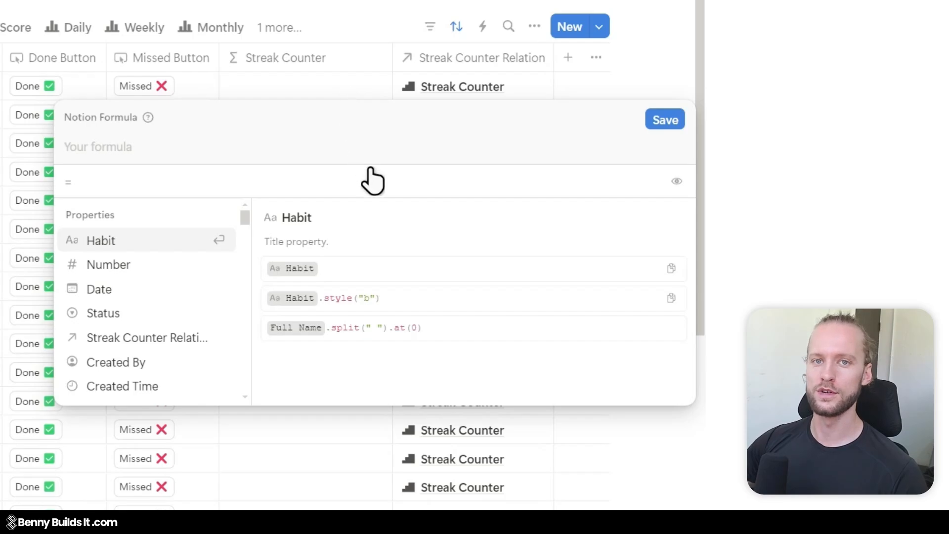
key("ctrl+v")
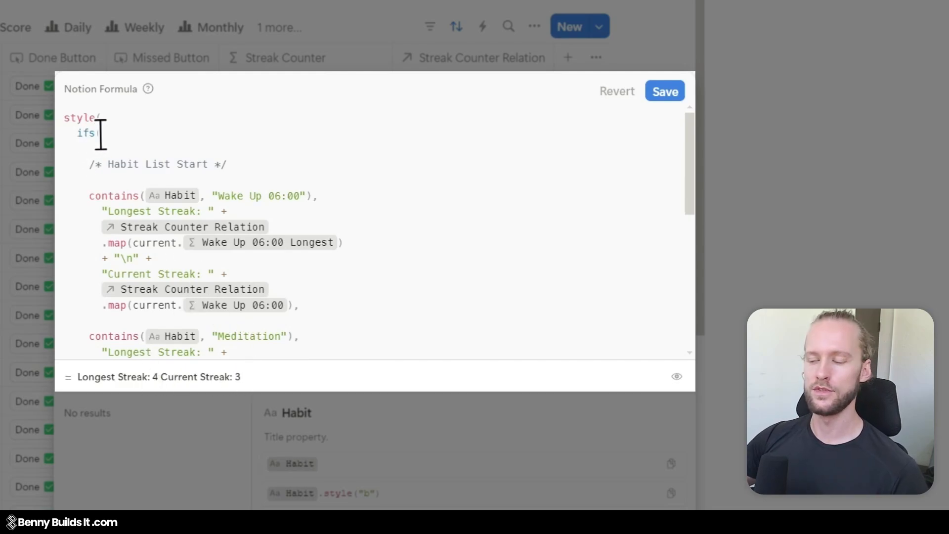
Examine the formula's Wake Up 06:00, Meditation and No Coffee blocks between the Habit List Start and Habit List End comments.
scroll(339, 144, "down", 2)
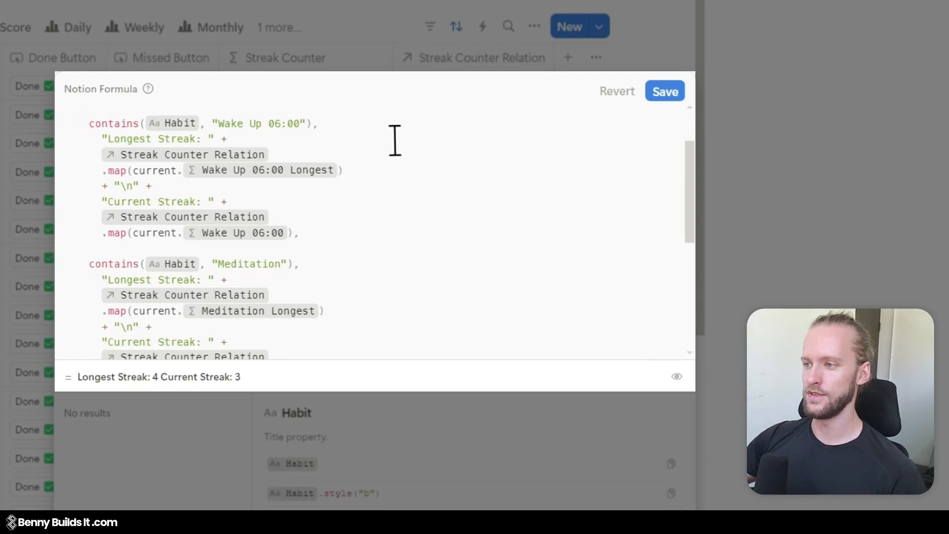
scroll(142, 183, "up", 2)
left_click_drag(65, 195, 300, 304)
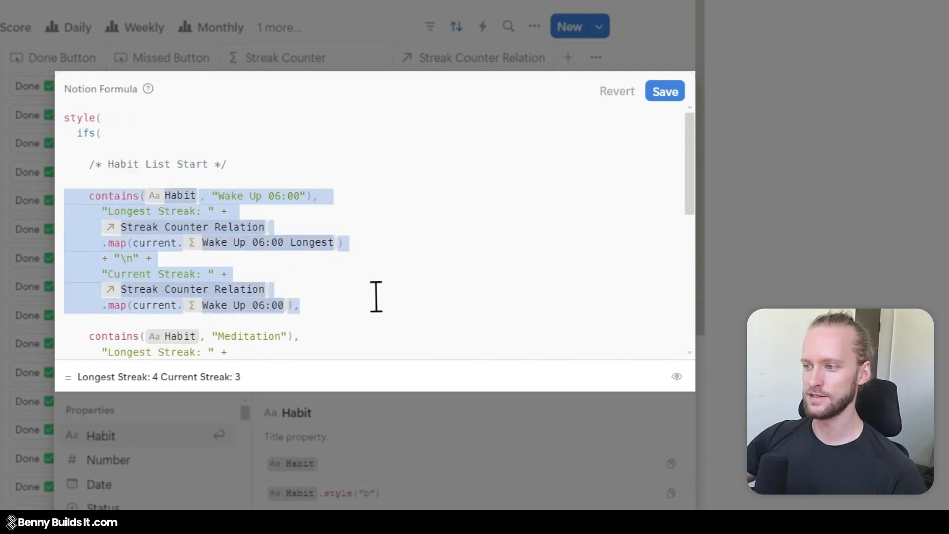
scroll(369, 303, "down", 3)
left_click(306, 236)
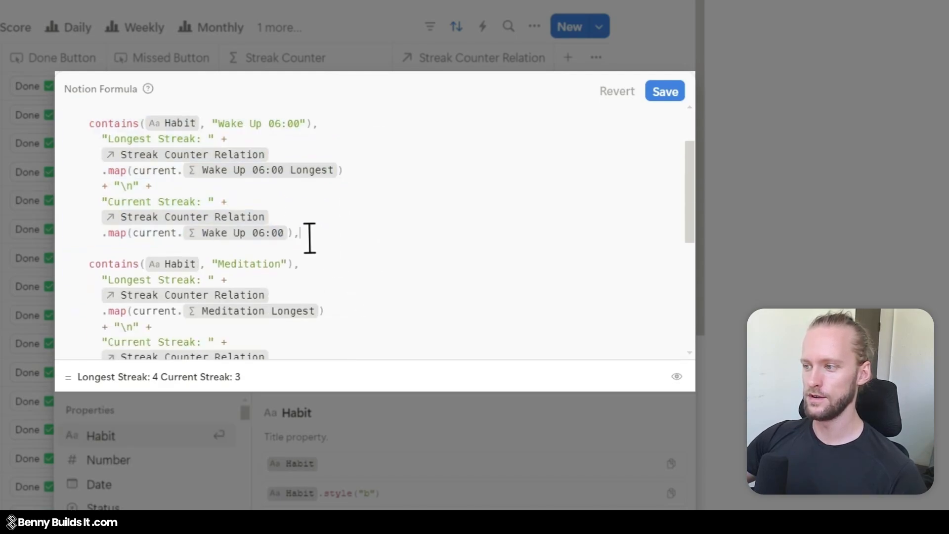
left_click_drag(298, 123, 218, 124)
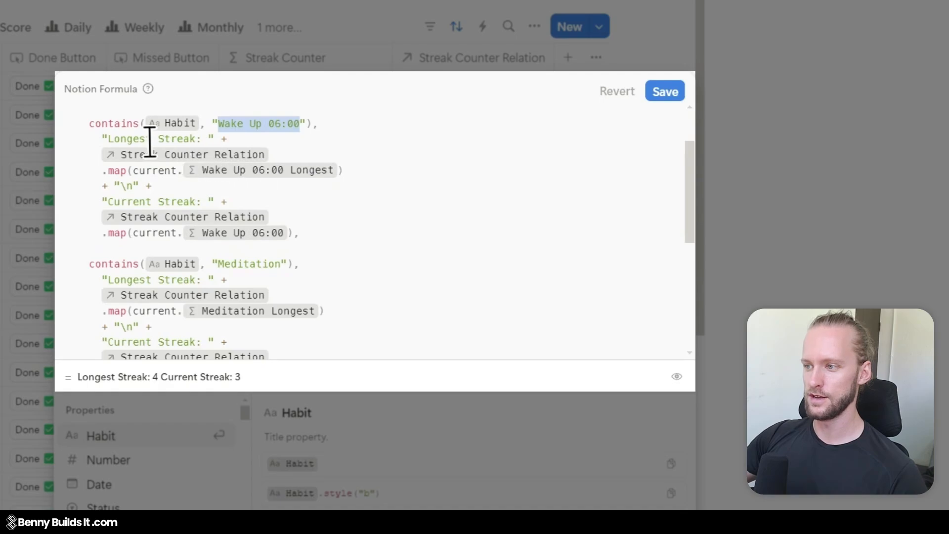
mouse_move(116, 186)
left_mouse_down()
mouse_move(147, 186)
mouse_move(156, 202)
left_mouse_up()
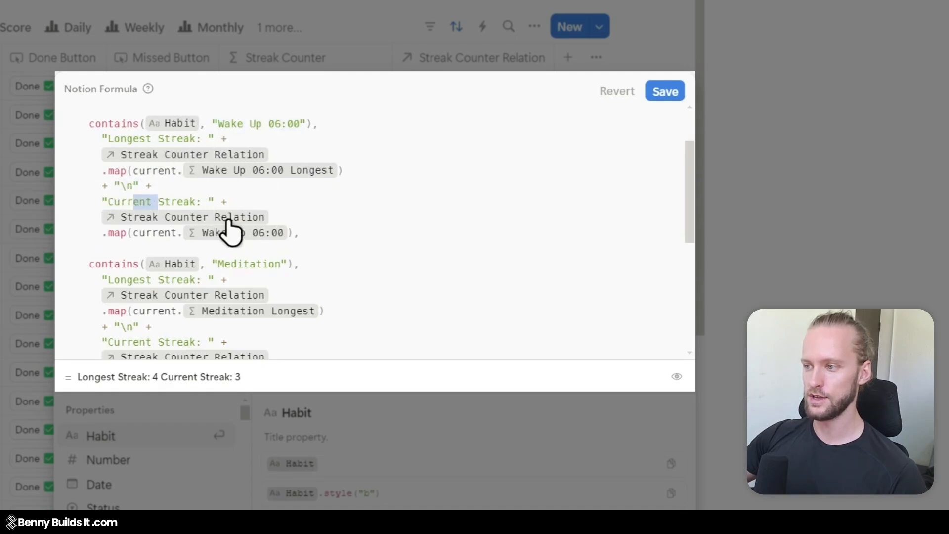
scroll(336, 188, "down", 3)
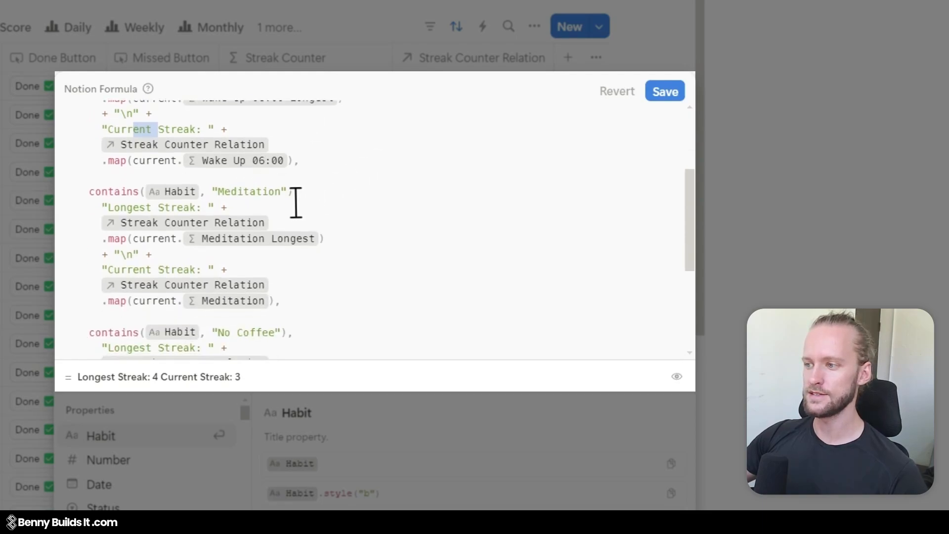
scroll(346, 228, "down", 3)
scroll(373, 226, "down", 2)
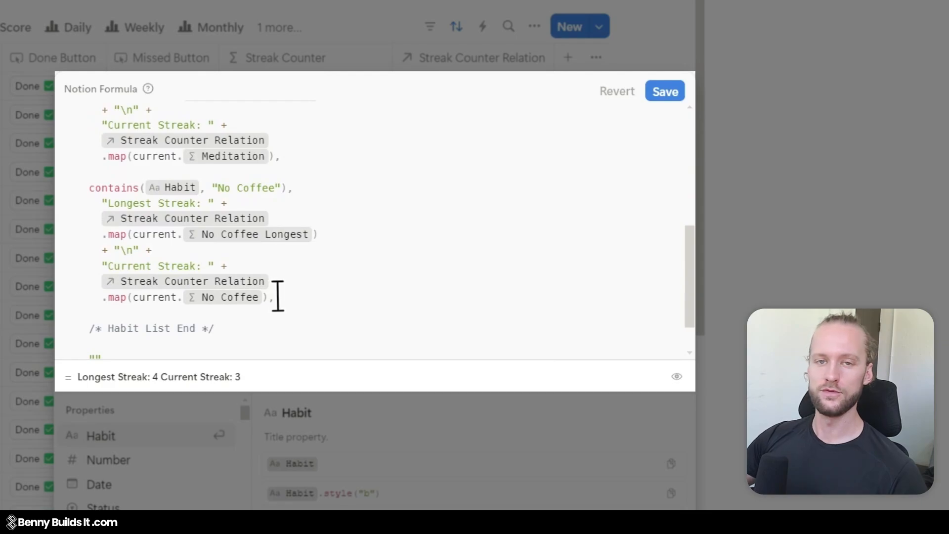
Duplicate the No Coffee contains() block in the formula, placing the copy just before the Habit List End comment.
left_click_drag(278, 297, 65, 191)
key("ctrl+c")
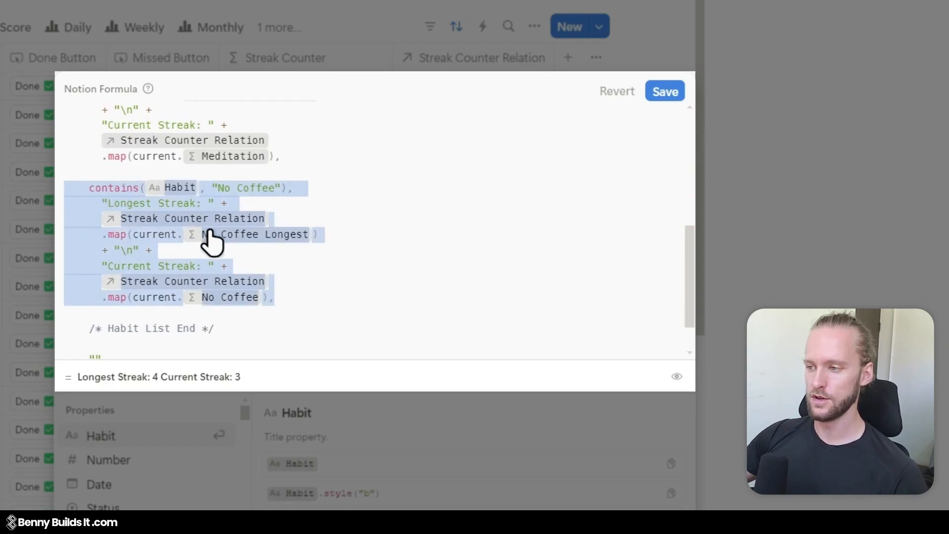
left_click(283, 297)
key("Return")
key("Return")
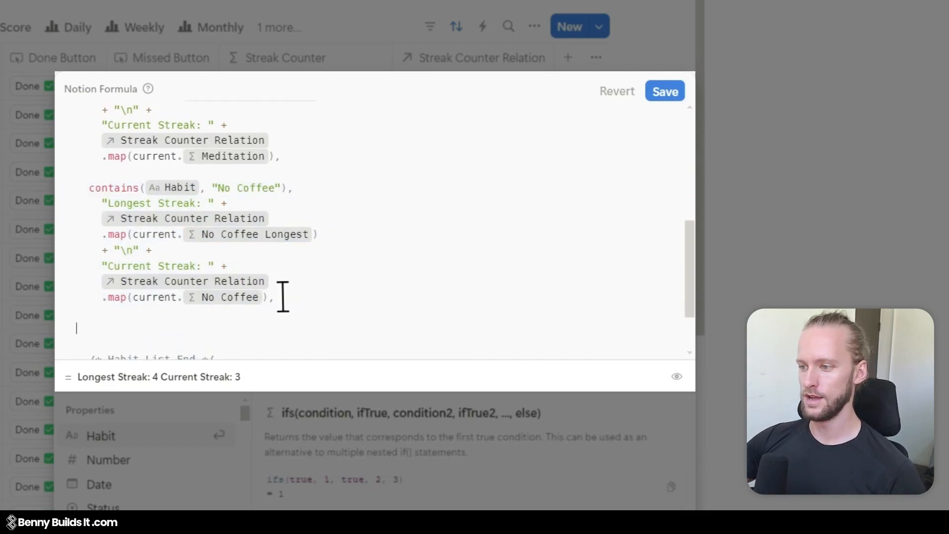
key("ctrl+v")
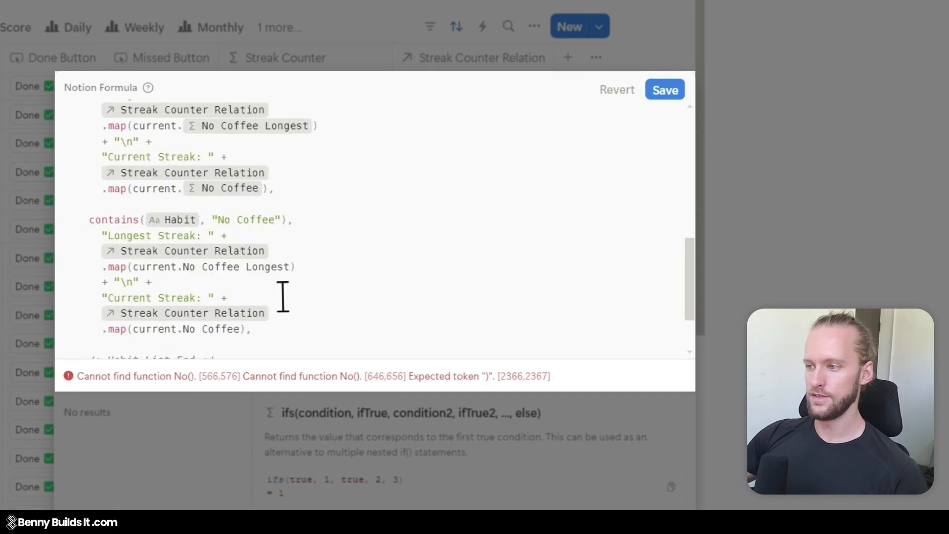
Save the Streak Counter formula and widen its column to fit the full longest and current streak text.
scroll(457, 176, "down", 3)
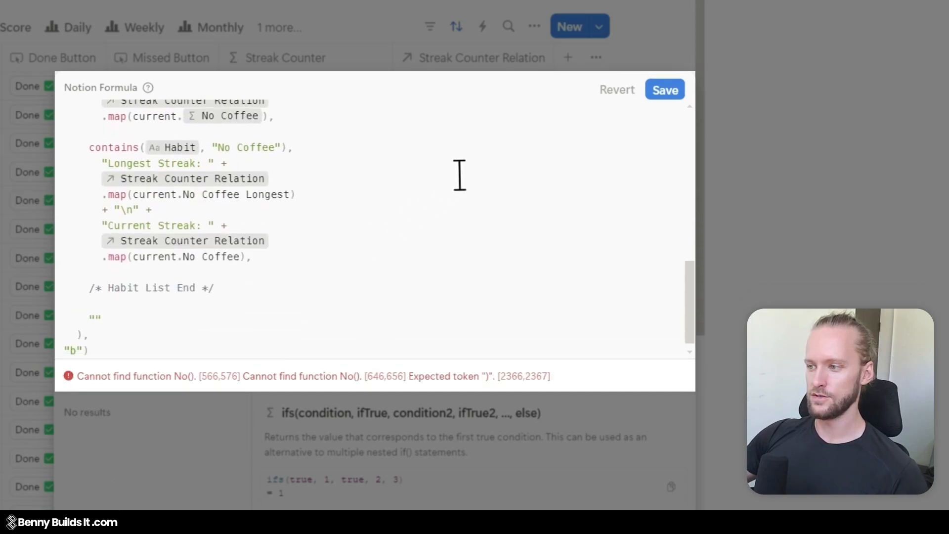
left_click(663, 90)
left_click_drag(410, 63, 494, 89)
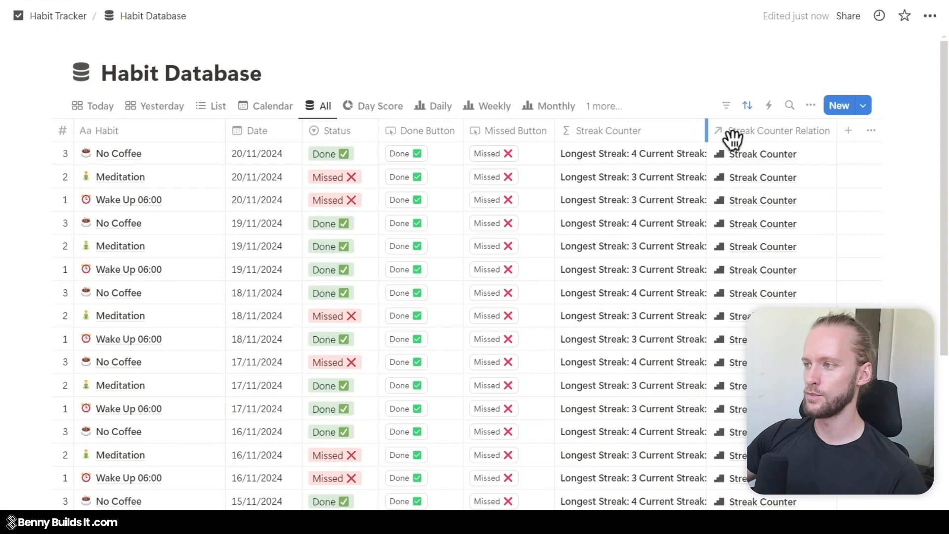
left_click_drag(764, 154, 737, 148)
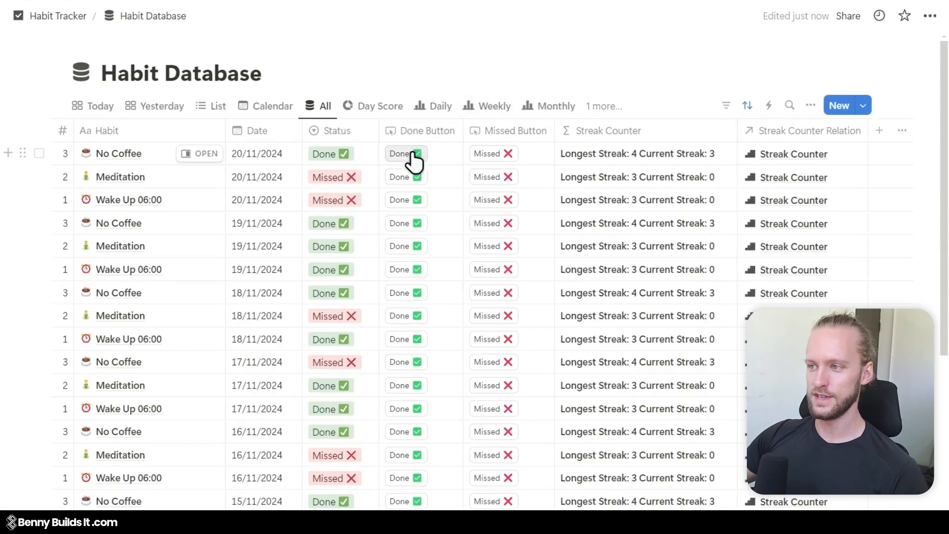
Mark the No Coffee entry of 20/11/2024 as Missed.
left_click(479, 155)
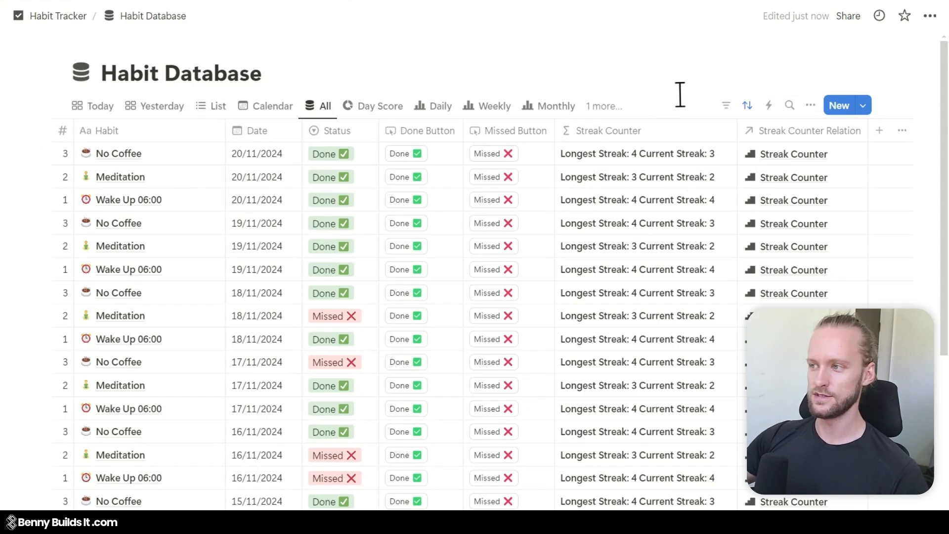
Add a formula property named Streak Progress and paste in the formula dividing each habit's current streak by its longest streak.
left_click(879, 130)
type("formula")
key("Return")
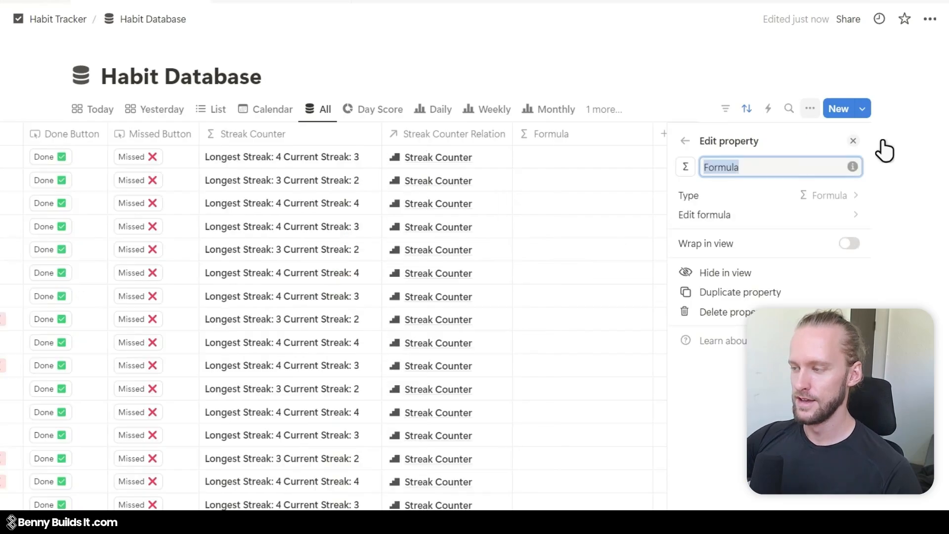
type("Streak Prog")
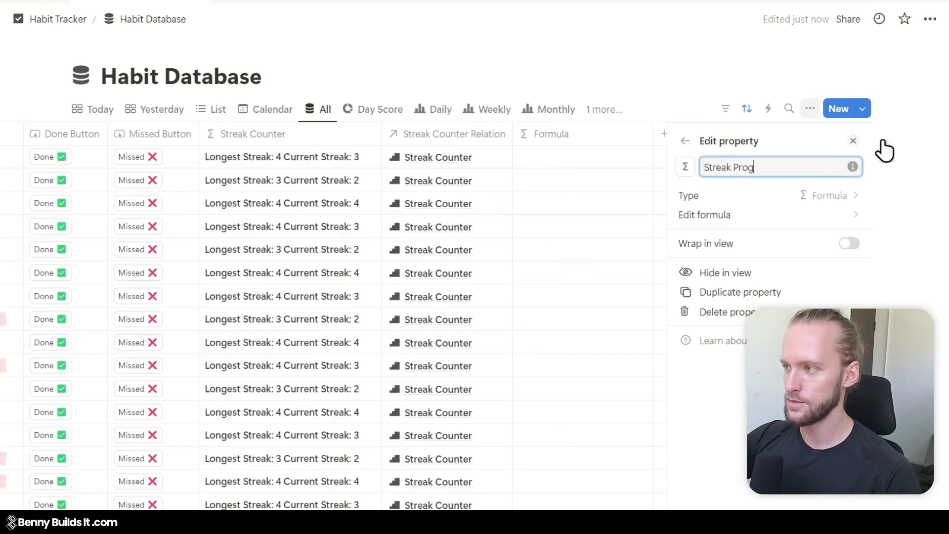
type("ress")
key("Return")
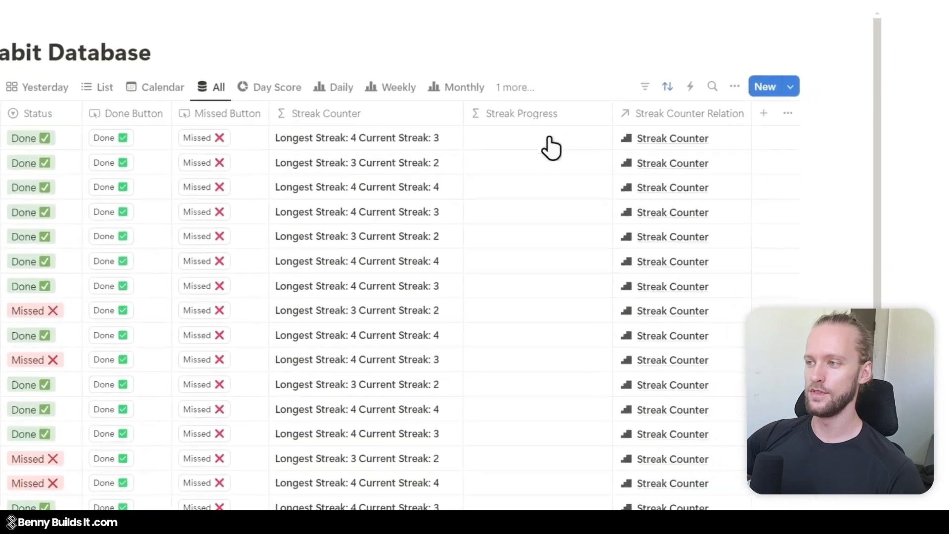
left_click(643, 159)
key("ctrl+v")
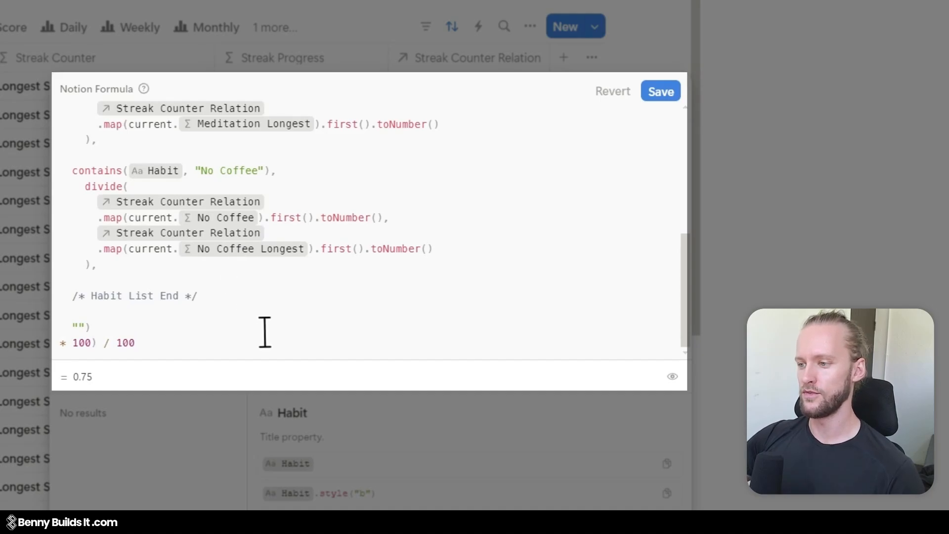
Examine the formula's round() wrapper and the divide() blocks for Wake Up 06:00, Meditation and No Coffee.
scroll(265, 333, "up", 5)
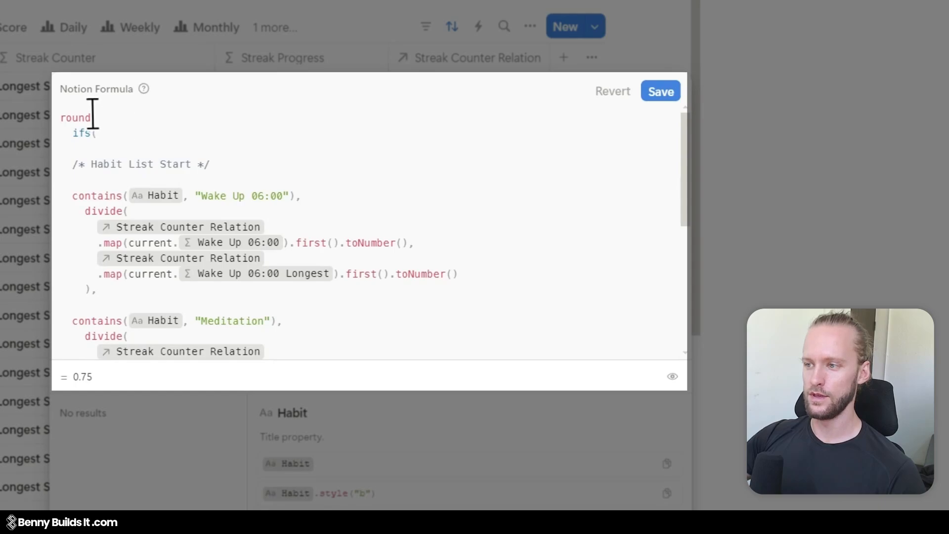
left_click_drag(59, 118, 98, 118)
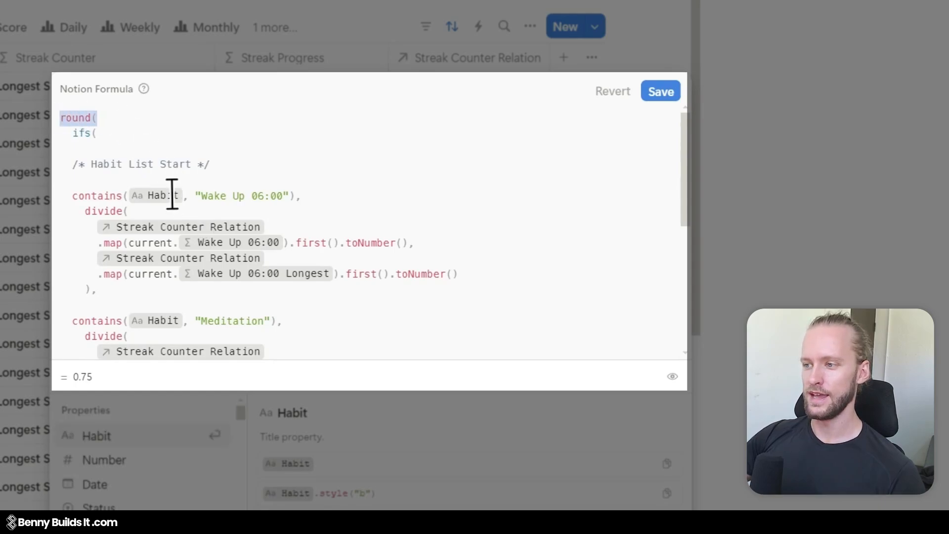
left_click_drag(99, 290, 51, 203)
left_click(152, 216)
scroll(129, 212, "down", 2)
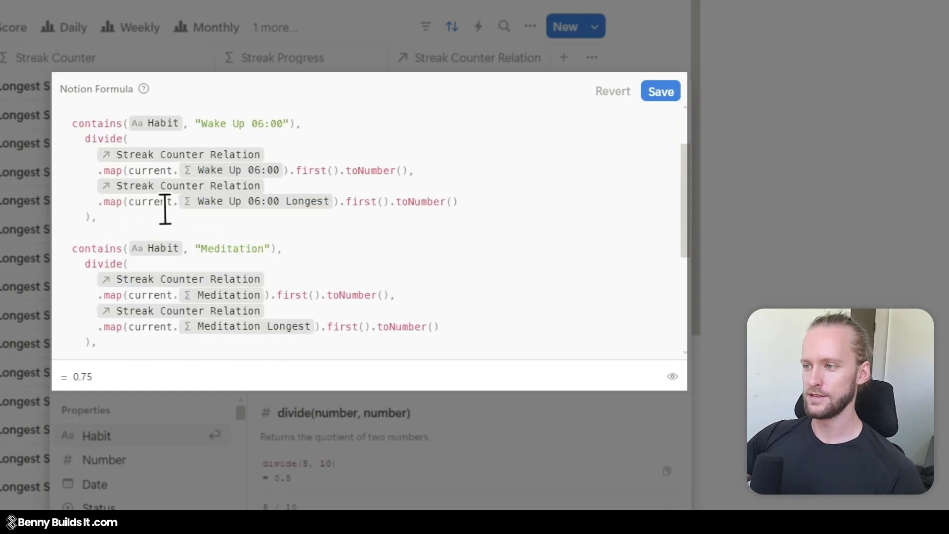
left_click_drag(197, 123, 290, 124)
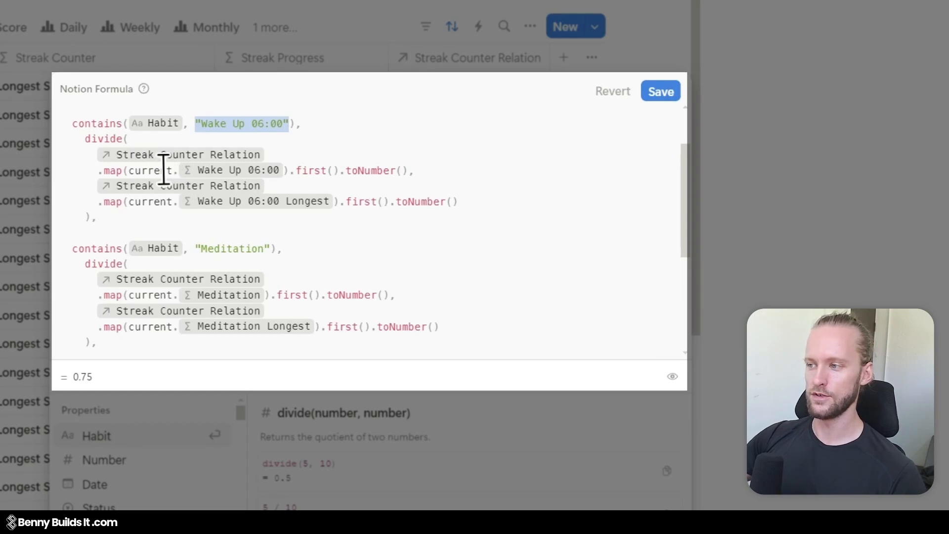
scroll(265, 187, "down", 3)
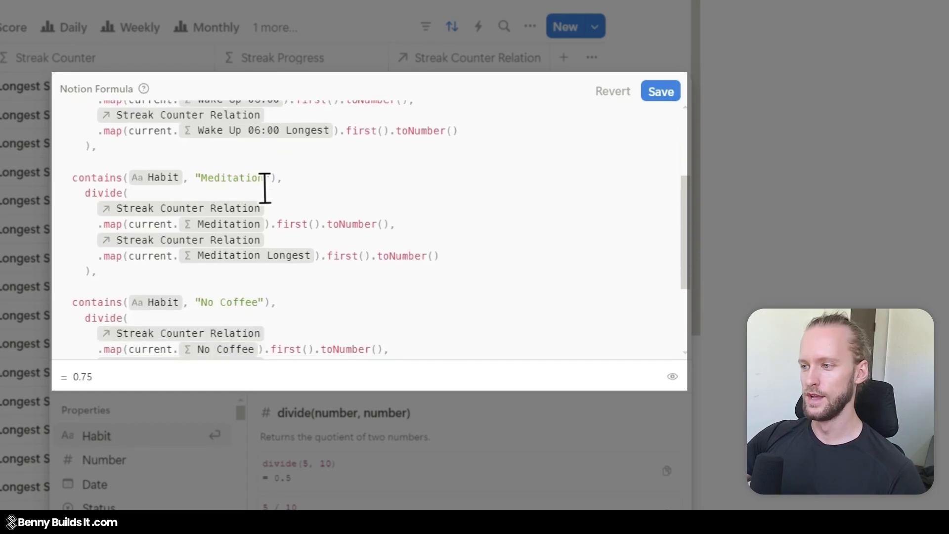
scroll(327, 182, "down", 2)
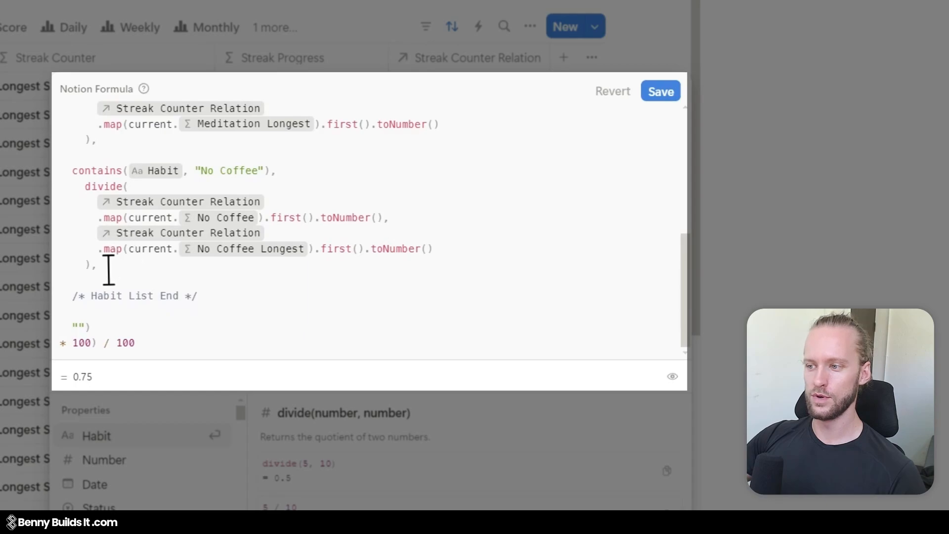
Try duplicating the No Coffee contains() block before the Habit List End comment, and undo the paste and added lines.
left_click_drag(95, 265, 57, 174)
key("ctrl+c")
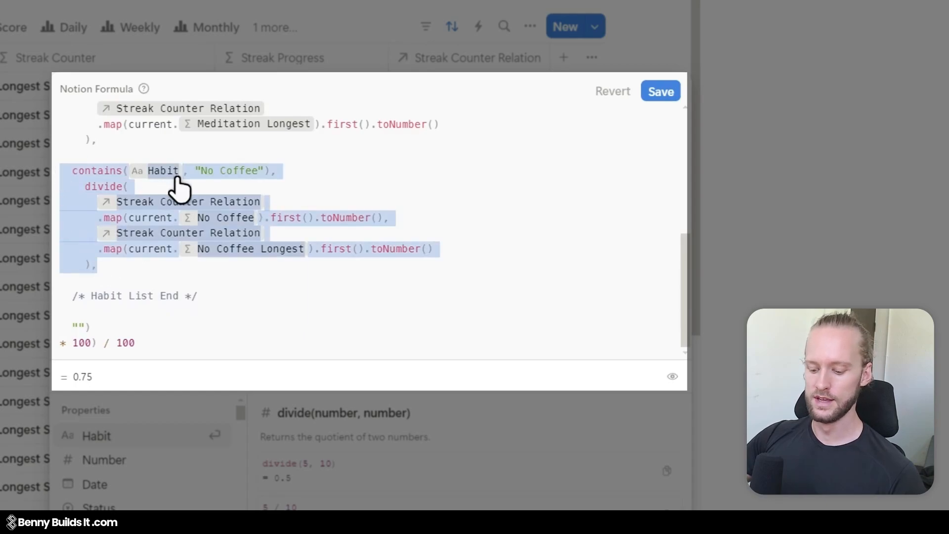
left_click(130, 264)
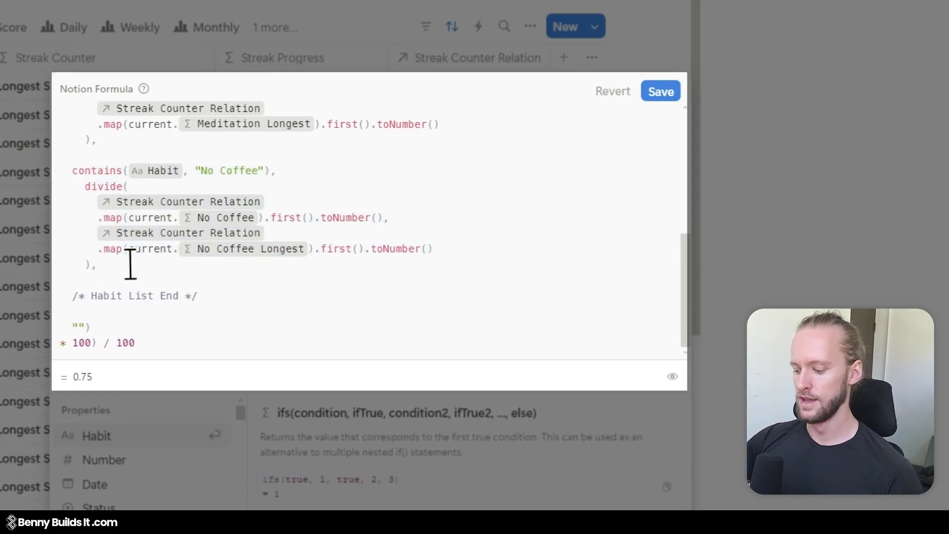
key("Return")
key("Return")
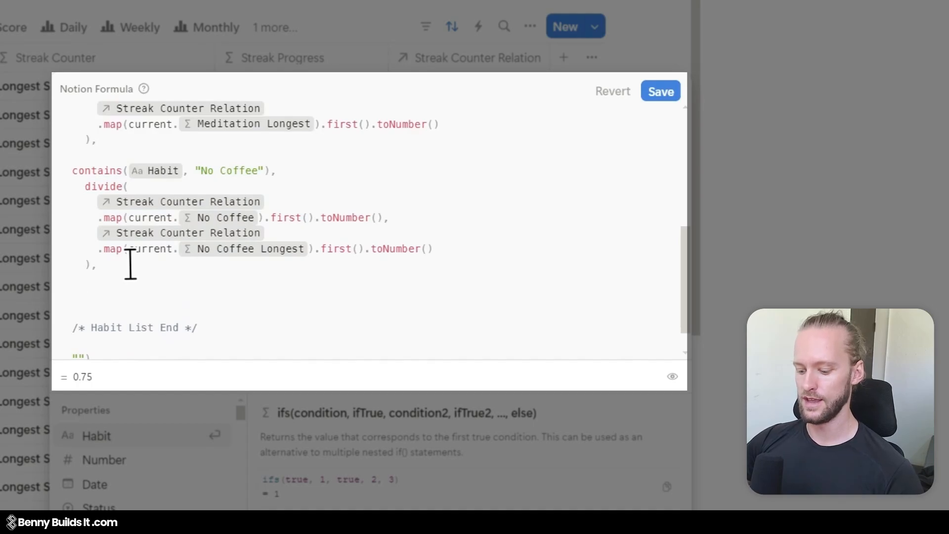
key("ctrl+v")
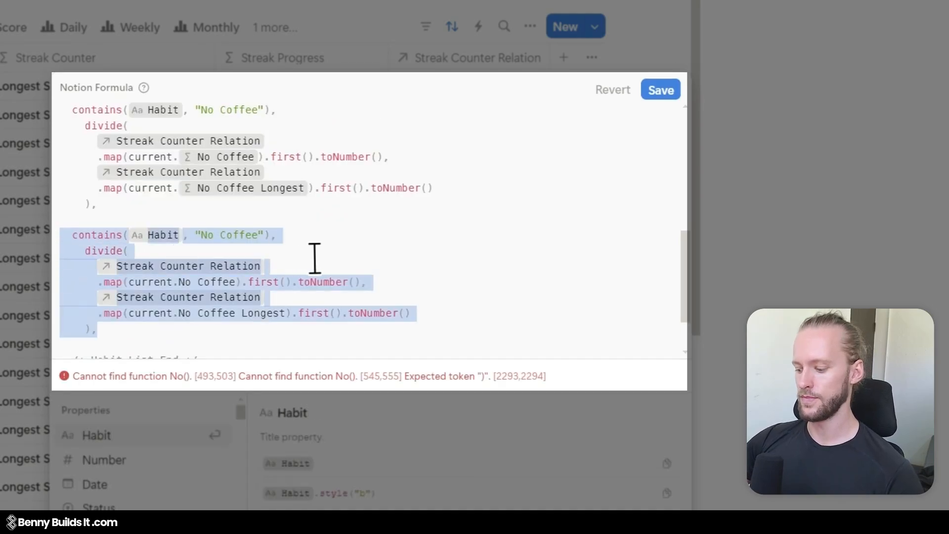
key("ctrl+z")
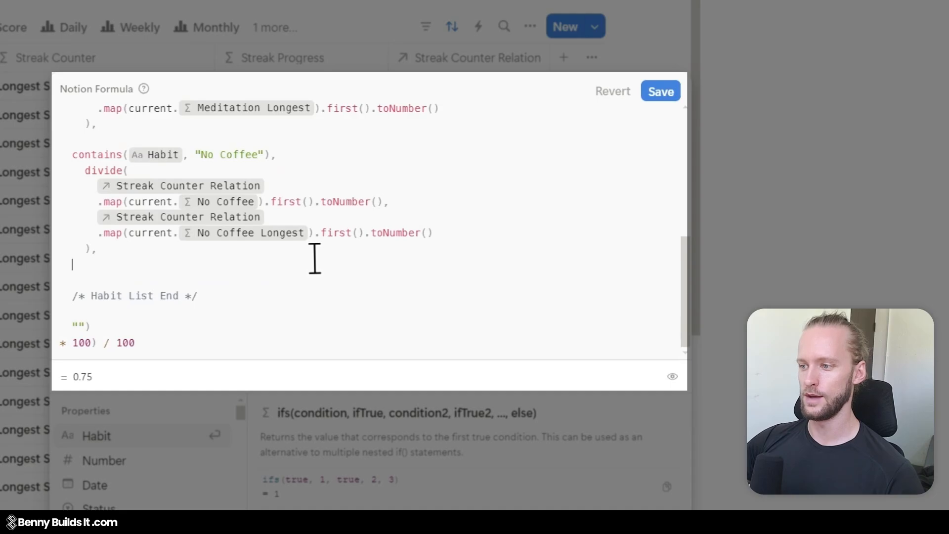
key("BackSpace")
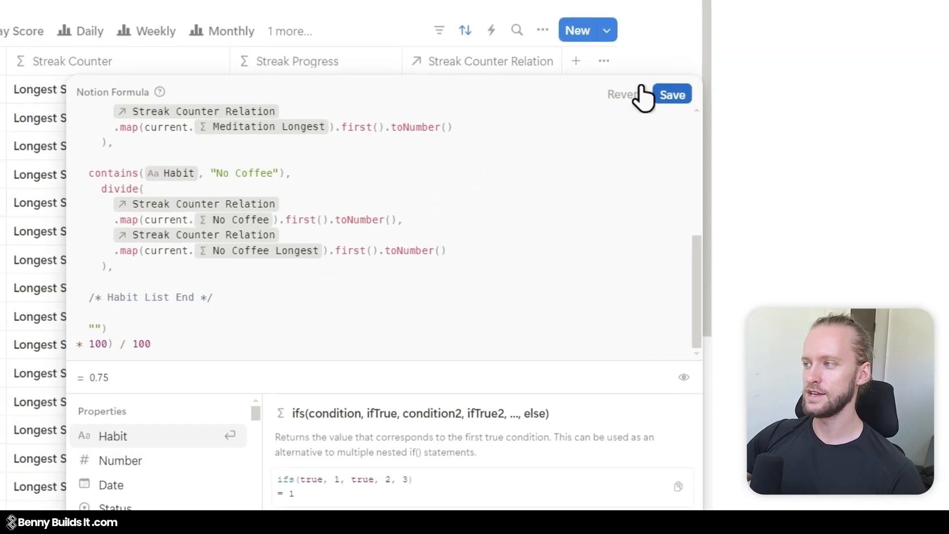
Save the Streak Progress formula and set the property's number format to Percent.
left_click(648, 92)
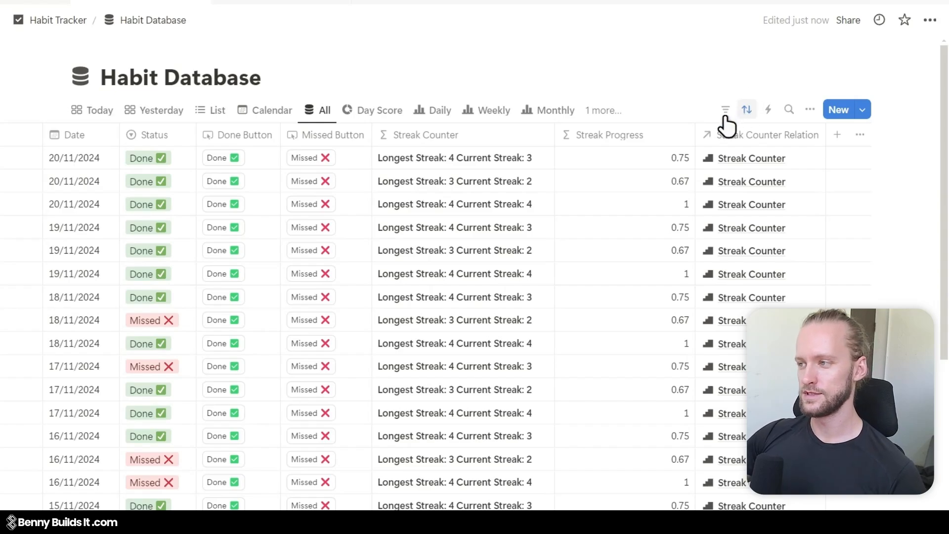
left_click(667, 144)
left_click(618, 193)
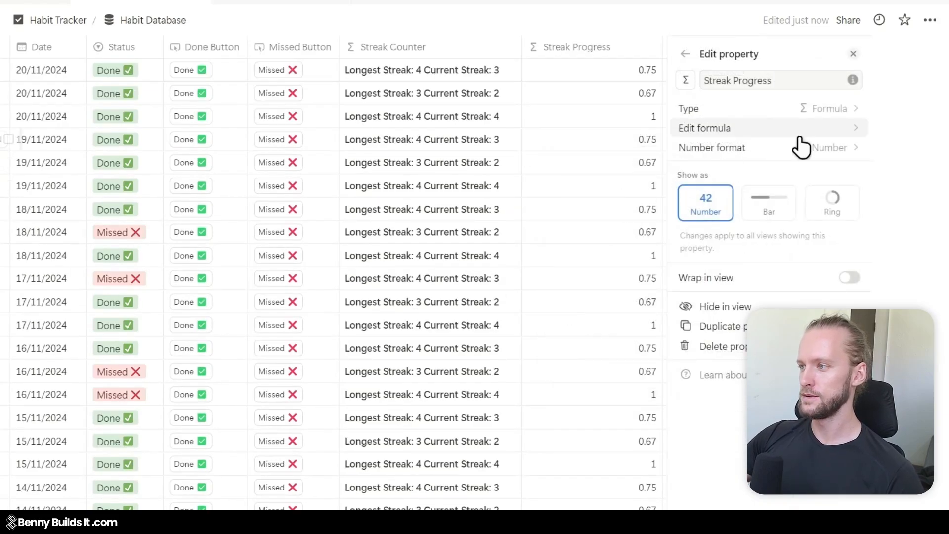
left_click(812, 150)
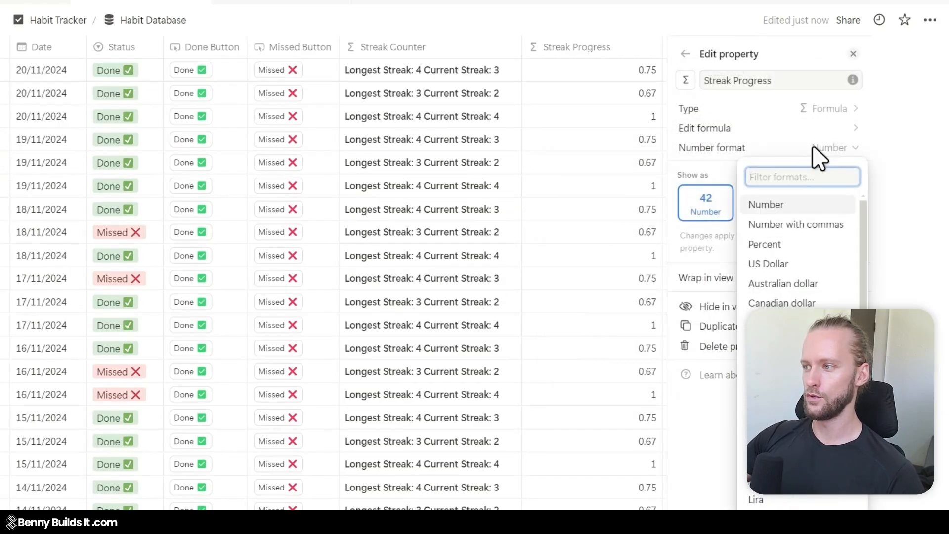
left_click(780, 246)
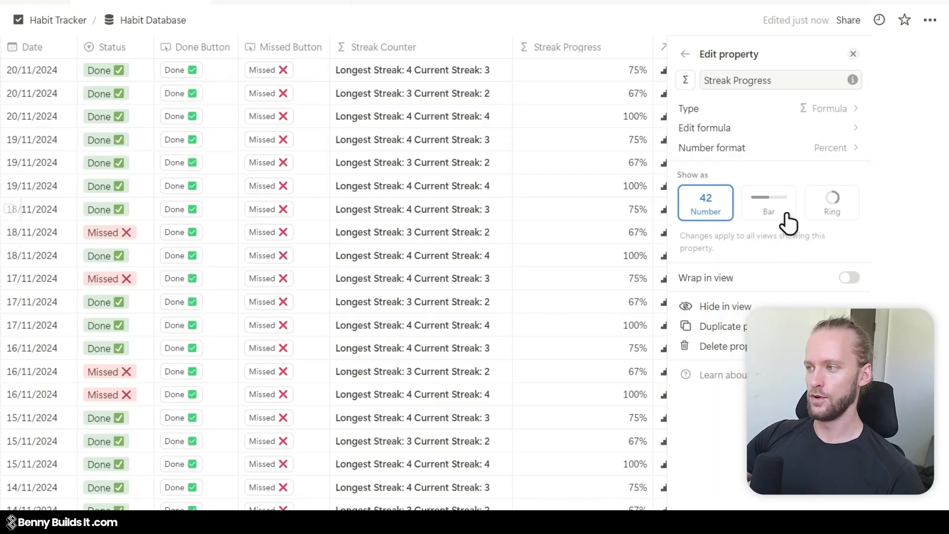
Show Streak Progress as a blue bar and narrow its column in the All view.
left_click(787, 215)
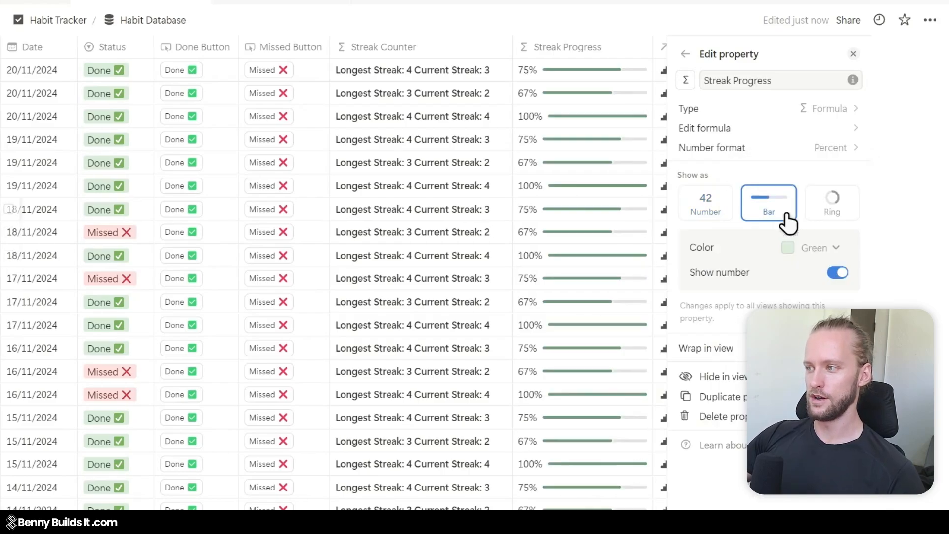
left_click(826, 248)
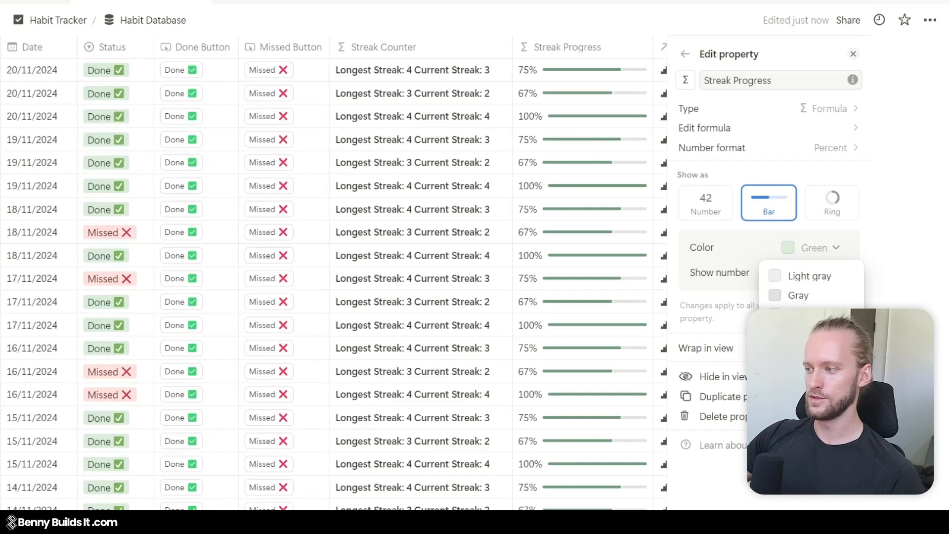
left_click(797, 393)
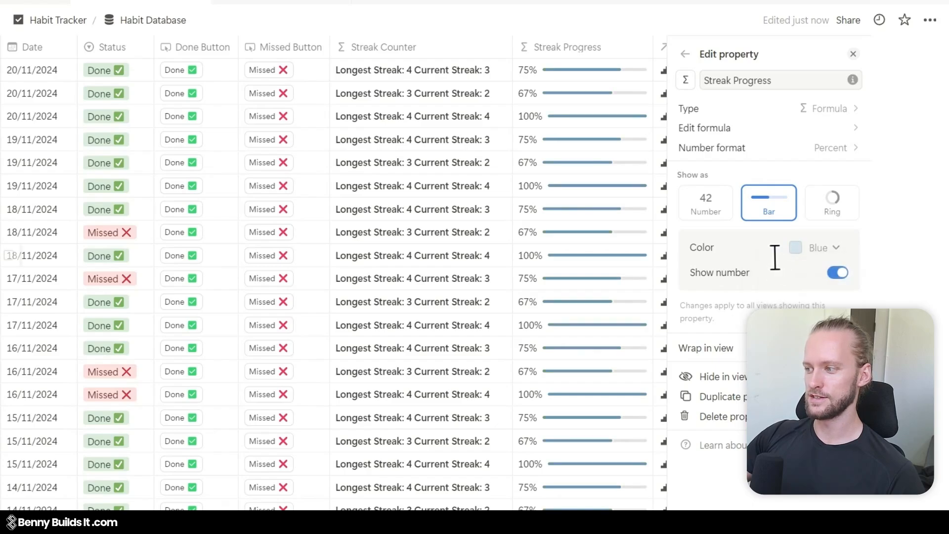
left_click(619, 38)
left_click_drag(696, 132, 658, 147)
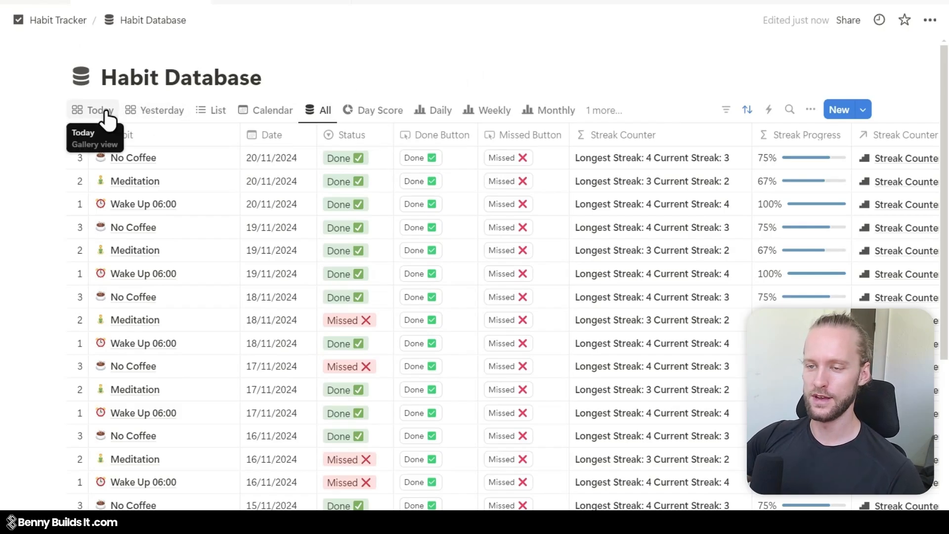
Show Streak Counter and Streak Progress on the Today gallery cards, placed in that order above Status.
left_click(136, 102)
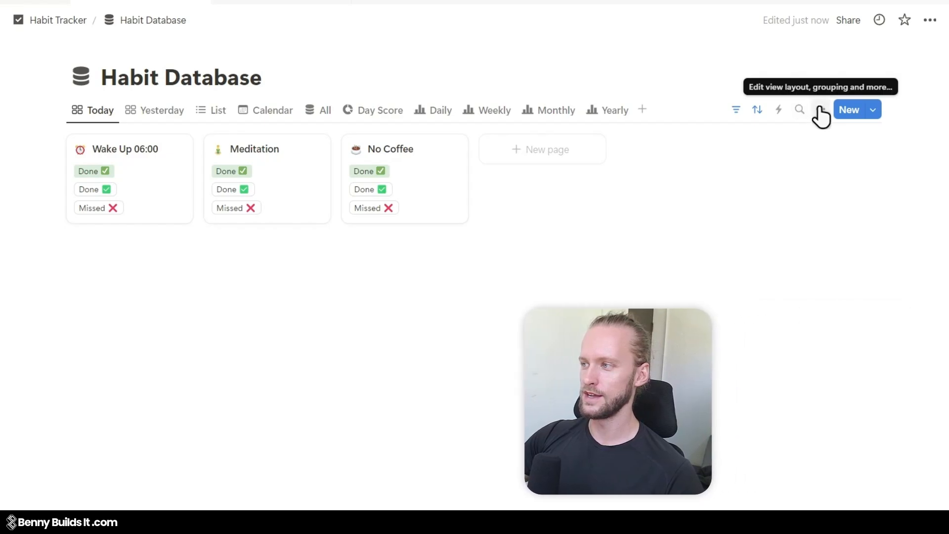
left_click(811, 110)
left_click(795, 225)
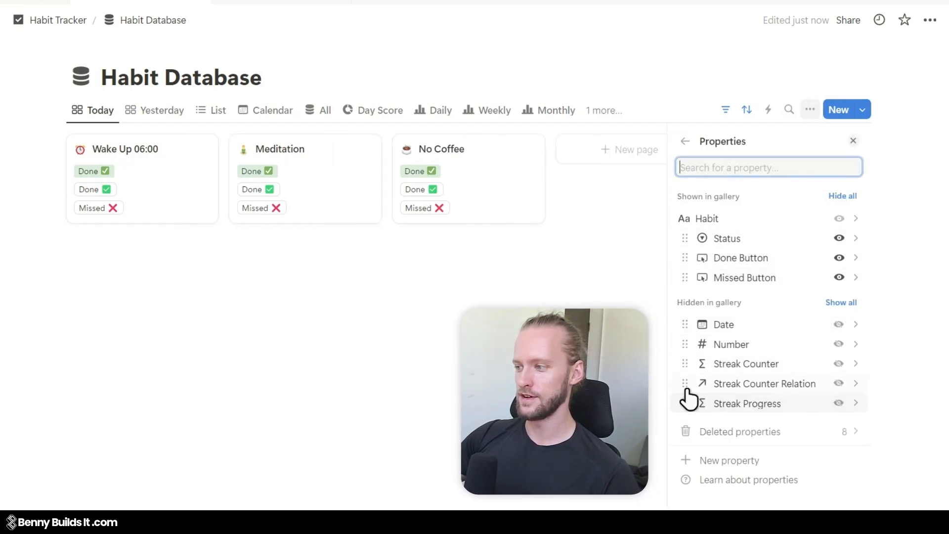
left_click_drag(688, 365, 692, 238)
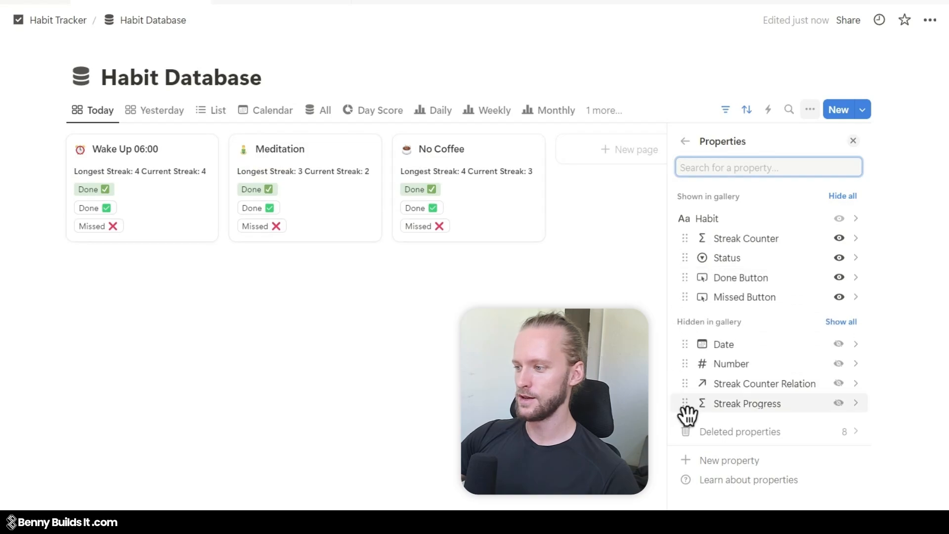
left_click_drag(687, 408, 694, 257)
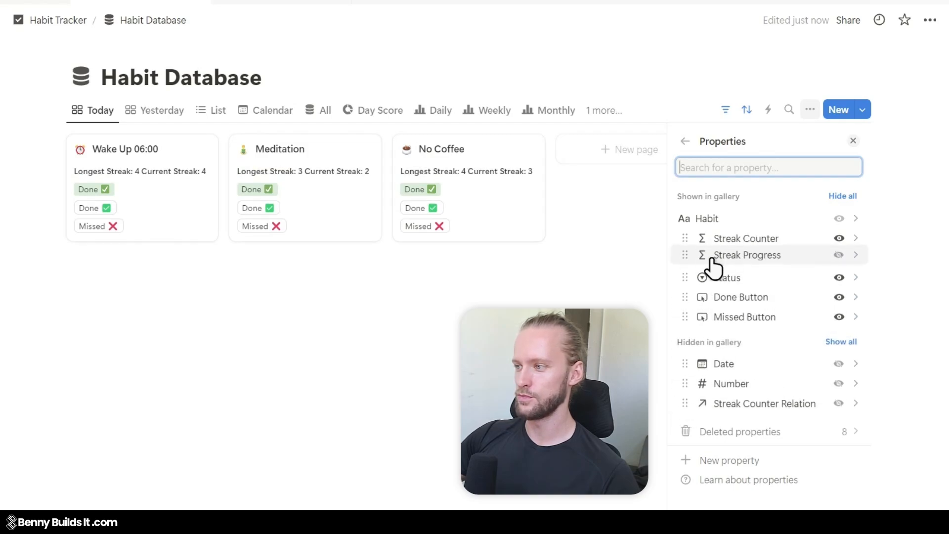
Turn on wrapping of all properties in the Today gallery layout and close the view options.
left_click(686, 141)
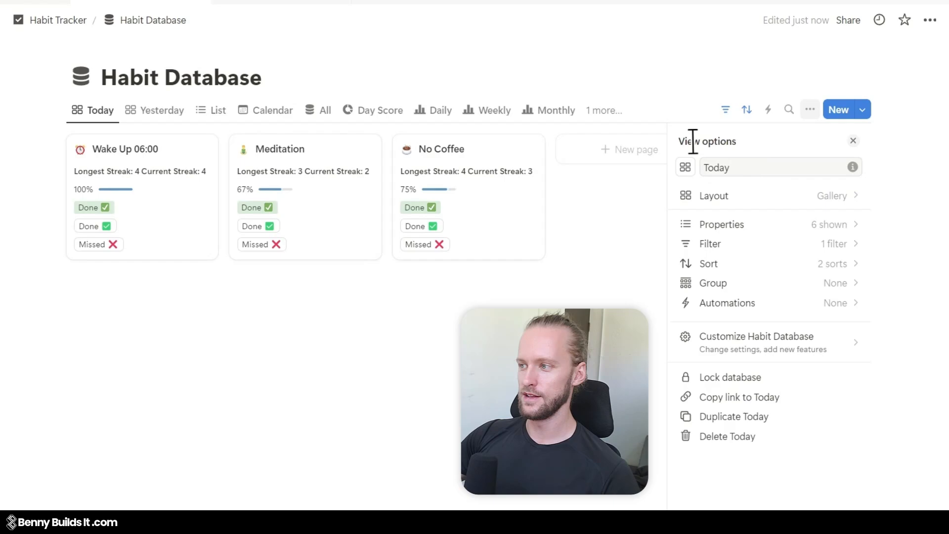
left_click(853, 203)
left_click(849, 312)
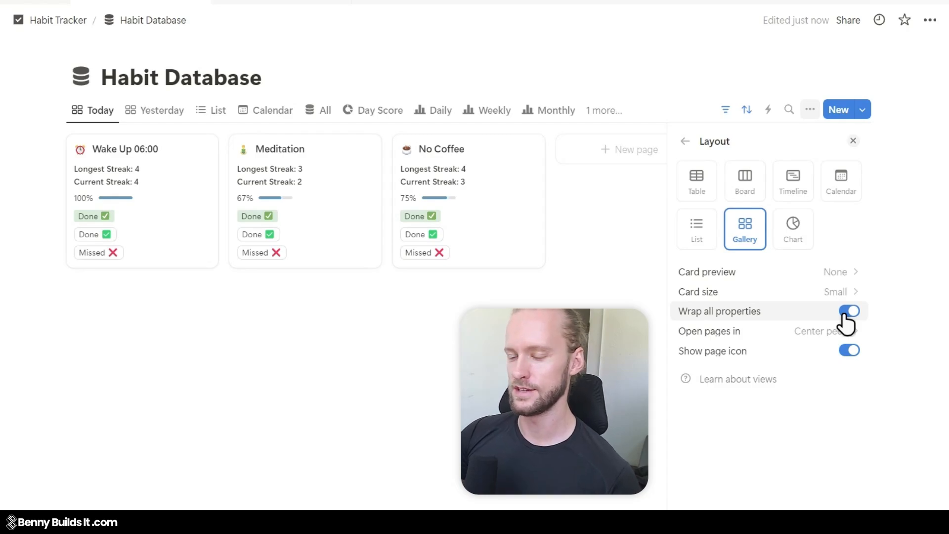
key("Escape")
key("Escape")
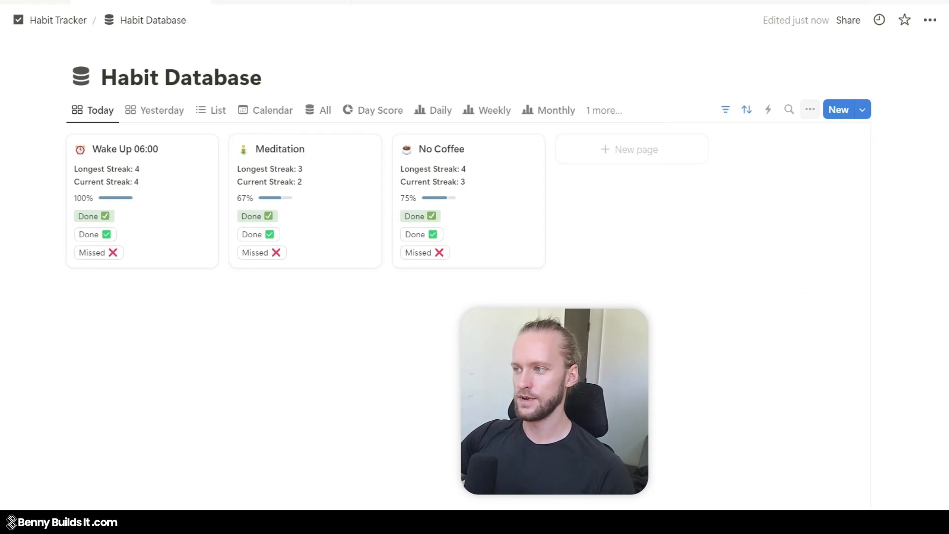
Show Streak Counter and Streak Progress above Status on the Yesterday gallery cards, with all properties wrapped.
left_click(168, 120)
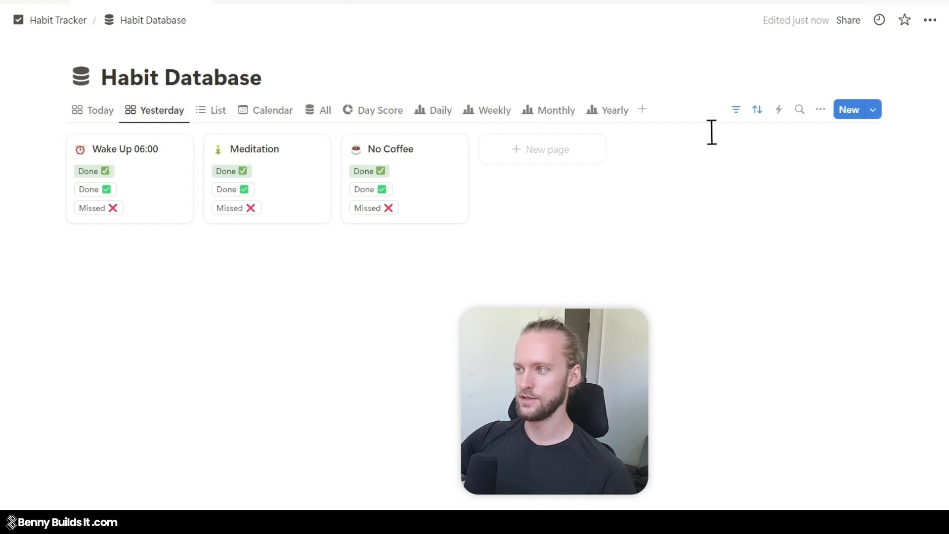
left_click(821, 110)
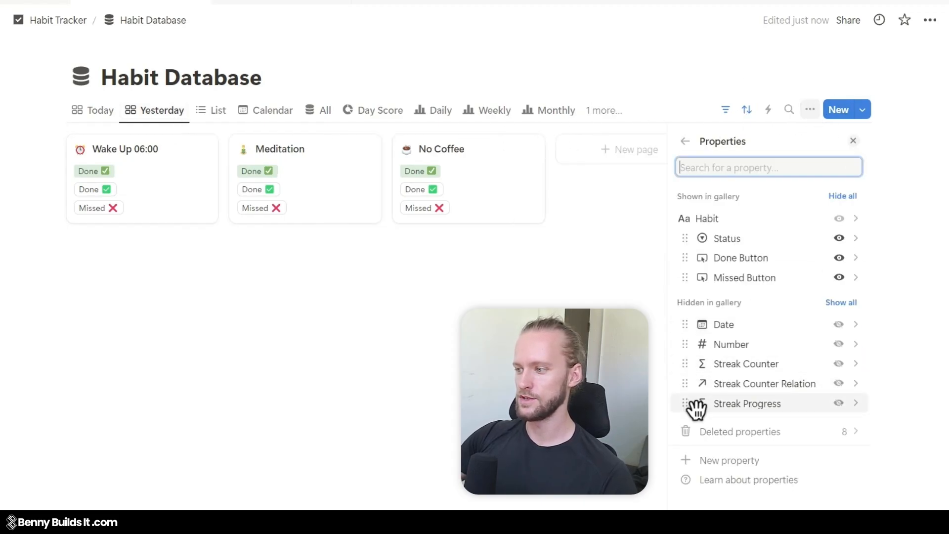
left_click_drag(697, 402, 698, 237)
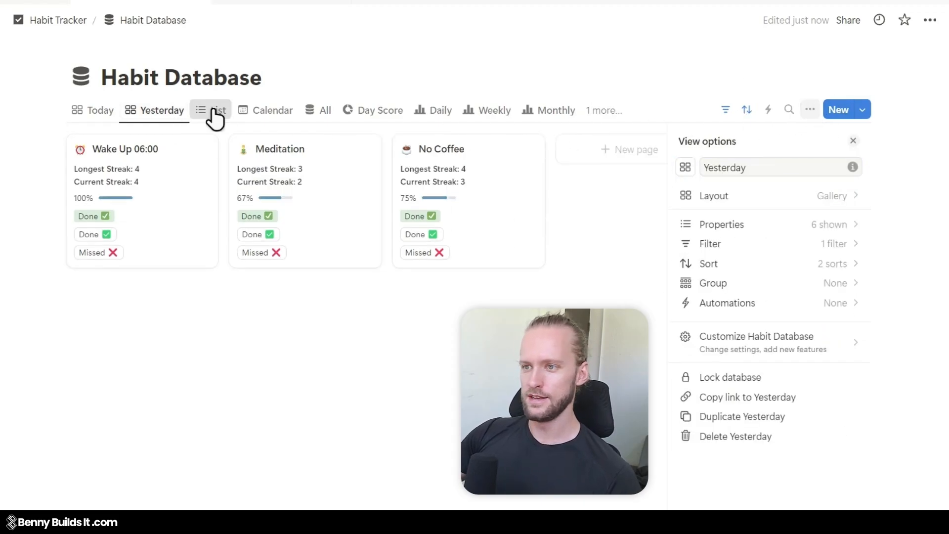
Show Streak Counter and Streak Progress between Habit and Done Button in the List view, and switch to the All view.
left_click(214, 110)
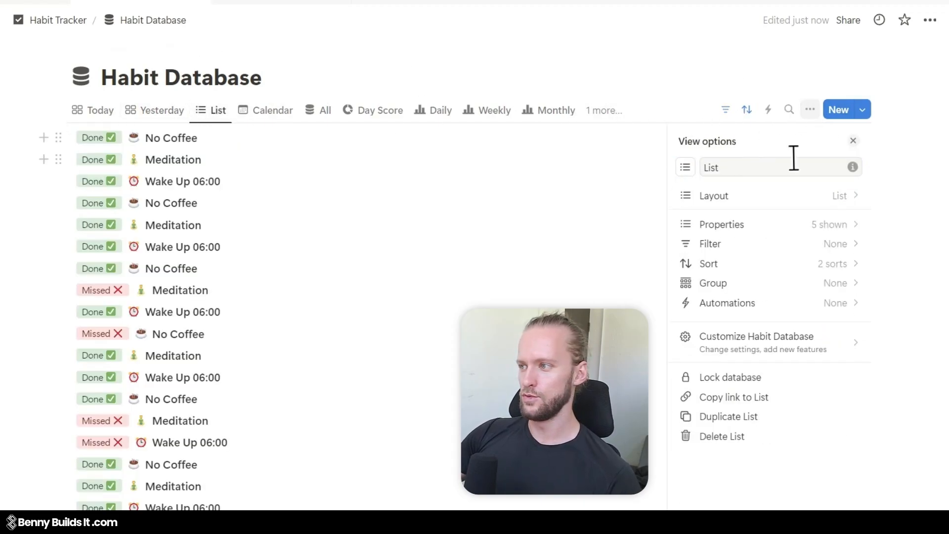
left_click(838, 227)
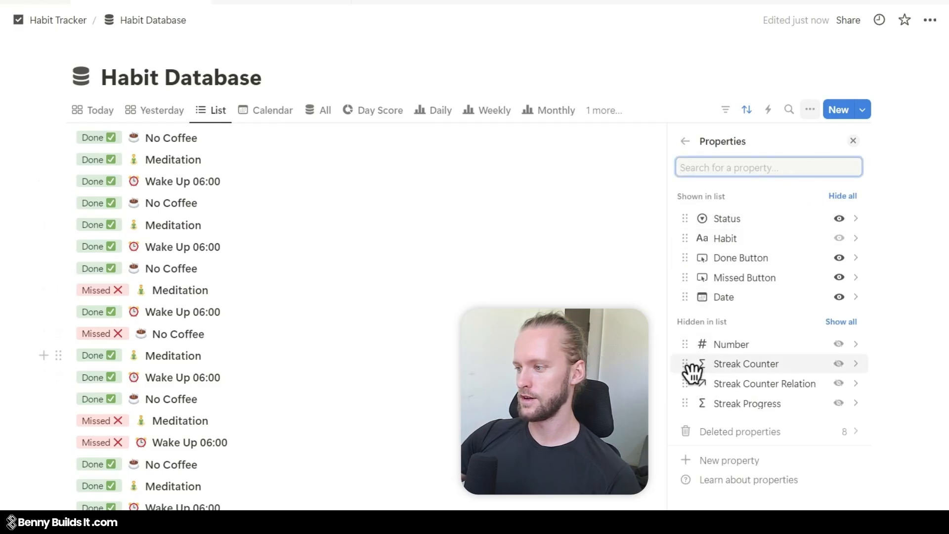
mouse_move(691, 369)
left_mouse_down()
mouse_move(697, 263)
mouse_move(705, 270)
left_mouse_up()
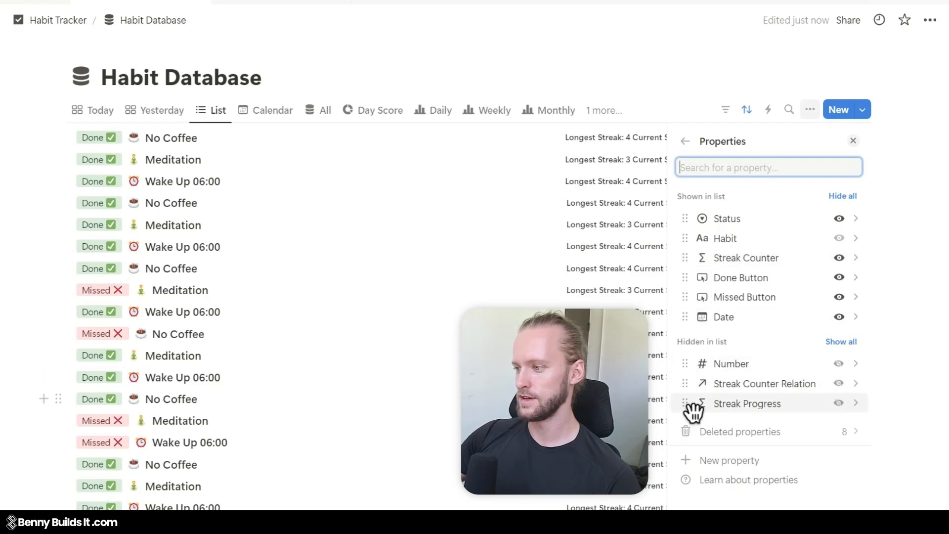
left_click_drag(691, 409, 722, 282)
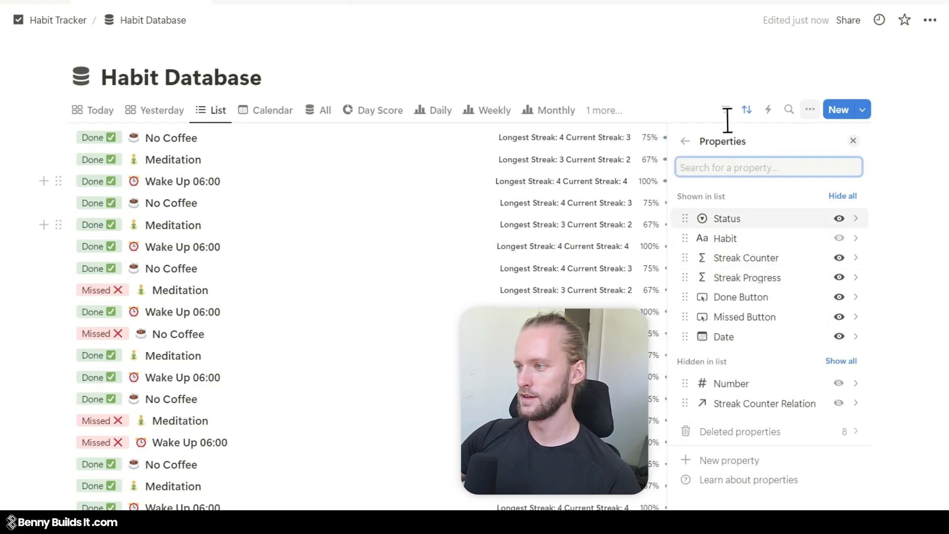
left_click(337, 84)
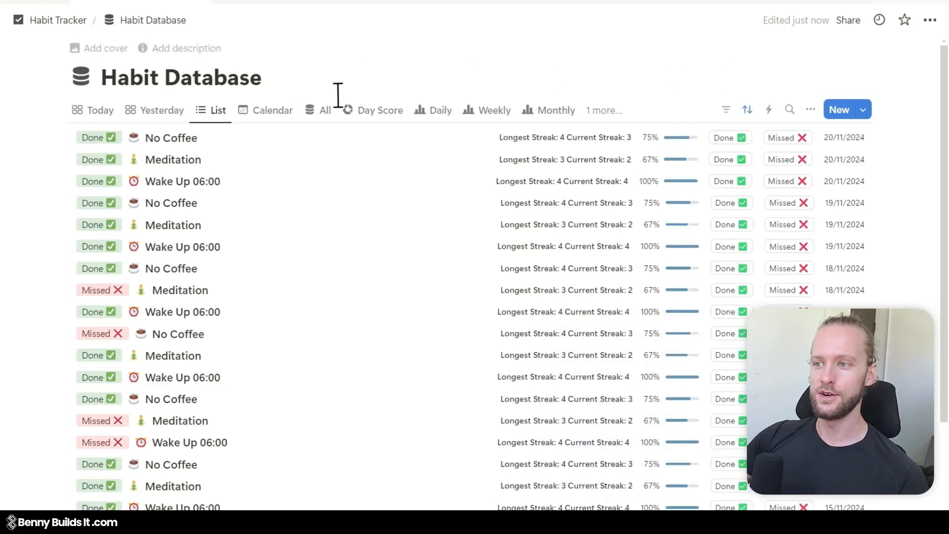
left_click(324, 111)
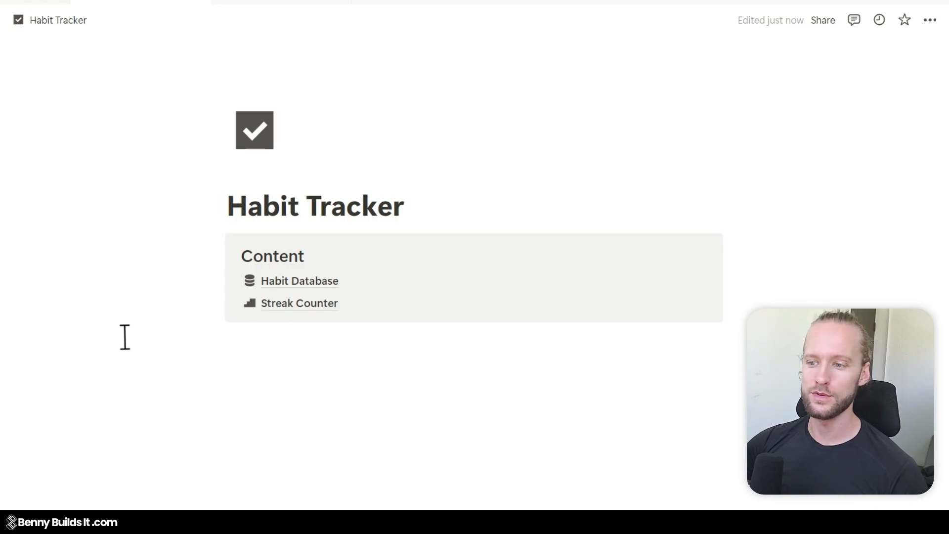
Insert an empty callout on the Habit Tracker page and move it above the Content callout.
left_click(240, 342)
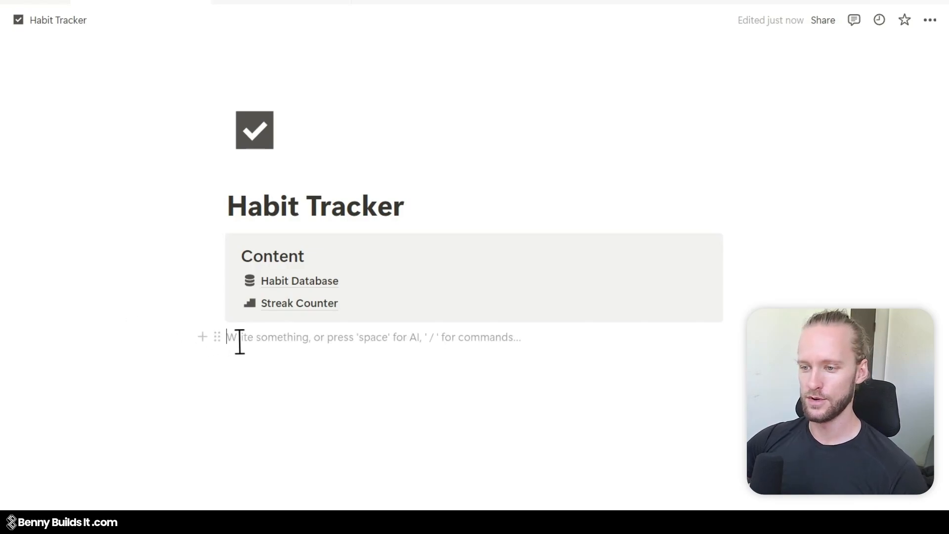
type("/")
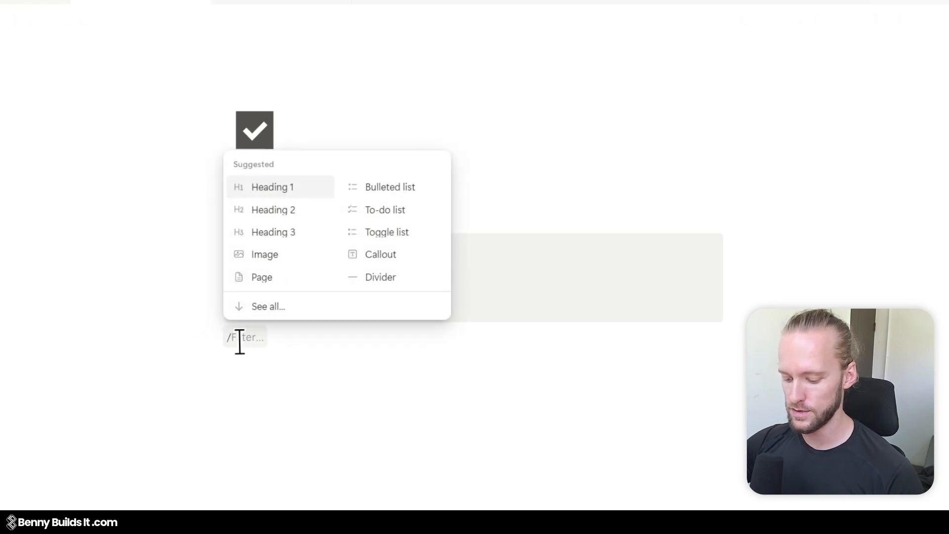
type("call")
key("Return")
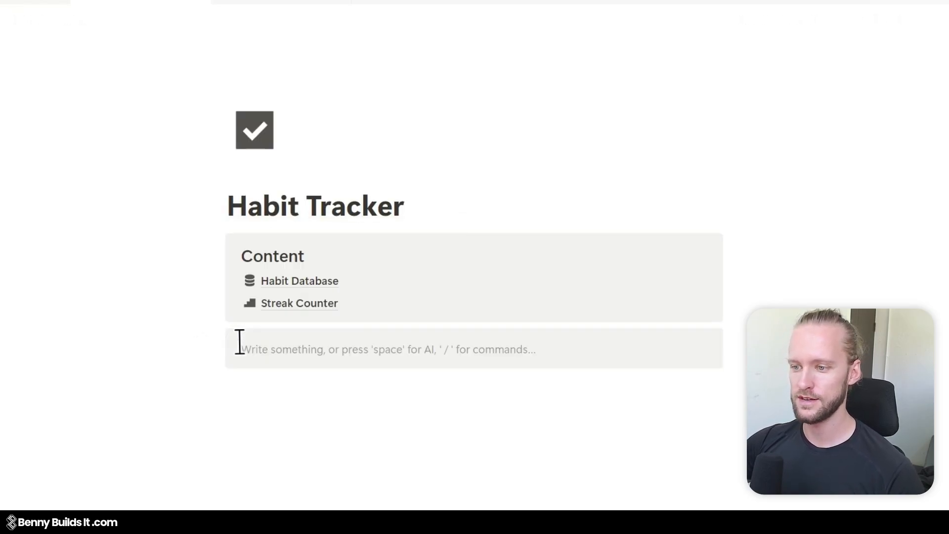
left_click_drag(218, 346, 244, 228)
Enter "Daily Tracker" as a level 2 heading inside the empty callout.
left_click(253, 254)
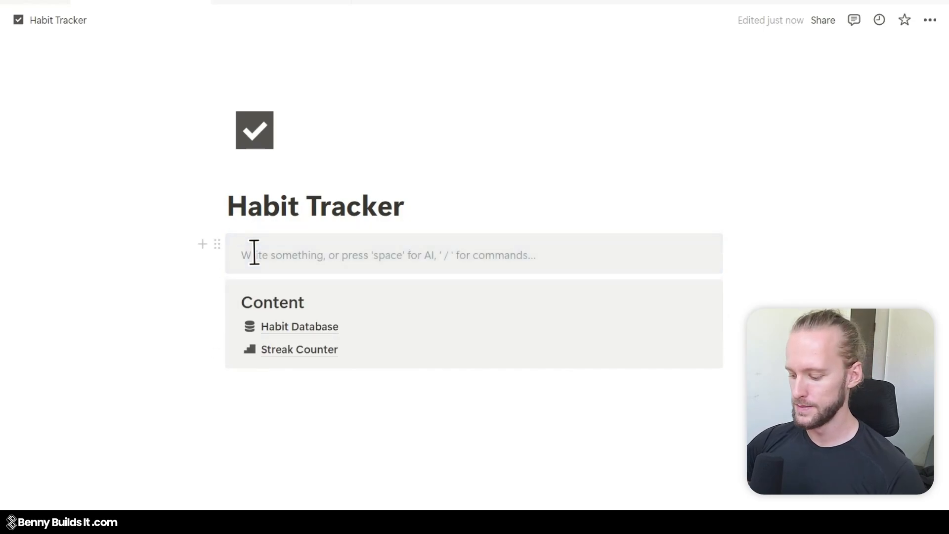
type("##")
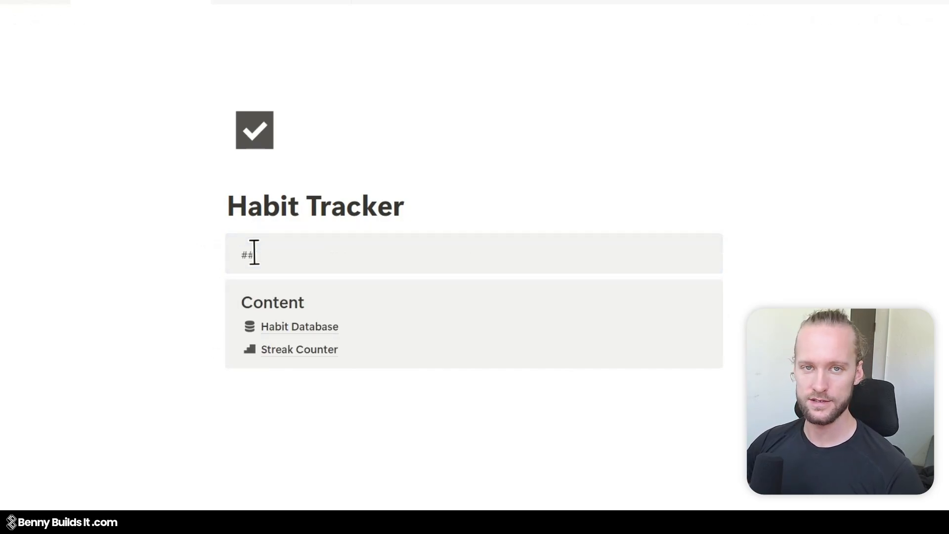
type(" Dai")
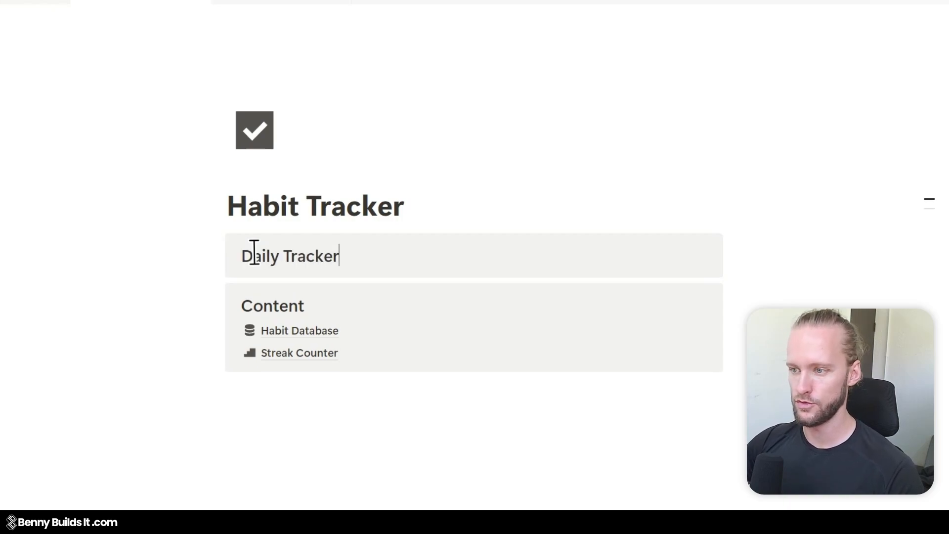
Give the Daily Tracker callout the checked-box icon, searching the non-emoji icons for "check".
left_click(223, 253)
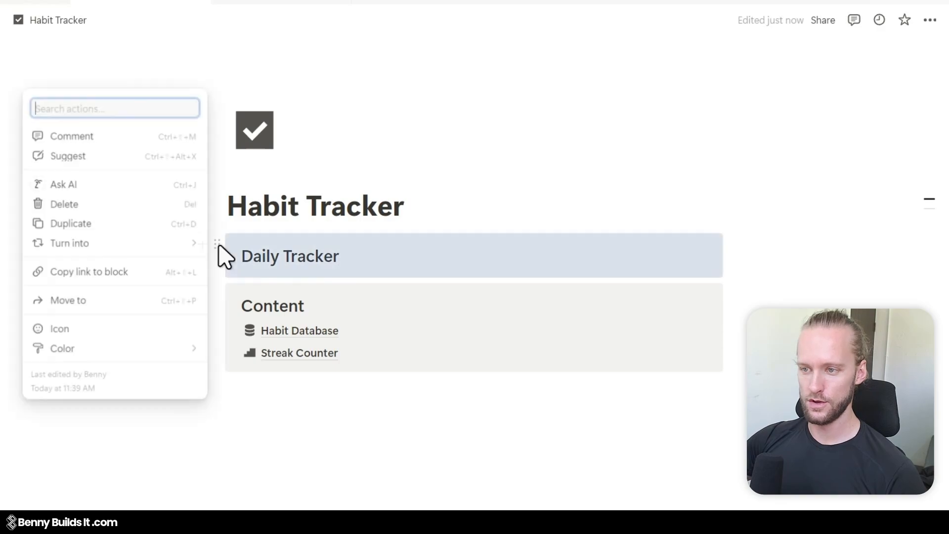
left_click(113, 335)
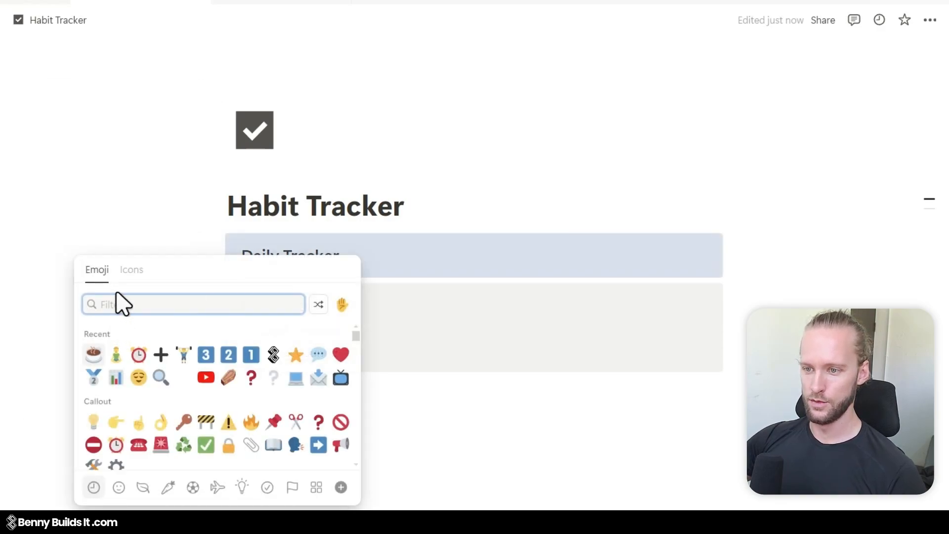
type("che")
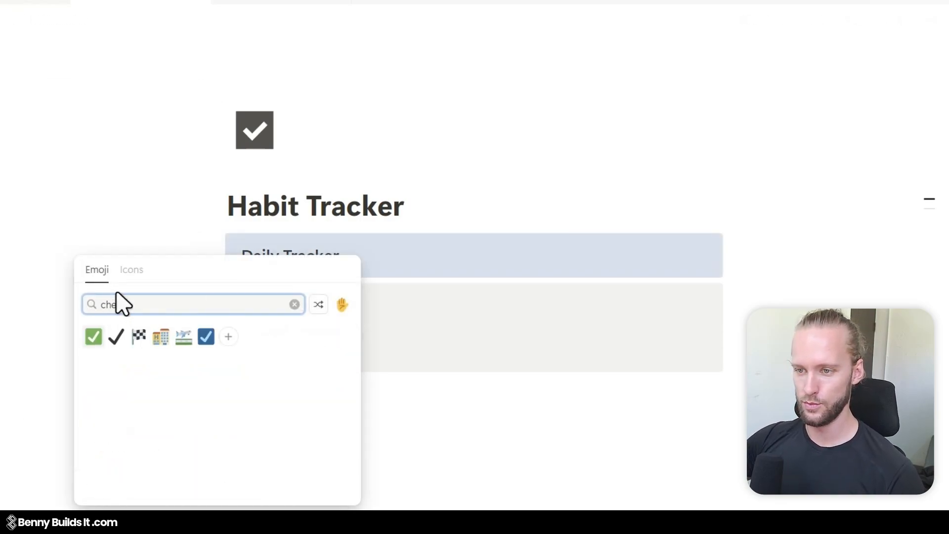
type("ck")
left_click(129, 271)
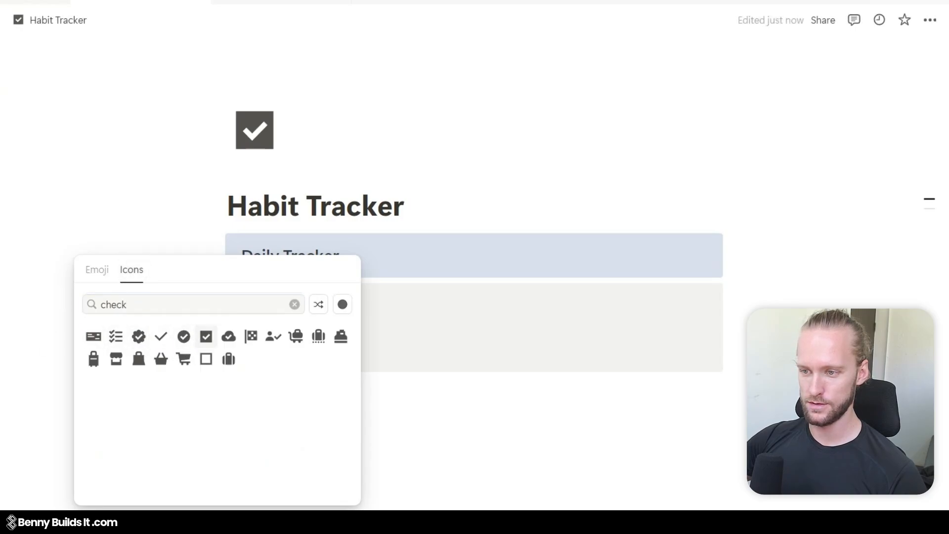
left_click(206, 336)
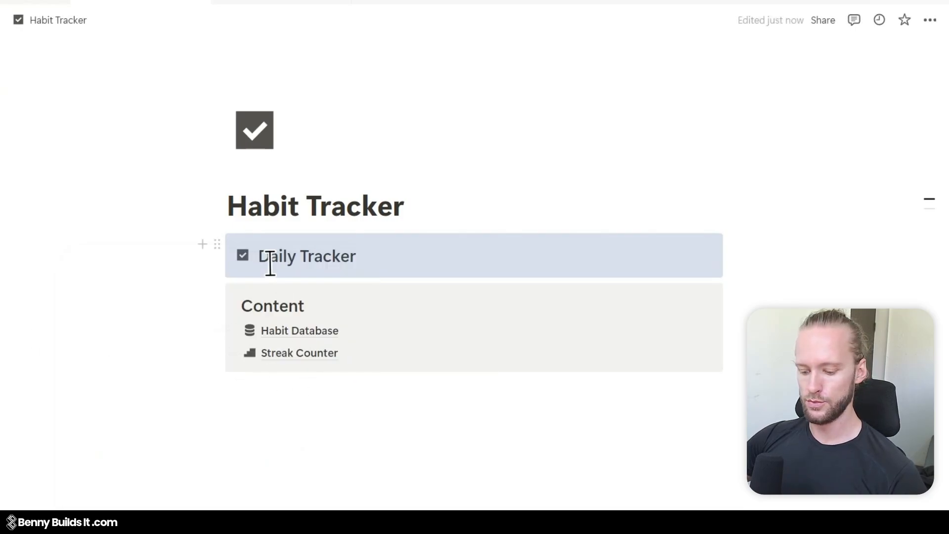
Duplicate the Daily Tracker callout, give the copy a bar chart icon and retitle it "Analytics".
key("ctrl+d")
left_click(237, 305)
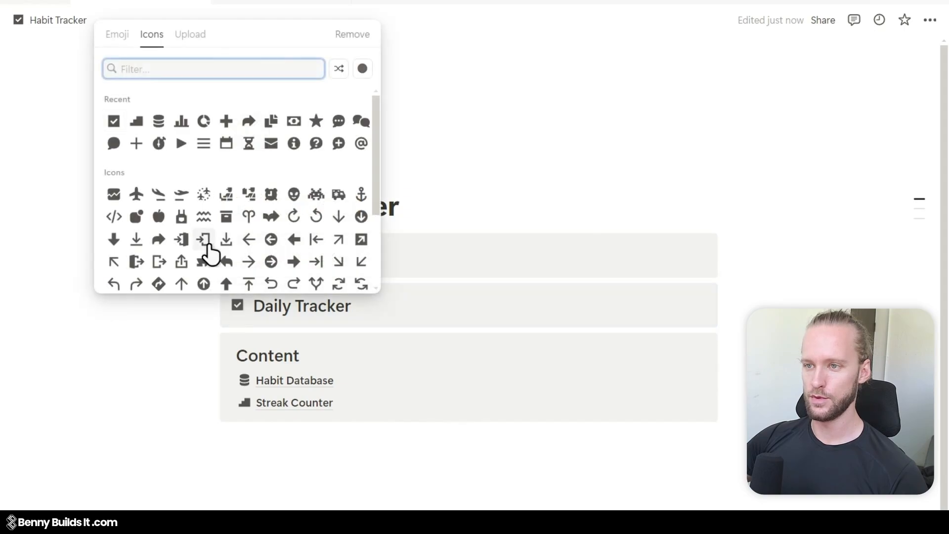
left_click(181, 124)
triple_click(280, 307)
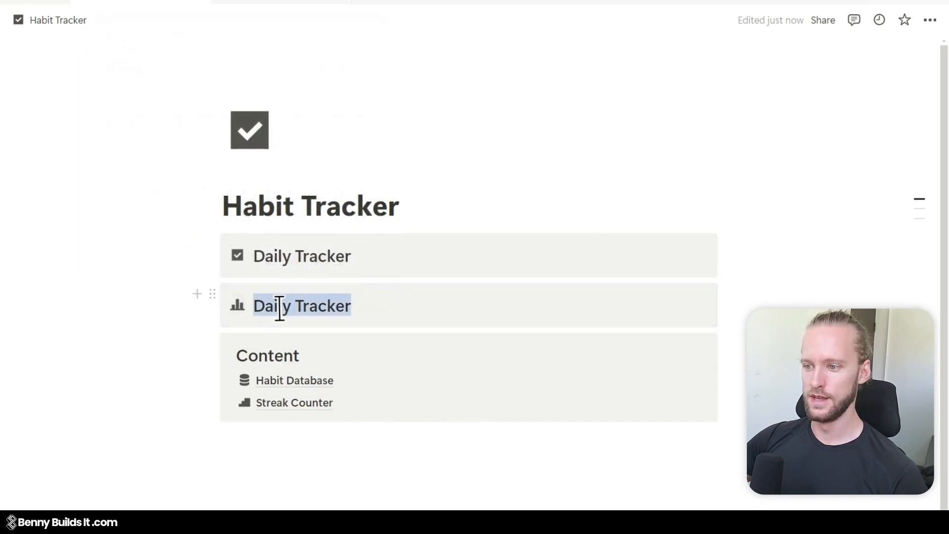
type("Analytics")
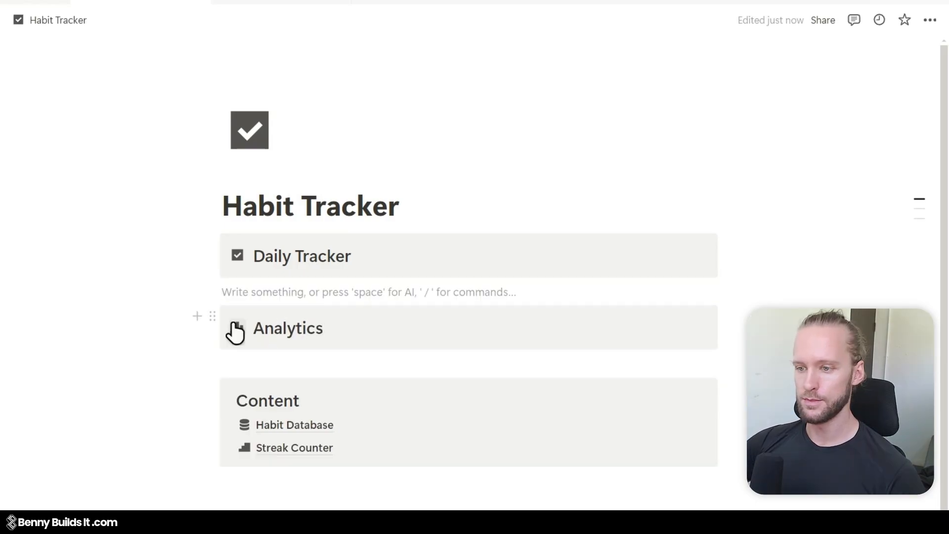
Add blank lines between the callouts and insert a linked view of the Habit Tracker page's own Habit Database below Daily Tracker.
key("Return")
left_click(264, 288)
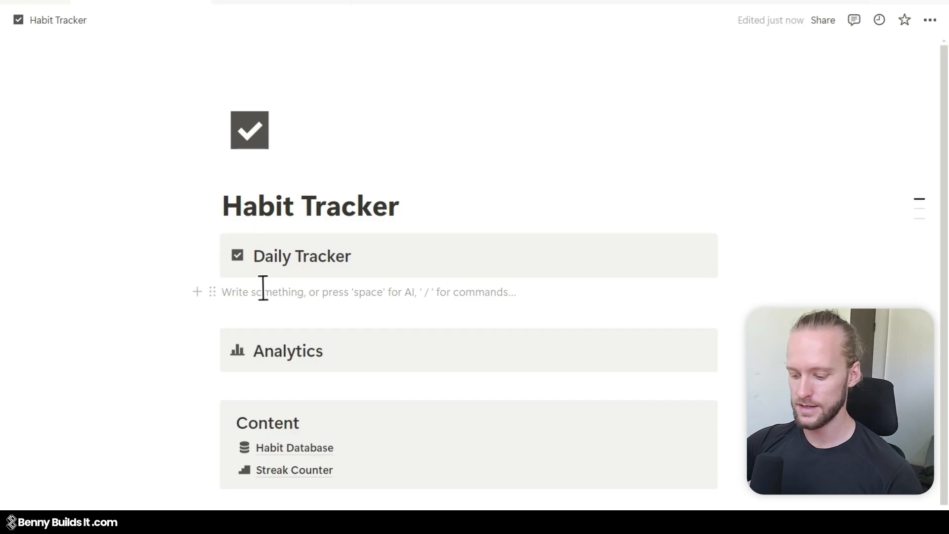
type("/")
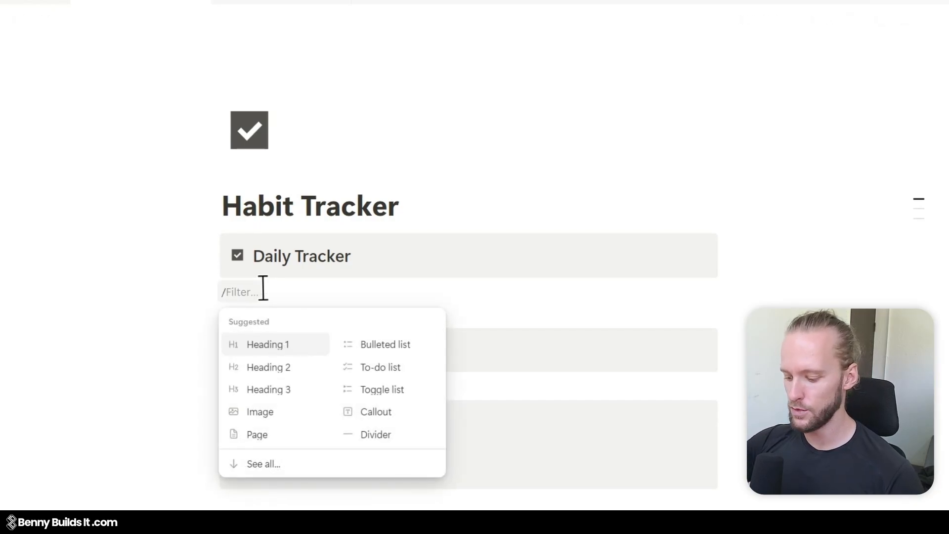
type("linked")
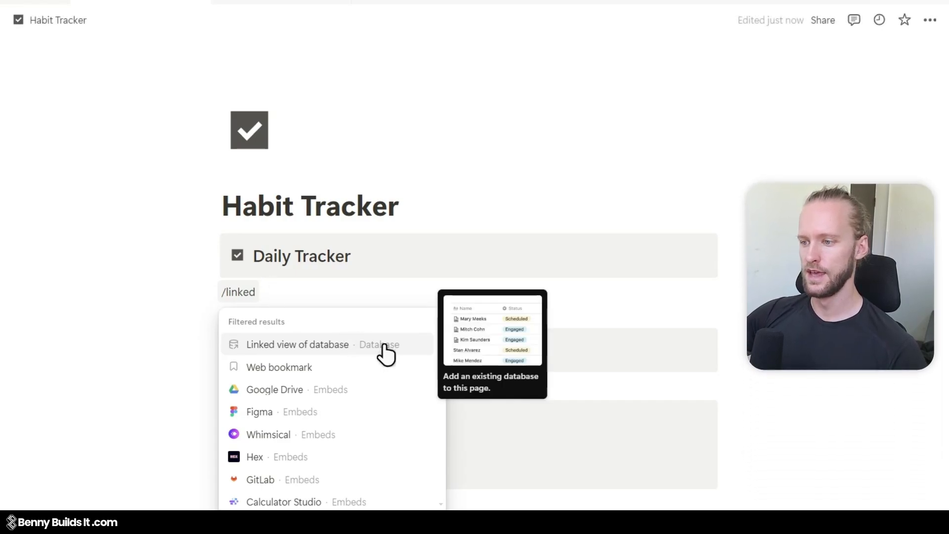
left_click(386, 350)
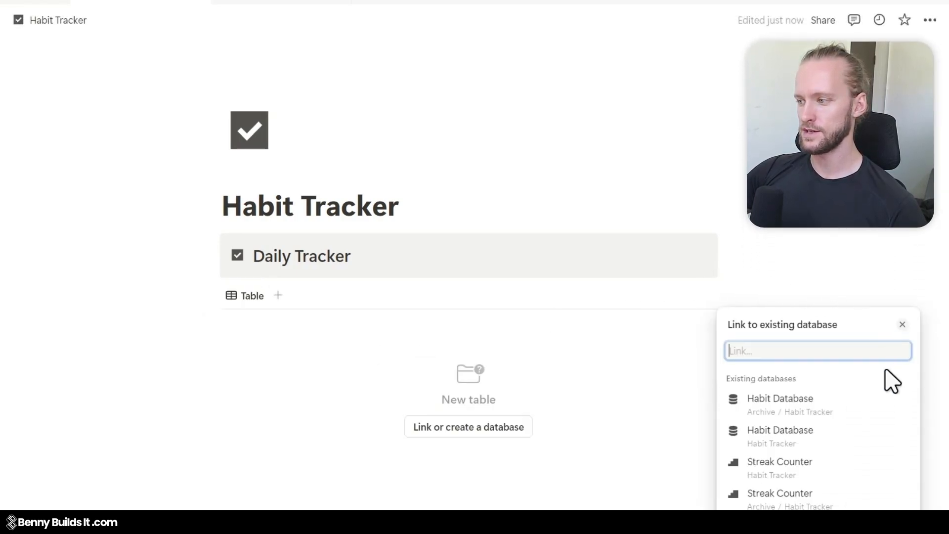
left_click(828, 440)
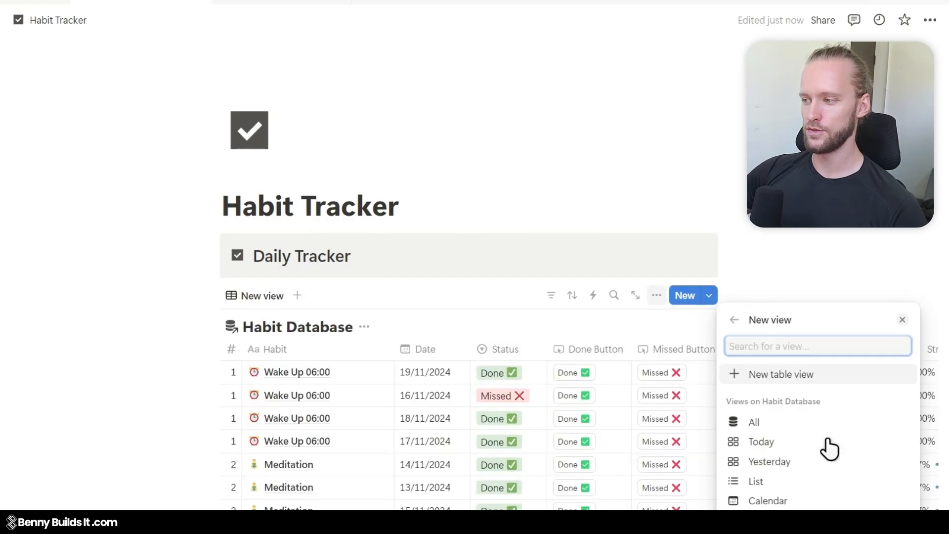
Base the new linked view on the existing Today view and hide its Habit Database title.
left_click(822, 422)
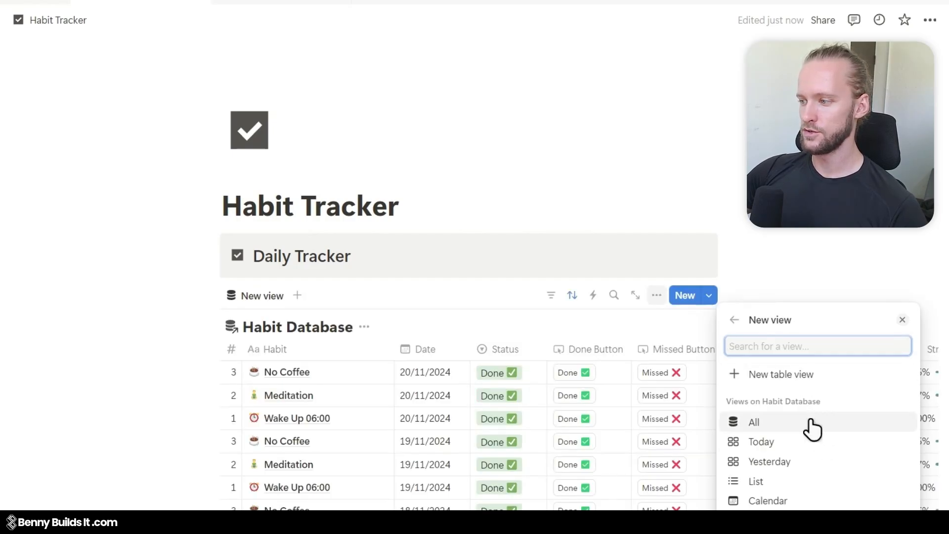
left_click(797, 461)
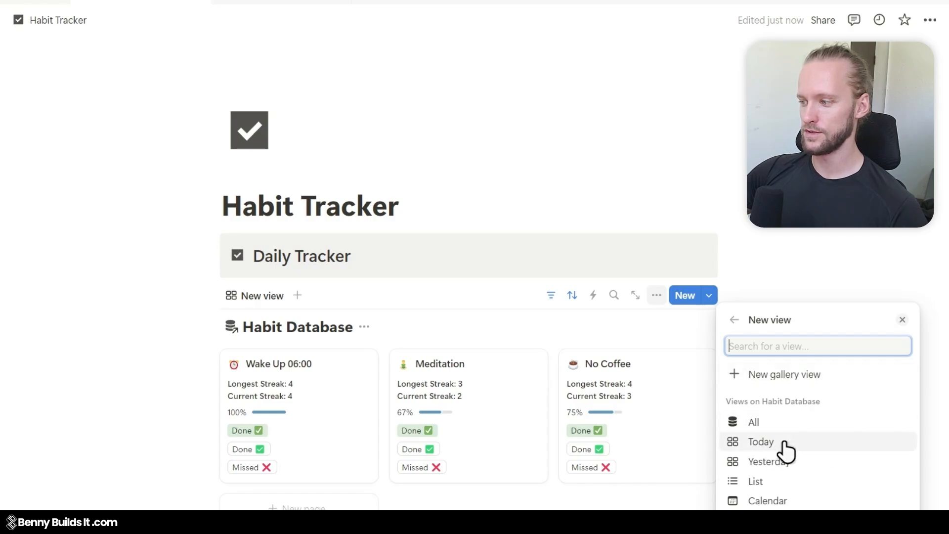
left_click(786, 446)
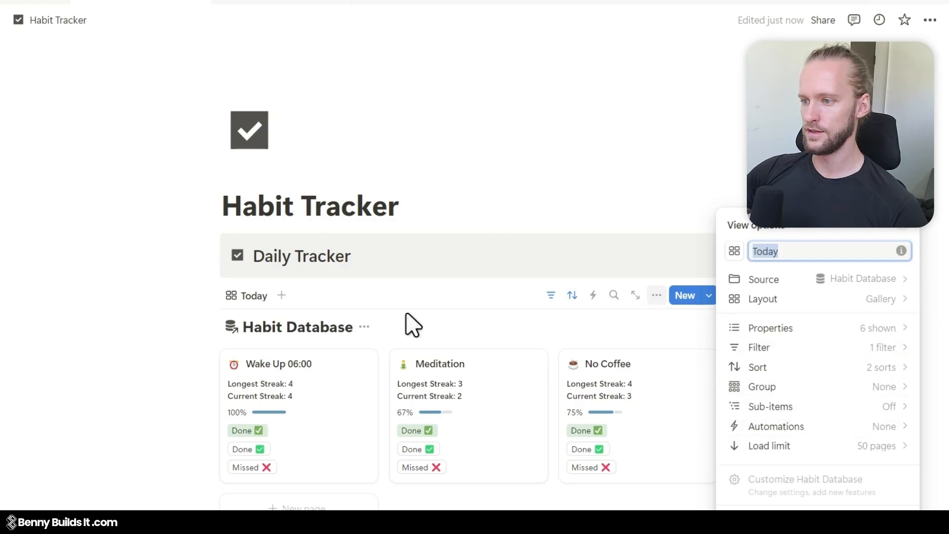
left_click(365, 328)
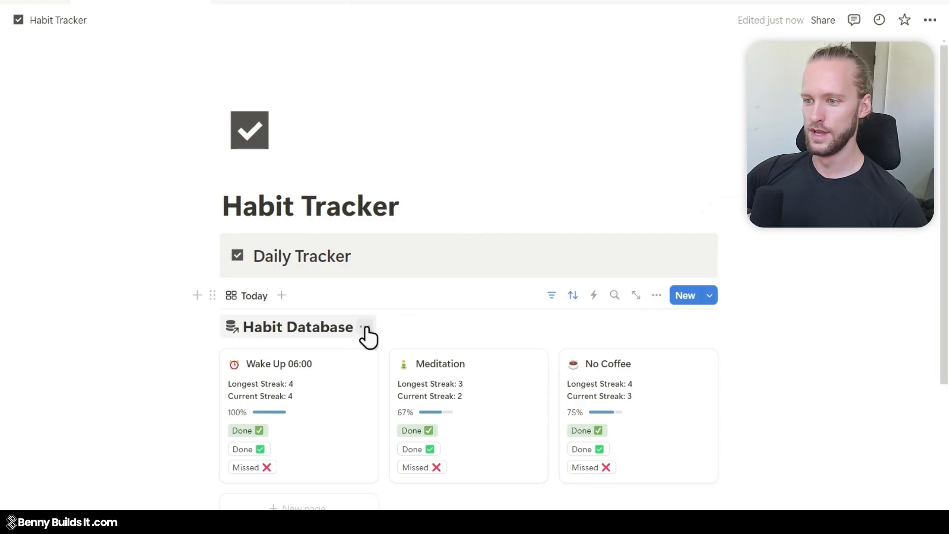
left_click(366, 329)
left_click(354, 381)
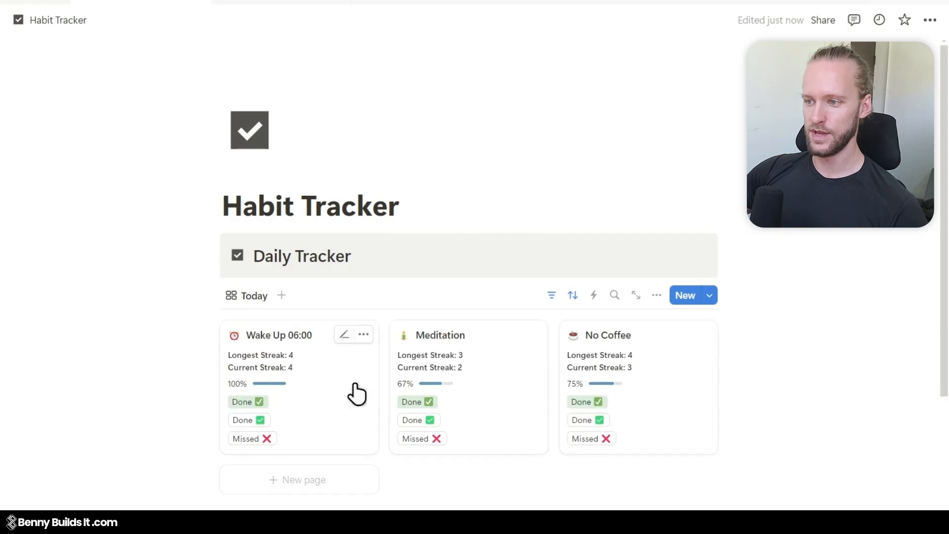
Add the existing Yesterday view of the Habit Database beside Today and hide its database title.
left_click(283, 298)
left_click(283, 297)
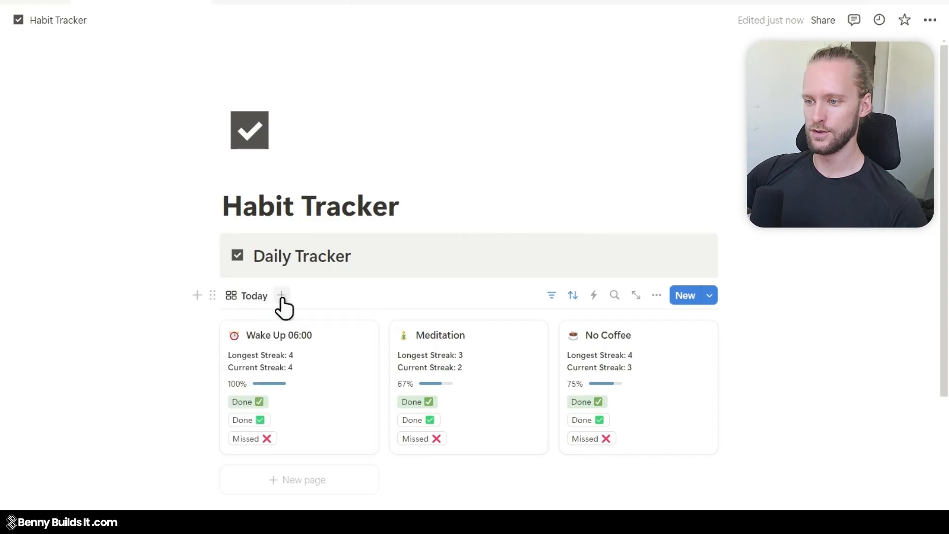
left_click(283, 298)
left_click(247, 338)
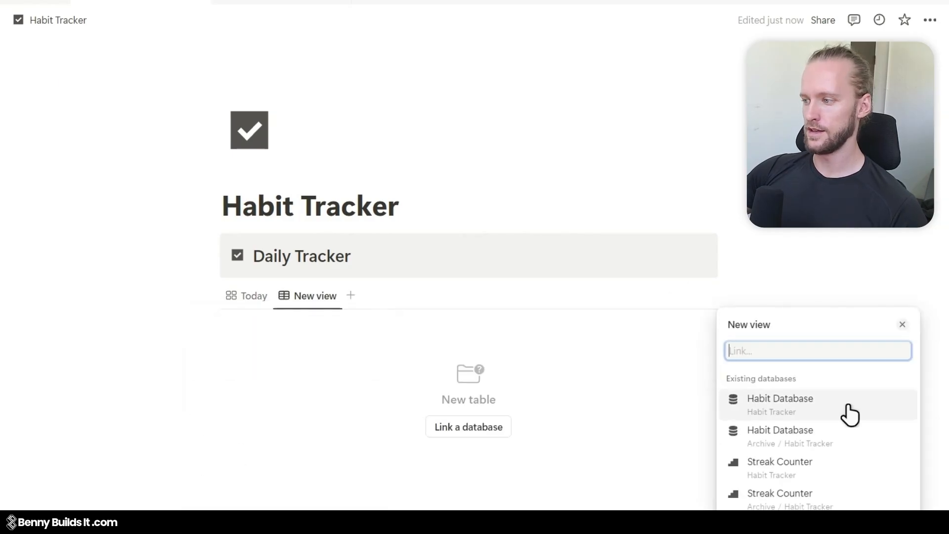
left_click(848, 405)
left_click(803, 463)
left_click(364, 327)
left_click(322, 378)
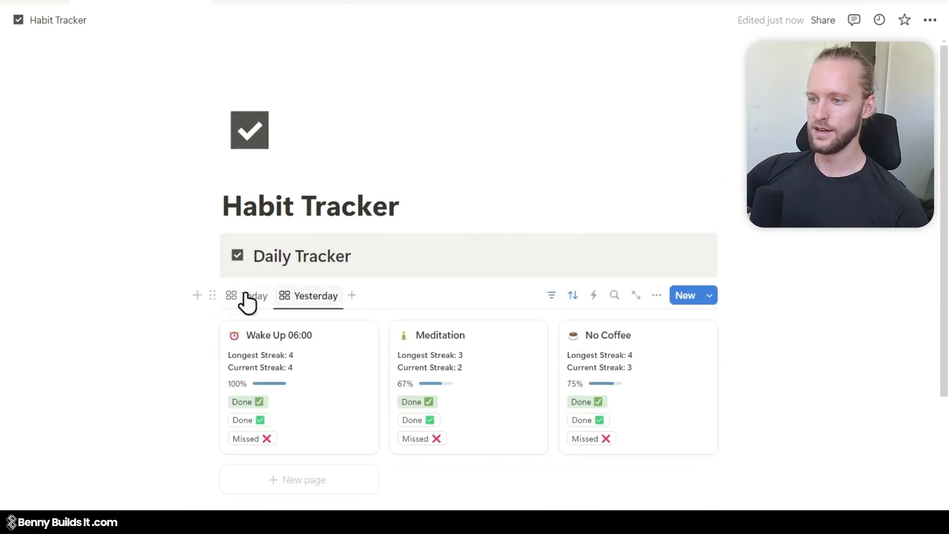
Add the existing List view of the Habit Database after Yesterday in the Daily Tracker section.
left_click(351, 295)
left_click(321, 338)
left_click(841, 405)
left_click(822, 496)
left_click(547, 248)
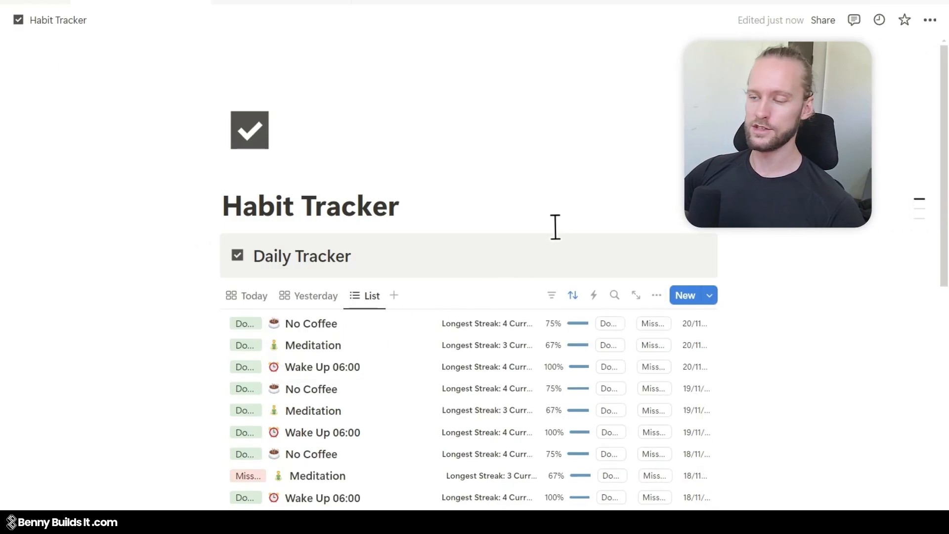
Set the Habit Tracker page to full width and show the Today view in the Daily Tracker section.
left_click(932, 22)
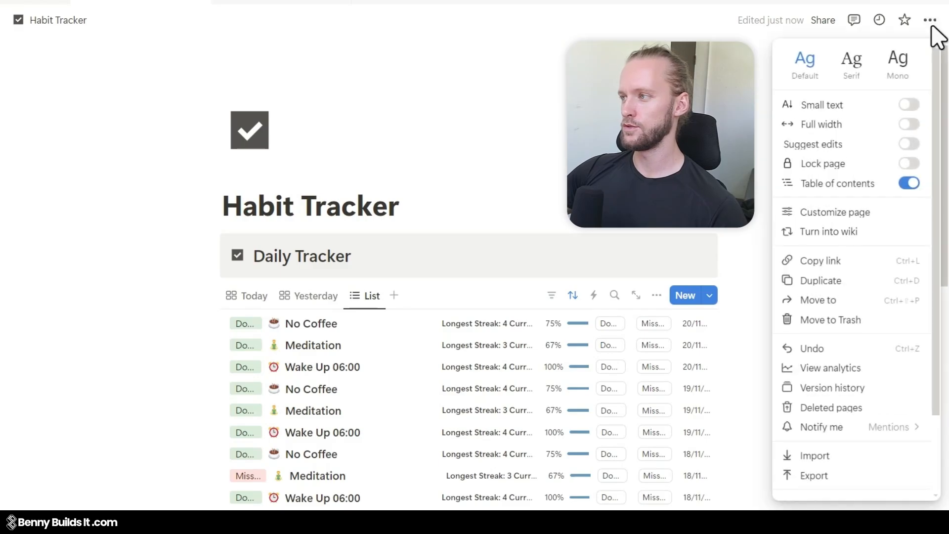
left_click(910, 126)
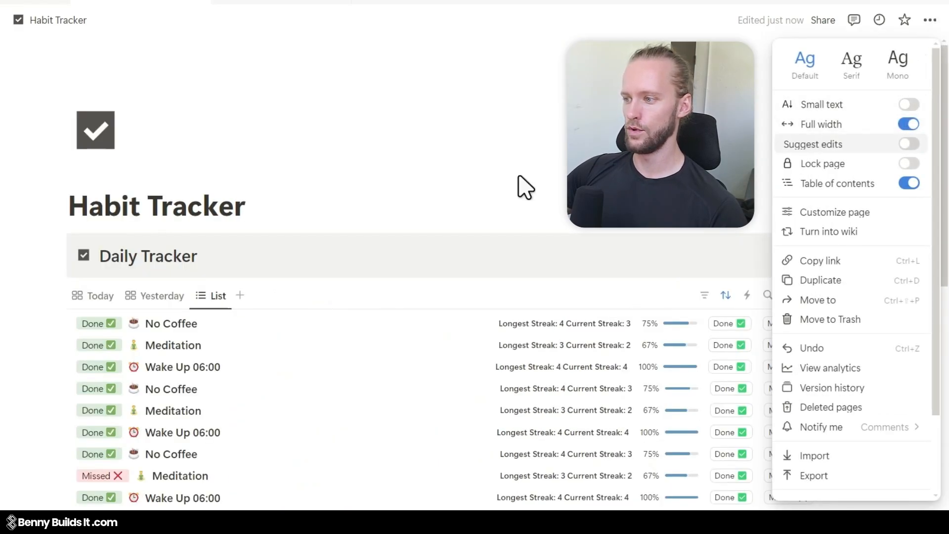
left_click(263, 291)
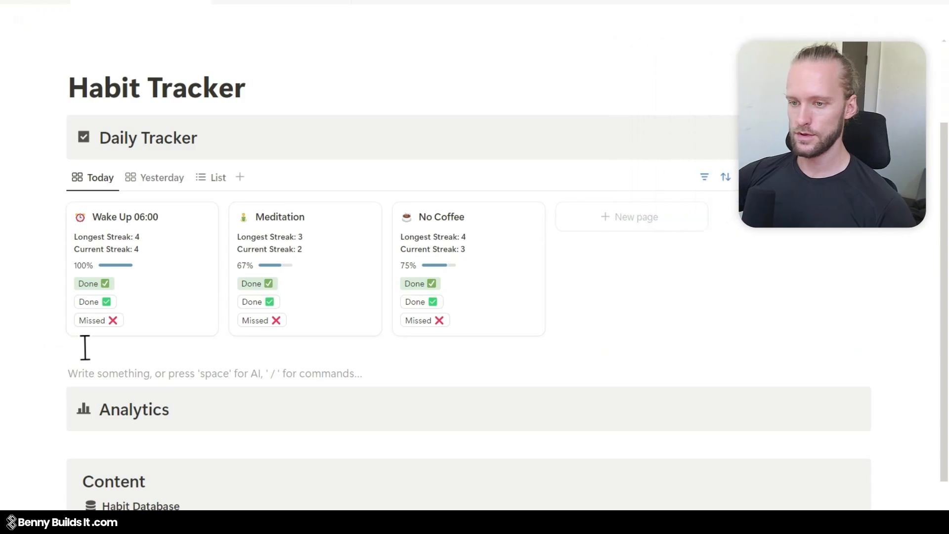
Insert a linked view of the Habit Tracker page's Habit Database below Today, based on Day Score, and hide its database title.
left_click(85, 350)
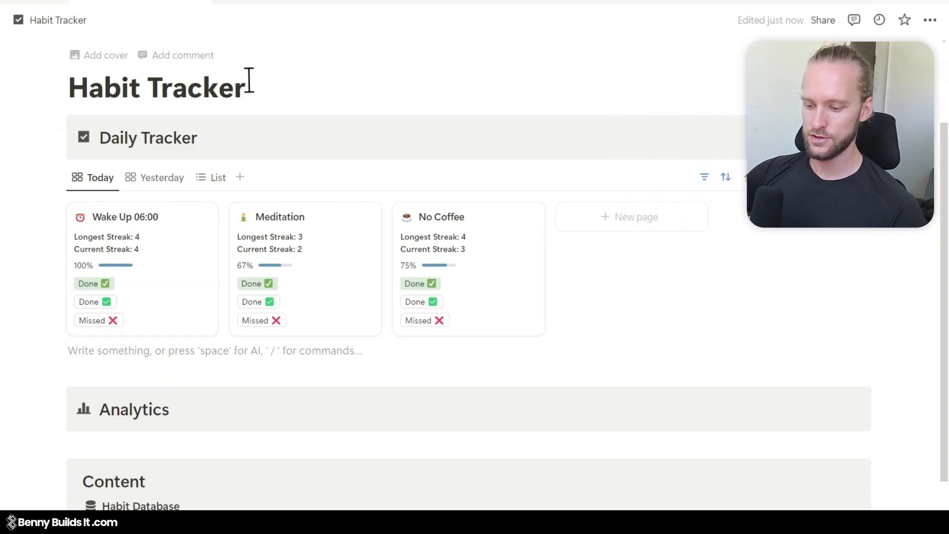
type("/linked")
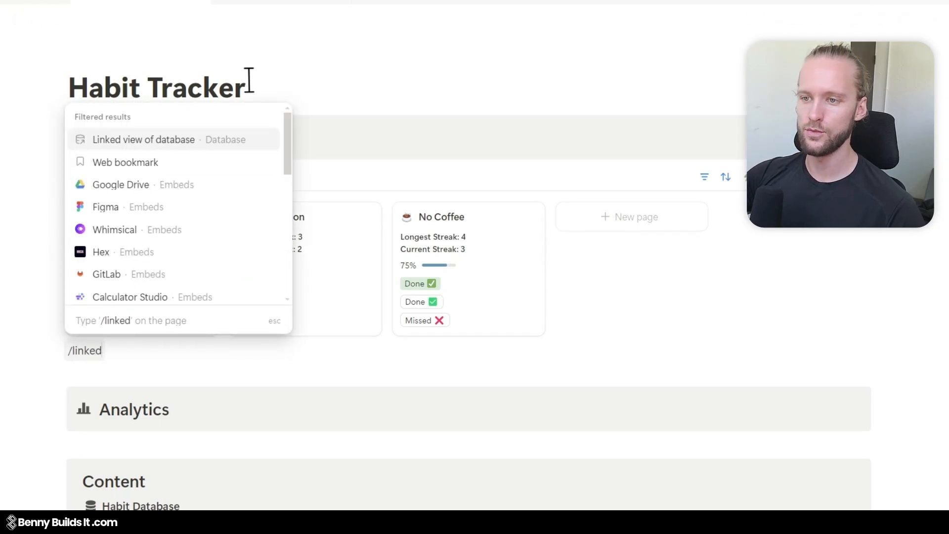
left_click(242, 141)
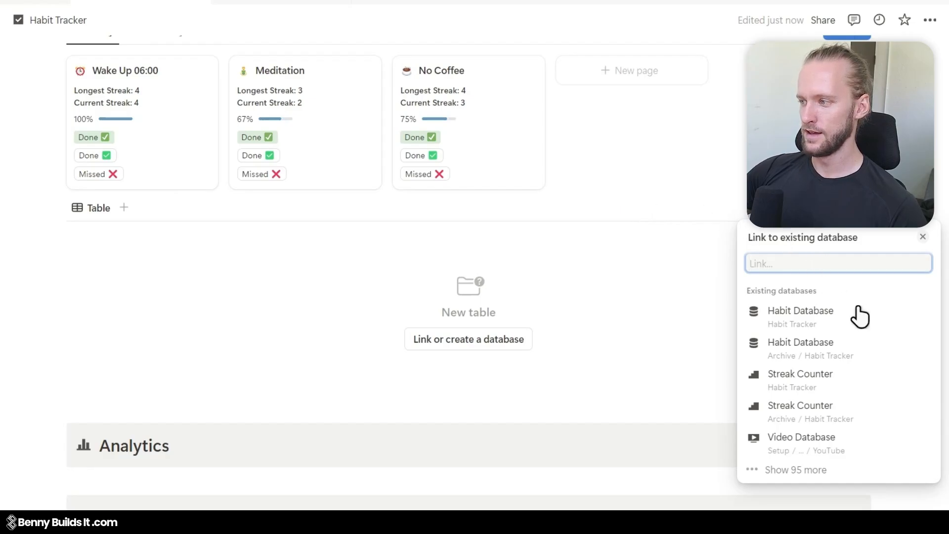
left_click(874, 335)
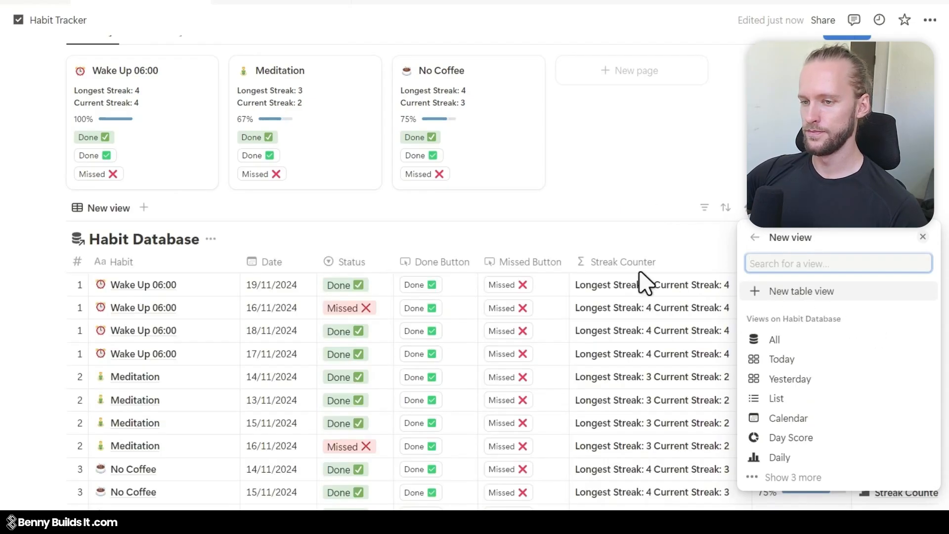
left_click(831, 442)
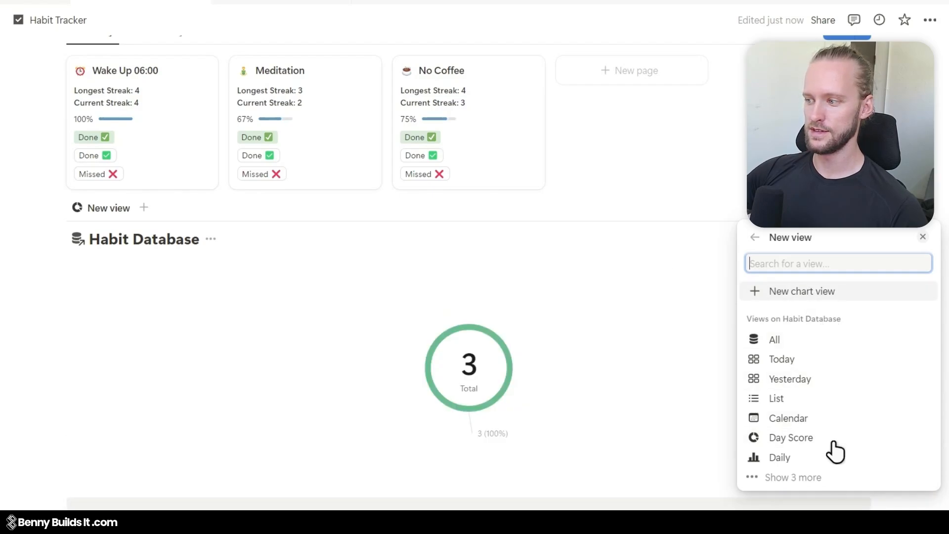
left_click(210, 245)
left_click(210, 241)
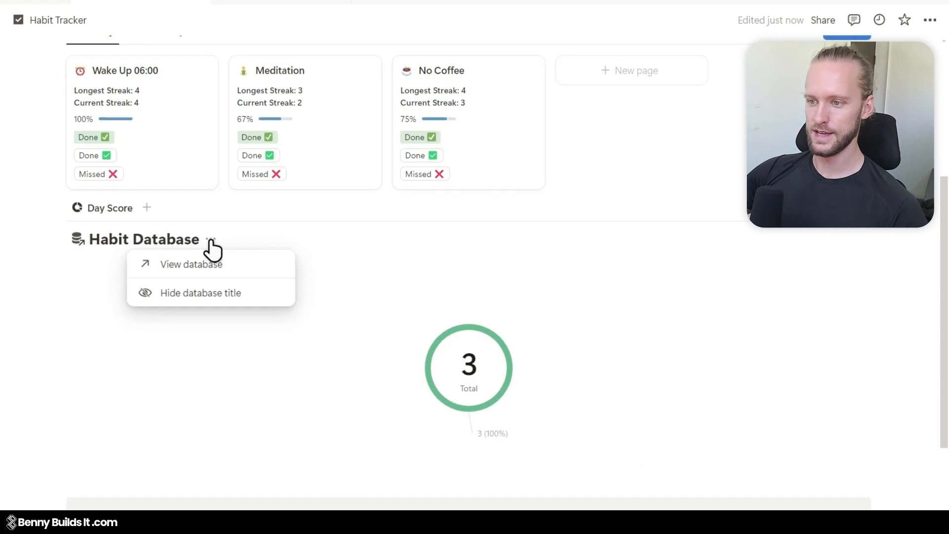
left_click(233, 309)
Place the Day Score chart in a column beside the Today gallery and widen the gallery column to fit the three habits in one row.
scroll(64, 391, "up", 4)
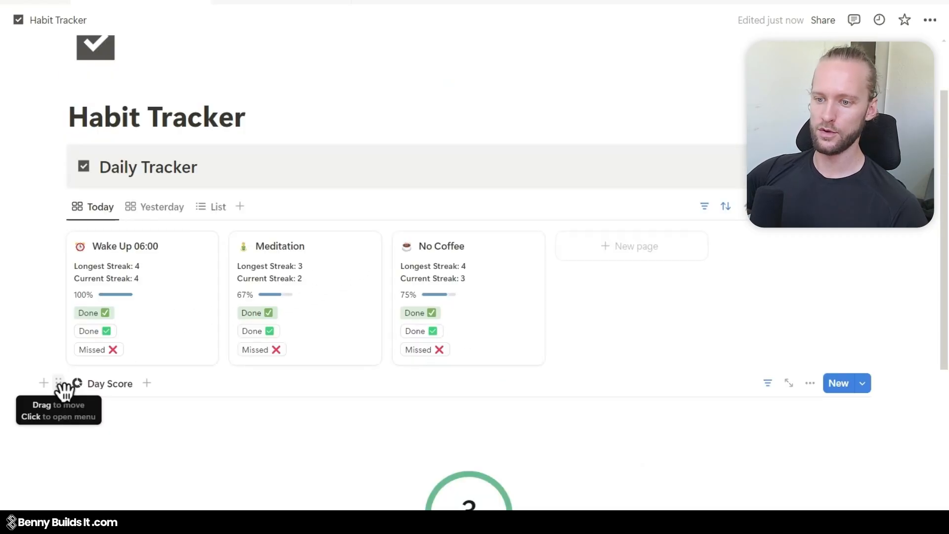
left_click_drag(62, 389, 876, 283)
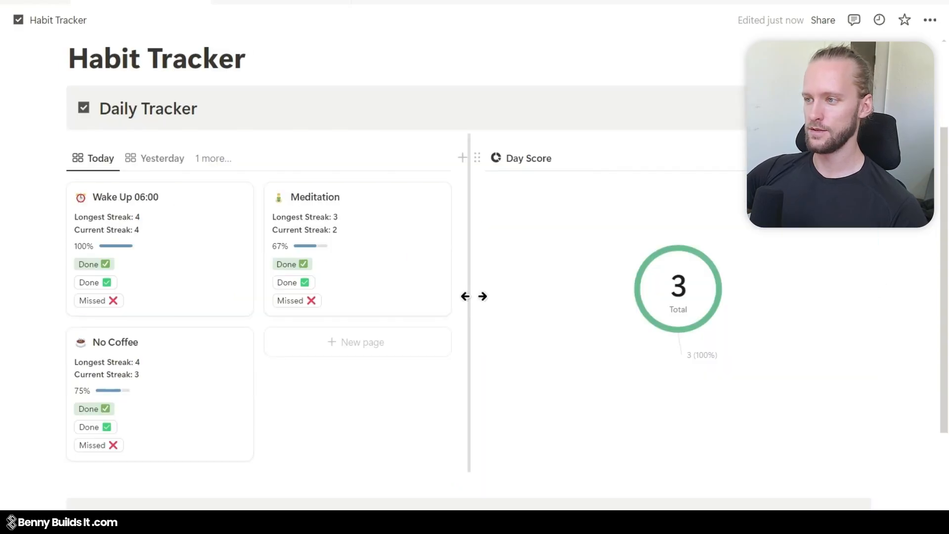
left_click_drag(480, 297, 602, 290)
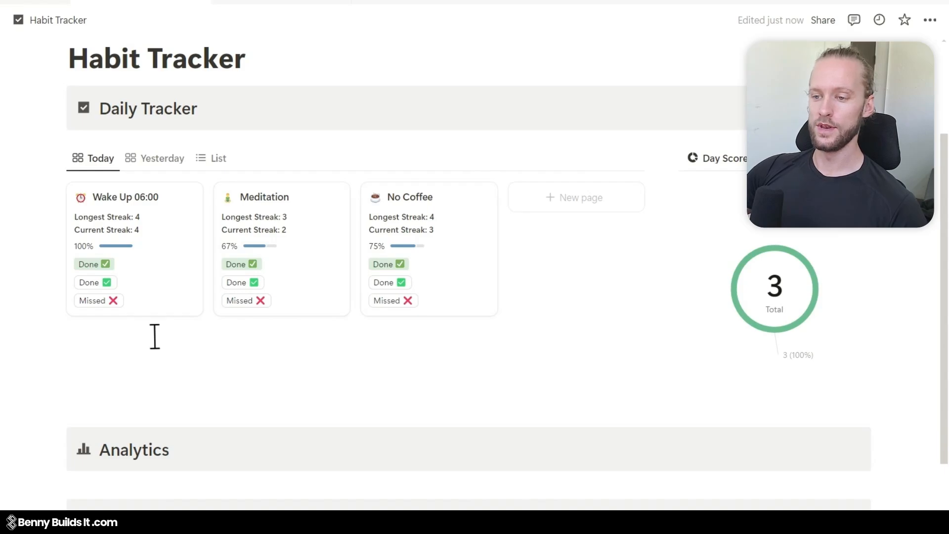
Test the Day Score chart by marking Wake Up 06:00 as missed and setting it back to done.
left_click(99, 300)
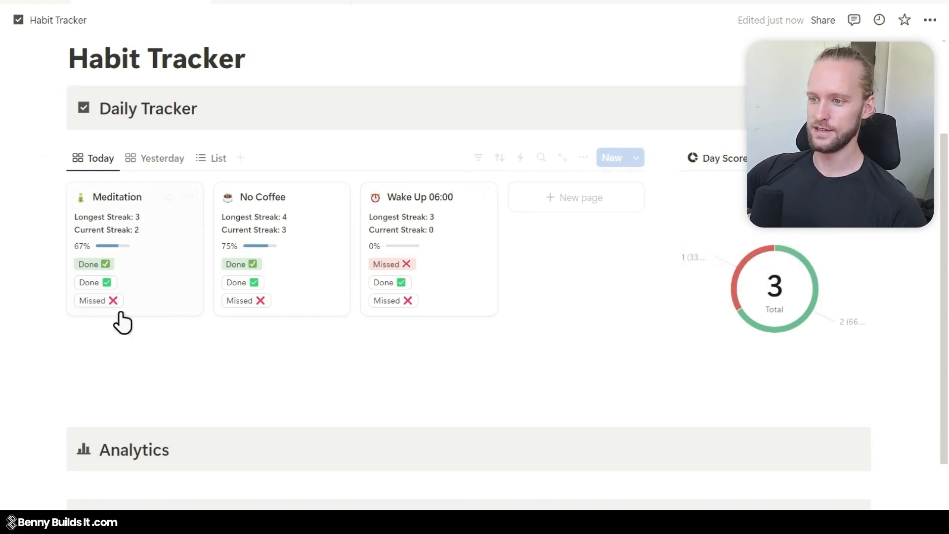
left_click(402, 283)
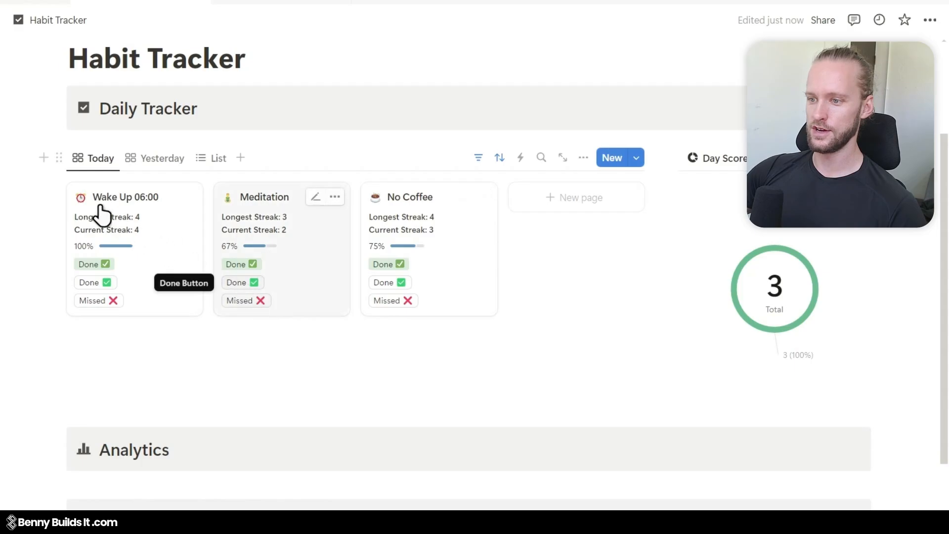
Add several blank lines between the Analytics and Content callouts.
scroll(74, 198, "down", 3)
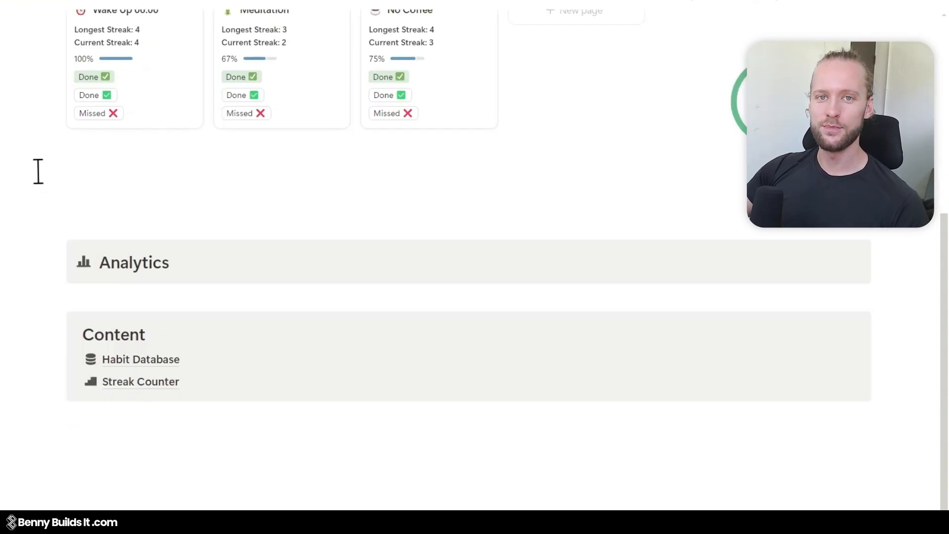
left_click(108, 297)
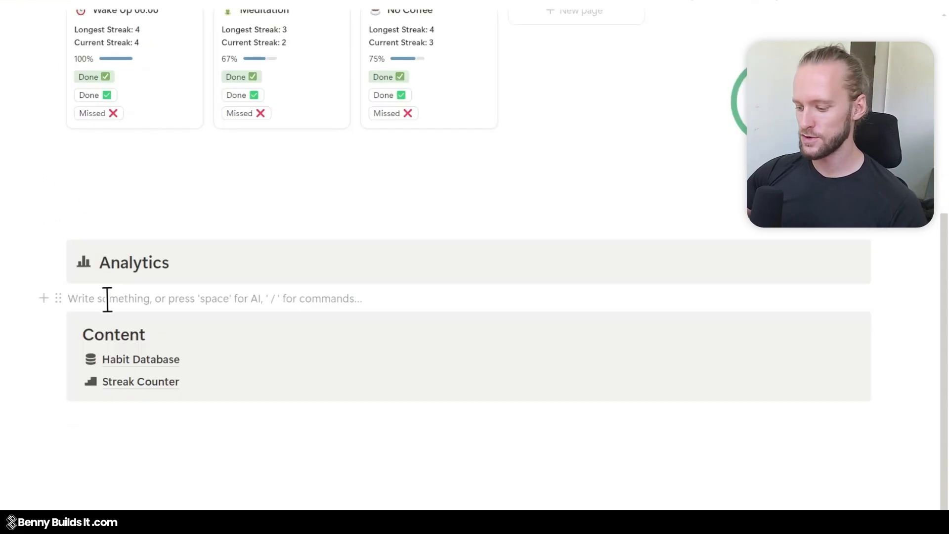
key("Return")
key("Return")
key("Return")
key("Return")
key("Return")
key("Return")
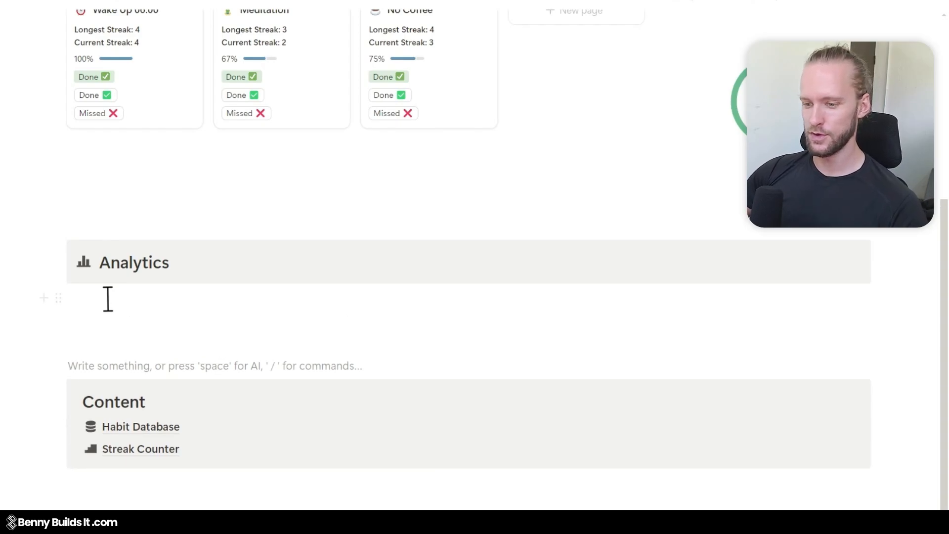
Insert a linked view of the Habit Tracker page's Streak Counter below Analytics, based on Current Streak, and hide its database title.
left_click(110, 312)
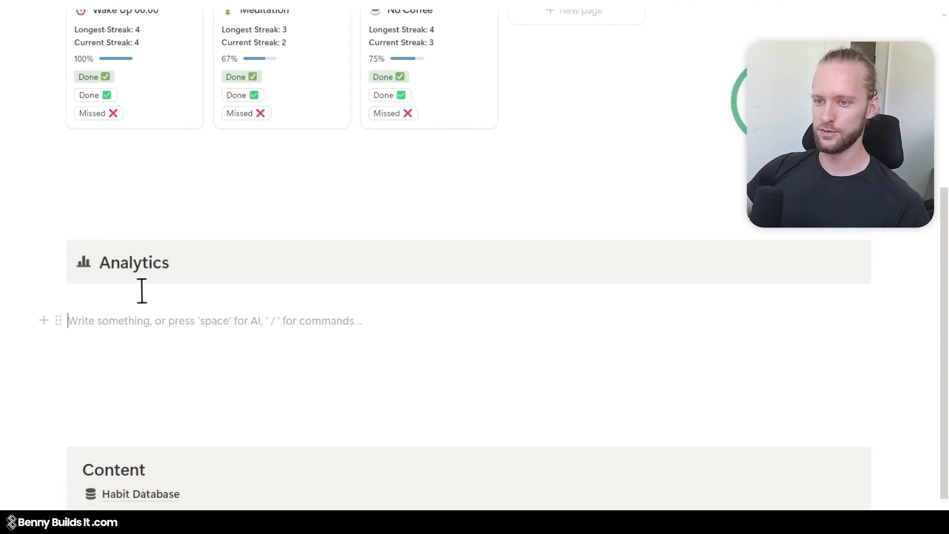
type("/linked")
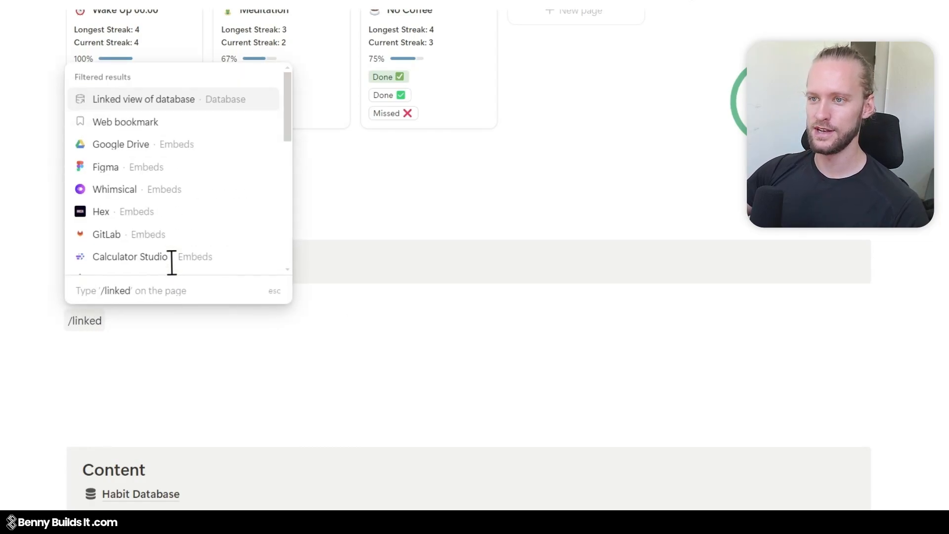
left_click(184, 103)
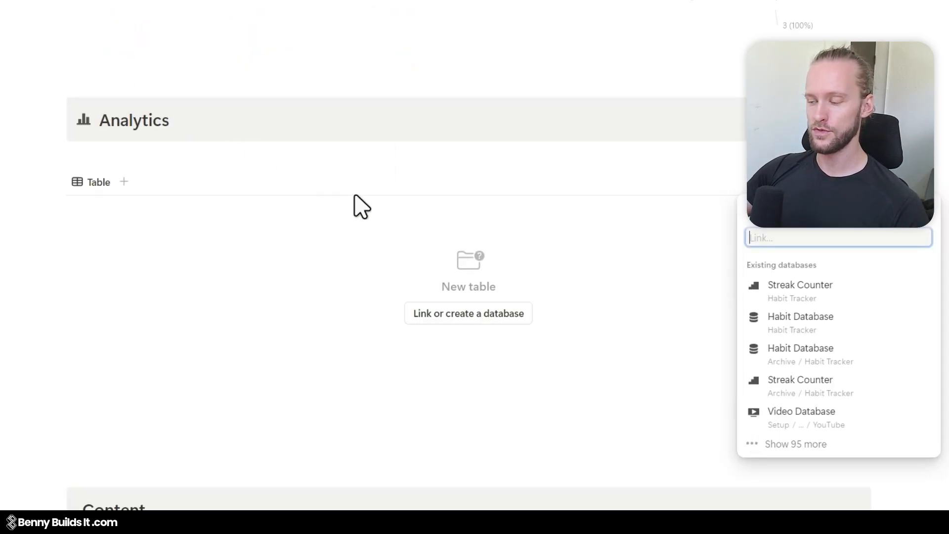
left_click(870, 292)
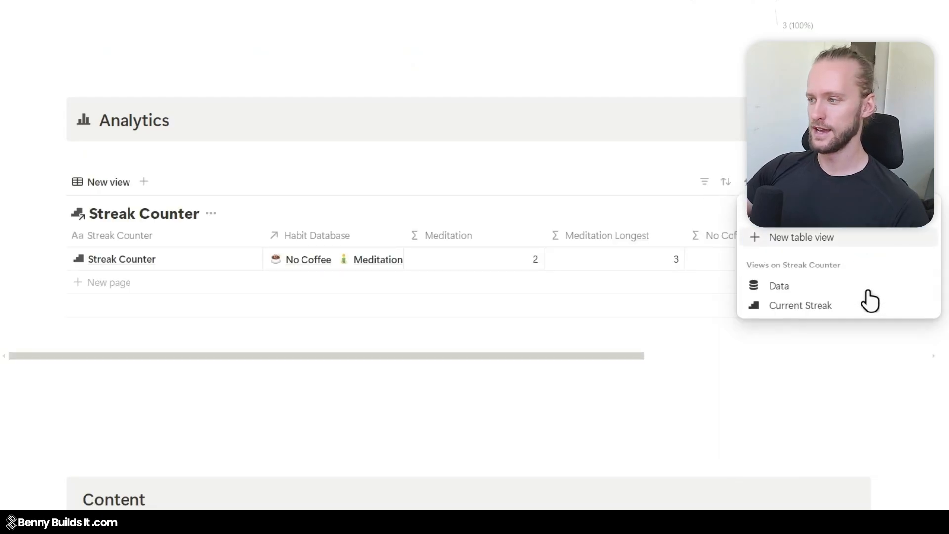
left_click(821, 308)
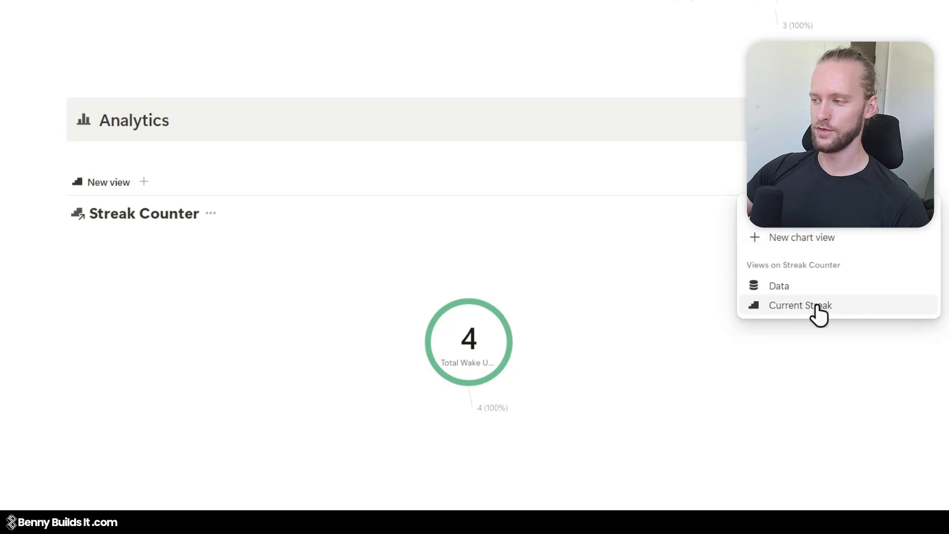
left_click(817, 306)
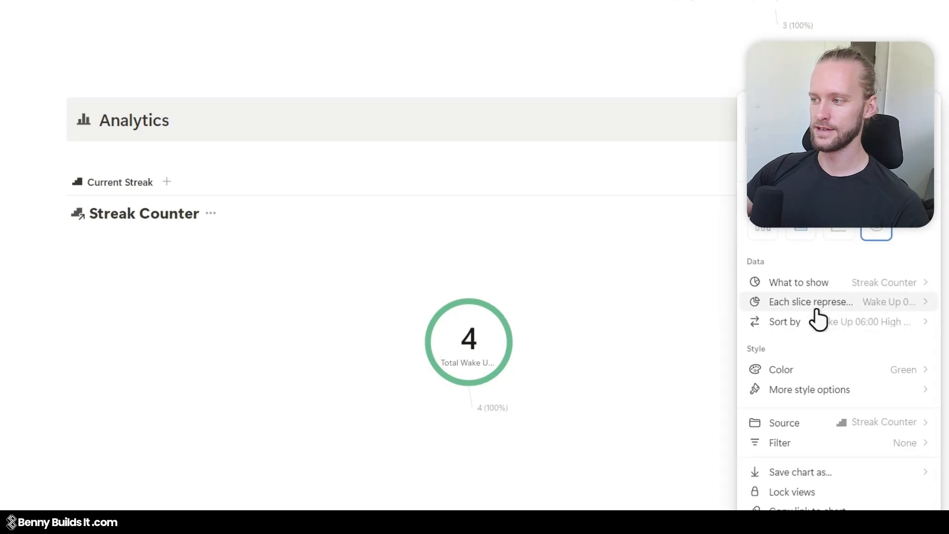
left_click(214, 220)
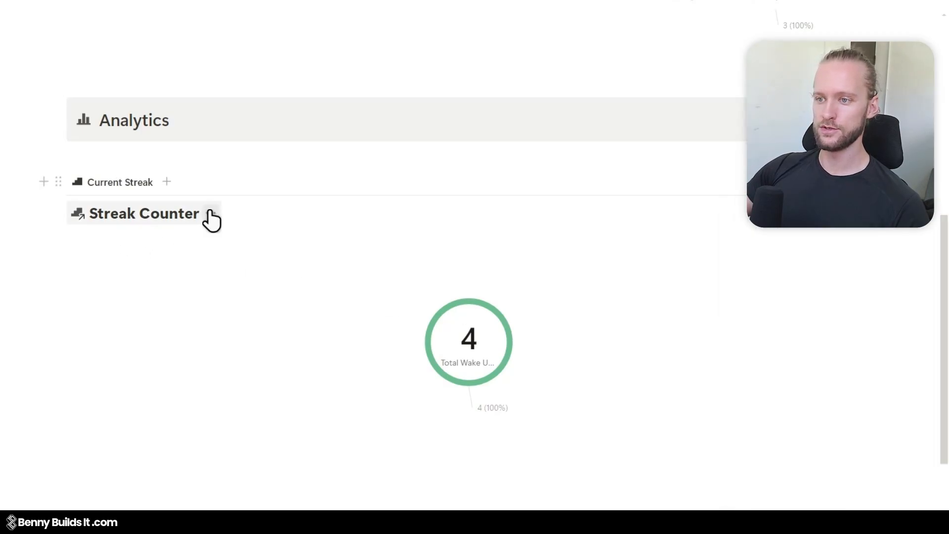
left_click(211, 215)
left_click(217, 263)
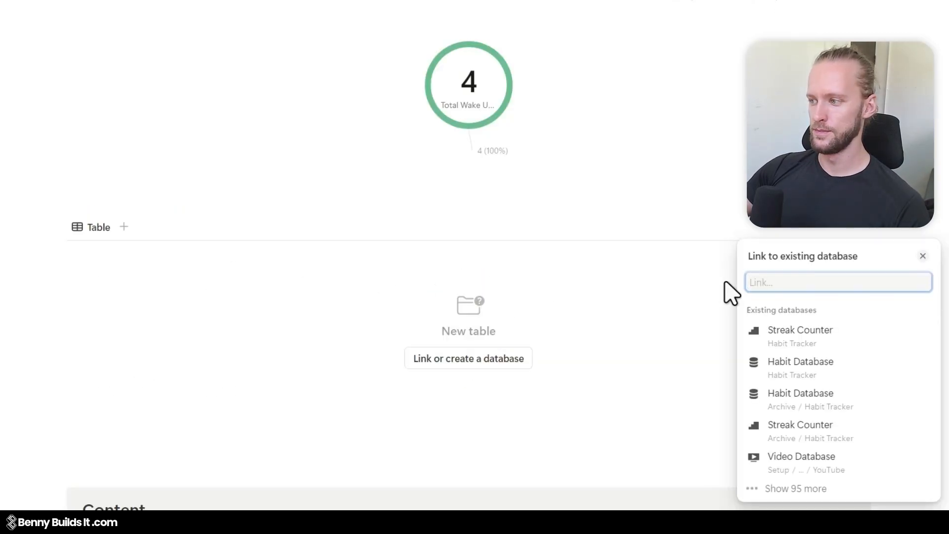
Link the new view below Current Streak to the Habit Tracker page's Habit Database and base it on the existing Daily chart.
left_click(859, 374)
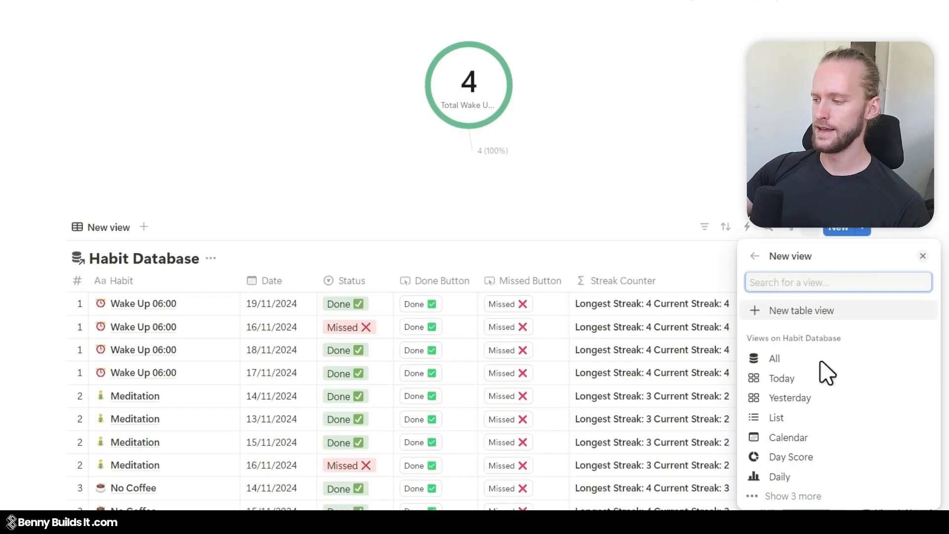
left_click(786, 479)
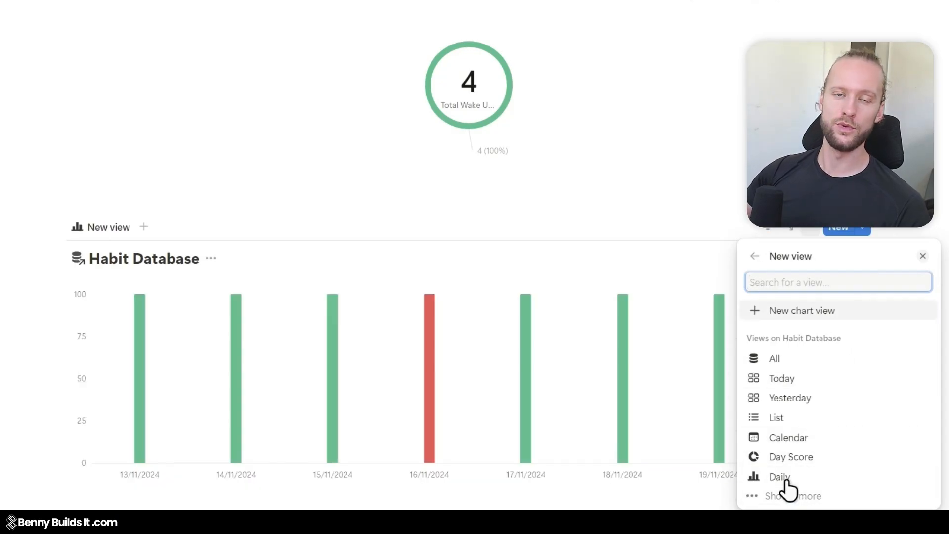
left_click(786, 478)
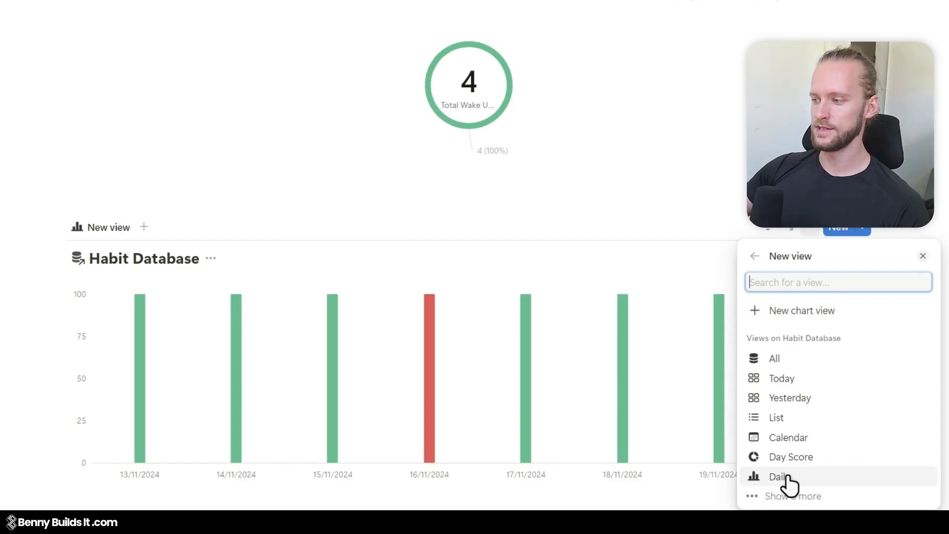
Insert another linked Habit Database view below the Daily chart, based on the existing weekly chart view.
scroll(281, 240, "down", 1)
type("/linked")
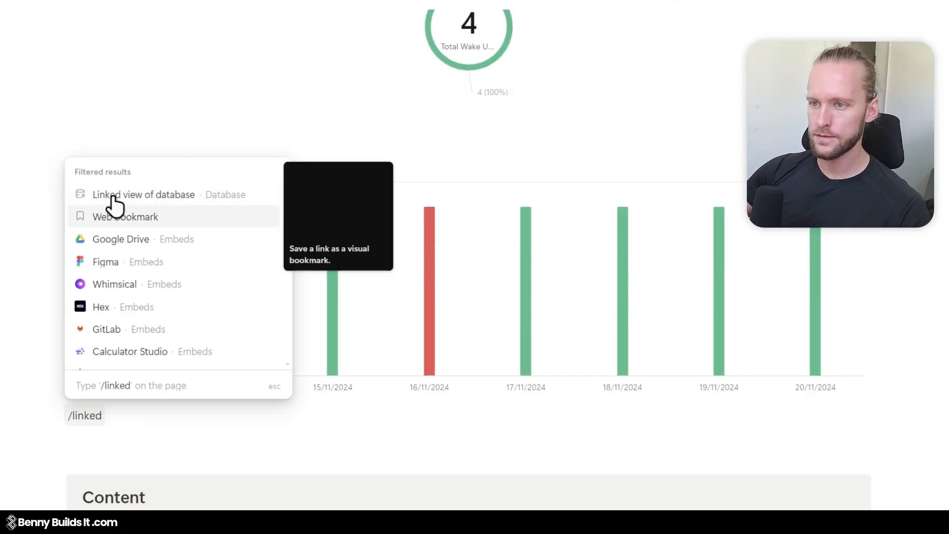
left_click(114, 197)
left_click(840, 393)
left_click(787, 494)
Insert a linked Habit Database view below the weekly chart, based on the existing Monthly view.
type("/linked")
left_click(114, 299)
left_click(841, 413)
left_click(791, 485)
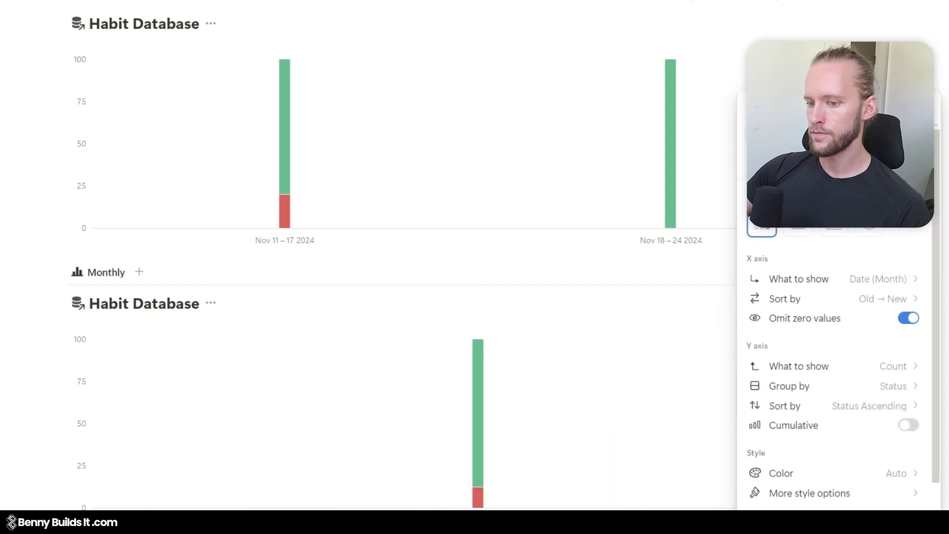
Insert a linked Habit Database view below the Monthly chart, based on the existing Yearly view.
scroll(460, 277, "down", 5)
type("/linked")
left_click(114, 299)
left_click(849, 411)
left_click(792, 495)
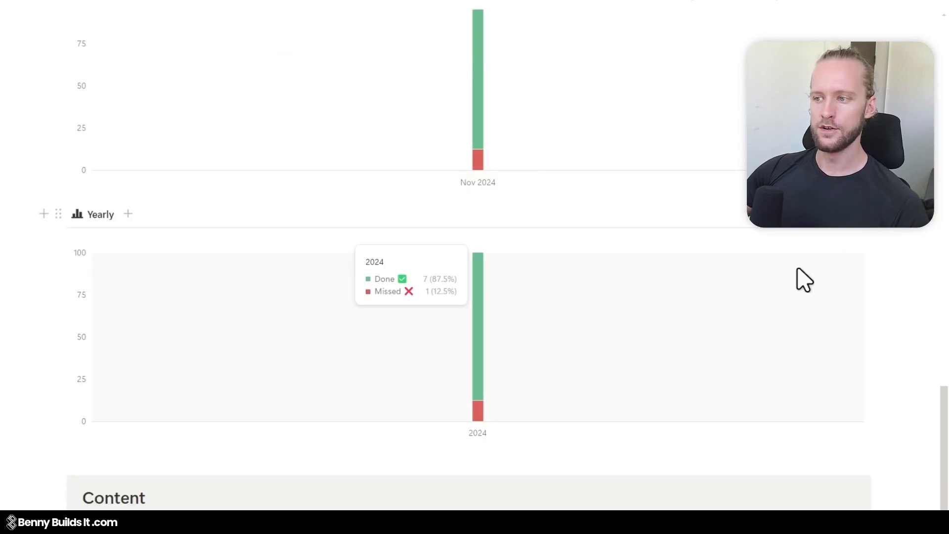
Add blank lines between the Analytics callout and the Current Streak chart and place the cursor on one of them.
scroll(797, 281, "up", 15)
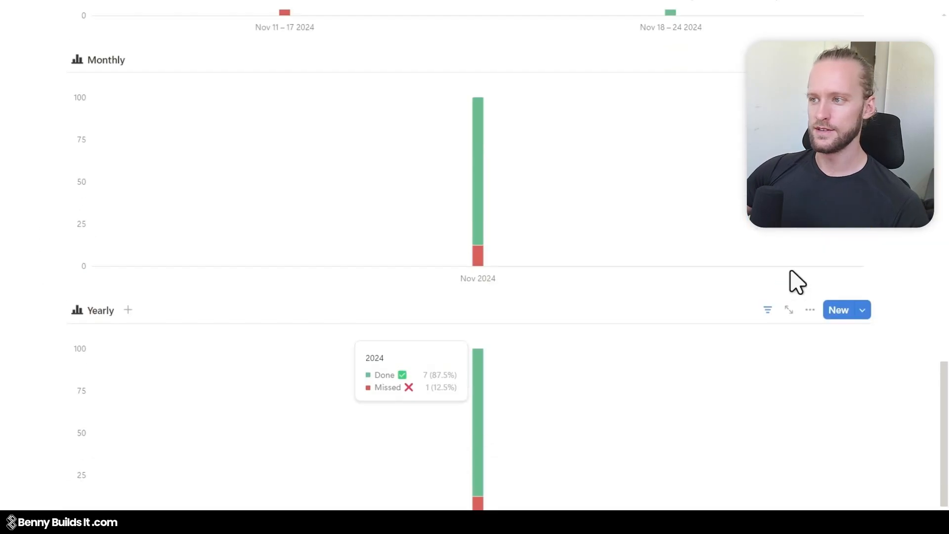
scroll(747, 276, "up", 6)
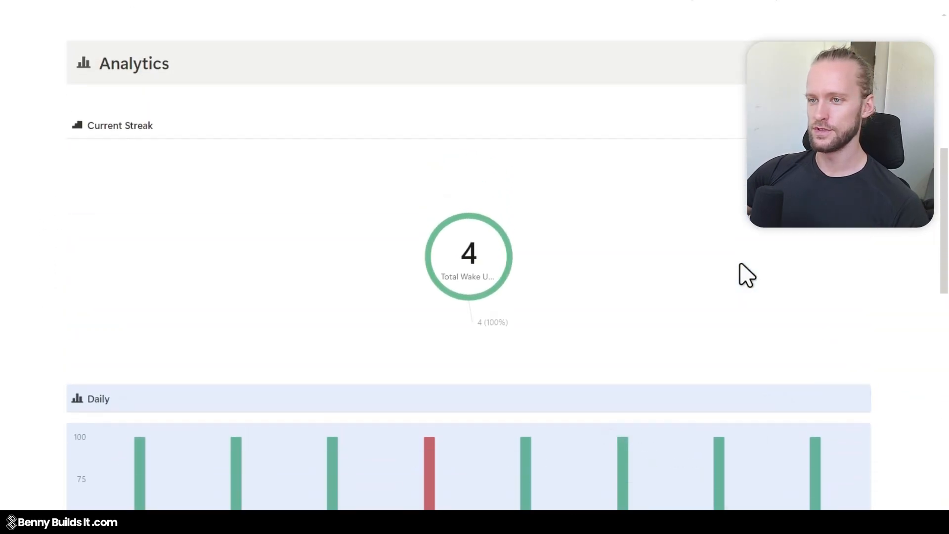
left_click(101, 218)
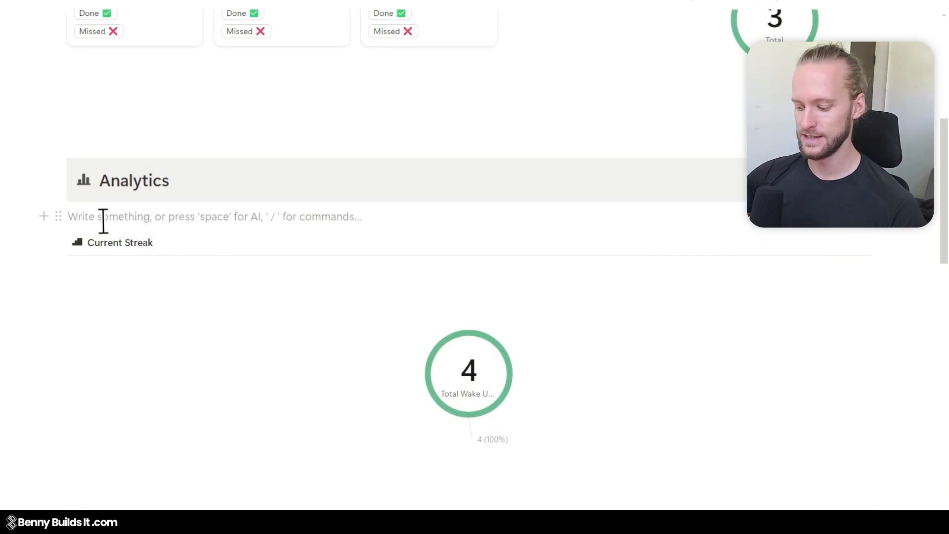
key("Return")
key("Return")
key("Up")
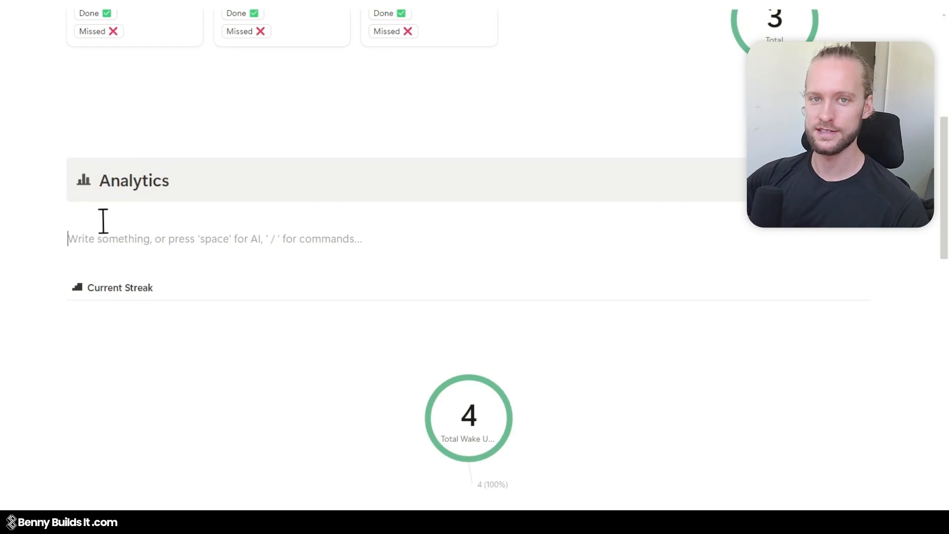
Add a toggle list under the Analytics callout, title it "Wake Up 06:00" with an alarm clock emoji, and expand it.
type("/toggle")
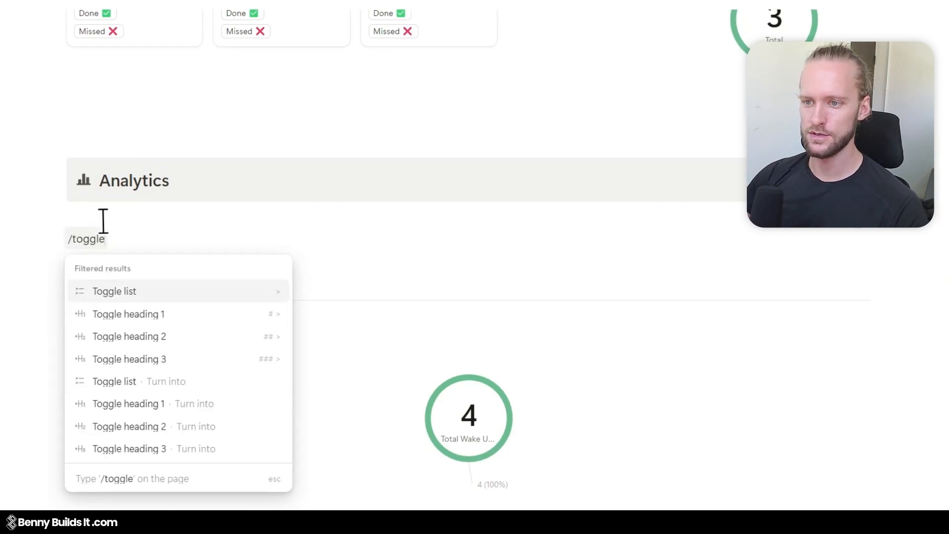
key("Return")
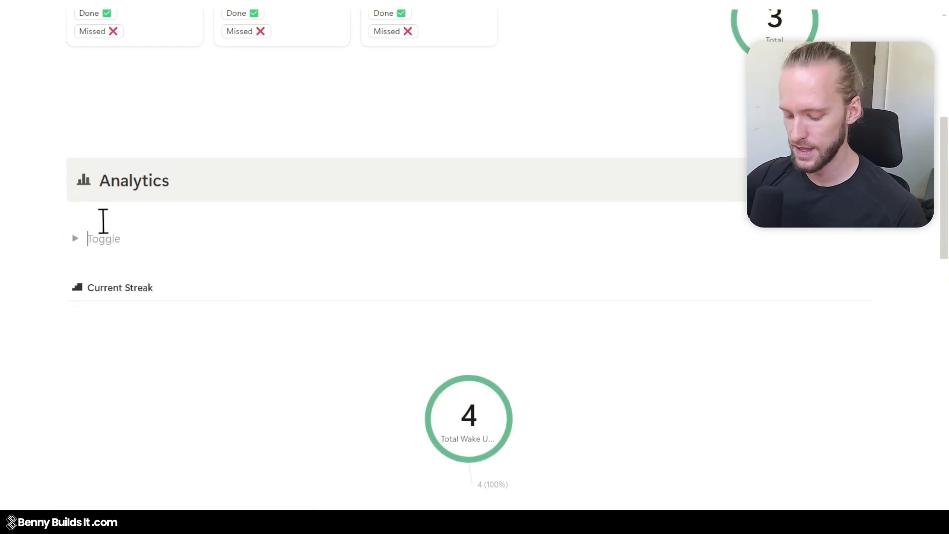
type(":alarm")
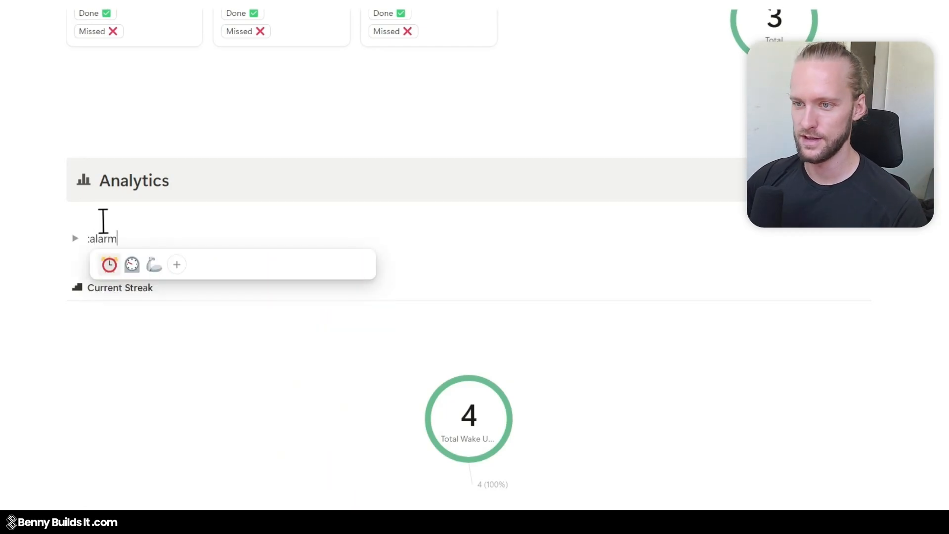
key("Return")
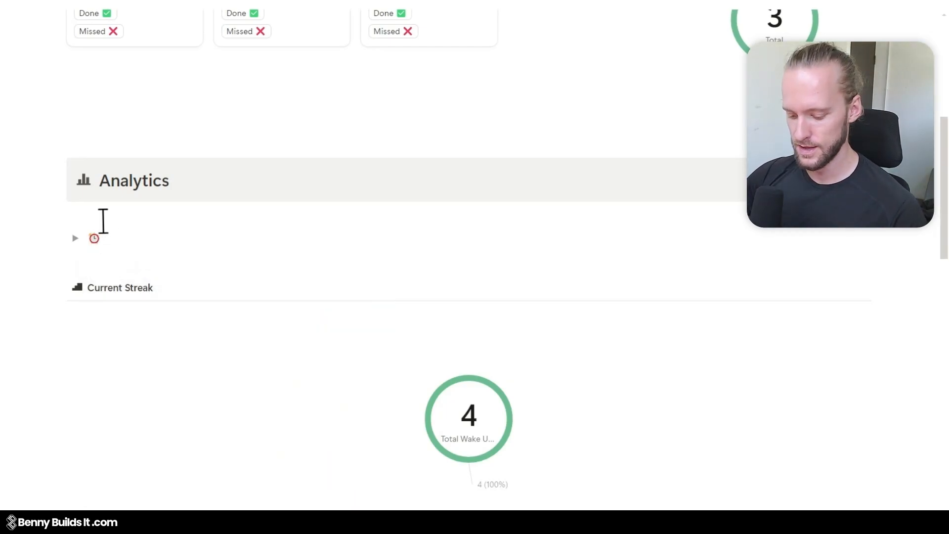
left_click(75, 239)
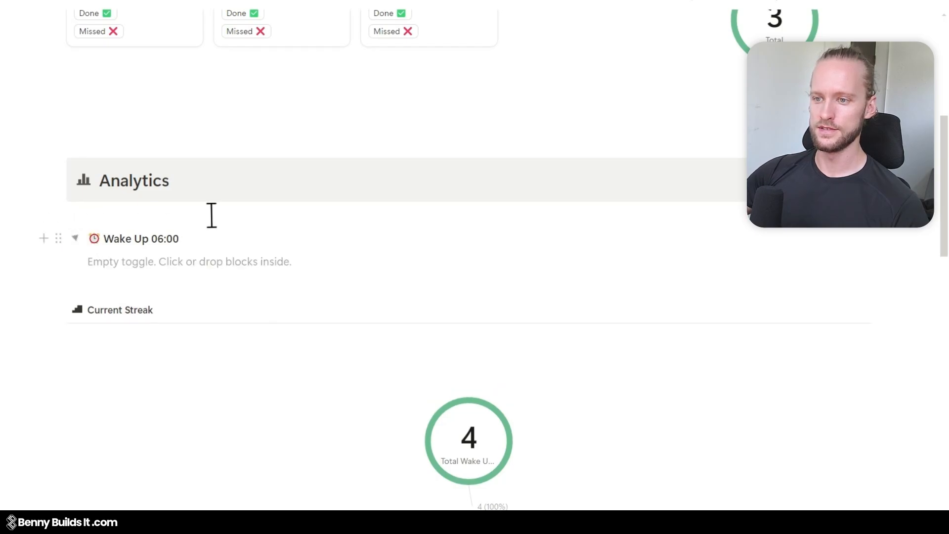
Move the Current Streak, Daily, Weekly, Monthly and Yearly charts into the Wake Up 06:00 toggle, arranged side by side in five columns.
scroll(94, 246, "down", 3)
mouse_move(65, 199)
left_mouse_down()
mouse_move(123, 144)
mouse_move(140, 146)
left_mouse_up()
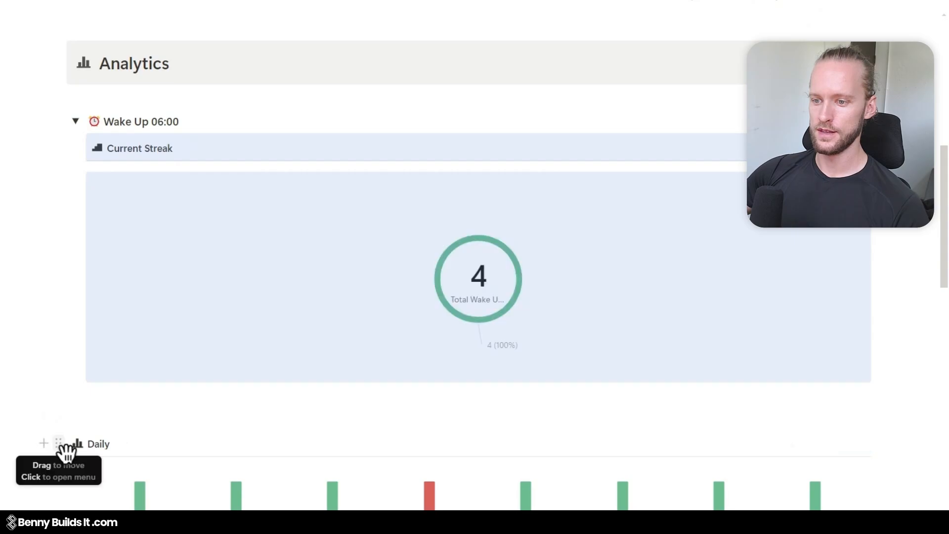
mouse_move(60, 444)
left_mouse_down()
mouse_move(844, 224)
mouse_move(869, 227)
mouse_move(825, 239)
left_mouse_up()
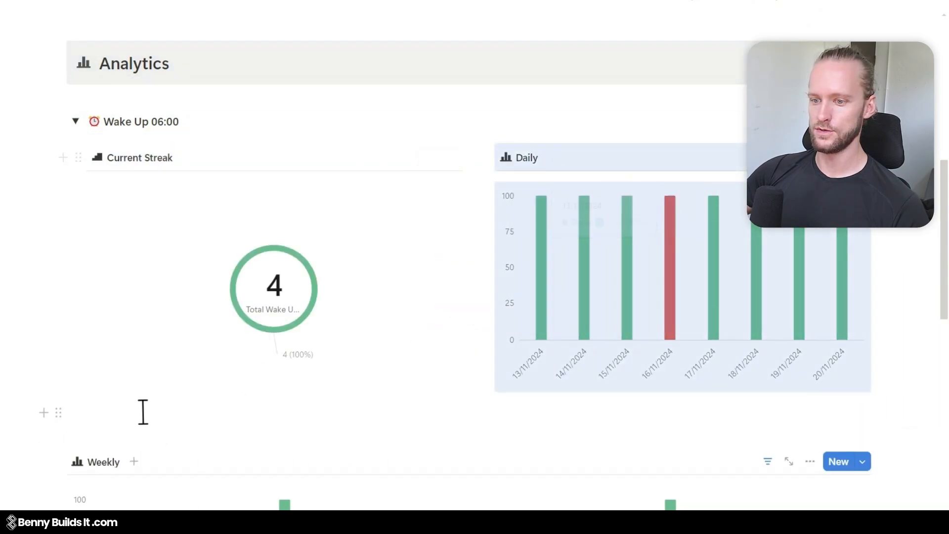
left_click_drag(161, 428, 870, 244)
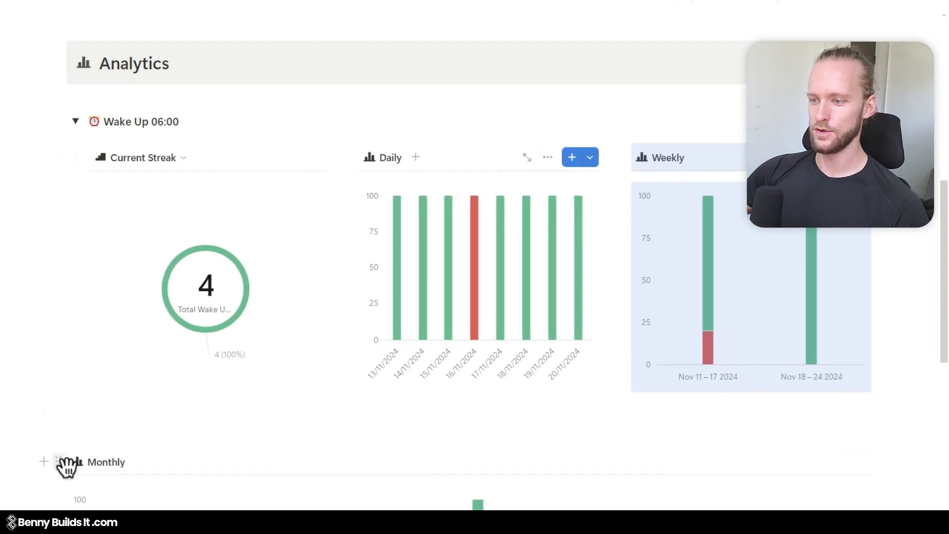
left_click_drag(64, 461, 842, 251)
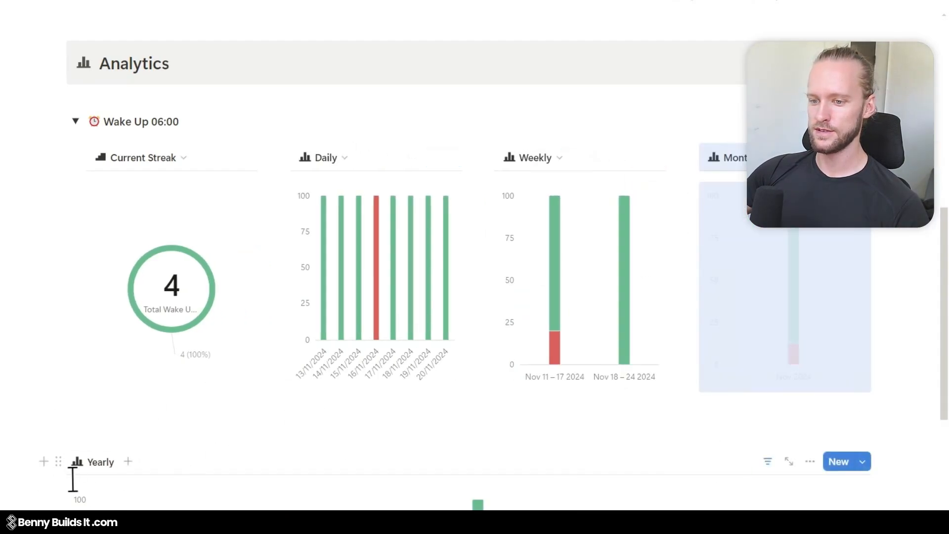
left_click_drag(866, 309, 890, 294)
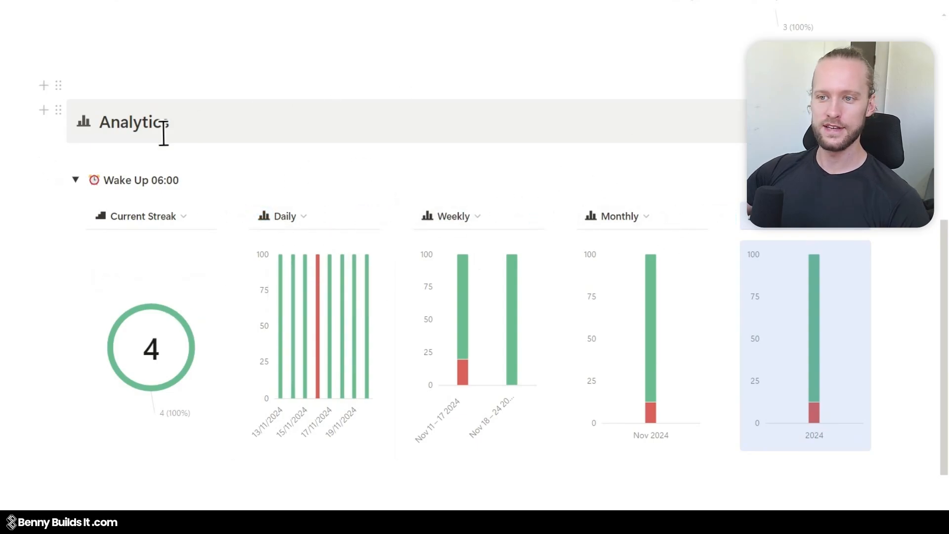
Collapse the Wake Up 06:00 toggle and insert a divider directly below it.
left_click(75, 180)
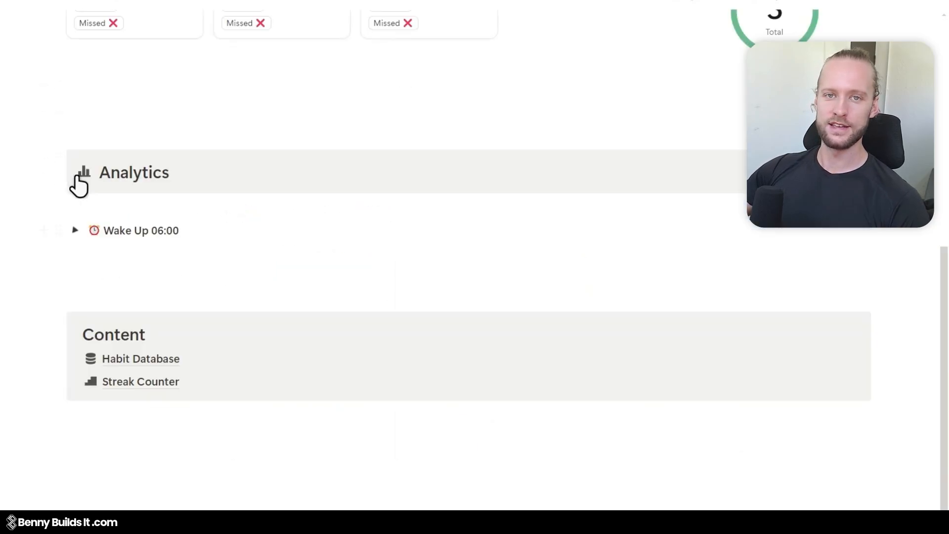
left_click(75, 231)
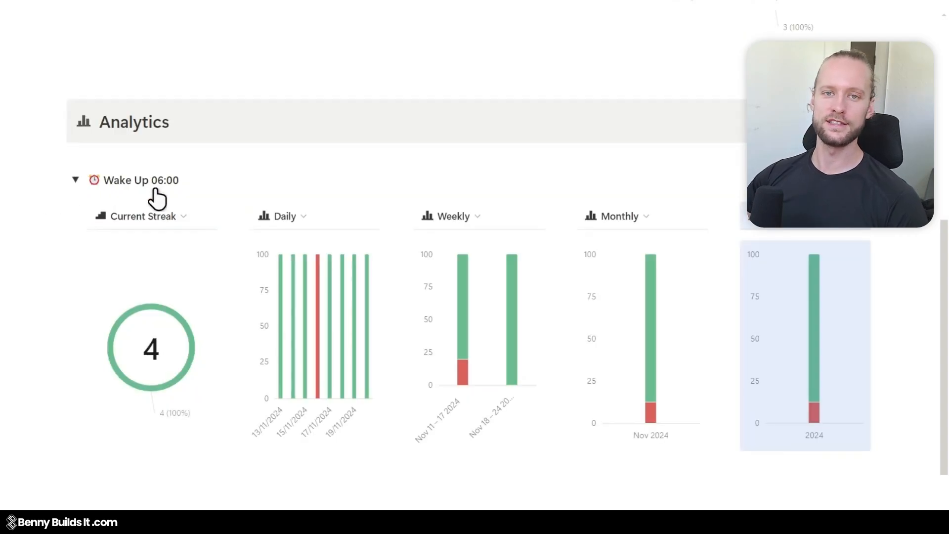
left_click(75, 180)
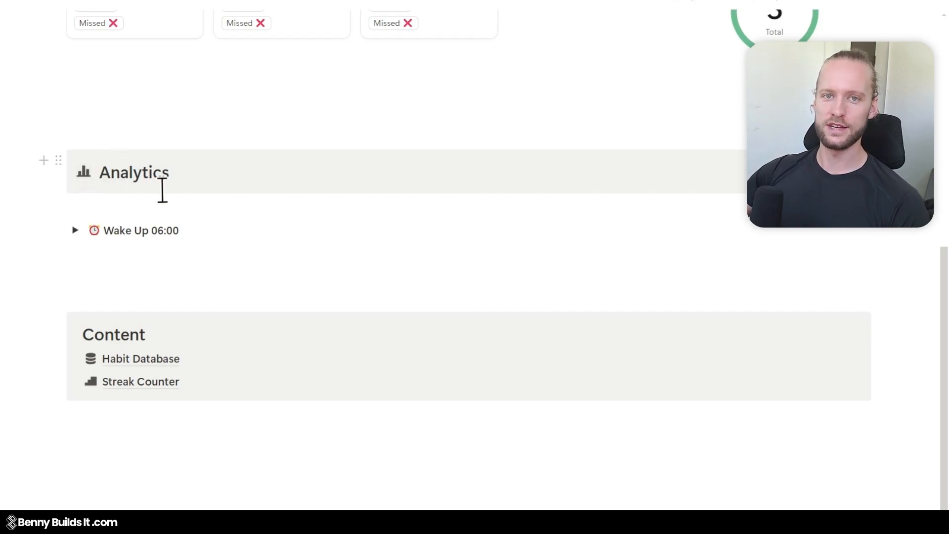
type("/div")
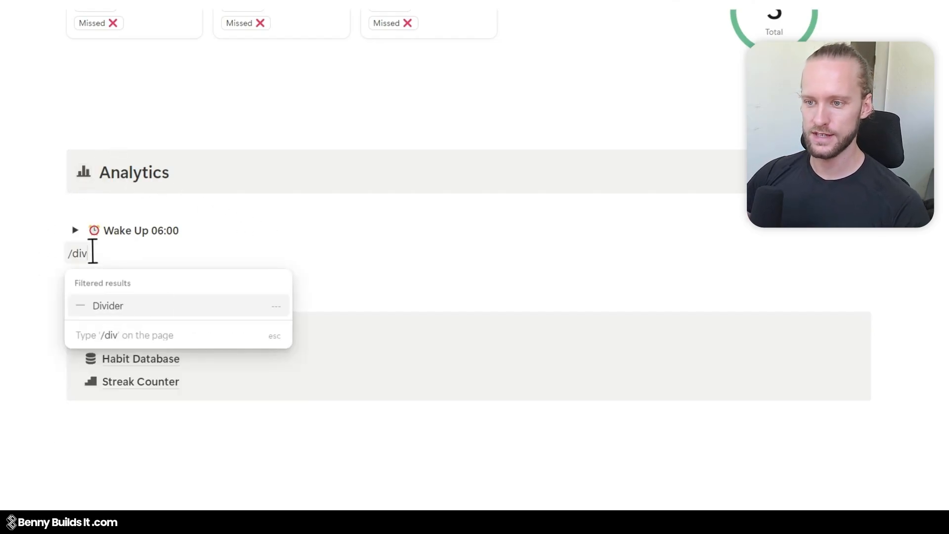
key("Return")
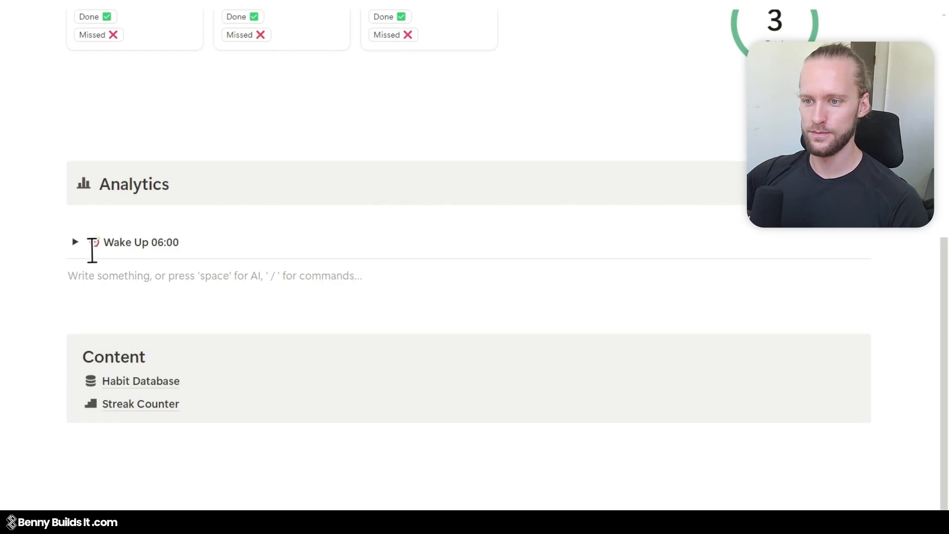
Duplicate the Wake Up 06:00 toggle together with its divider twice.
left_click_drag(25, 233, 221, 271)
key("ctrl+d")
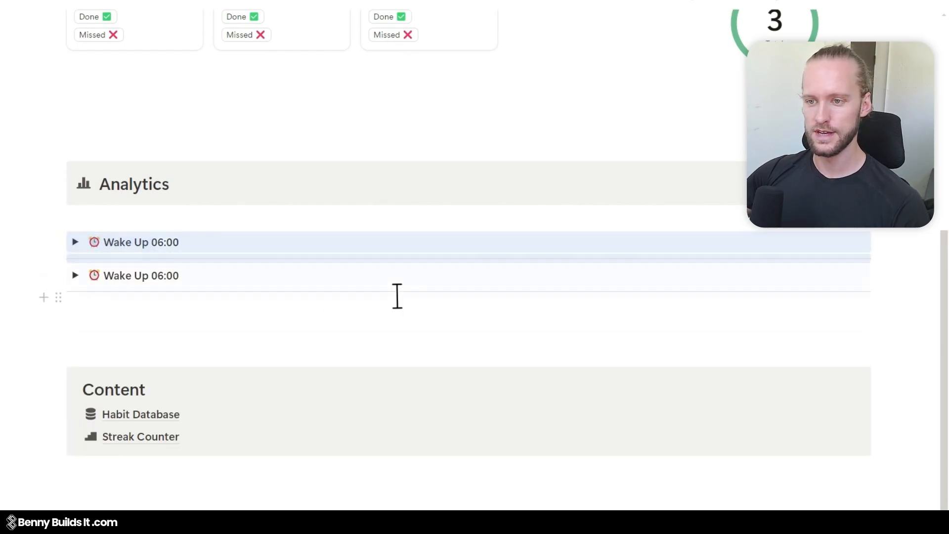
key("ctrl+d")
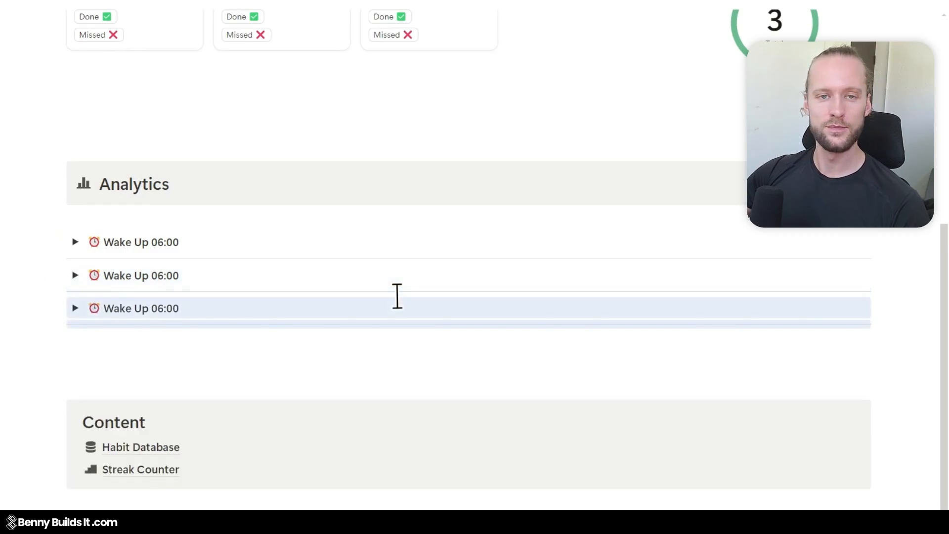
Retitle the second toggle "Meditation" with a meditation emoji and the third "No Coffee" with a coffee cup emoji.
left_click(102, 277)
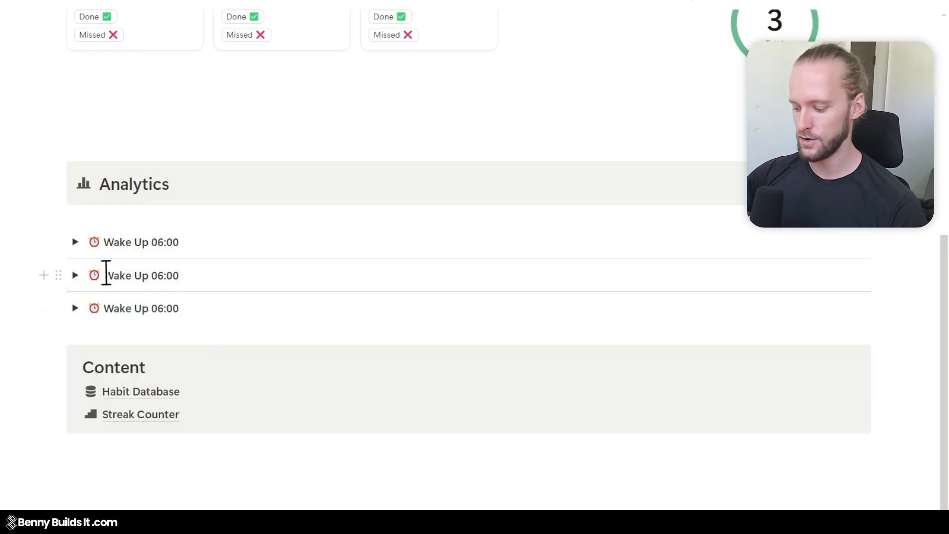
key("BackSpace")
key("super+period")
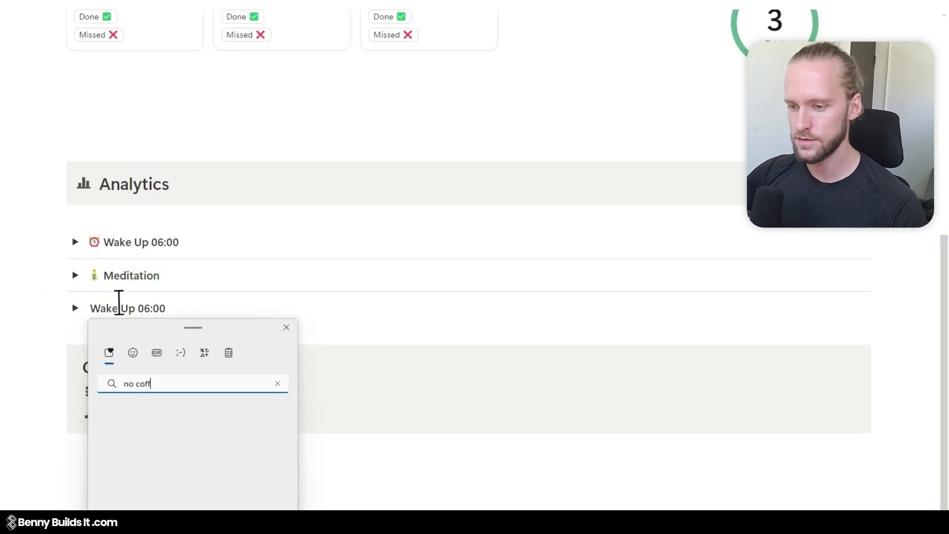
key("Return")
triple_click(145, 312)
type("No Coffee")
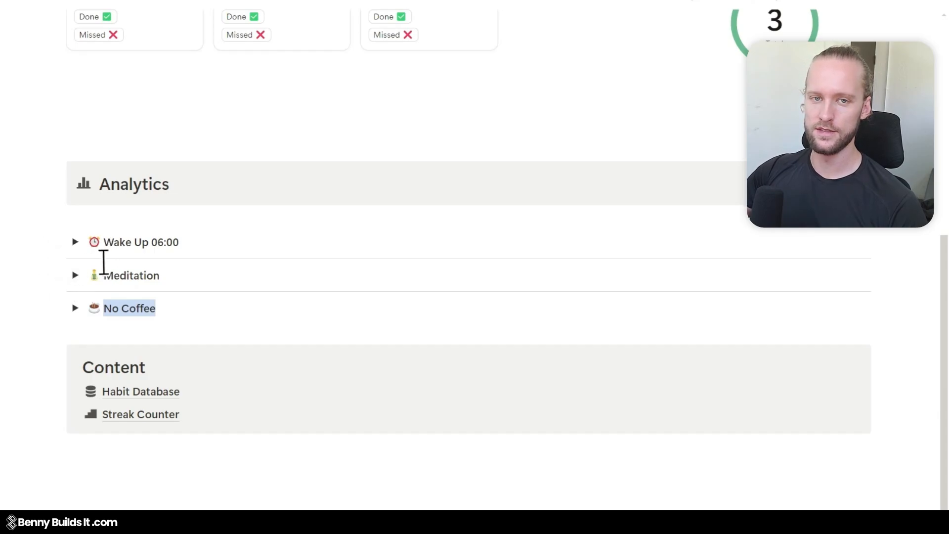
Set each slice of the Current Streak chart in the Meditation toggle to represent the Meditation property's values.
left_click(77, 277)
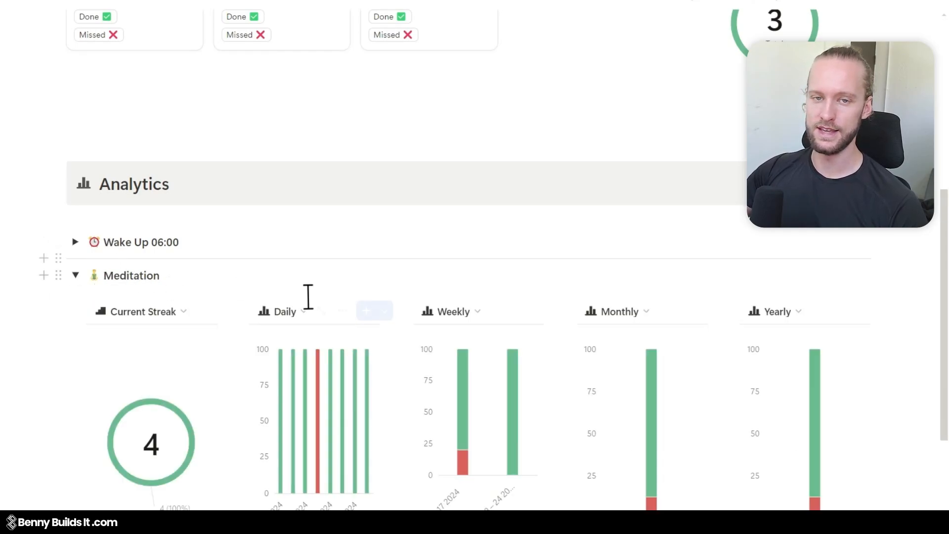
scroll(303, 289, "down", 1)
scroll(304, 288, "down", 1)
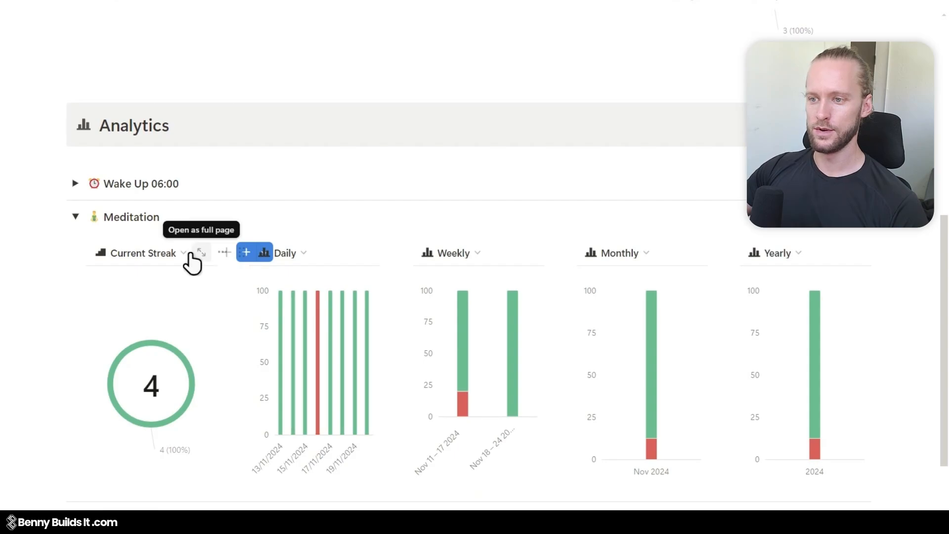
left_click(200, 253)
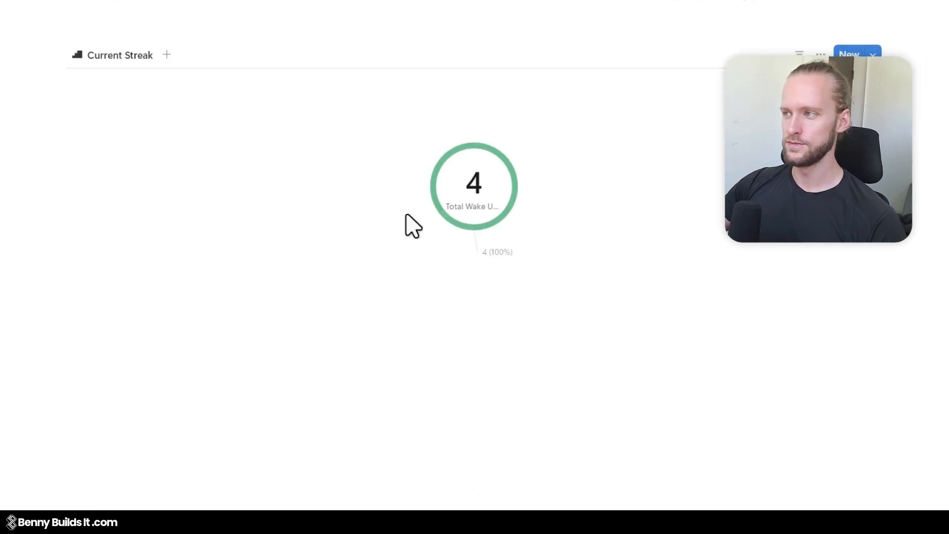
left_click(823, 56)
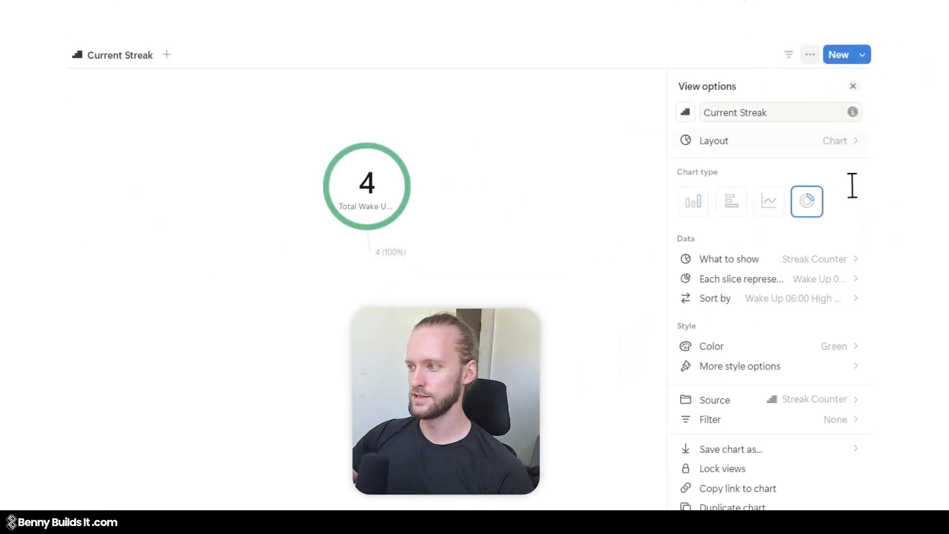
left_click(837, 281)
mouse_move(824, 390)
mouse_move(806, 369)
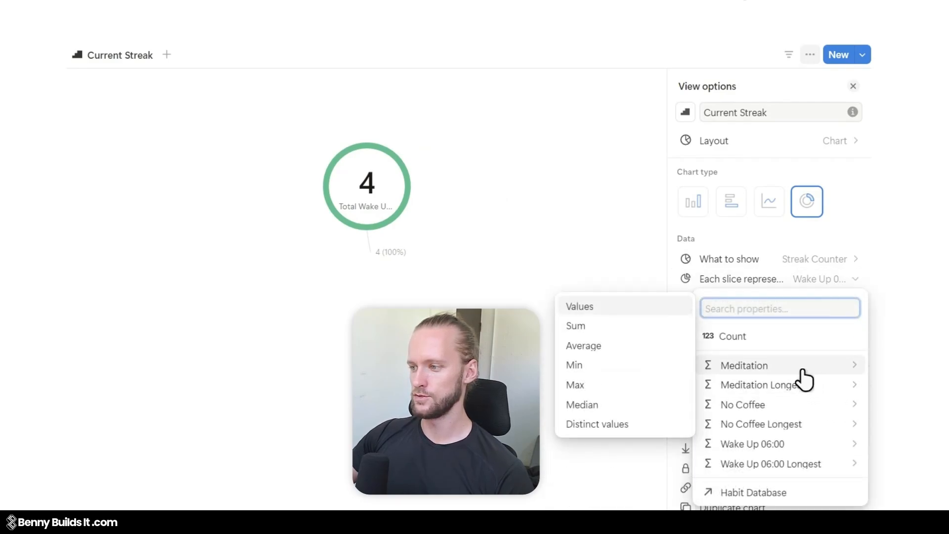
left_click(622, 315)
scroll(505, 218, "down", 2)
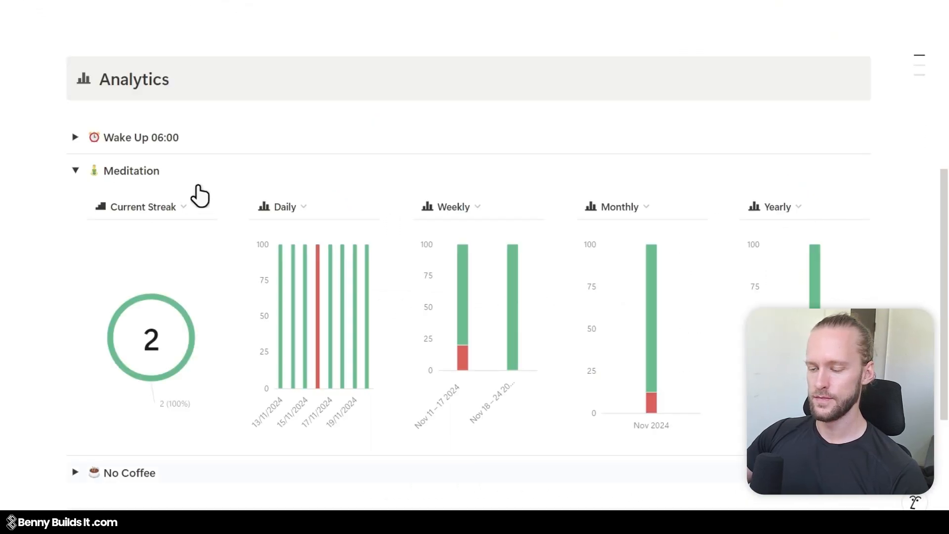
Change the Daily chart's filter in the Meditation toggle so that Habit contains "Meditation", and select that text for reuse.
scroll(199, 195, "down", 3)
left_click(343, 89)
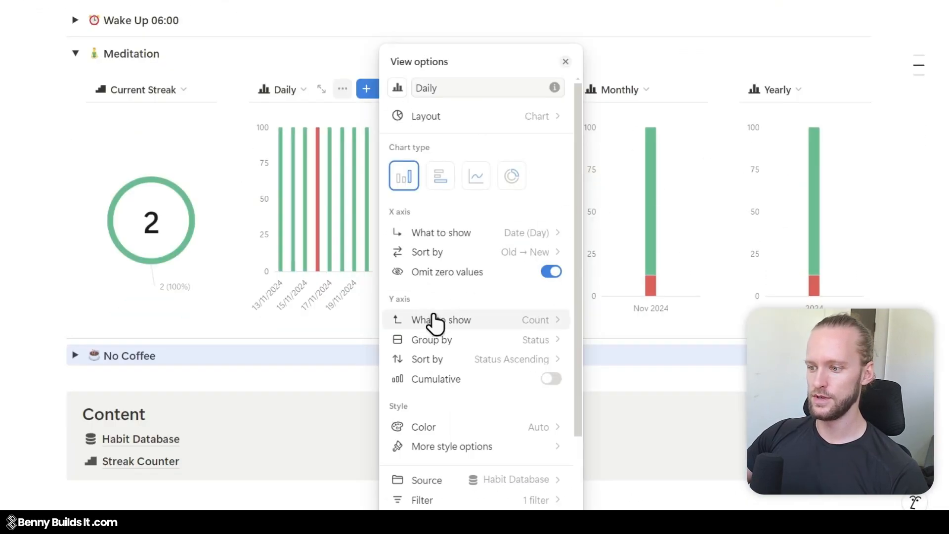
scroll(509, 410, "down", 2)
left_click(528, 446)
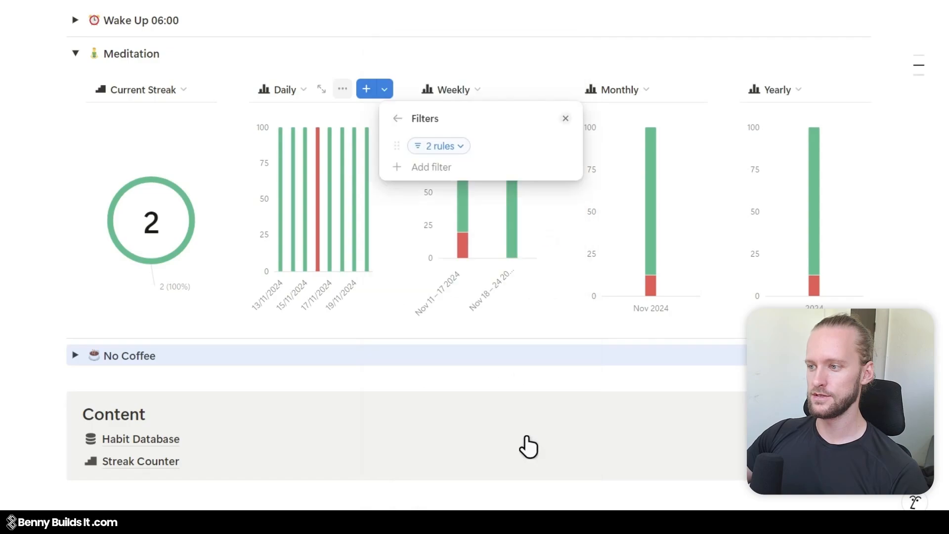
left_click(458, 148)
left_click(374, 179)
triple_click(375, 178)
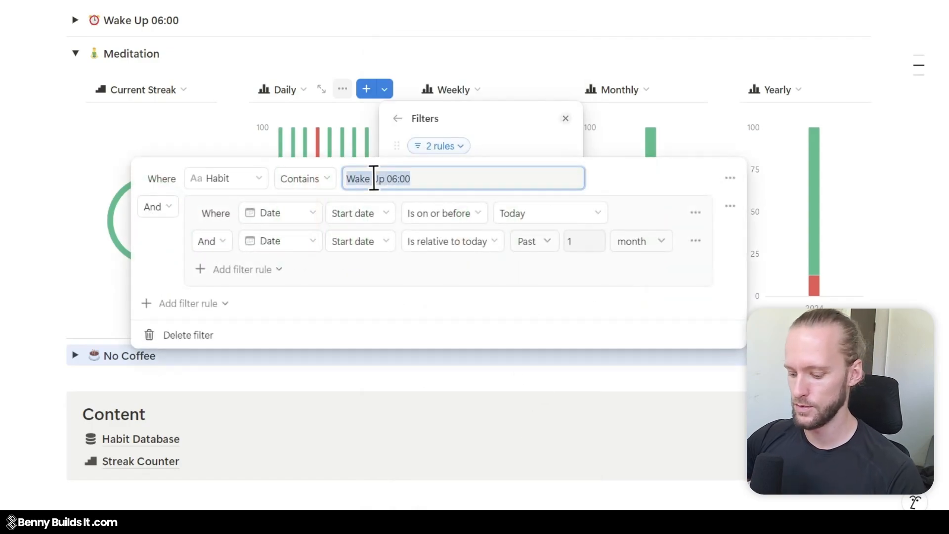
type("Meditation")
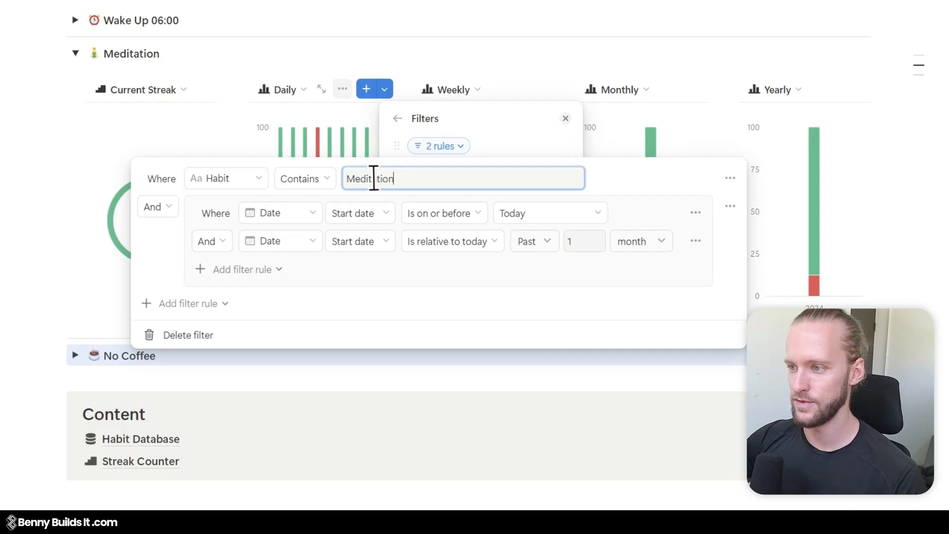
double_click(374, 179)
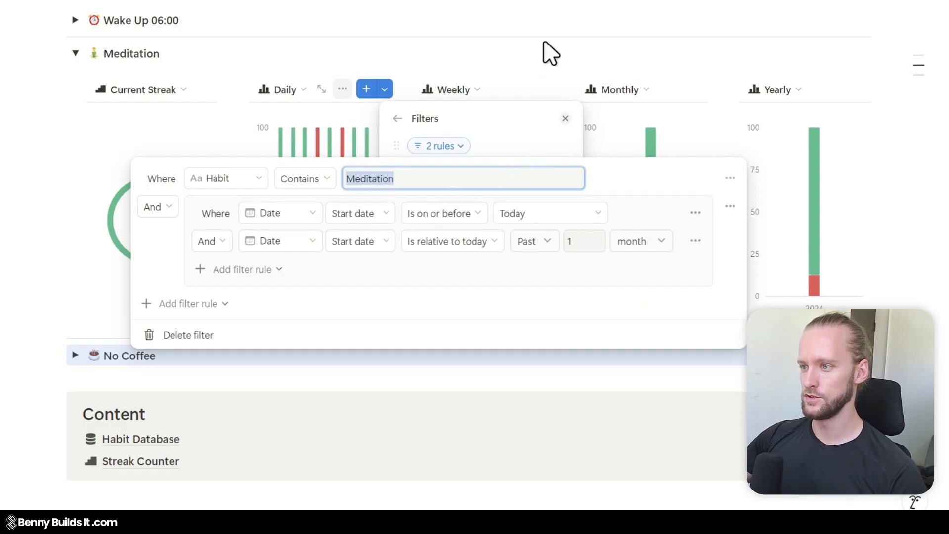
Open the filter settings of the Weekly chart in the Meditation toggle.
left_click(517, 92)
left_click(516, 90)
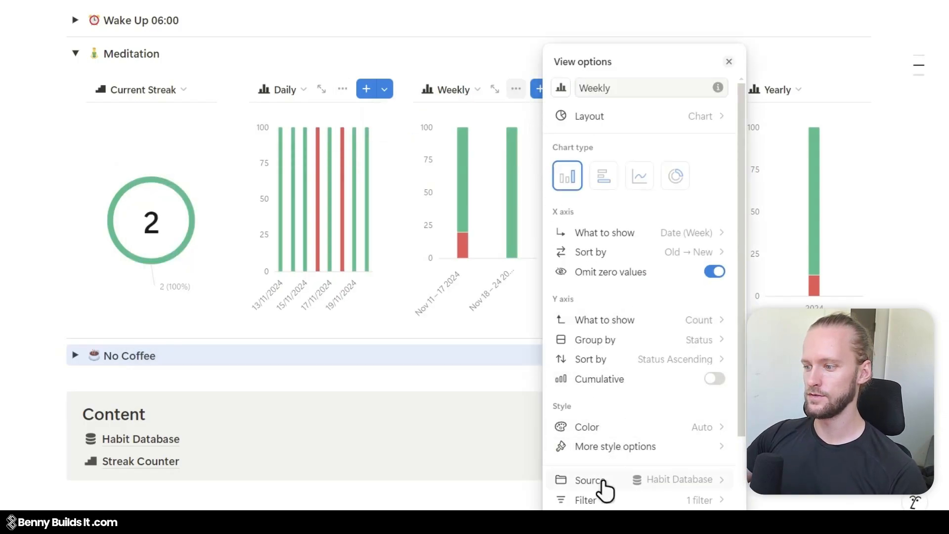
left_click(598, 502)
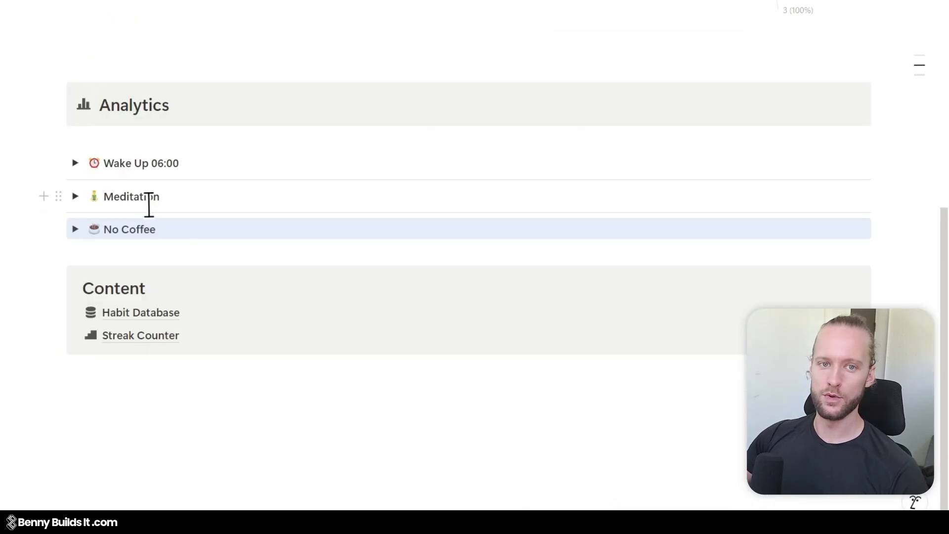
Review the Habit Tracker dashboard from the Daily Tracker to Analytics, checking the charts in the Wake Up 06:00 and Meditation toggles.
left_click(75, 229)
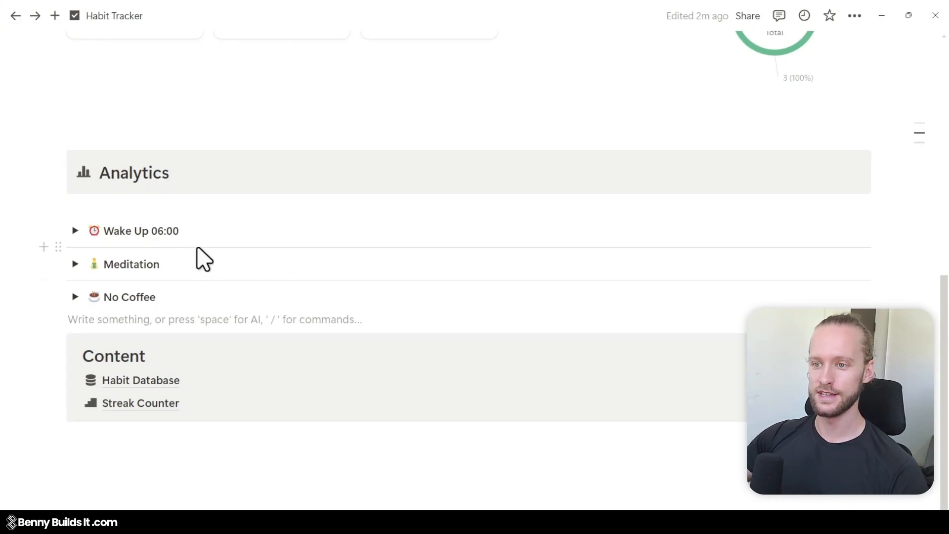
scroll(203, 259, "up", 8)
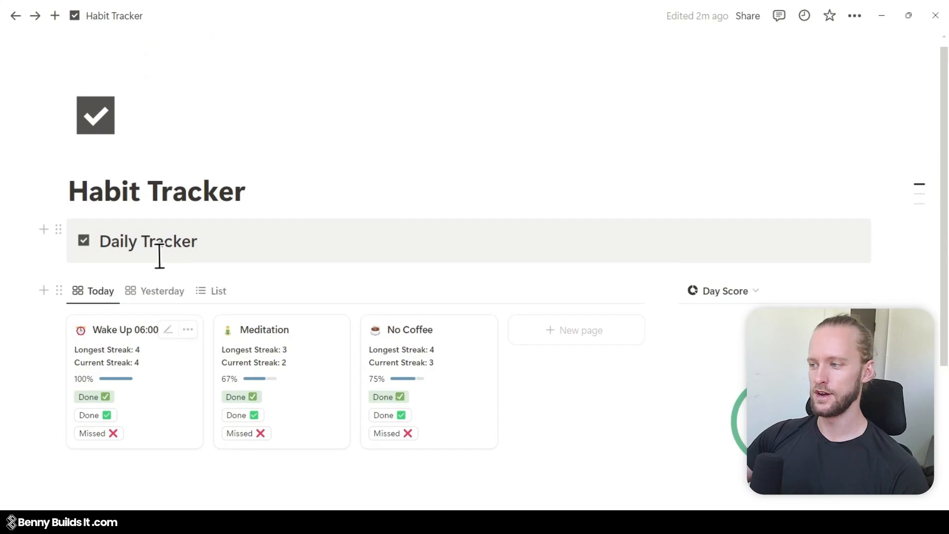
scroll(160, 255, "down", 3)
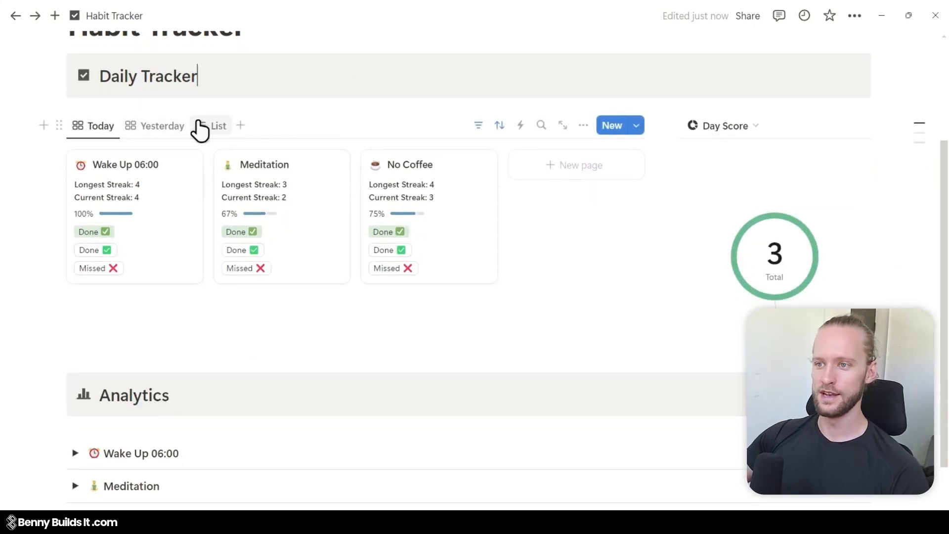
scroll(689, 229, "down", 2)
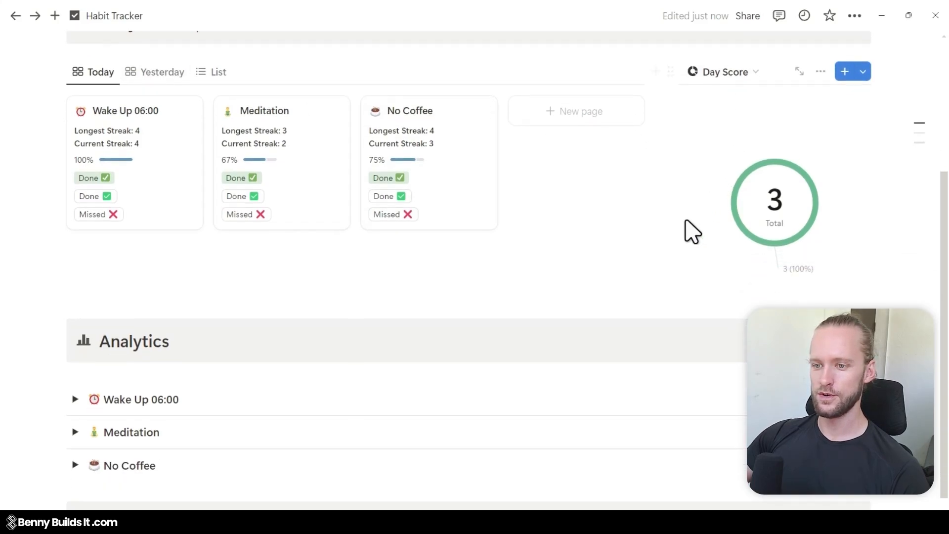
left_click(75, 336)
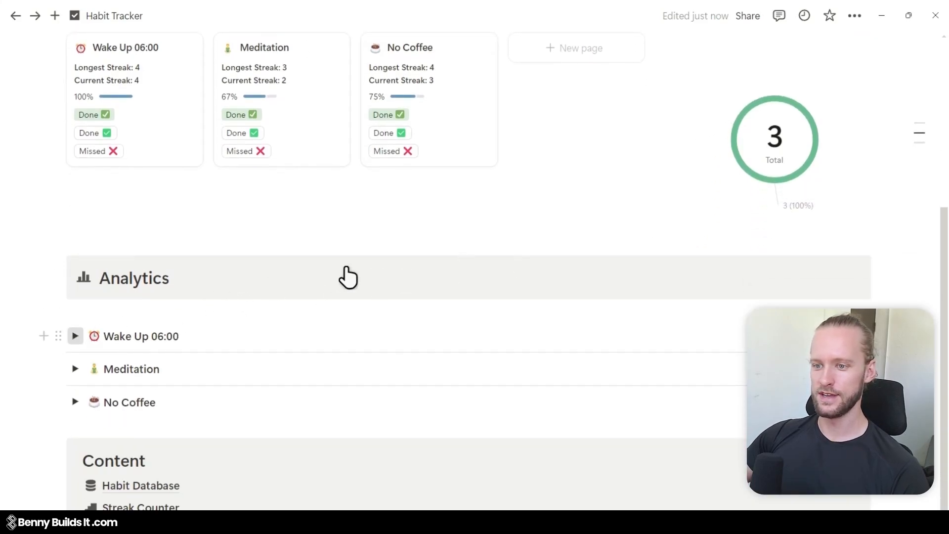
scroll(349, 272, "down", 2)
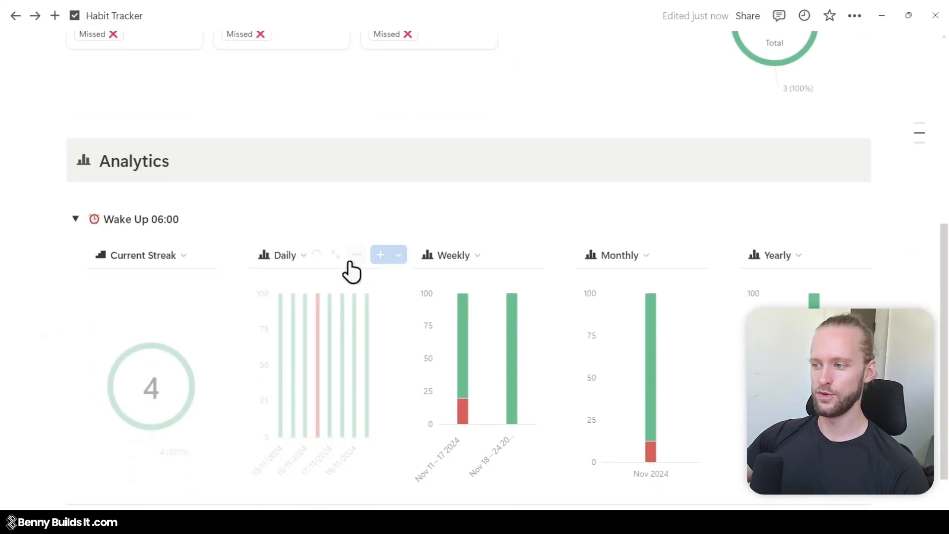
left_click(75, 219)
left_click(76, 264)
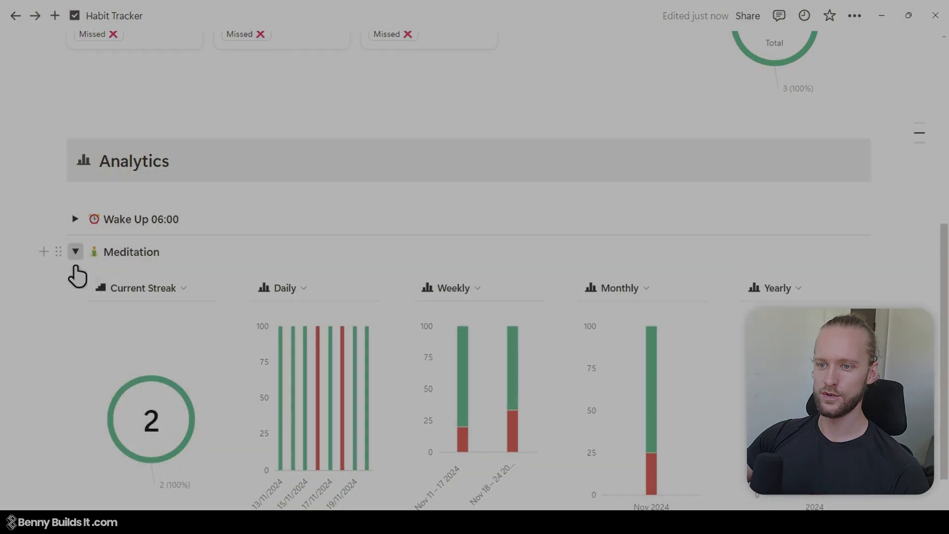